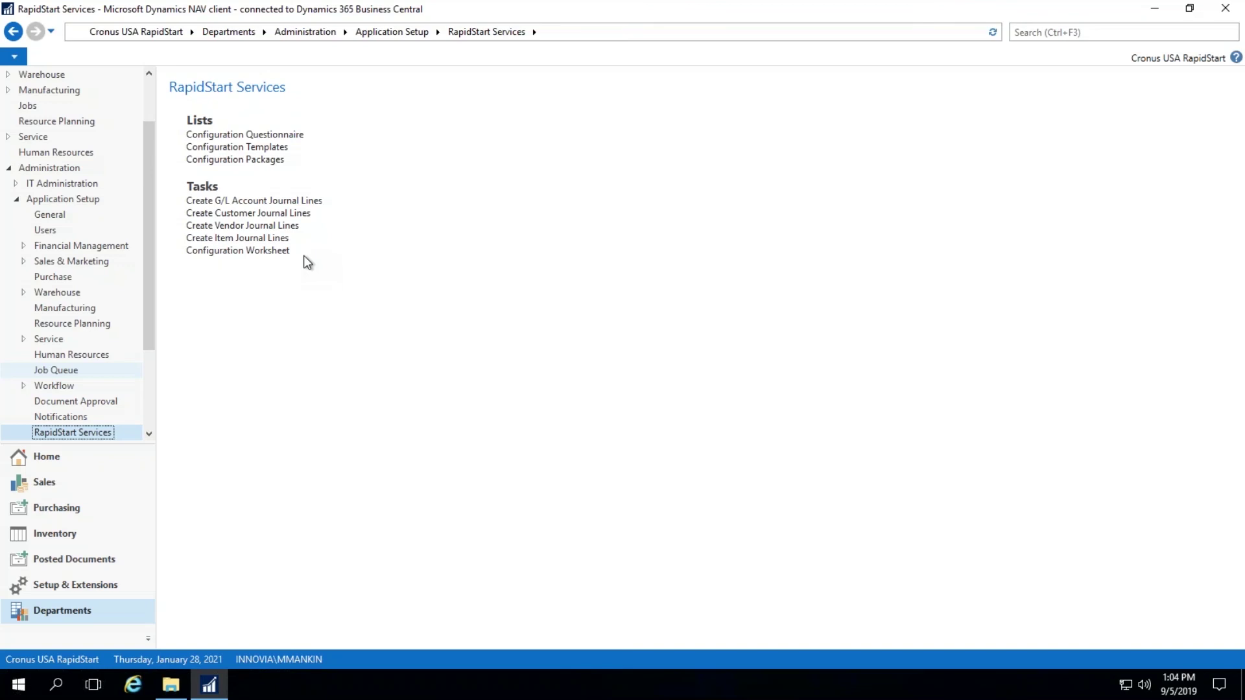
# - Open the Configuration Worksheet and review the package filters on the Customer table line of the INNOVIA package
pyautogui.click(280, 252)
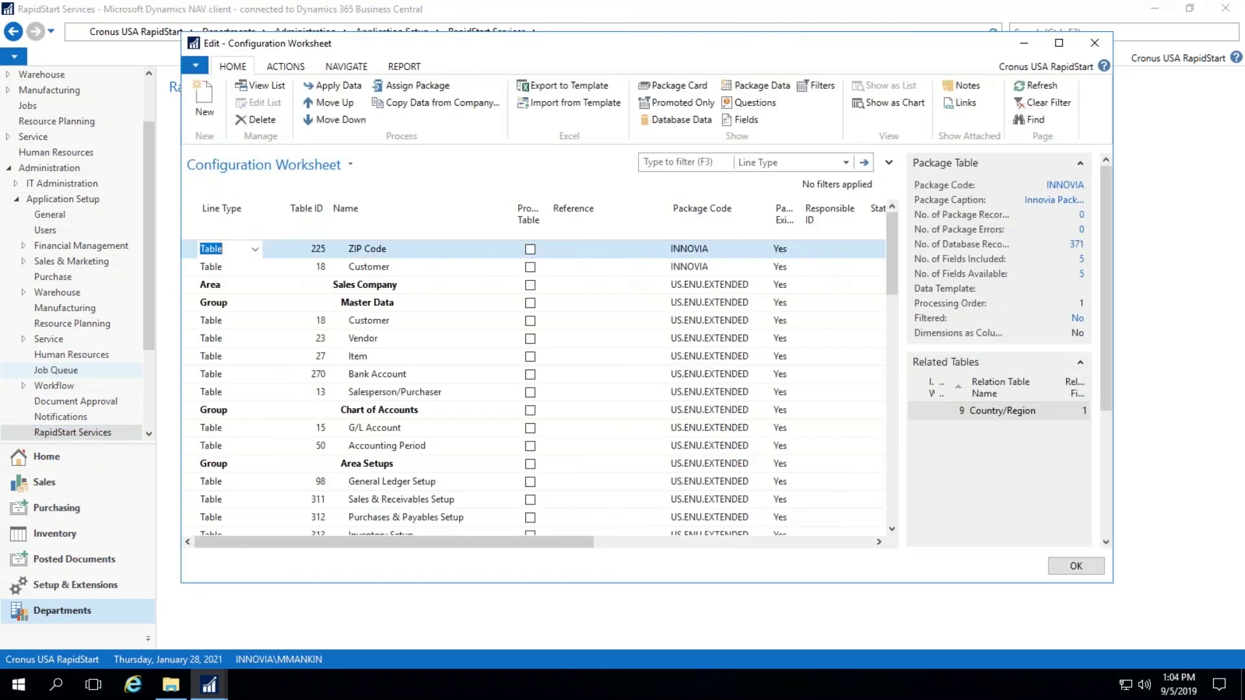
pyautogui.click(267, 272)
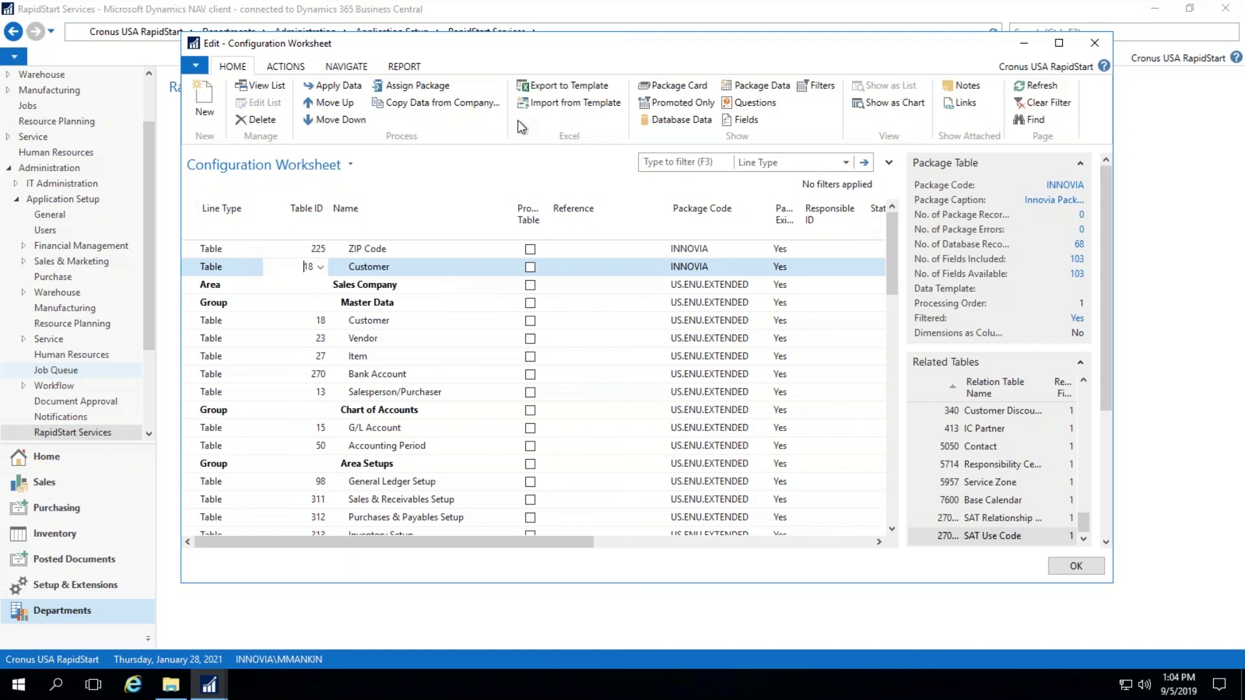
pyautogui.click(302, 70)
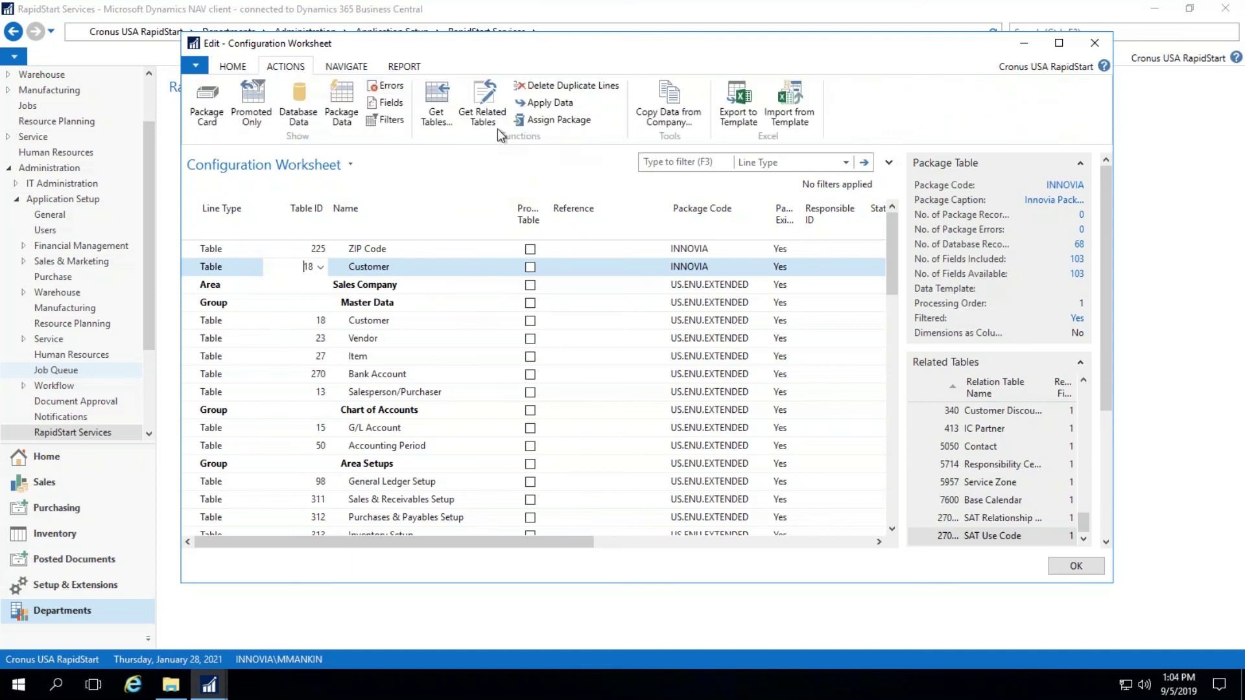
pyautogui.click(385, 120)
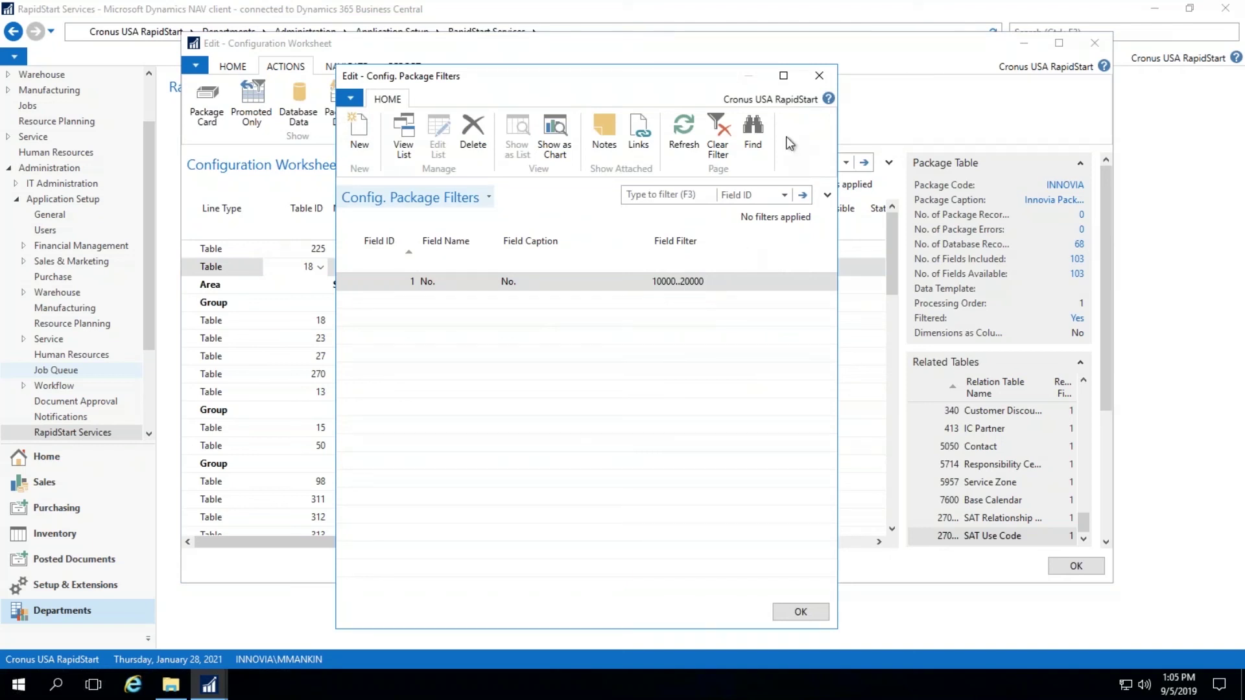
pyautogui.click(827, 78)
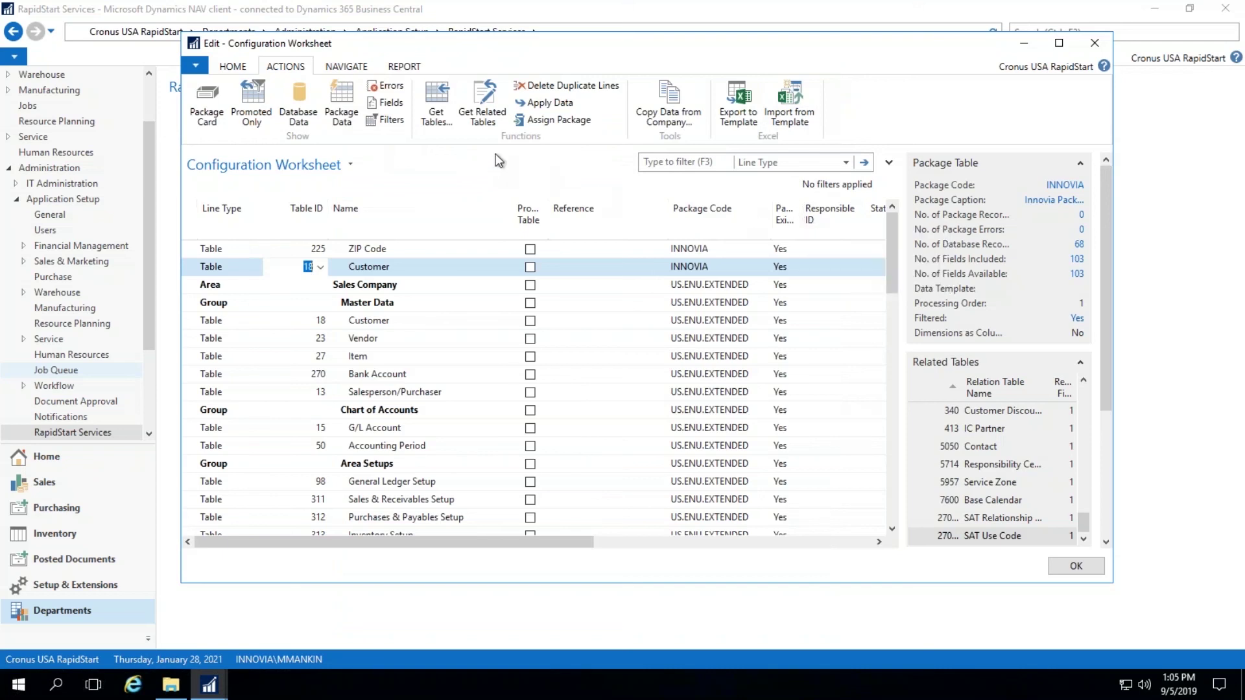
# - Export the INNOVIA package's Customer table to an Excel template and open the exported file
pyautogui.click(744, 121)
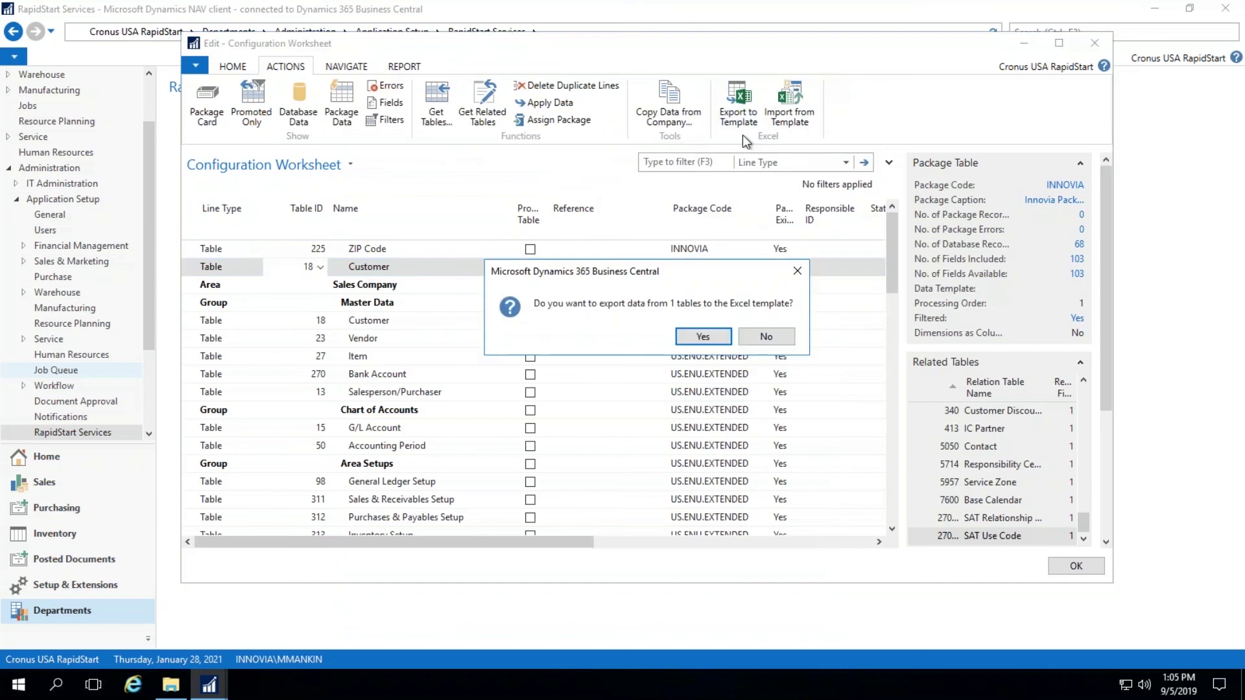
pyautogui.click(717, 336)
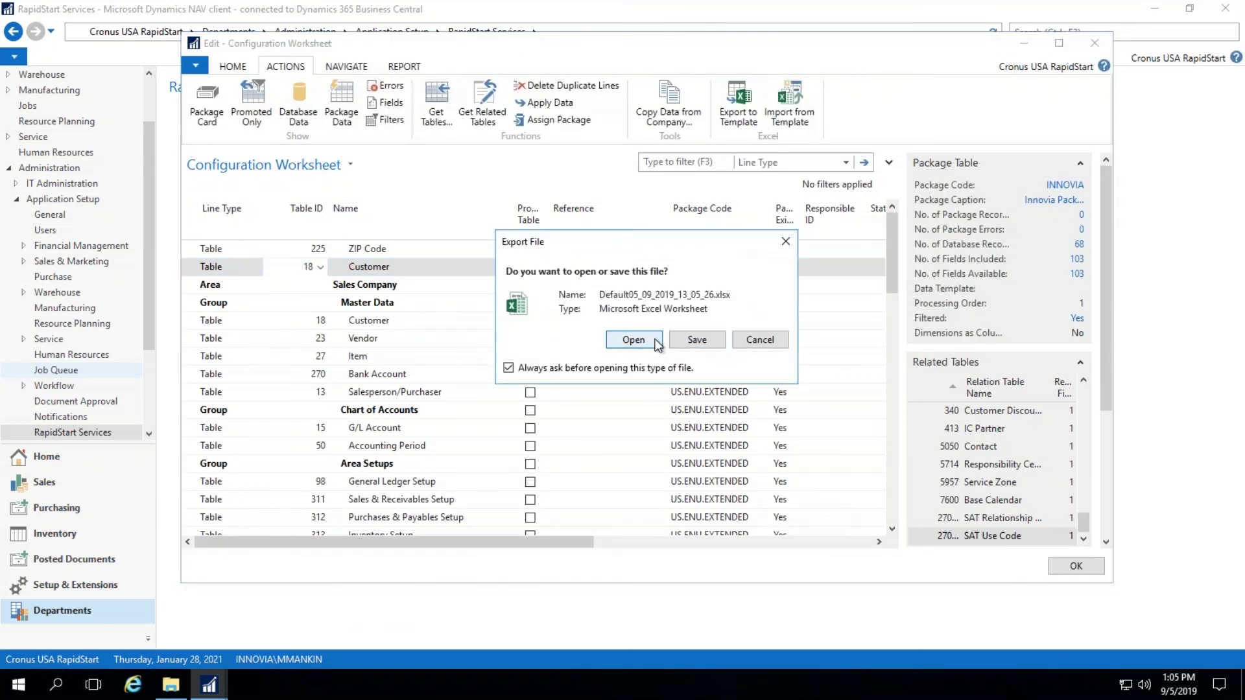
pyautogui.click(654, 341)
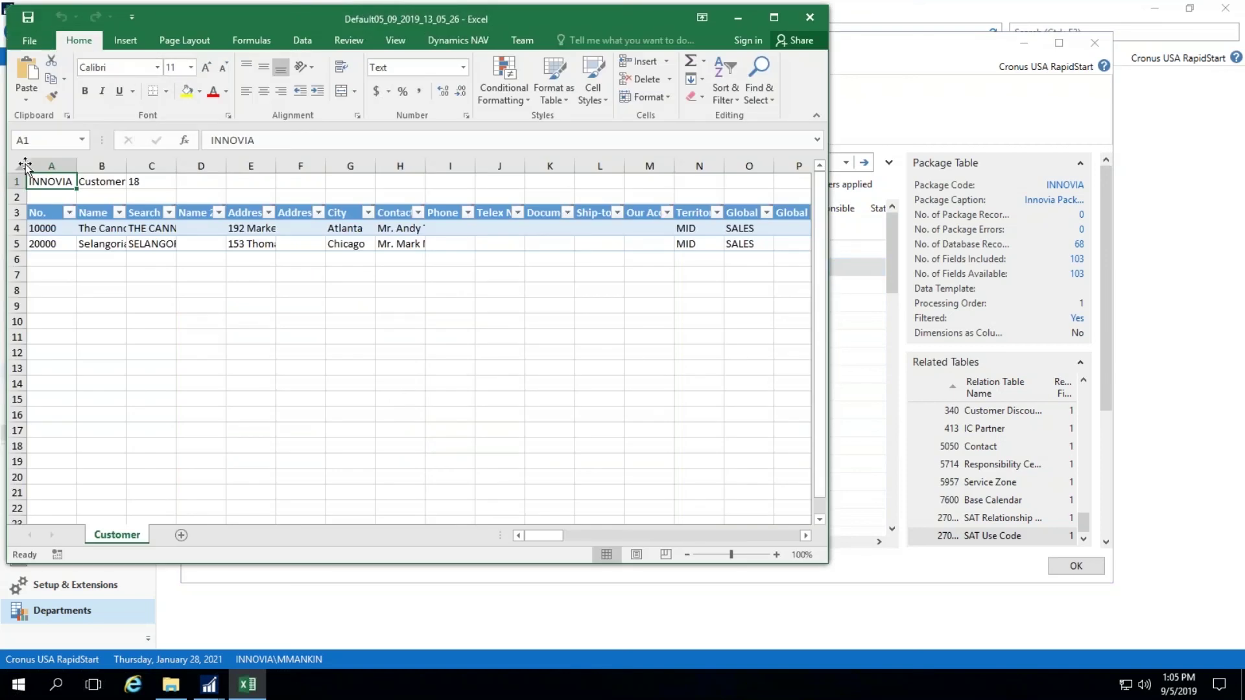
# - Fit all column widths to their contents and save the workbook as Customer 1 in the "a RapidStart data" folder
pyautogui.click(21, 163)
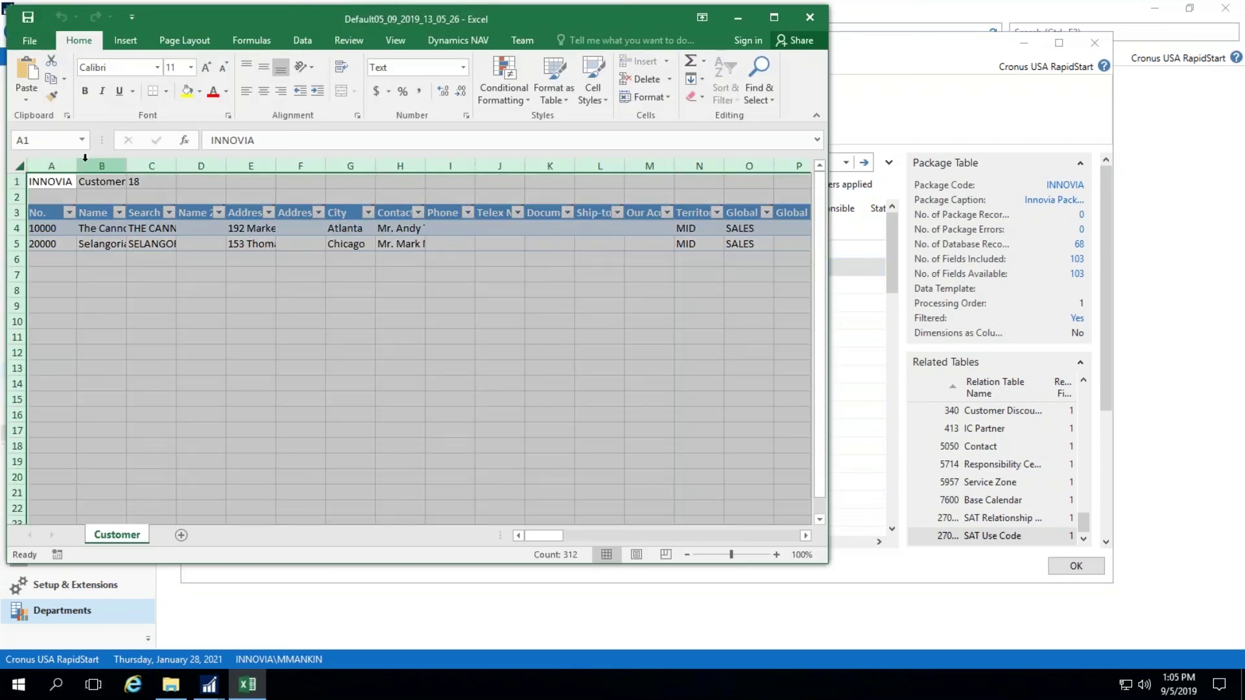
pyautogui.doubleClick(78, 167)
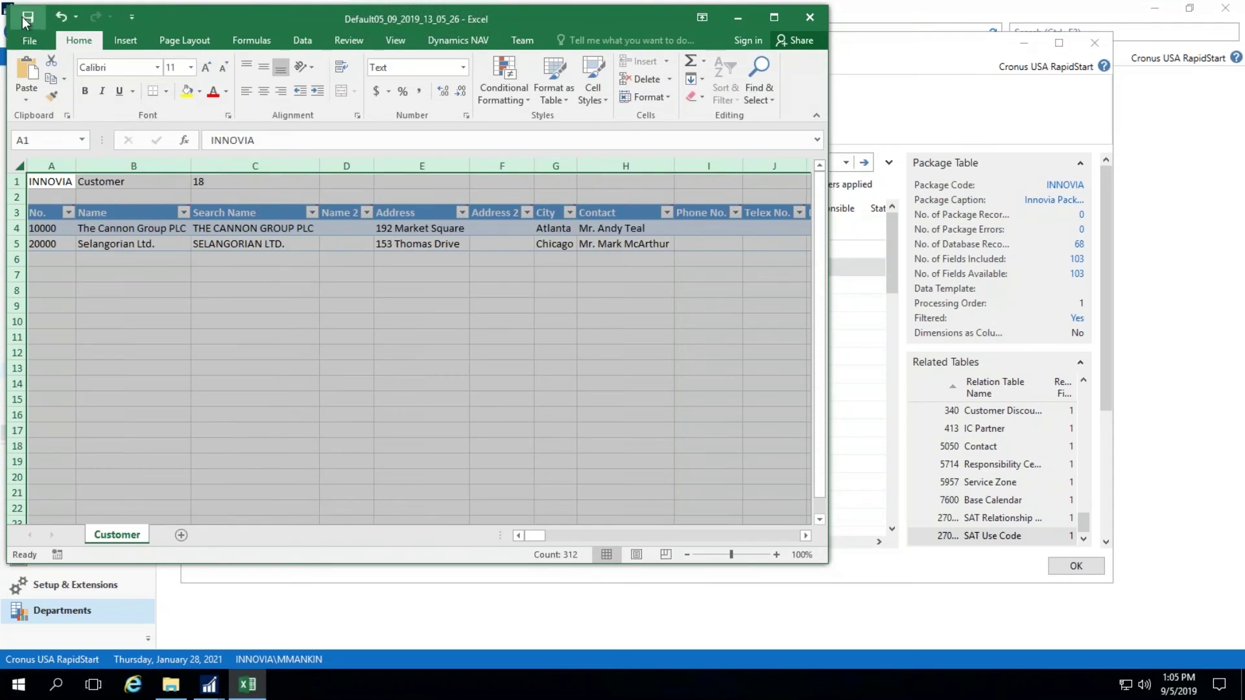
pyautogui.click(30, 43)
pyautogui.click(61, 197)
pyautogui.click(477, 162)
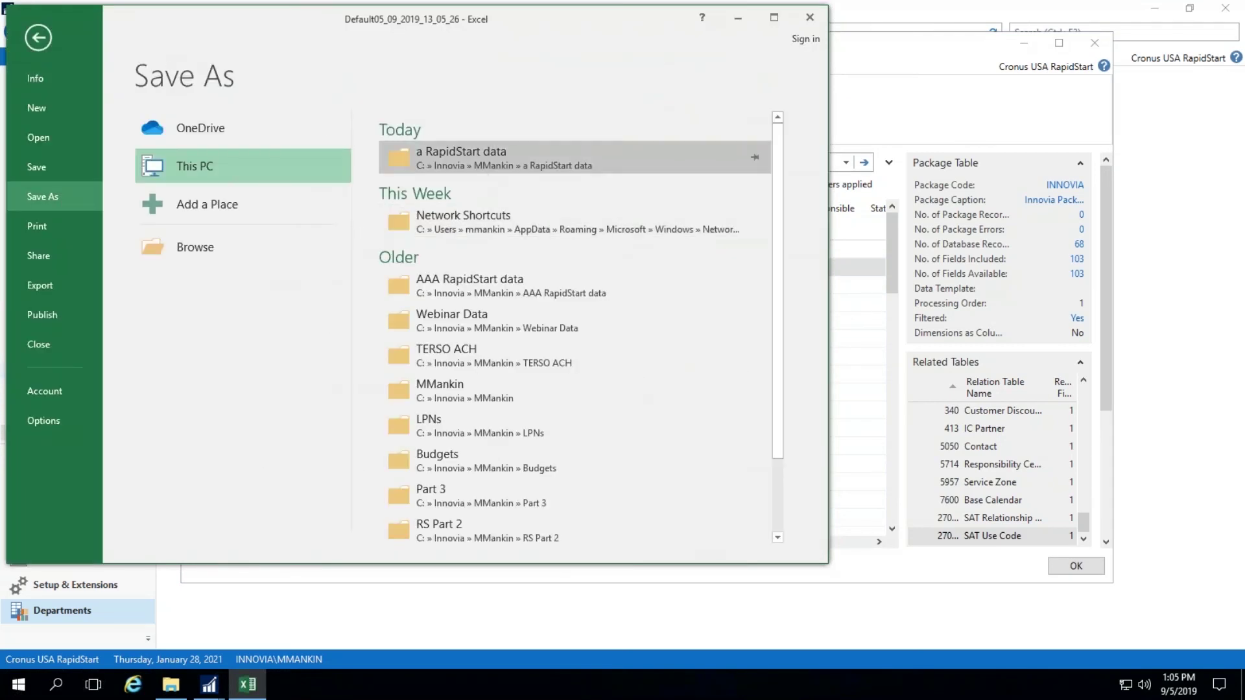
pyautogui.click(190, 128)
pyautogui.press('Return')
pyautogui.click(658, 343)
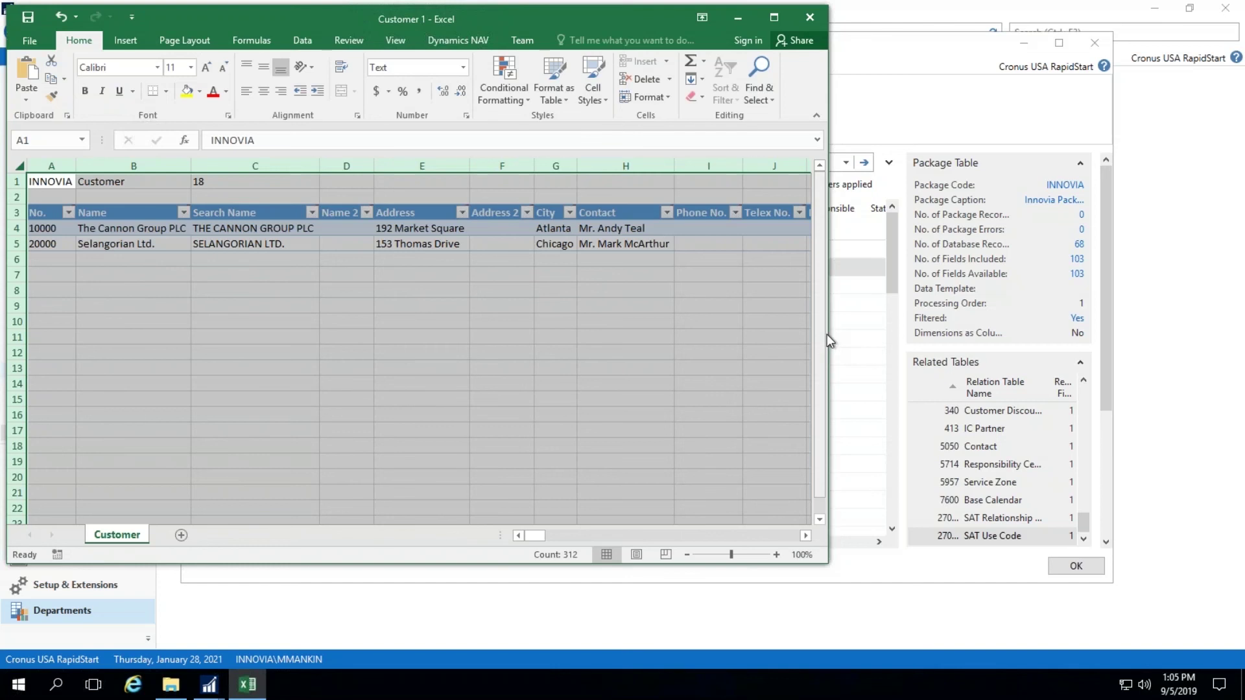
# - Set the Global Dimension 1 Code of the first customer record, cell O4, to IT
pyautogui.moveTo(828, 334); pyautogui.dragTo(1038, 347)
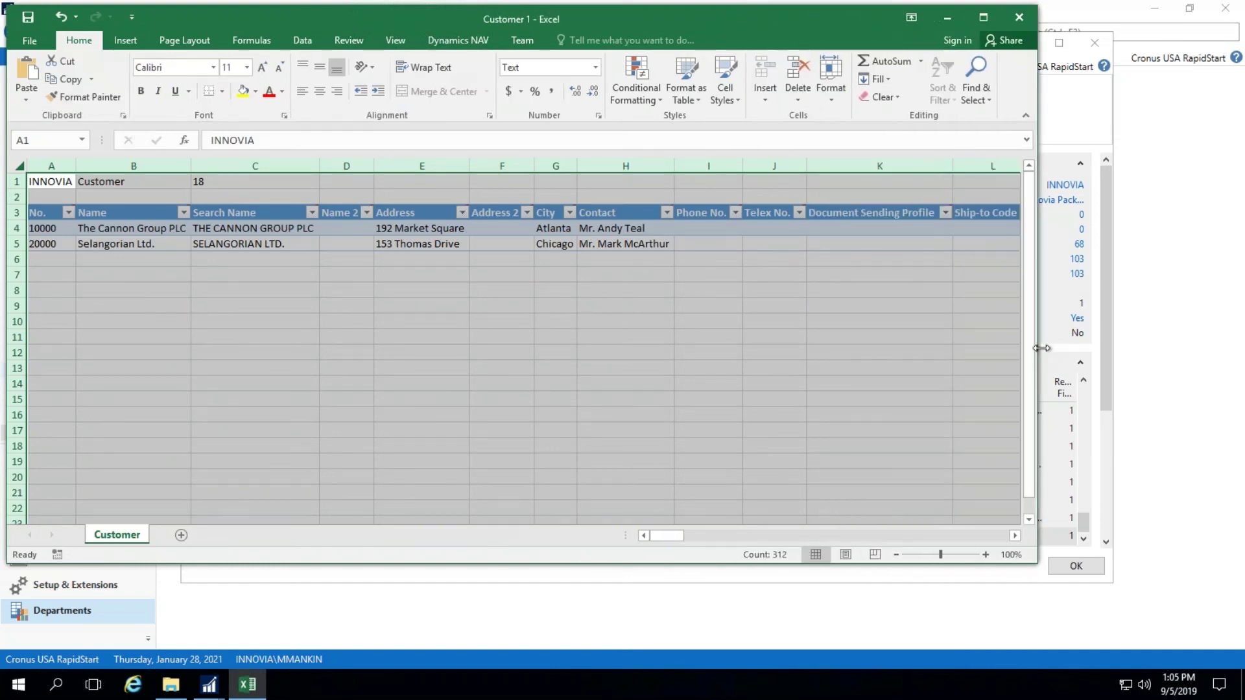
pyautogui.click(587, 231)
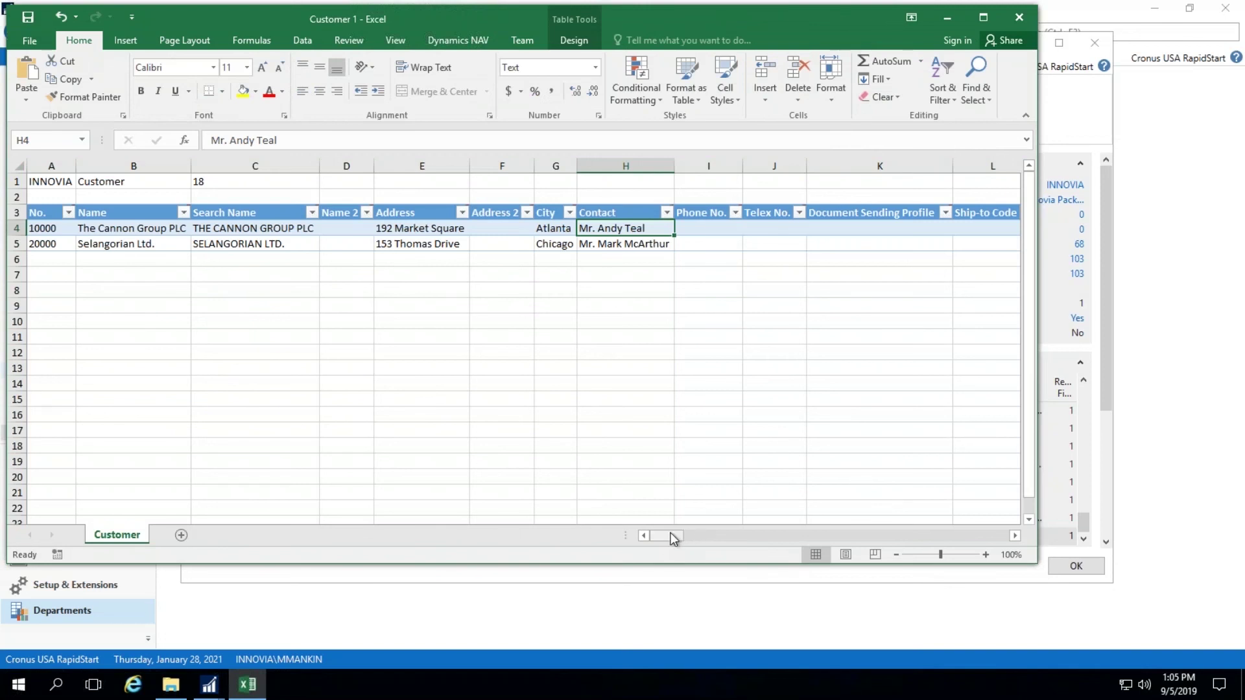
pyautogui.moveTo(673, 538); pyautogui.dragTo(676, 538)
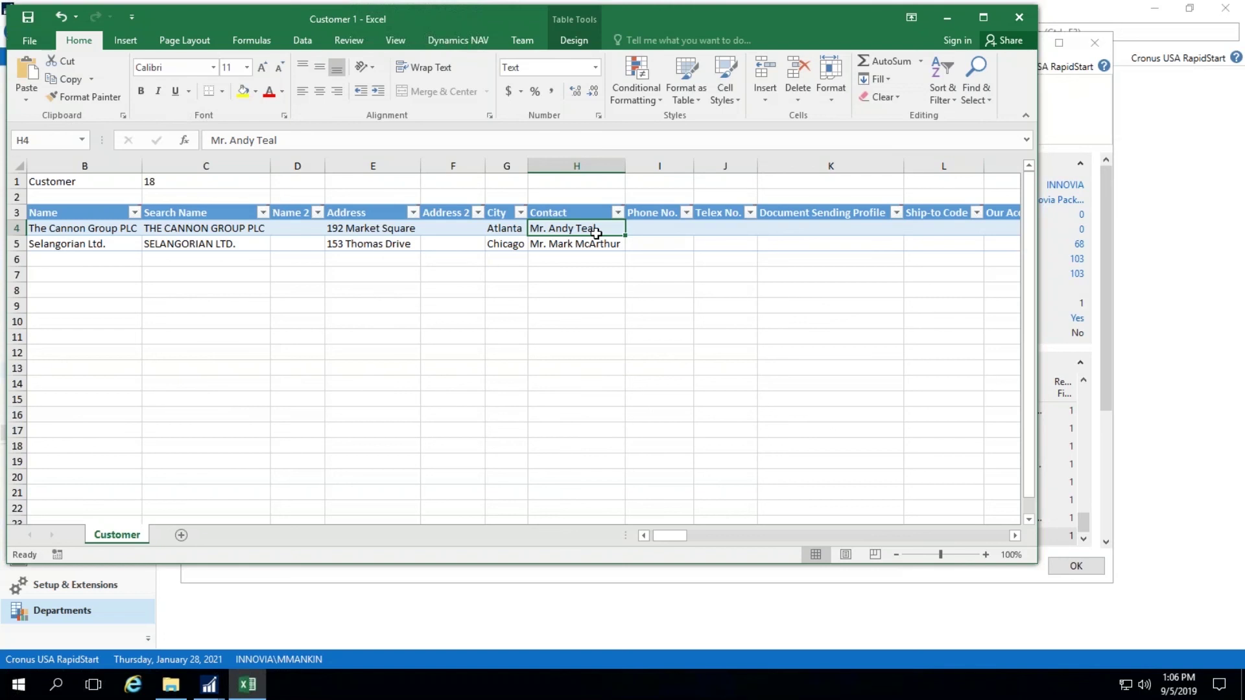
pyautogui.click(1015, 535)
pyautogui.click(1015, 536)
pyautogui.click(1015, 535)
pyautogui.click(1016, 536)
pyautogui.click(1016, 535)
pyautogui.click(739, 228)
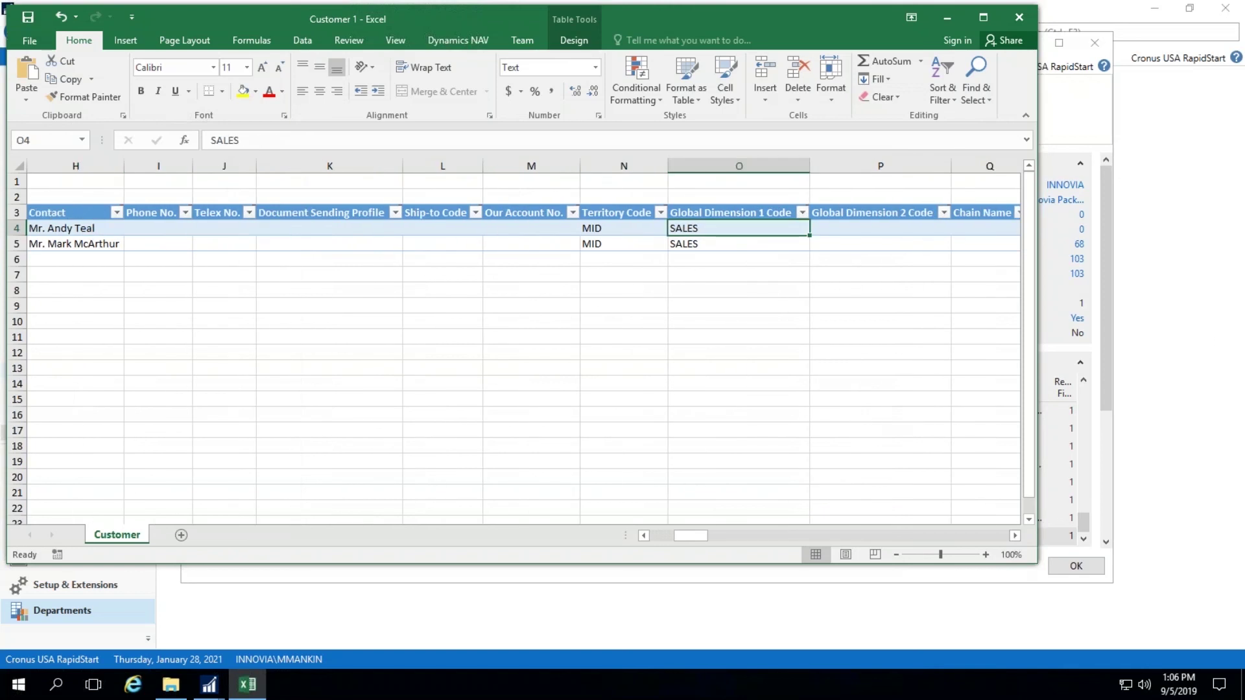
pyautogui.write('IT')
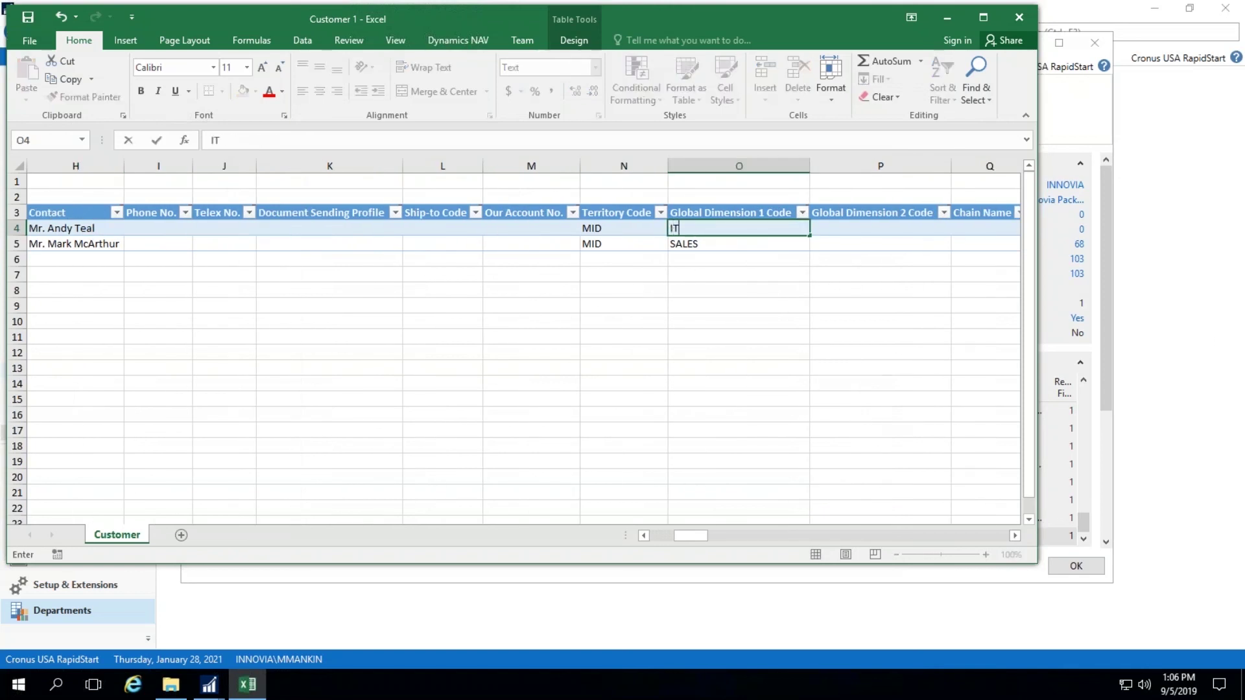
pyautogui.press('Tab')
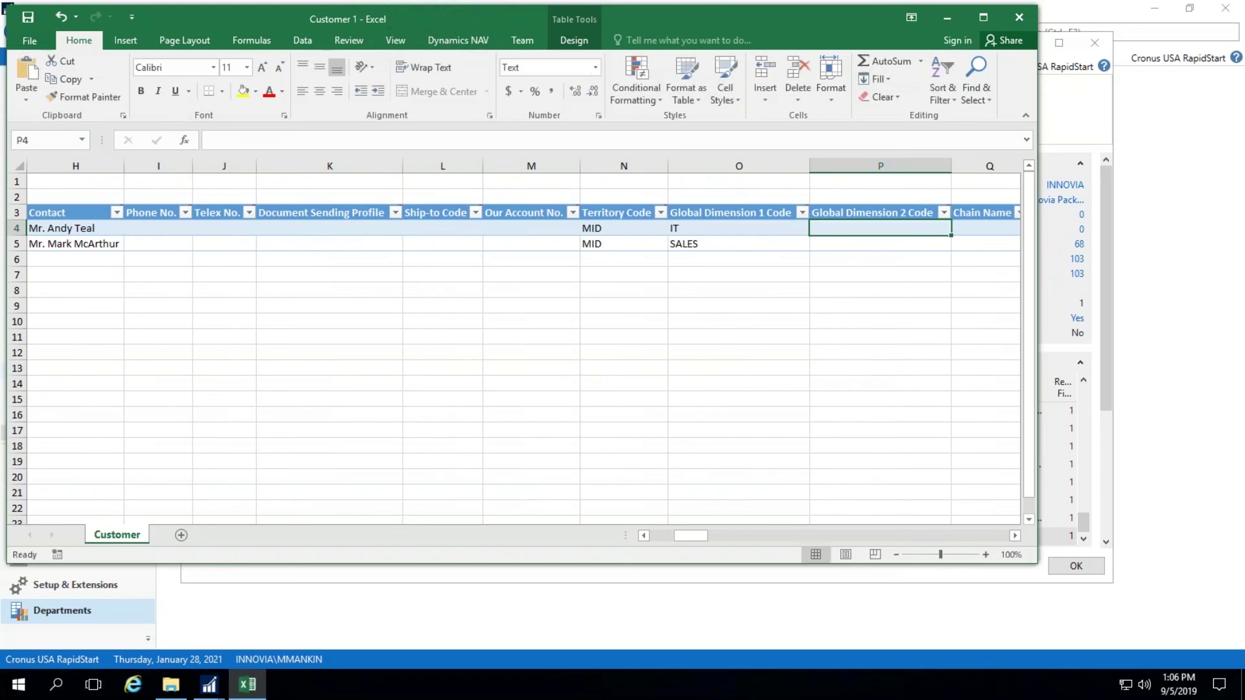
# - Set the second customer's Global Dimension 1 Code in cell O5 to Ti, and save and close the workbook
pyautogui.press('Down')
pyautogui.press('Left')
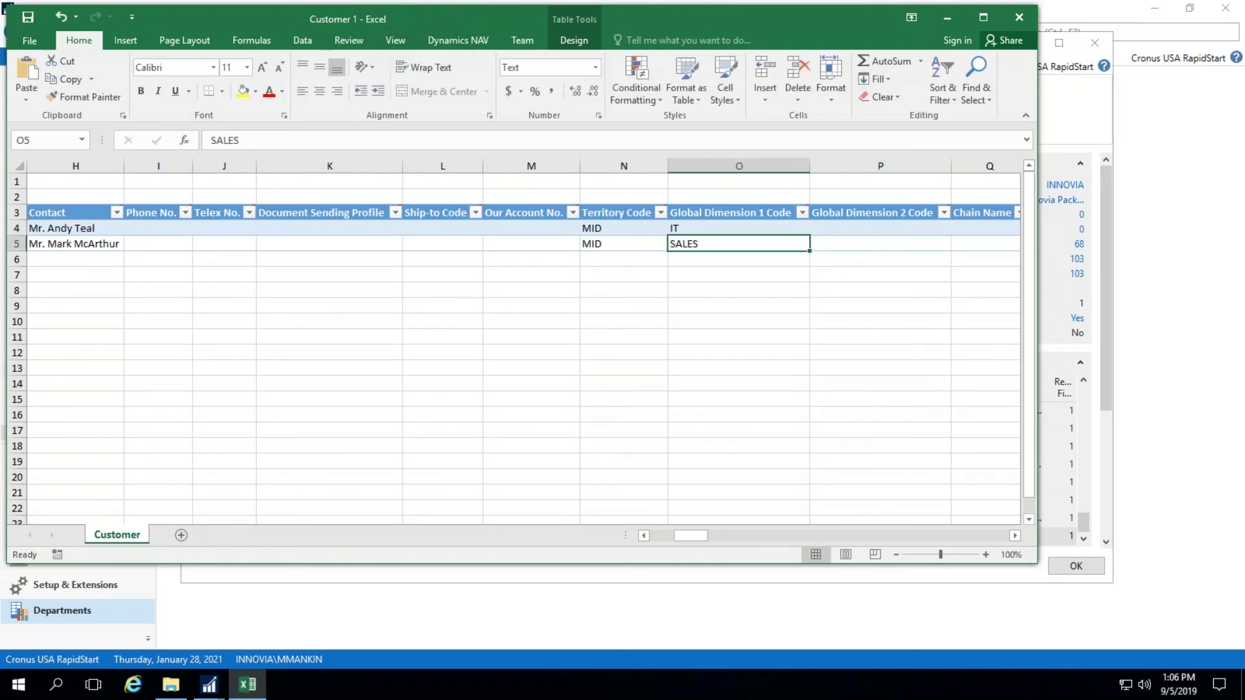
pyautogui.write('Ti')
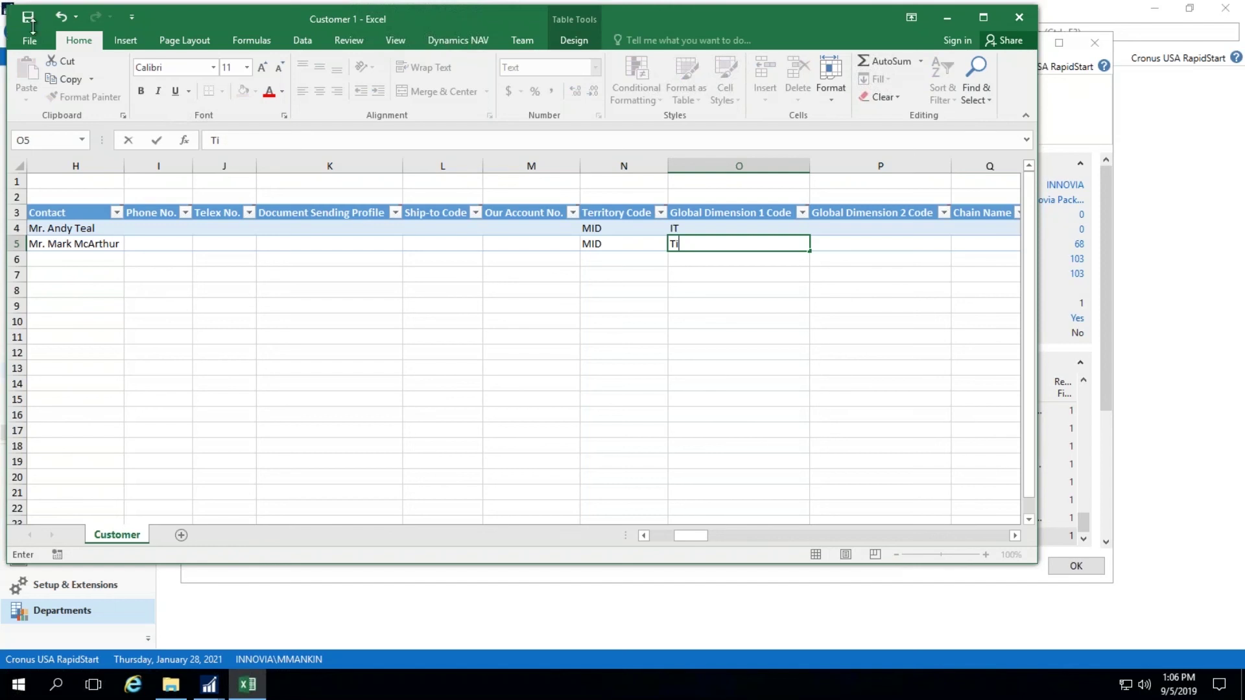
pyautogui.click(34, 27)
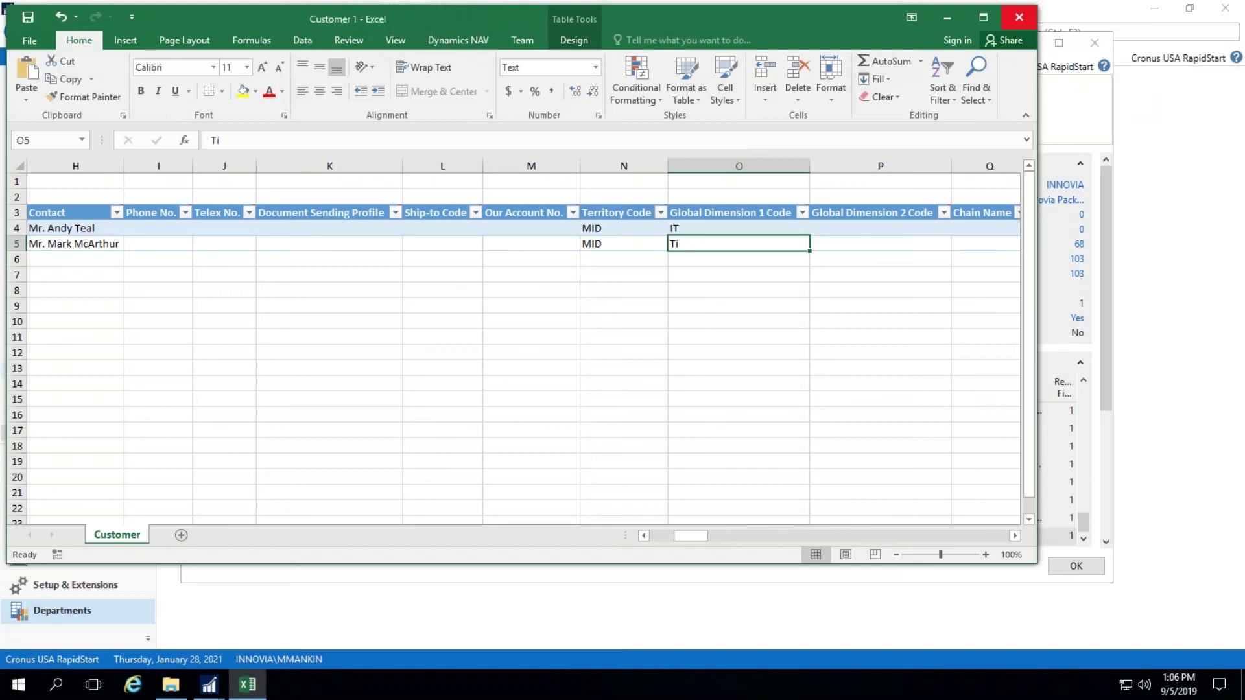
pyautogui.click(1019, 17)
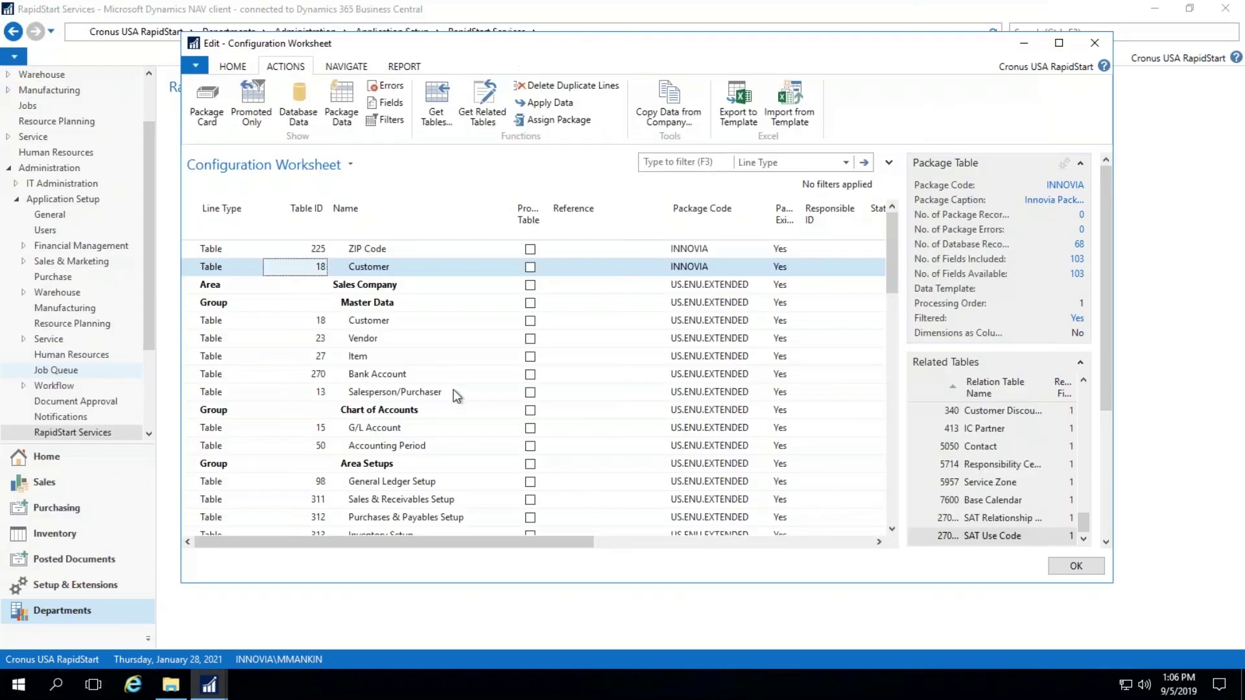
# - Import the Customer 1 Excel template into the INNOVIA package's Customer table
pyautogui.click(793, 112)
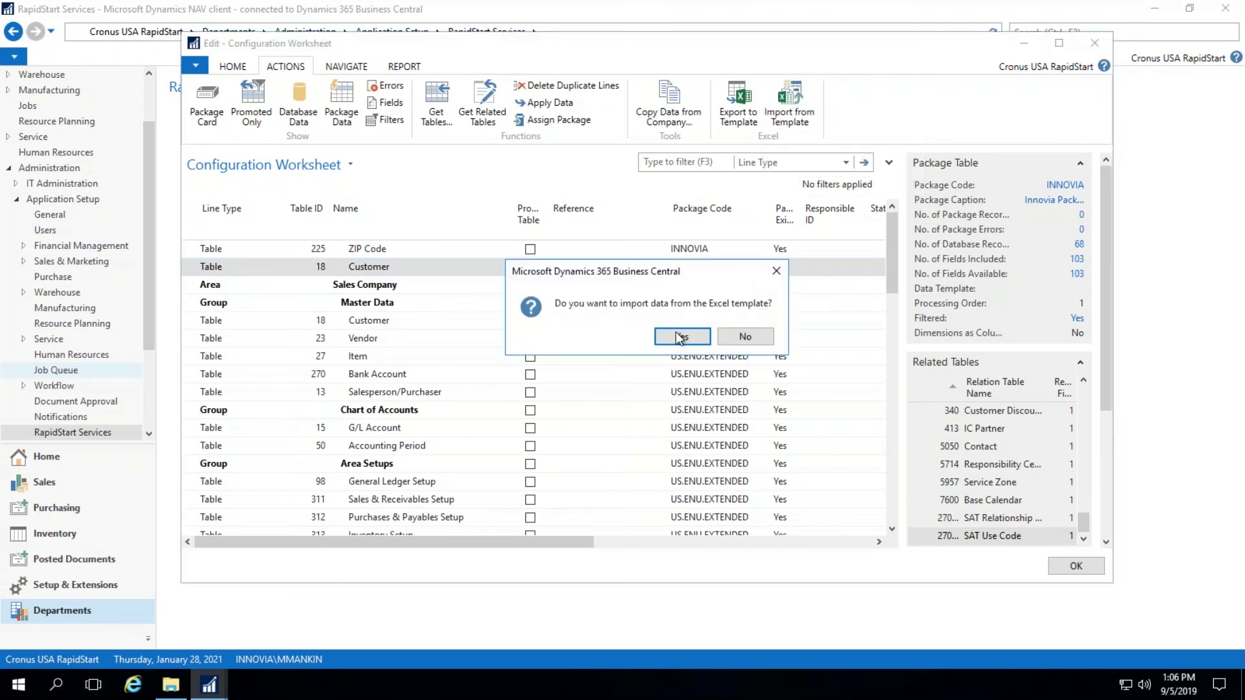
pyautogui.click(674, 342)
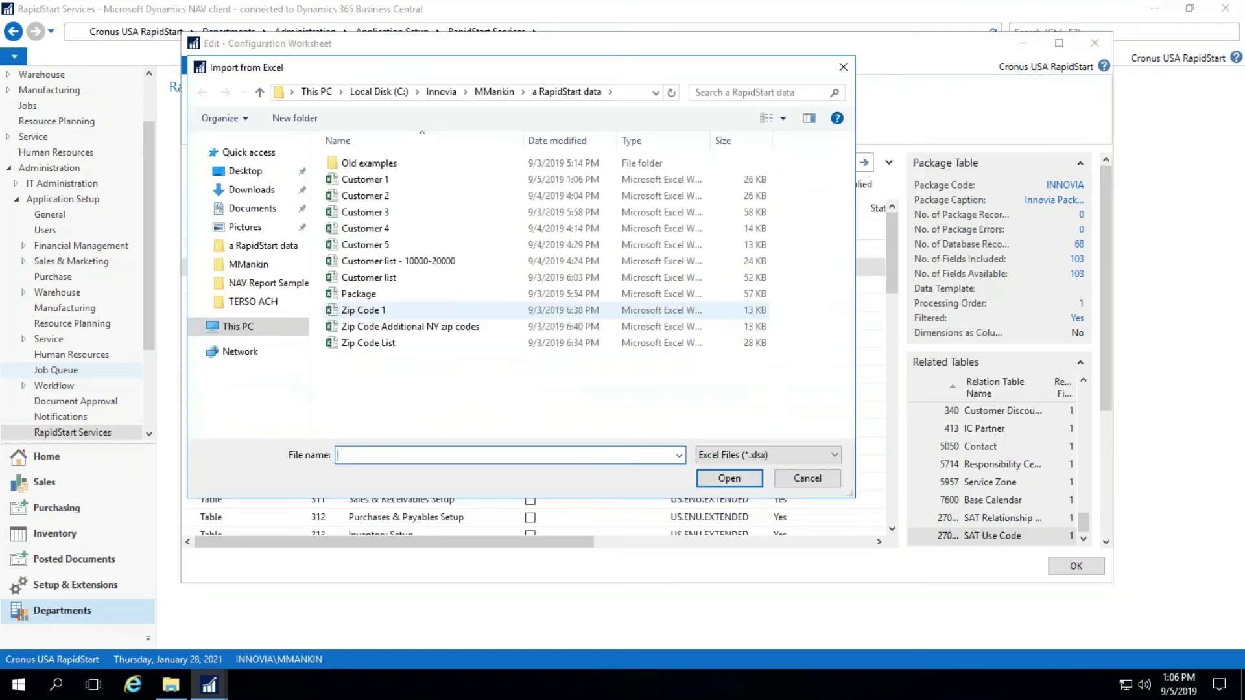
pyautogui.doubleClick(369, 180)
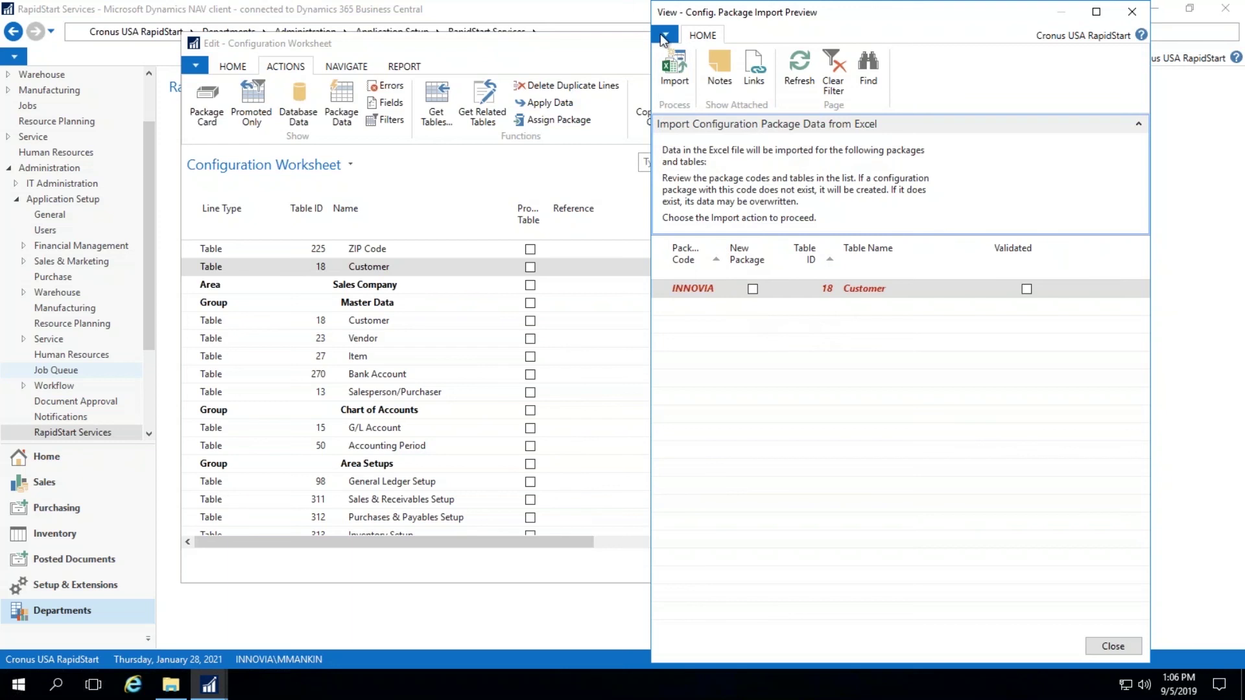
pyautogui.click(676, 84)
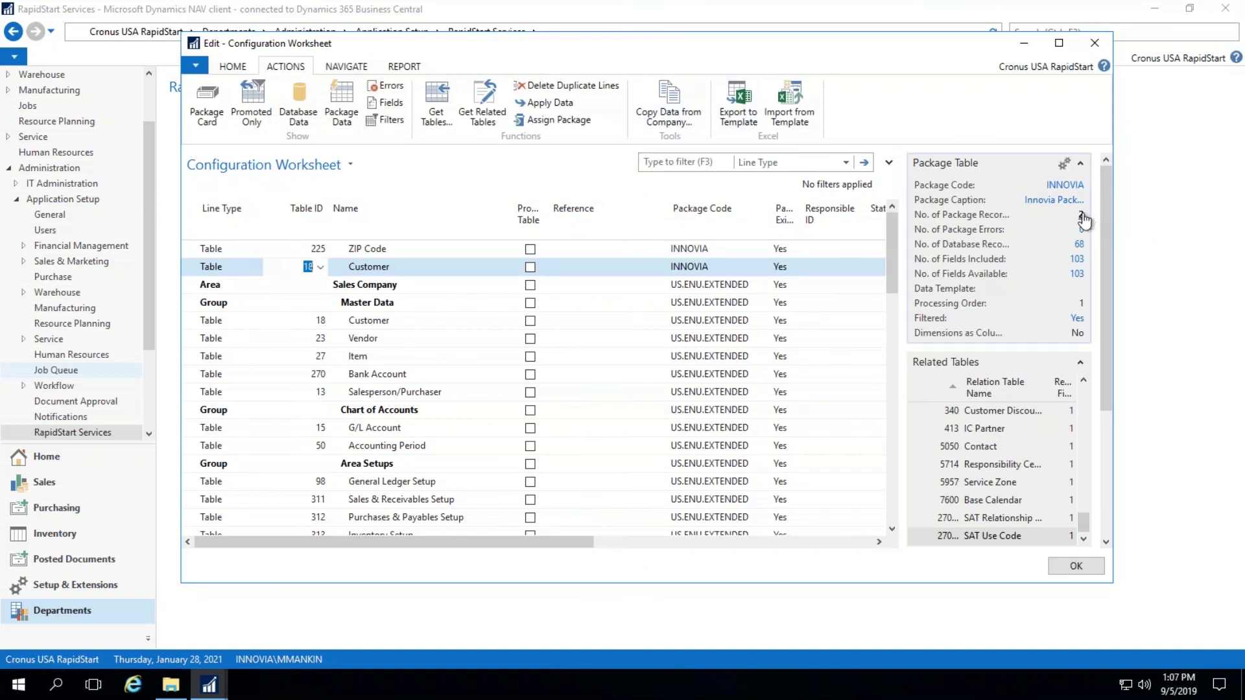
# - Review the imported package records of the Customer table and close the list
pyautogui.click(1084, 220)
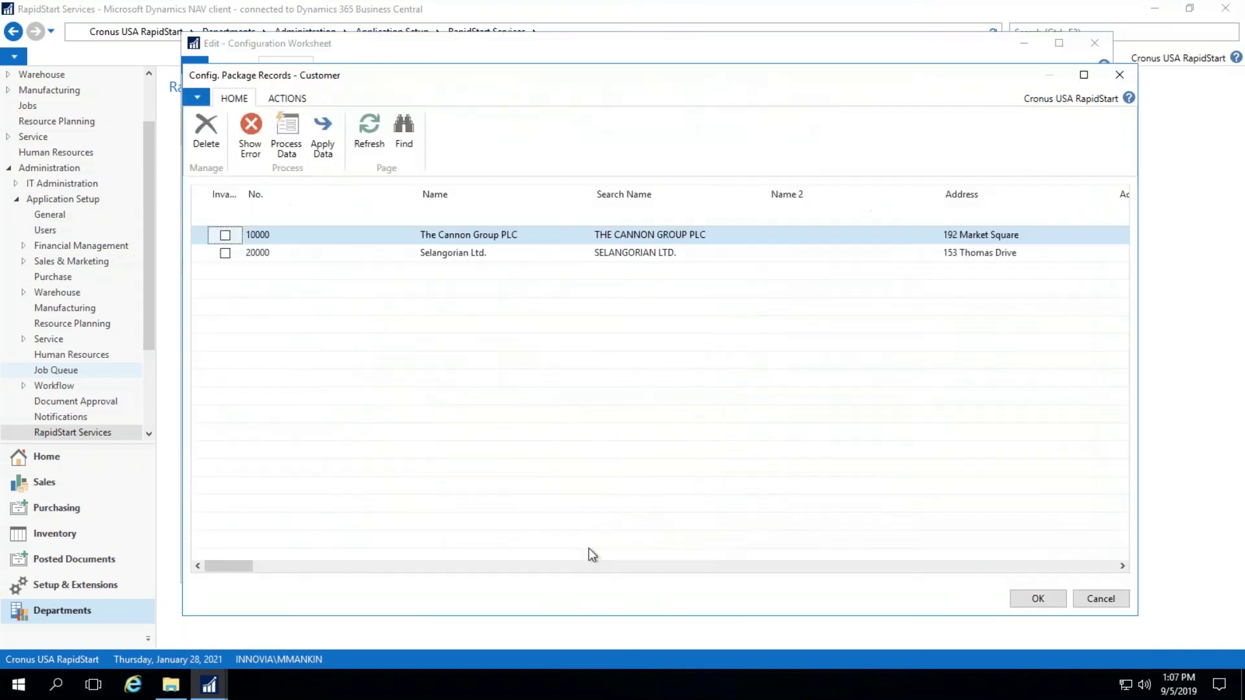
pyautogui.moveTo(246, 566); pyautogui.dragTo(175, 538)
pyautogui.click(1084, 604)
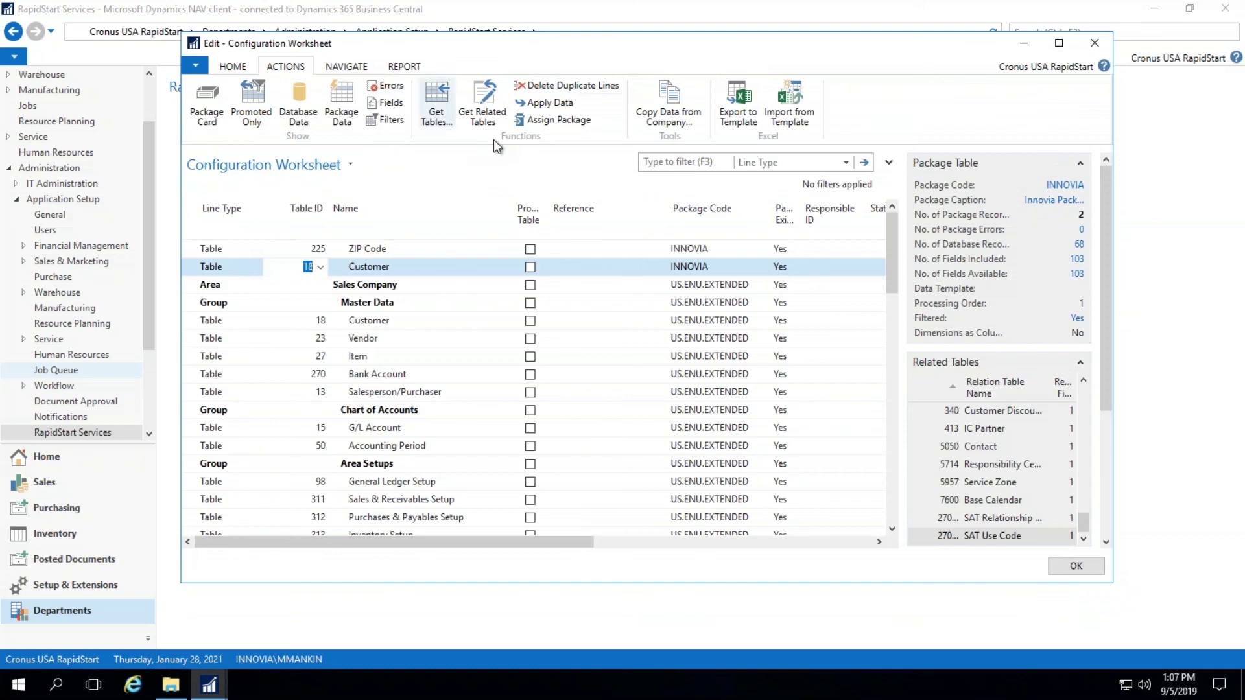
# - Apply the imported package data to the Customer table
pyautogui.click(540, 103)
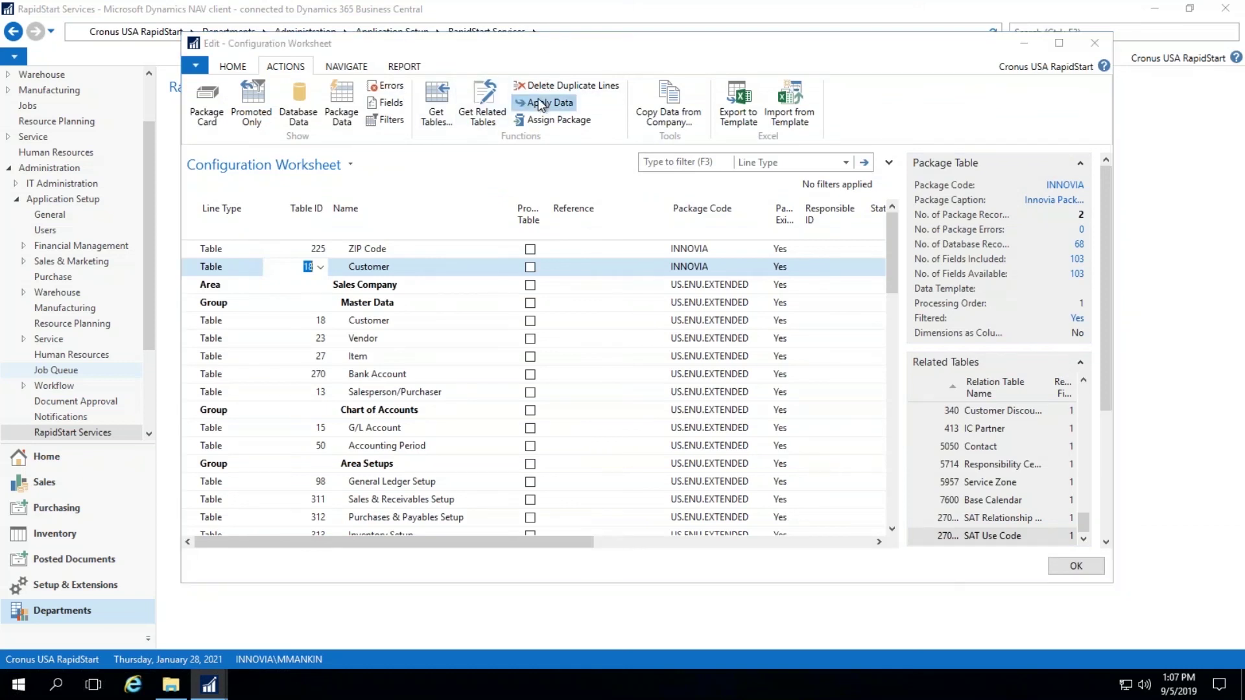
pyautogui.click(697, 335)
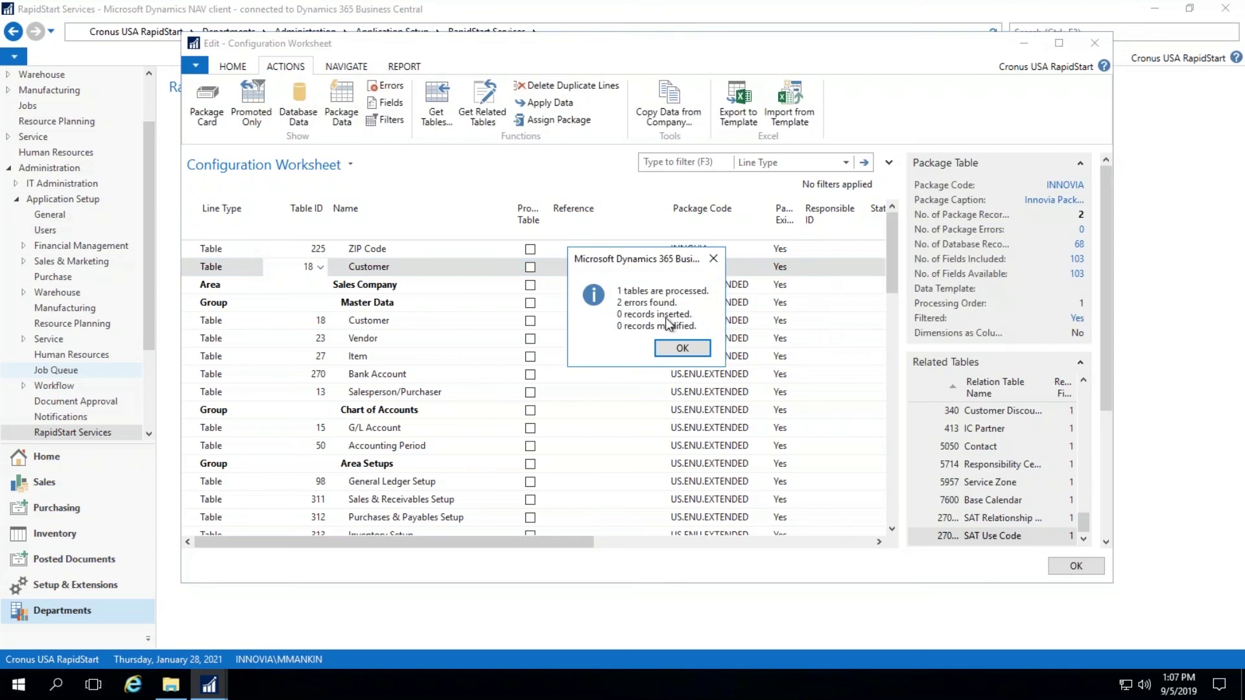
pyautogui.click(687, 350)
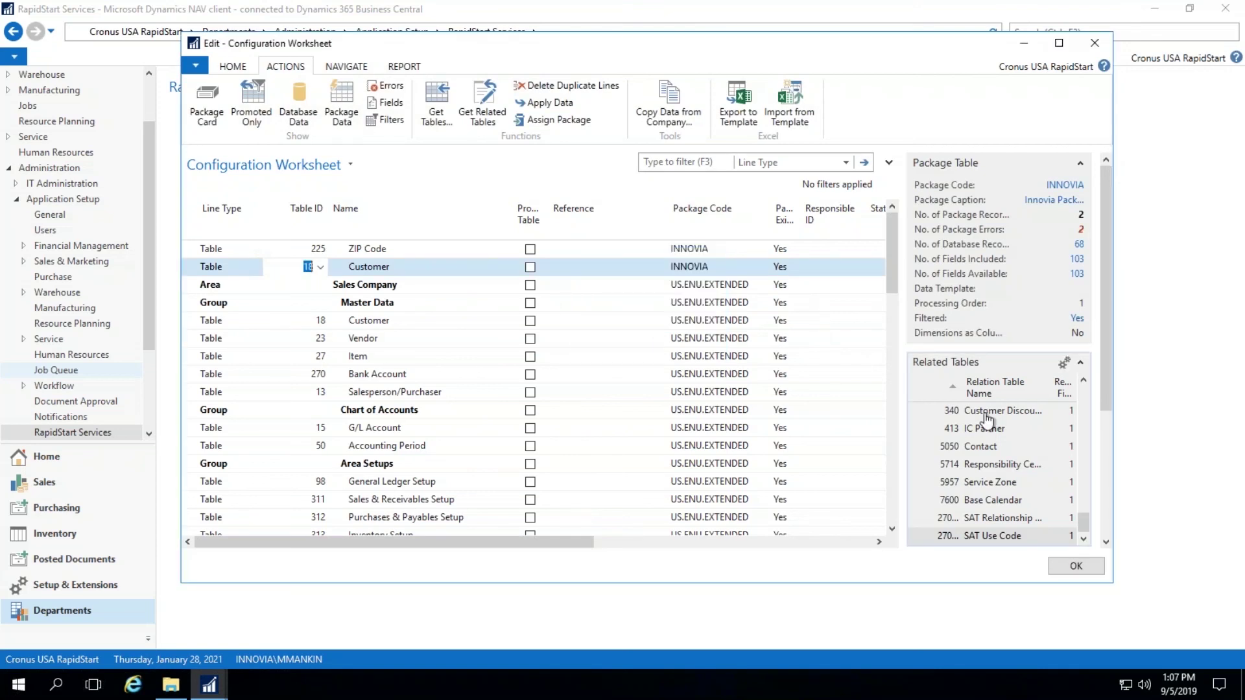
# - Open the Customer table's package error records, examine the first record's error text, and close the records
pyautogui.click(1082, 231)
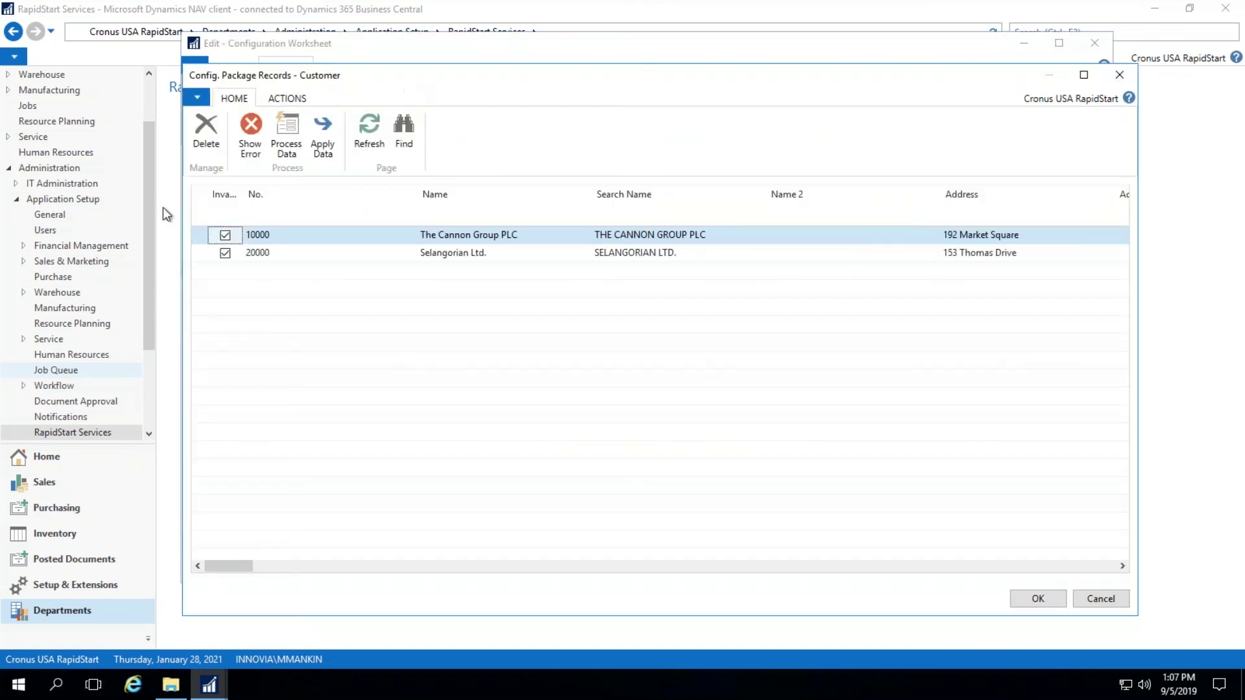
pyautogui.click(248, 128)
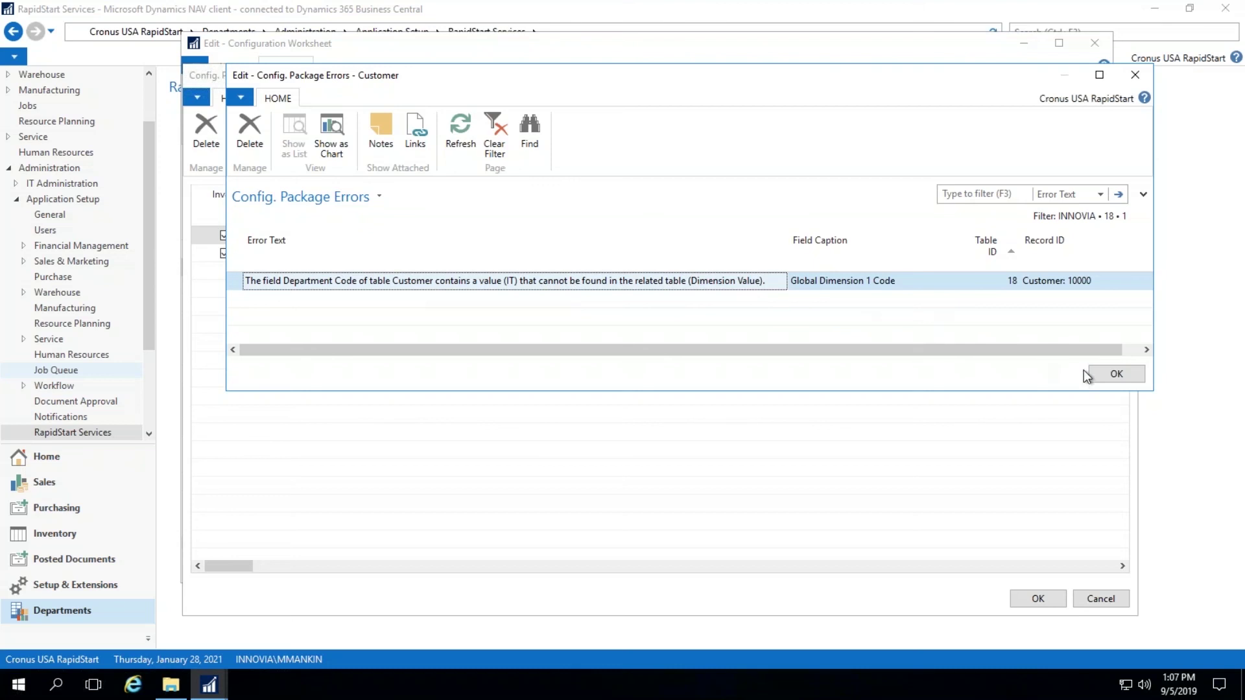
pyautogui.click(1112, 376)
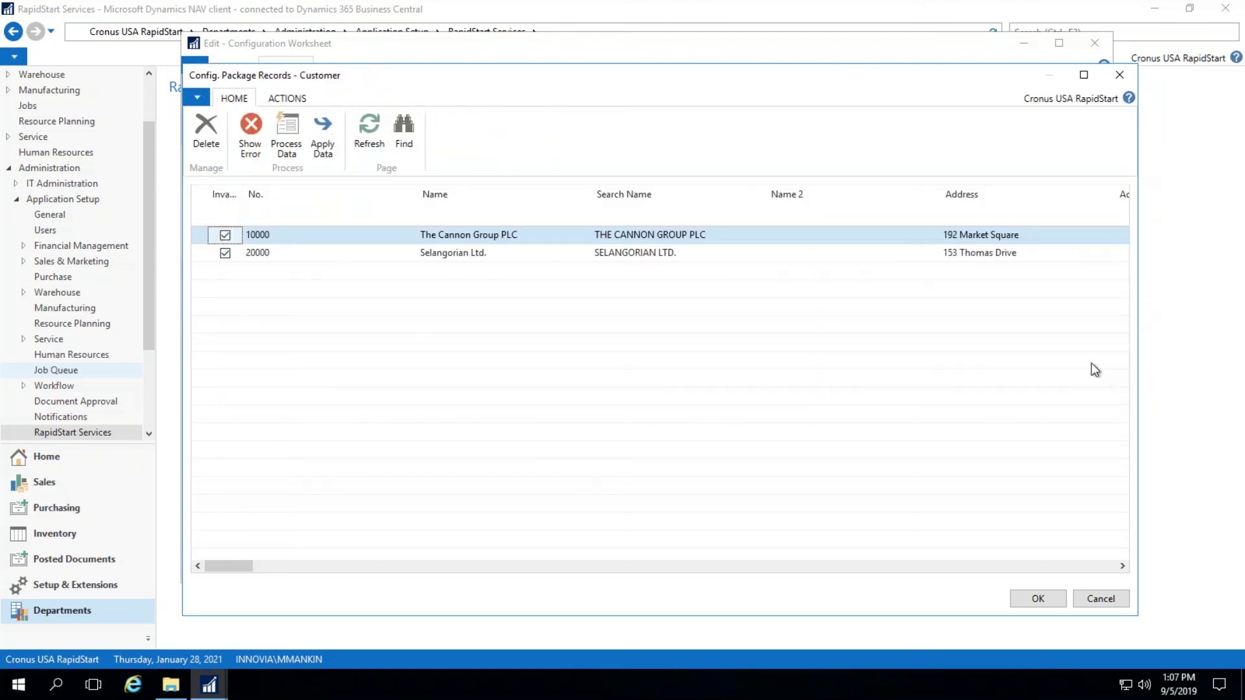
pyautogui.click(1119, 77)
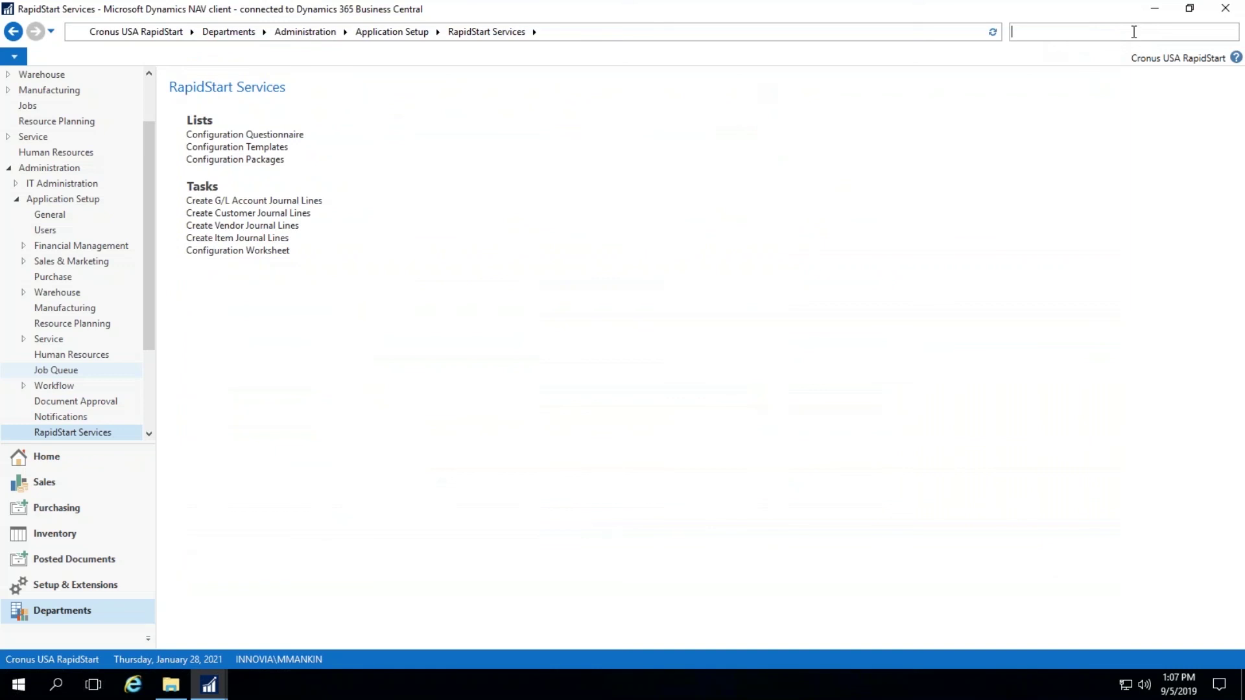
# - Find the Dimensions list and open the dimension values of the DEPARTMENT dimension
pyautogui.write('Dimen')
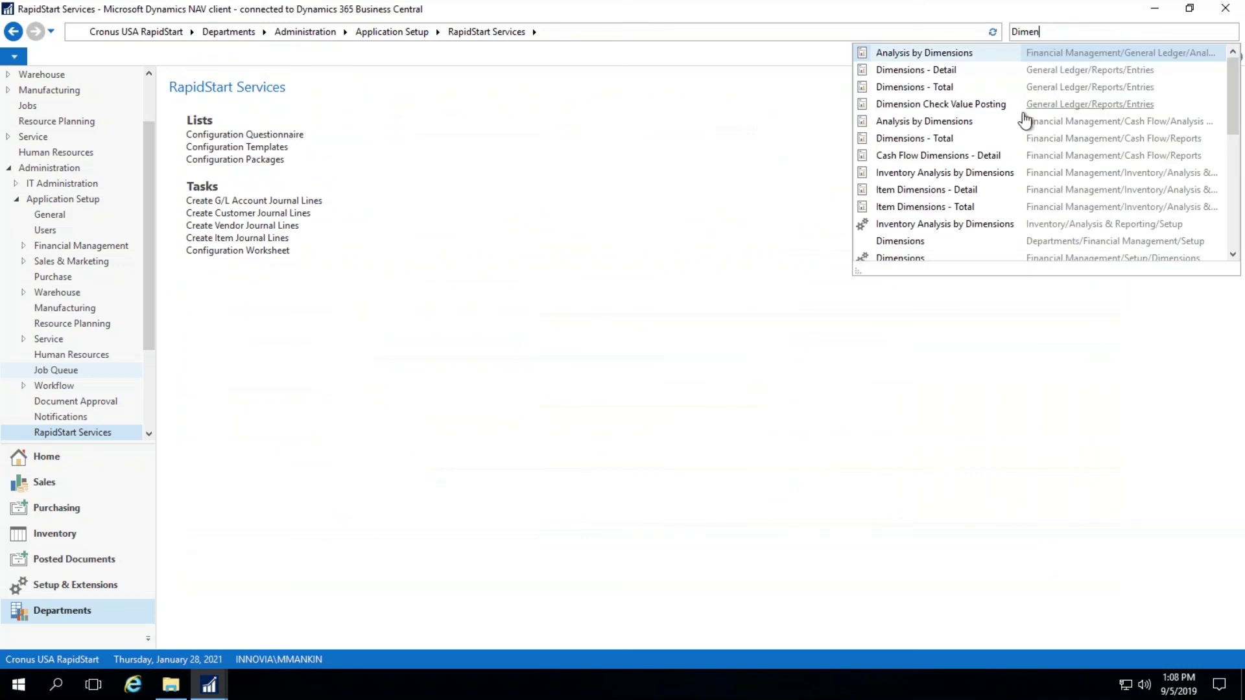
pyautogui.click(907, 243)
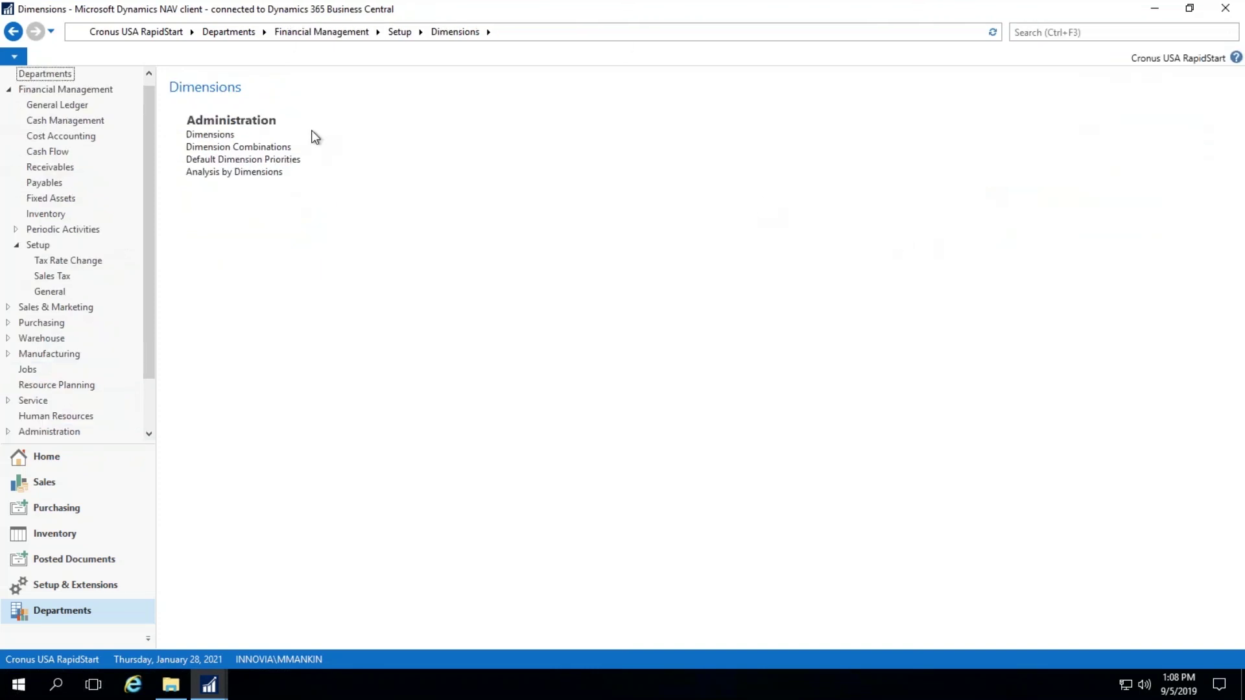
pyautogui.click(224, 135)
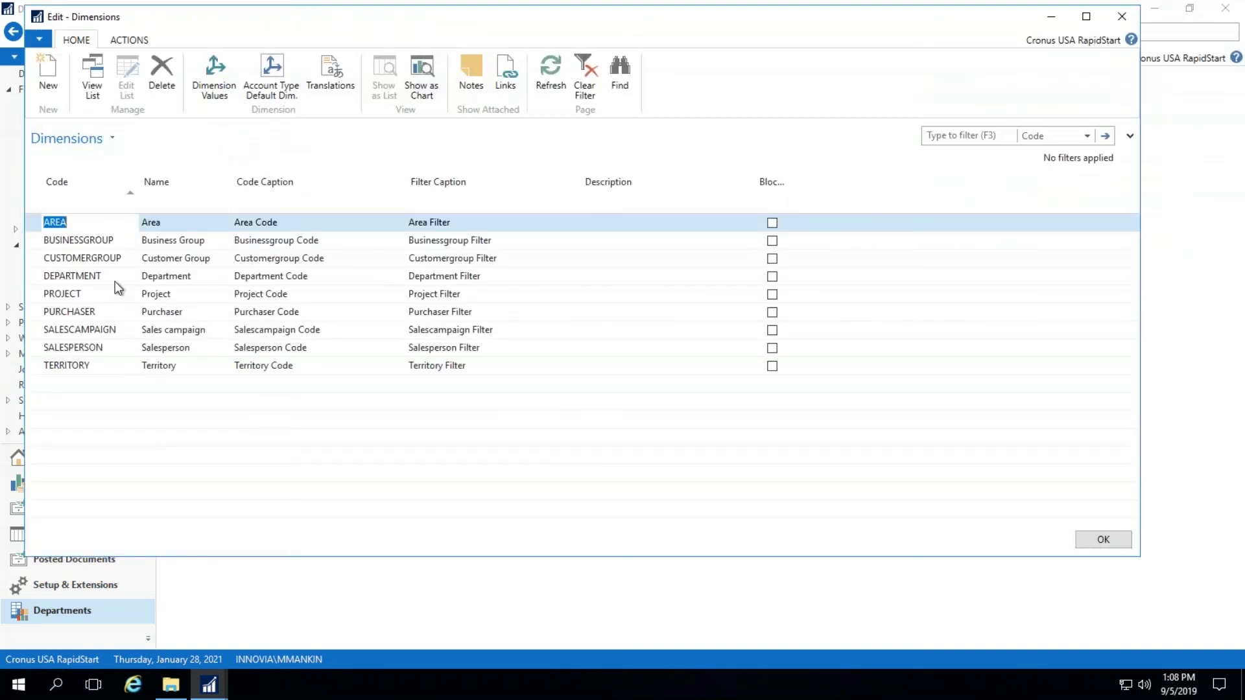
pyautogui.click(103, 280)
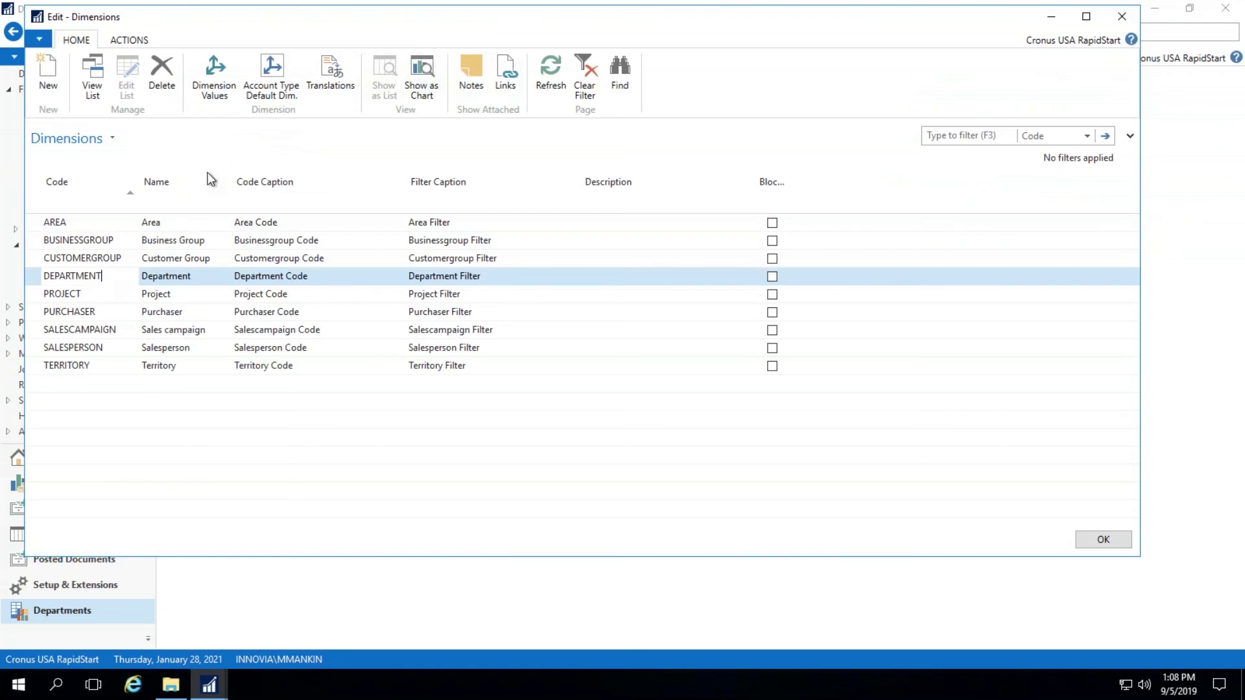
pyautogui.click(220, 94)
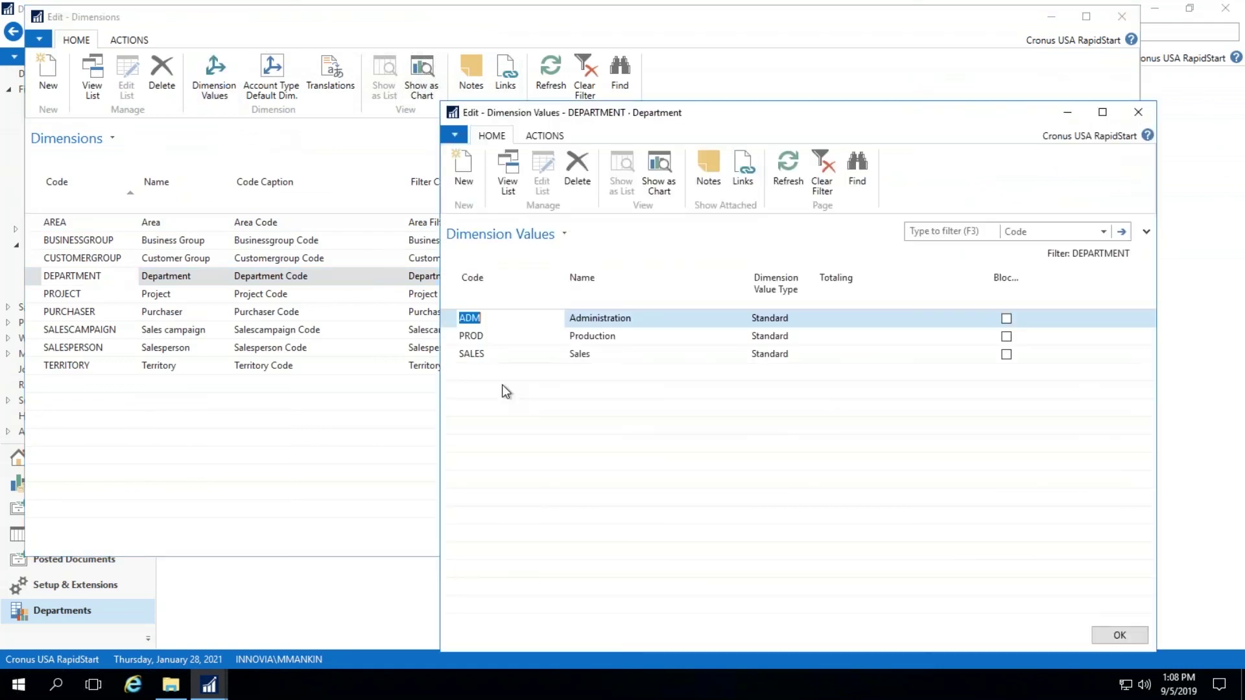
# - Add a dimension value with code IT and name IT to the DEPARTMENT dimension, and close both dimension windows
pyautogui.click(463, 172)
pyautogui.write('IT')
pyautogui.press('Tab')
pyautogui.write('IT')
pyautogui.press('Tab')
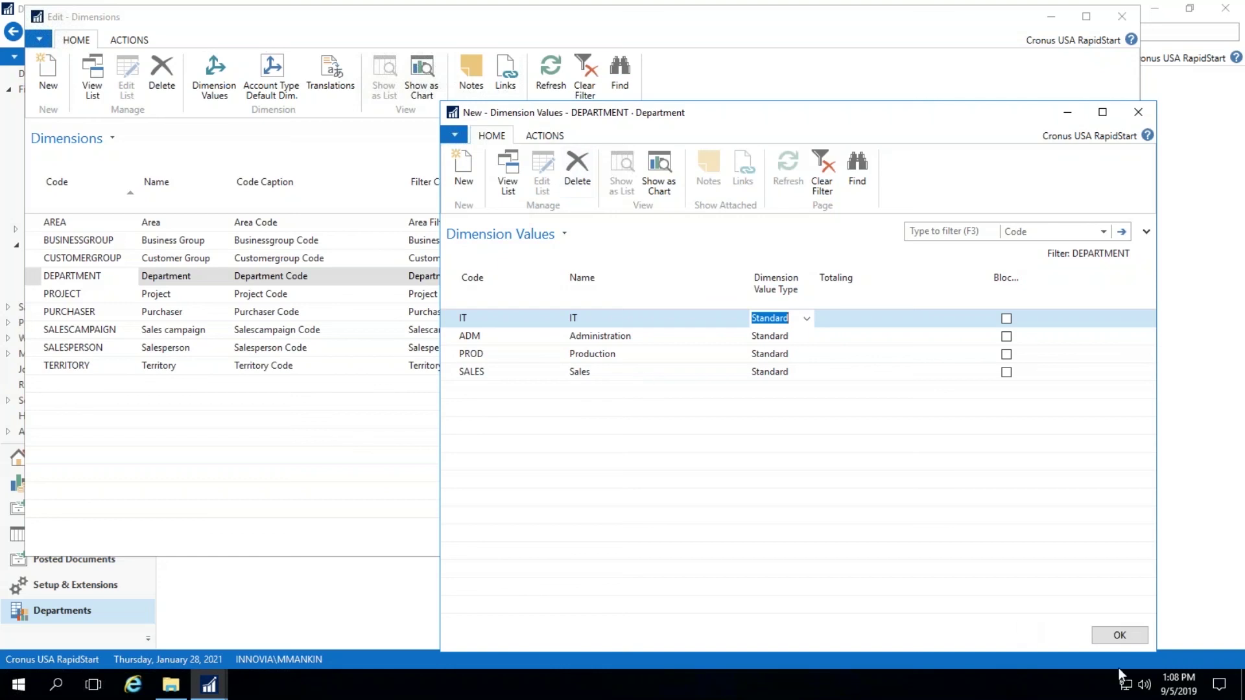
pyautogui.click(1121, 636)
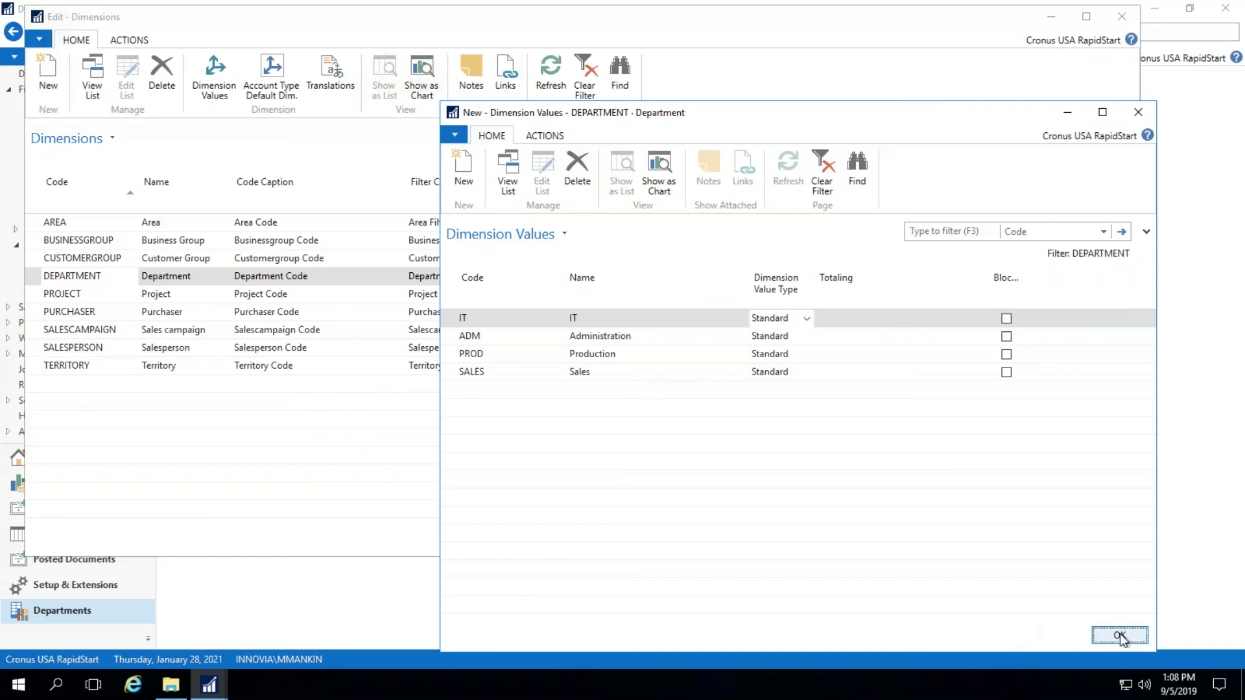
pyautogui.click(1120, 14)
# - Switch to the Configuration Worksheet and apply the INNOVIA package data to the Customer table
pyautogui.click(214, 693)
pyautogui.click(301, 663)
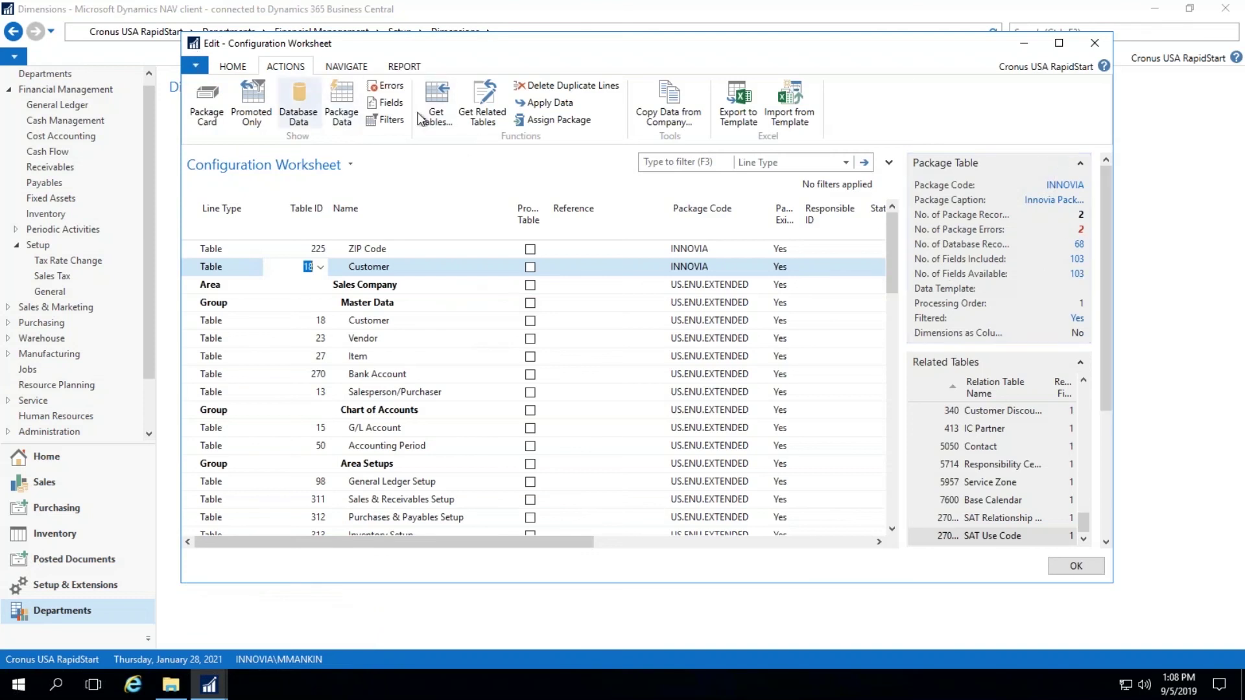
pyautogui.click(548, 103)
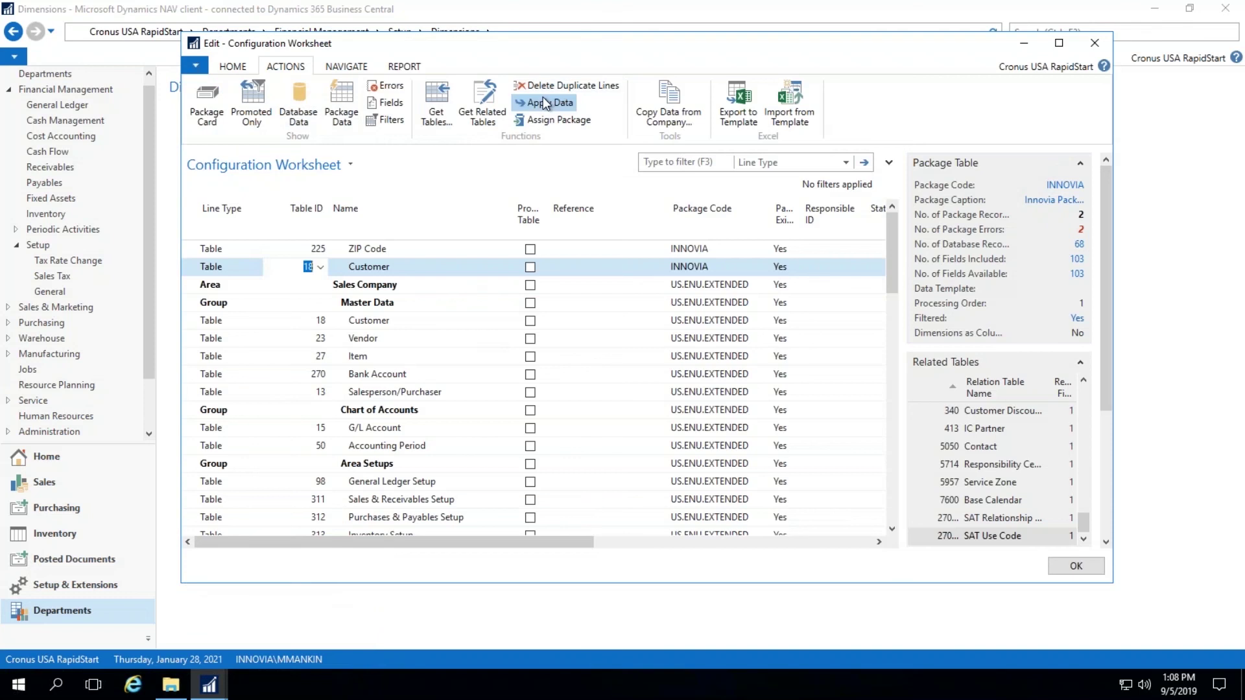
pyautogui.click(707, 336)
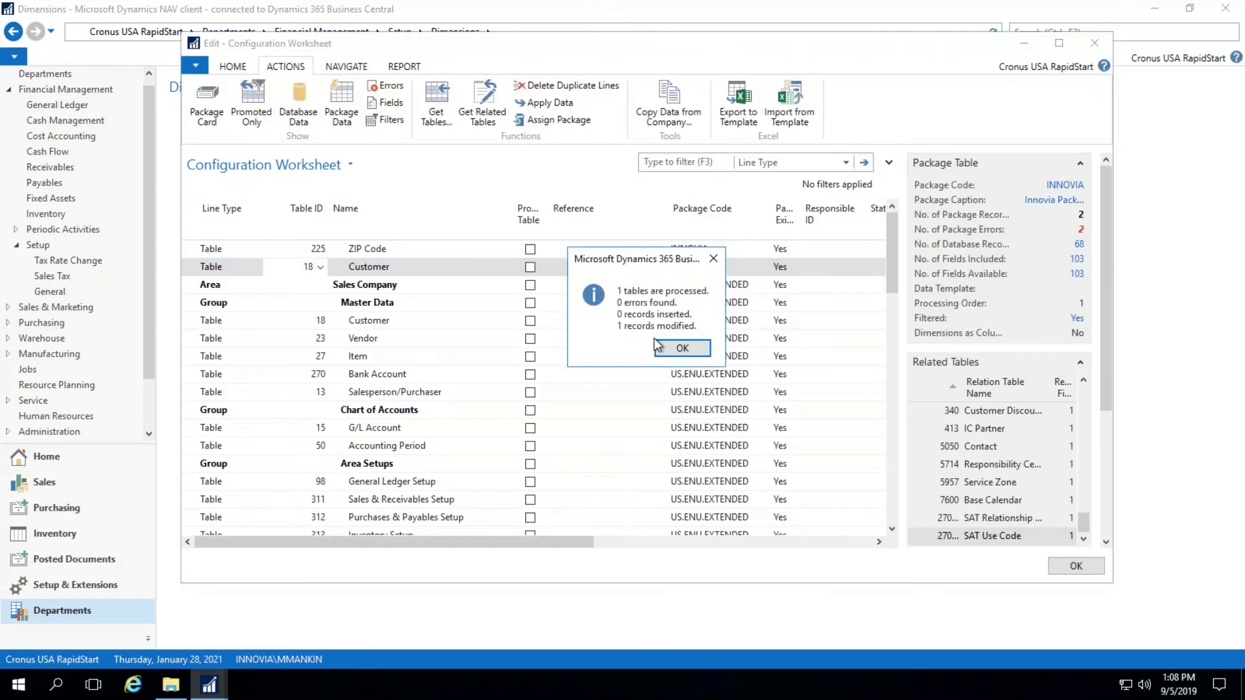
pyautogui.click(674, 348)
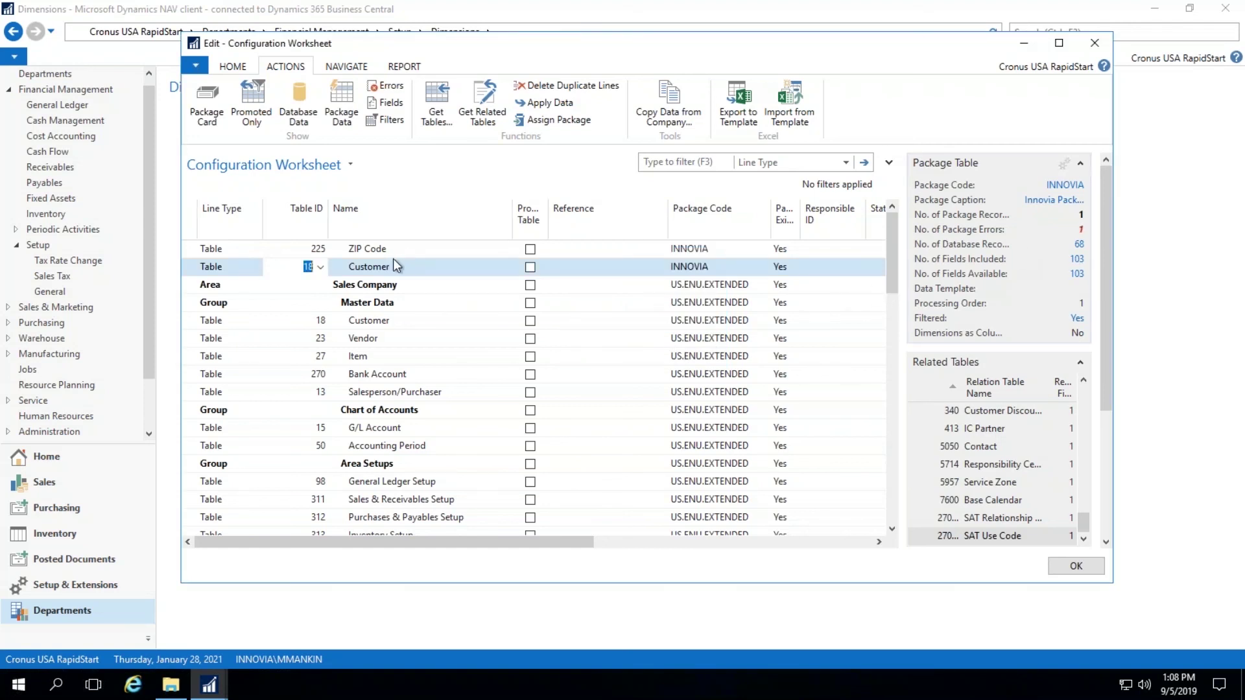
# - Open the Customer table's remaining package error record, examine its error text, and close the error list
pyautogui.click(1079, 231)
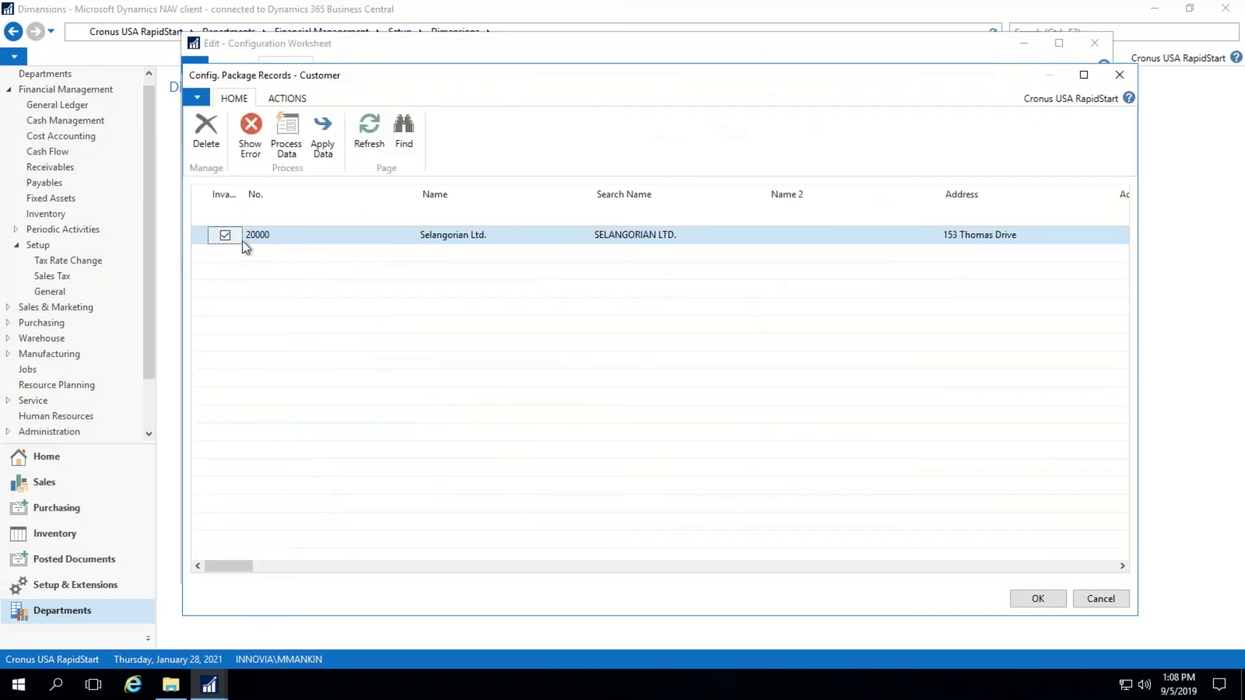
pyautogui.click(245, 139)
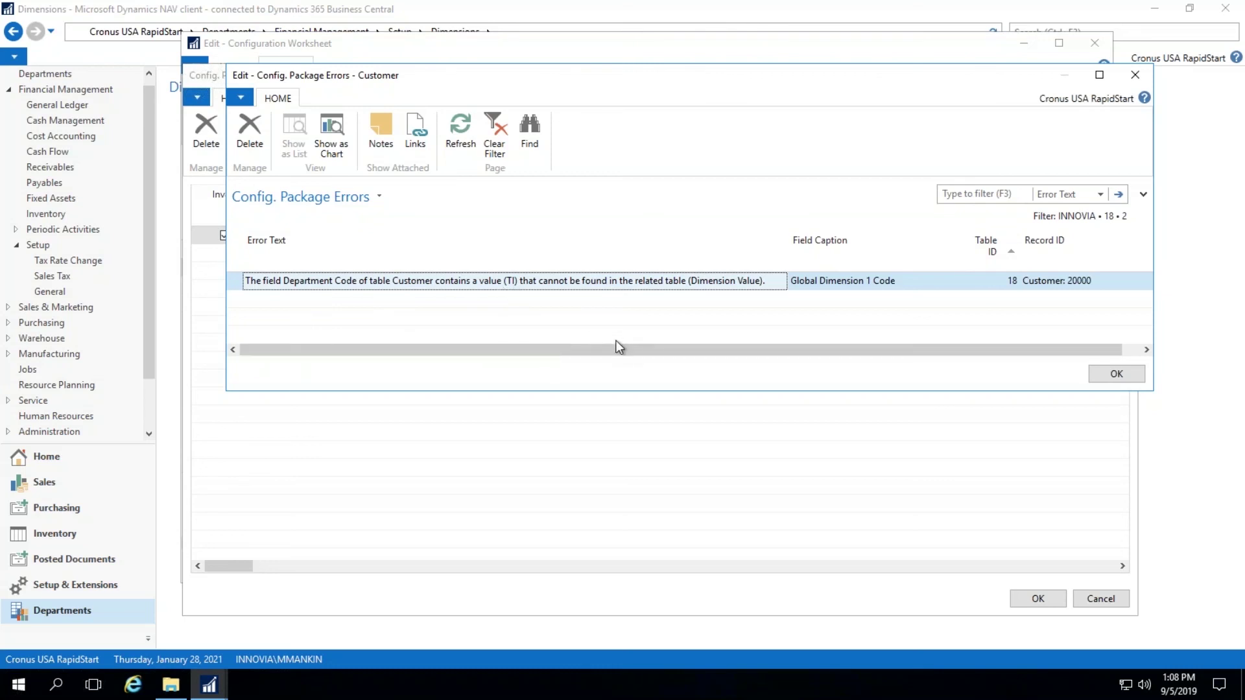
pyautogui.click(1133, 75)
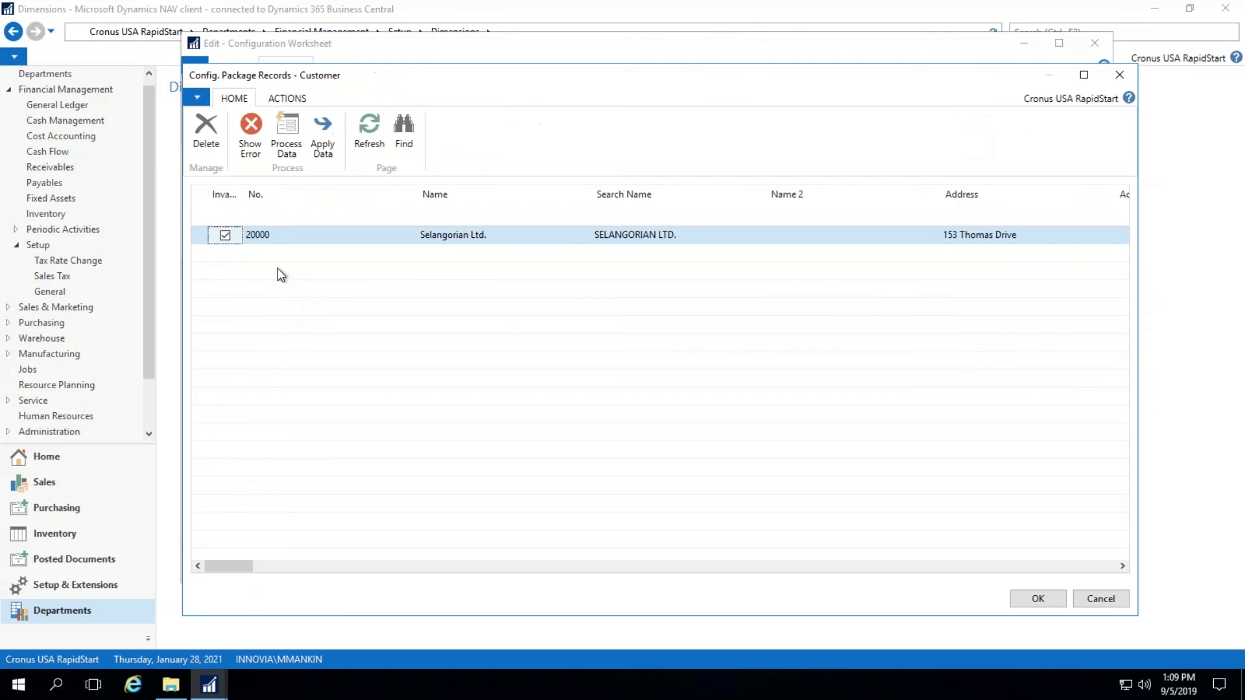
# - Set Global Dimension 1 Code to IT in the invalid customer package record and close the package records
pyautogui.moveTo(248, 565); pyautogui.dragTo(349, 567)
pyautogui.click(734, 234)
pyautogui.doubleClick(719, 234)
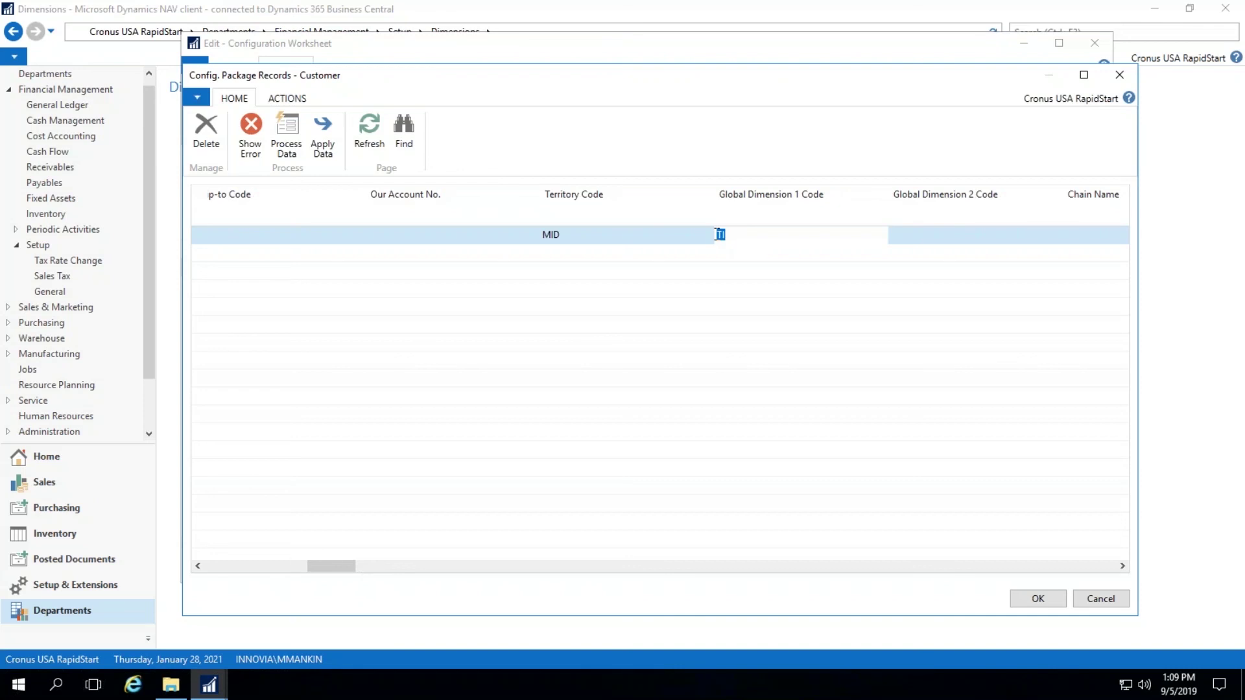
pyautogui.write('IT')
pyautogui.press('Return')
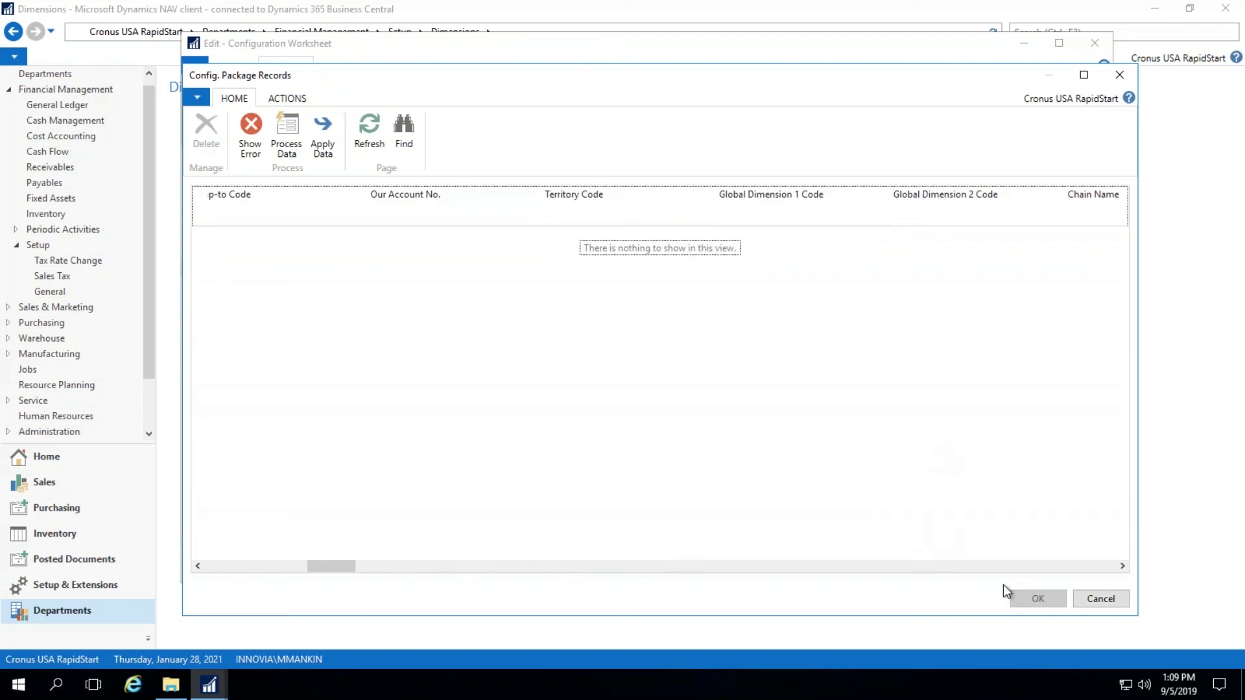
pyautogui.click(1100, 599)
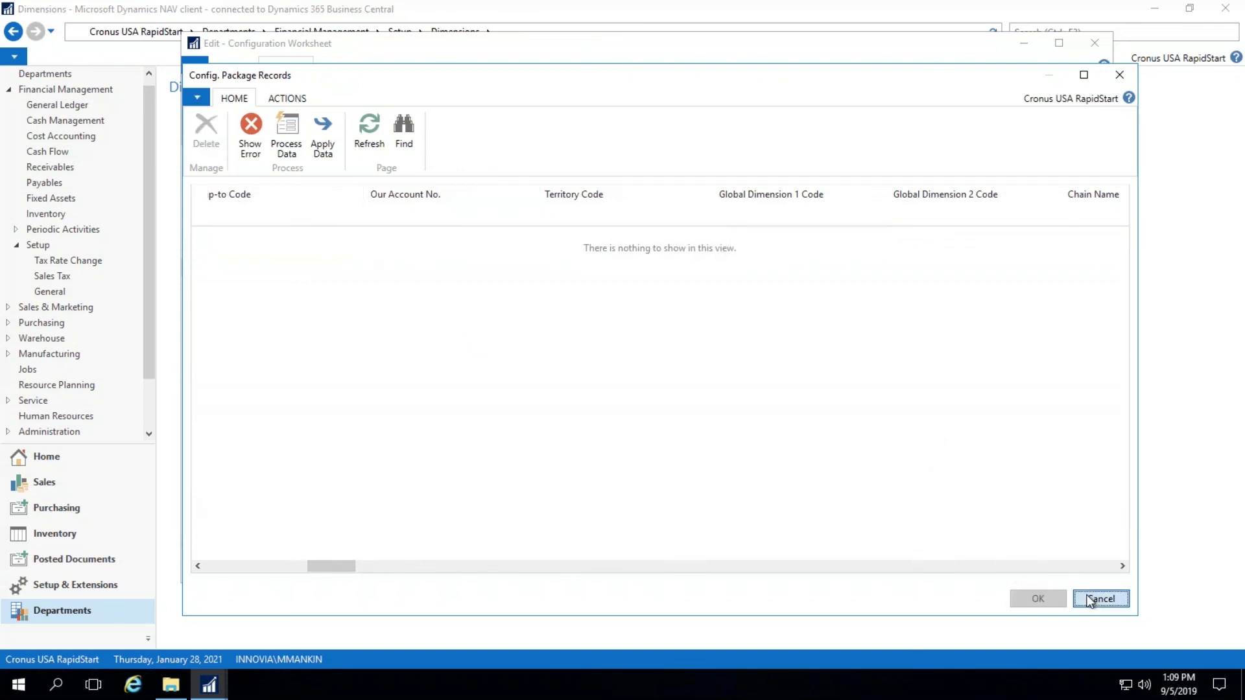
# - Apply the corrected package data to the Customer table again
pyautogui.click(549, 103)
pyautogui.click(693, 336)
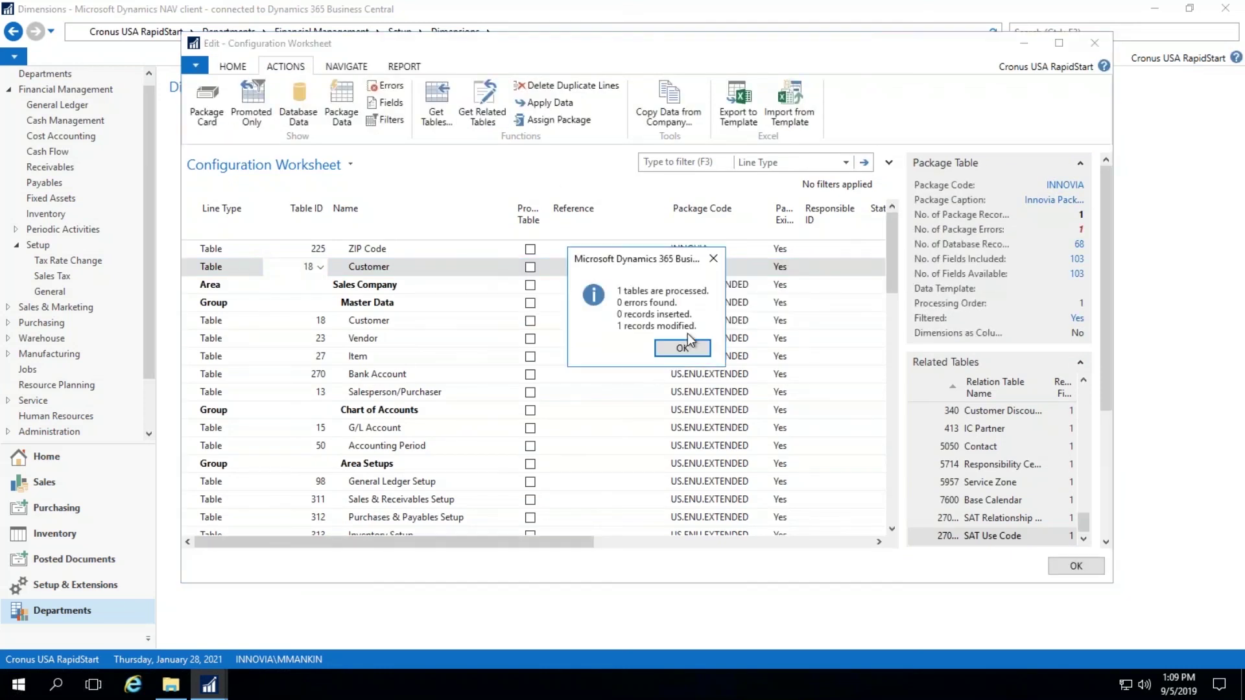
pyautogui.click(687, 350)
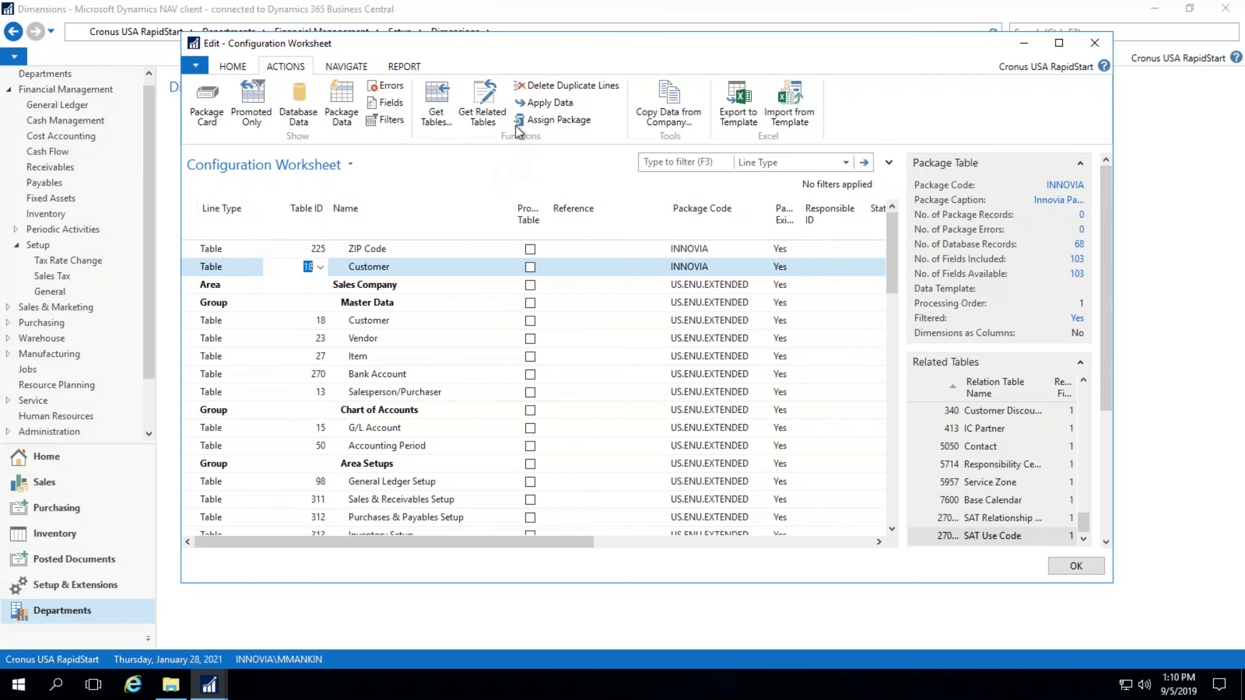
# - Export the INNOVIA package's Customer table to an Excel template and open the exported workbook
pyautogui.click(738, 104)
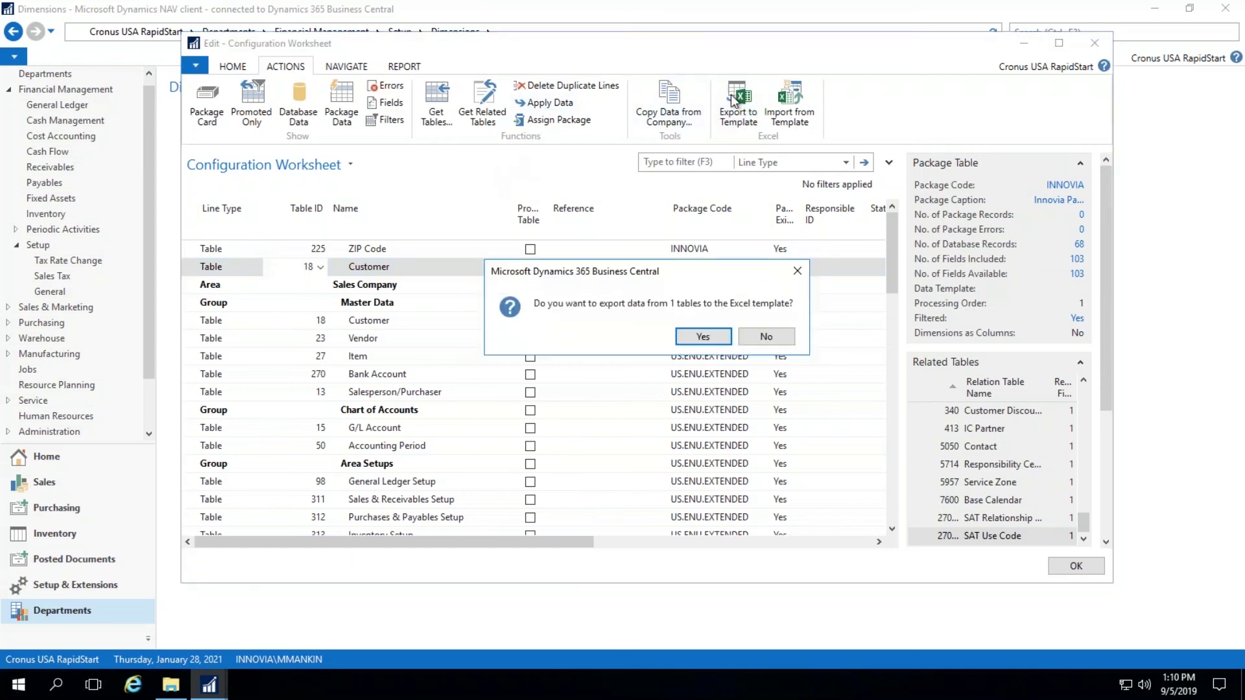
pyautogui.click(716, 339)
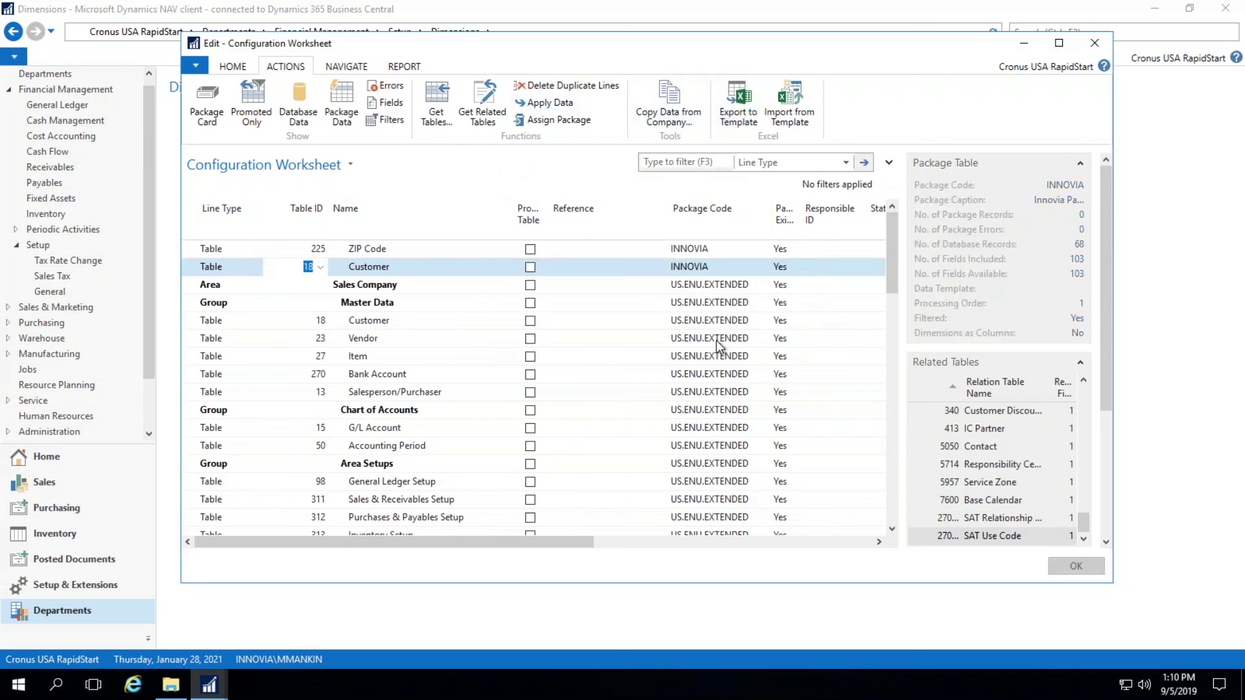
pyautogui.click(648, 341)
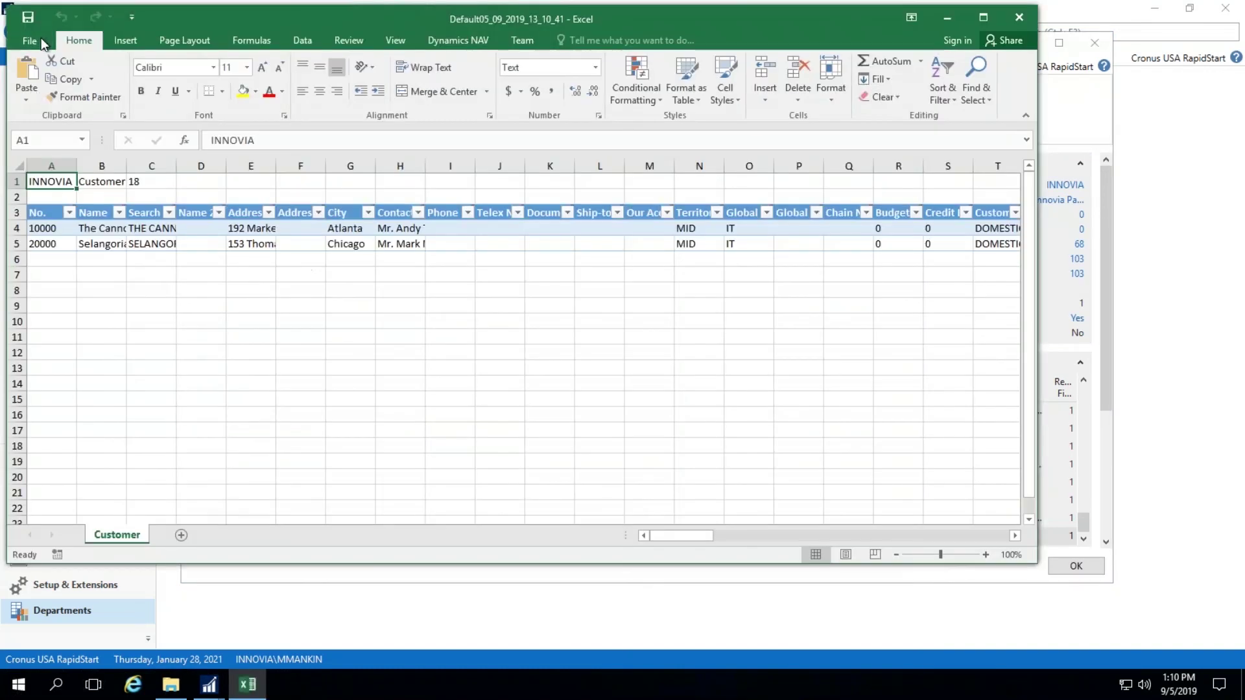
# - Save the exported workbook as Customer 2 in the folder named "a RapidStart data"
pyautogui.click(41, 37)
pyautogui.click(45, 195)
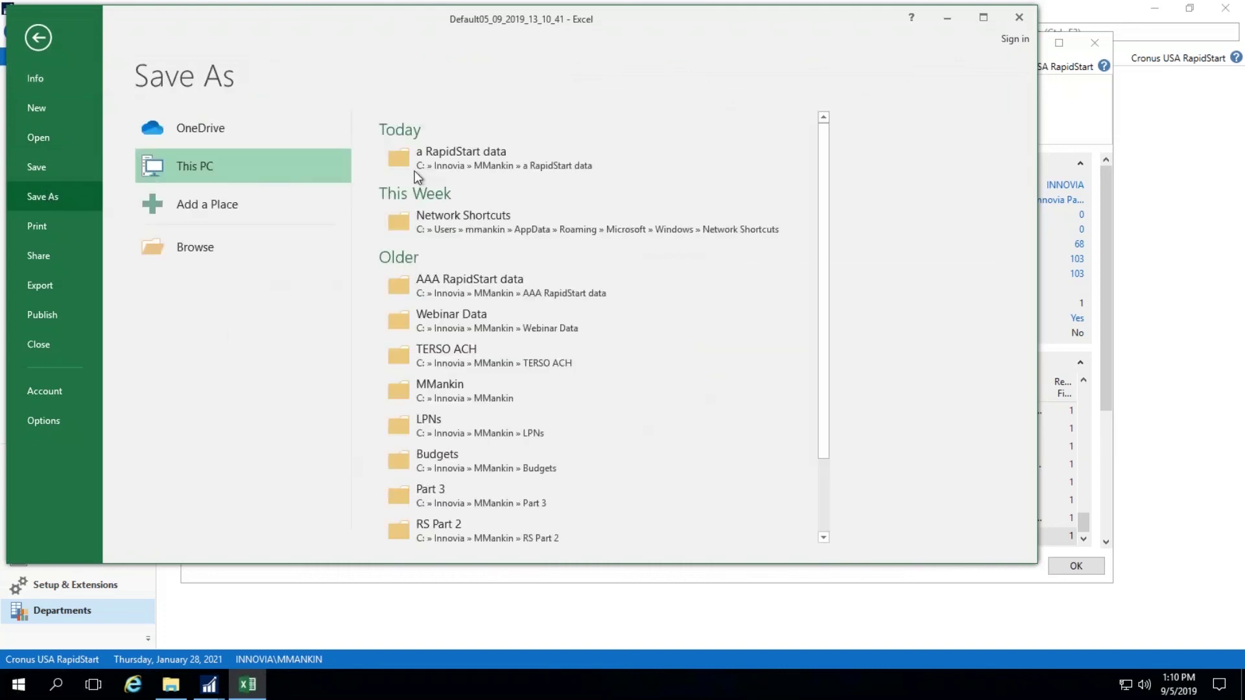
pyautogui.click(473, 154)
pyautogui.click(194, 162)
pyautogui.click(209, 149)
pyautogui.click(498, 372)
pyautogui.click(654, 348)
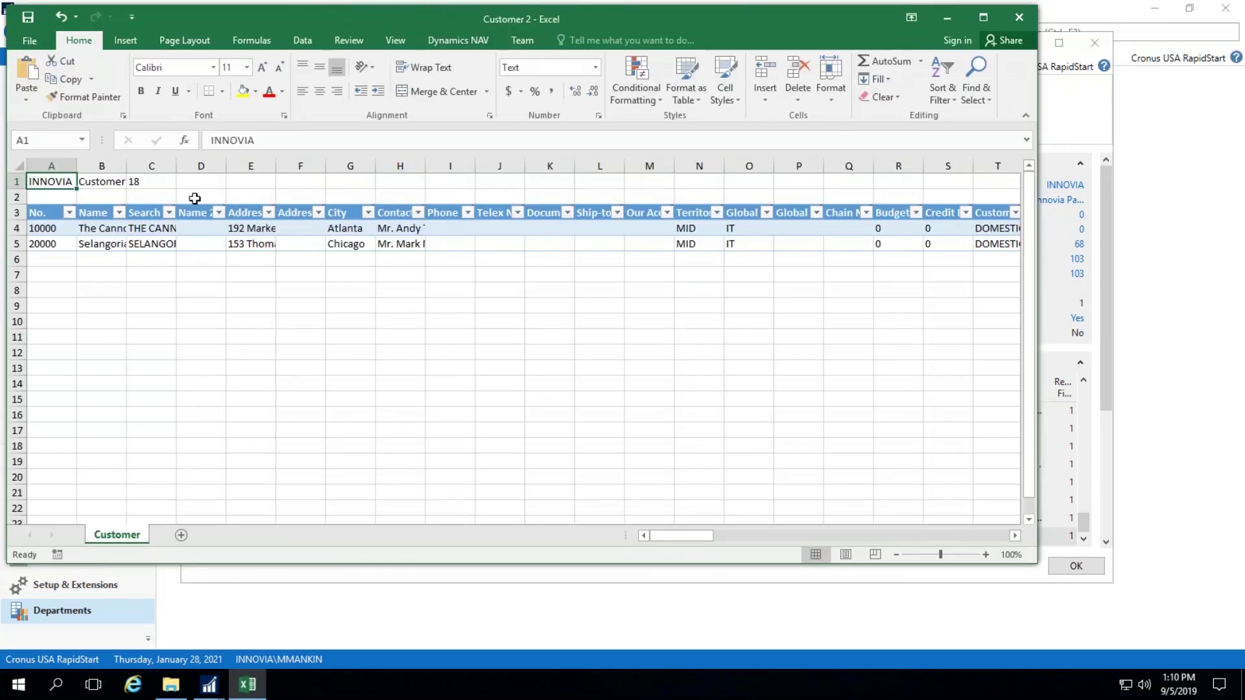
# - Fit all worksheet columns to their contents and look over the customer name, address and phone fields
pyautogui.click(17, 165)
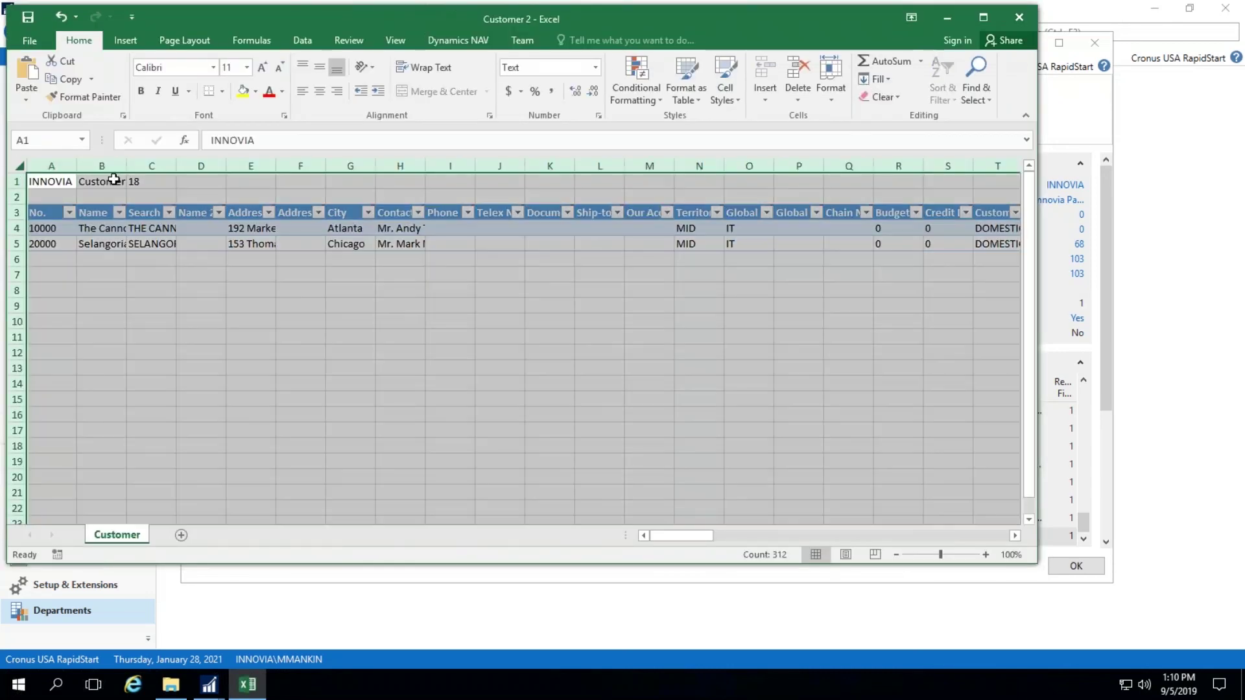
pyautogui.doubleClick(77, 166)
pyautogui.click(256, 267)
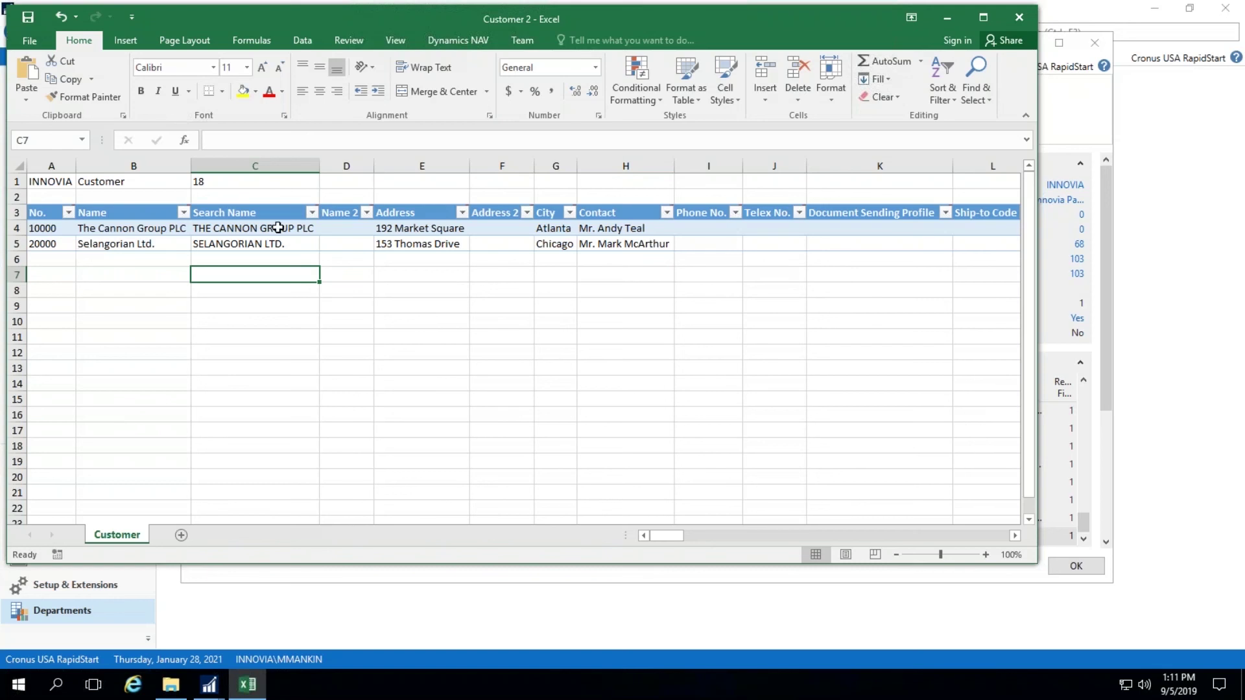
pyautogui.click(344, 228)
pyautogui.click(392, 227)
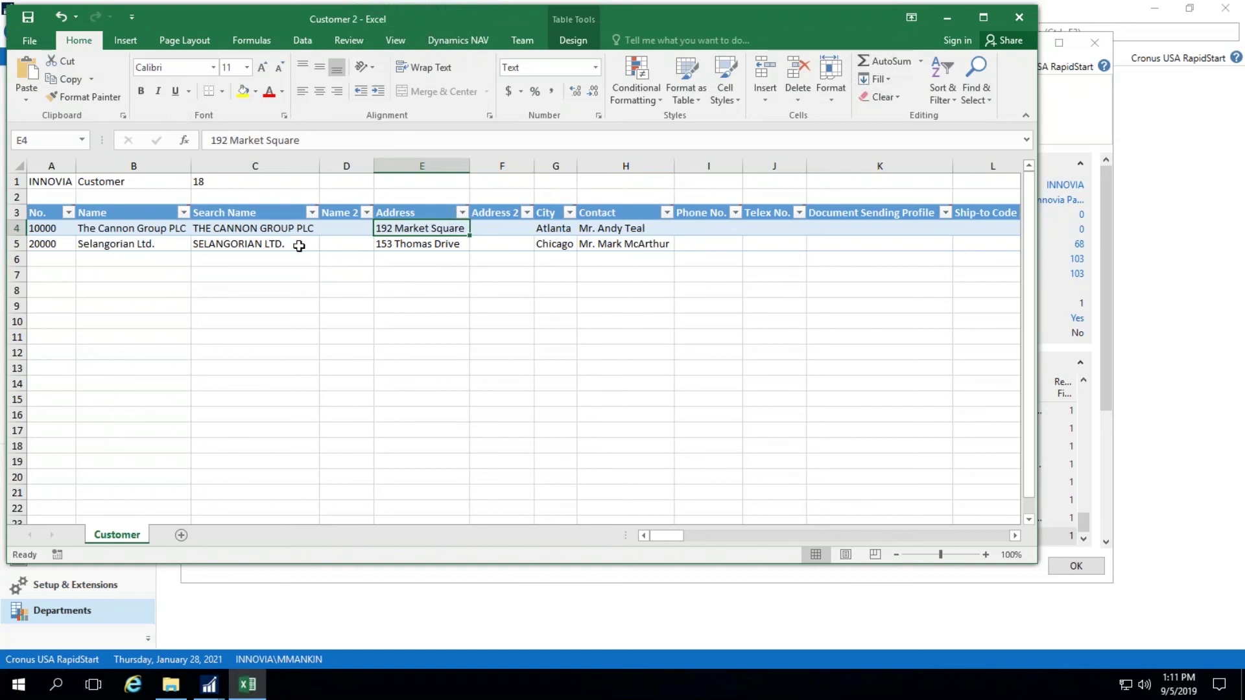
pyautogui.click(691, 229)
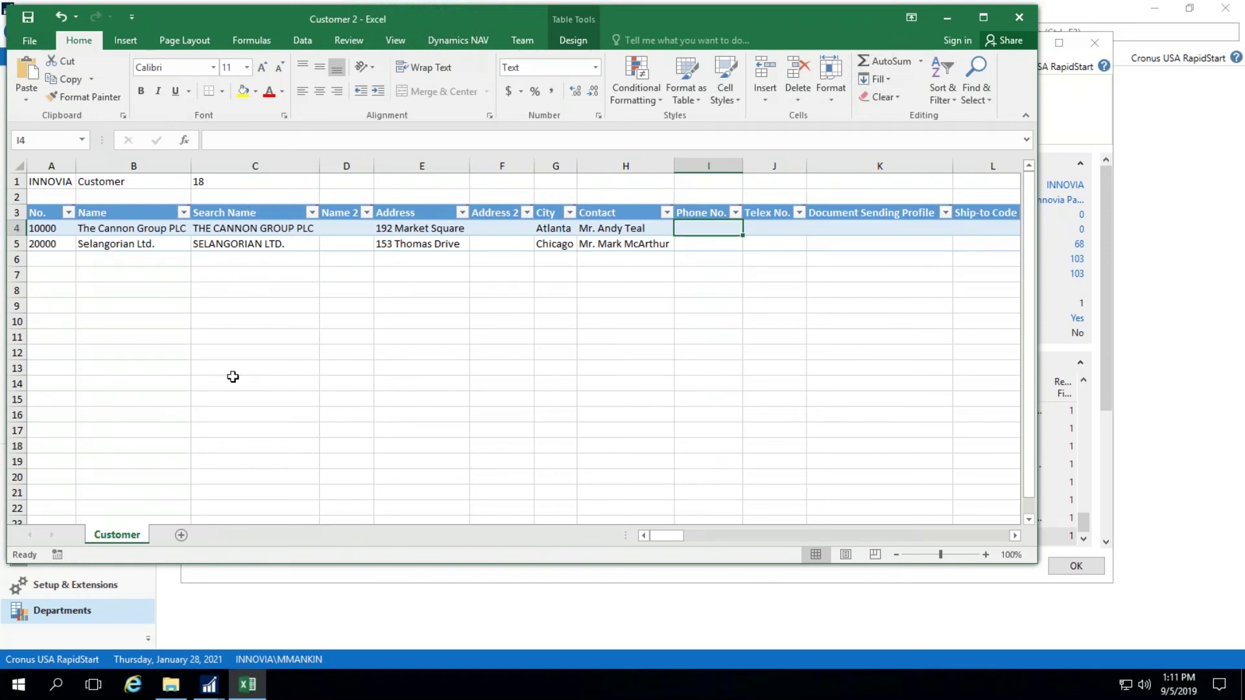
# - Replace the package code in cell A1 with a first name followed by "List", then save and close the workbook
pyautogui.click(62, 185)
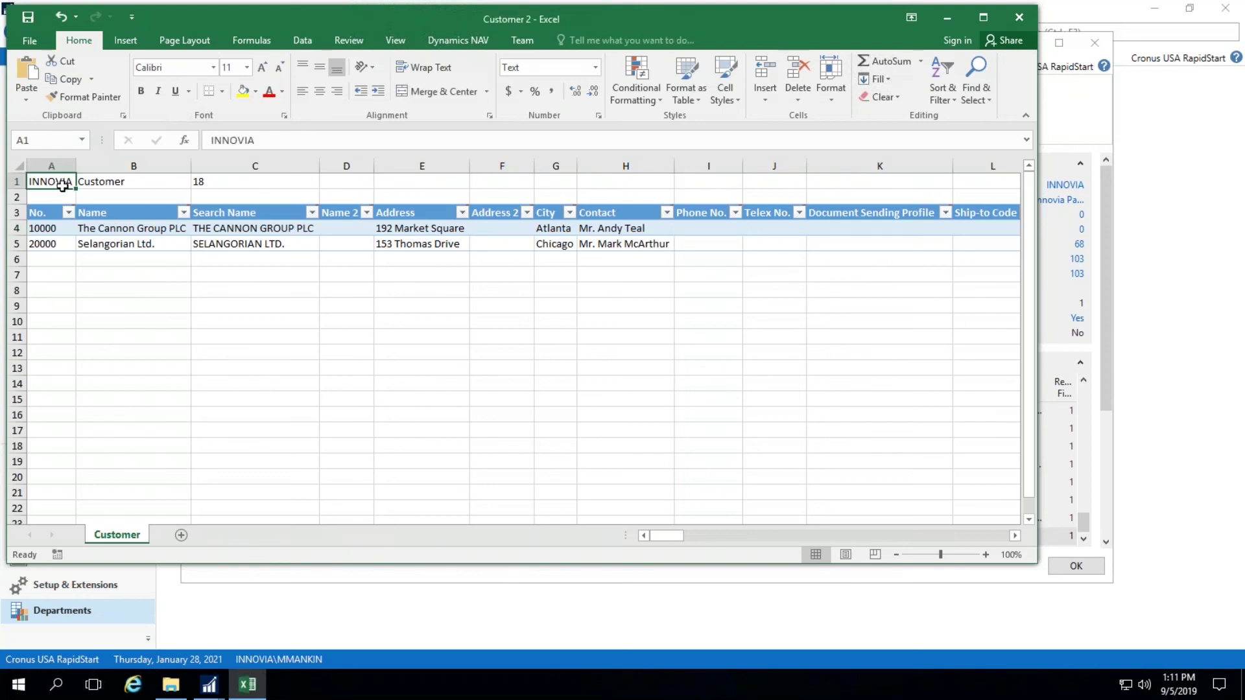
pyautogui.moveTo(908, 214)
pyautogui.write('John')
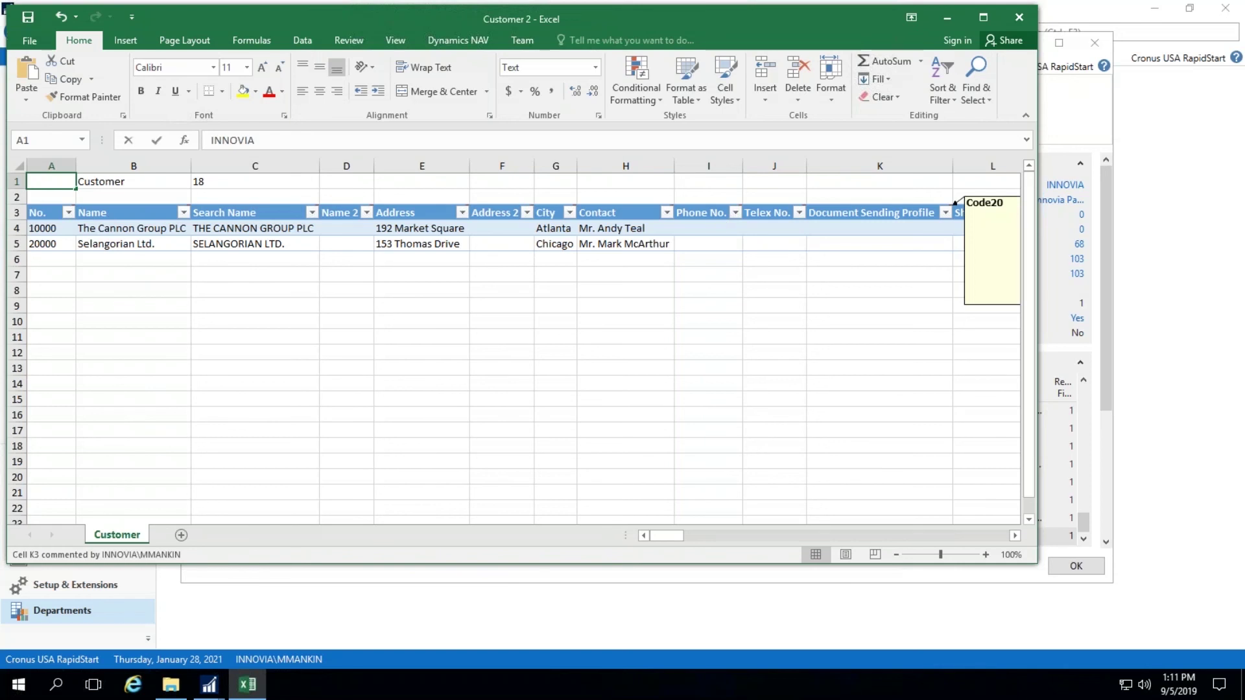
pyautogui.write(' List')
pyautogui.hotkey('ctrl', 'Return')
pyautogui.press('Return')
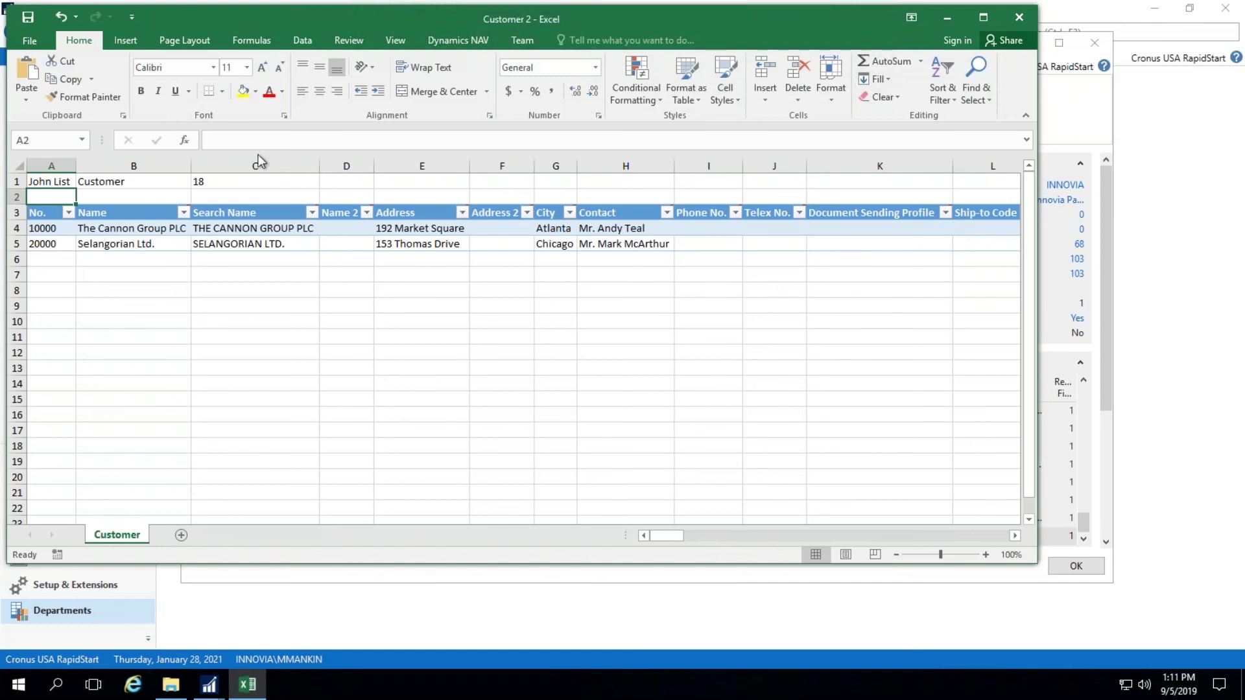
pyautogui.click(1019, 18)
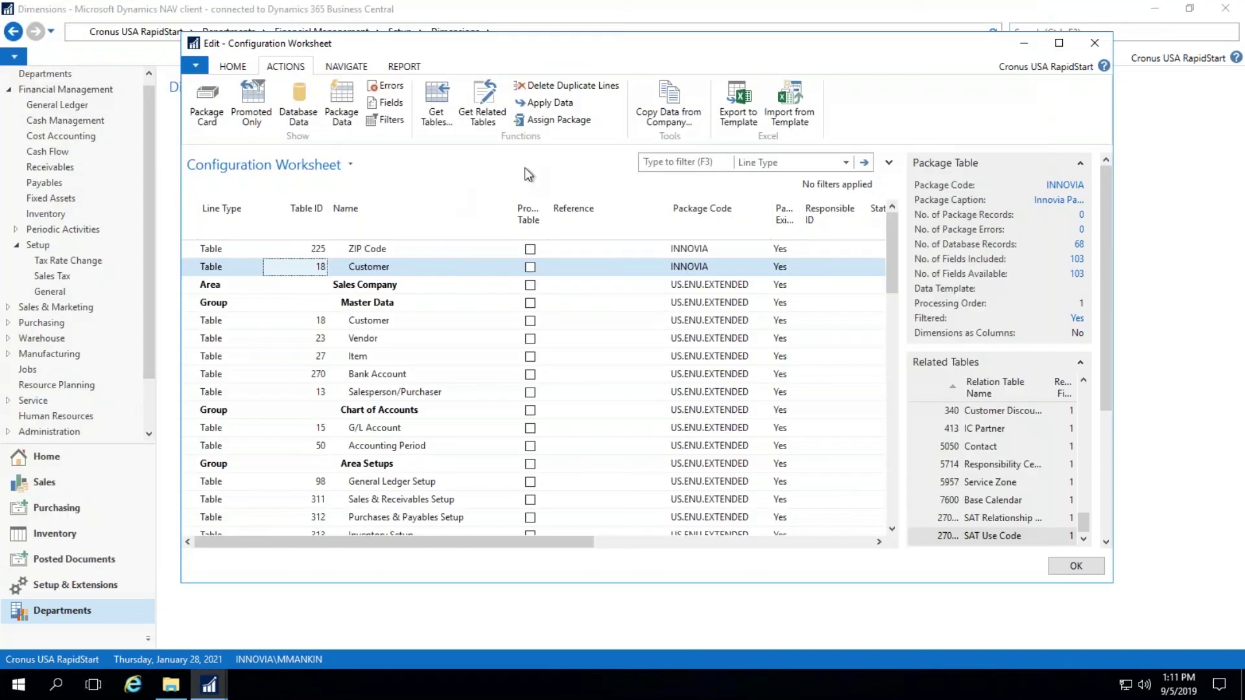
# - Import the Customer table from the Customer 2 workbook through the configuration worksheet as a new package
pyautogui.click(811, 111)
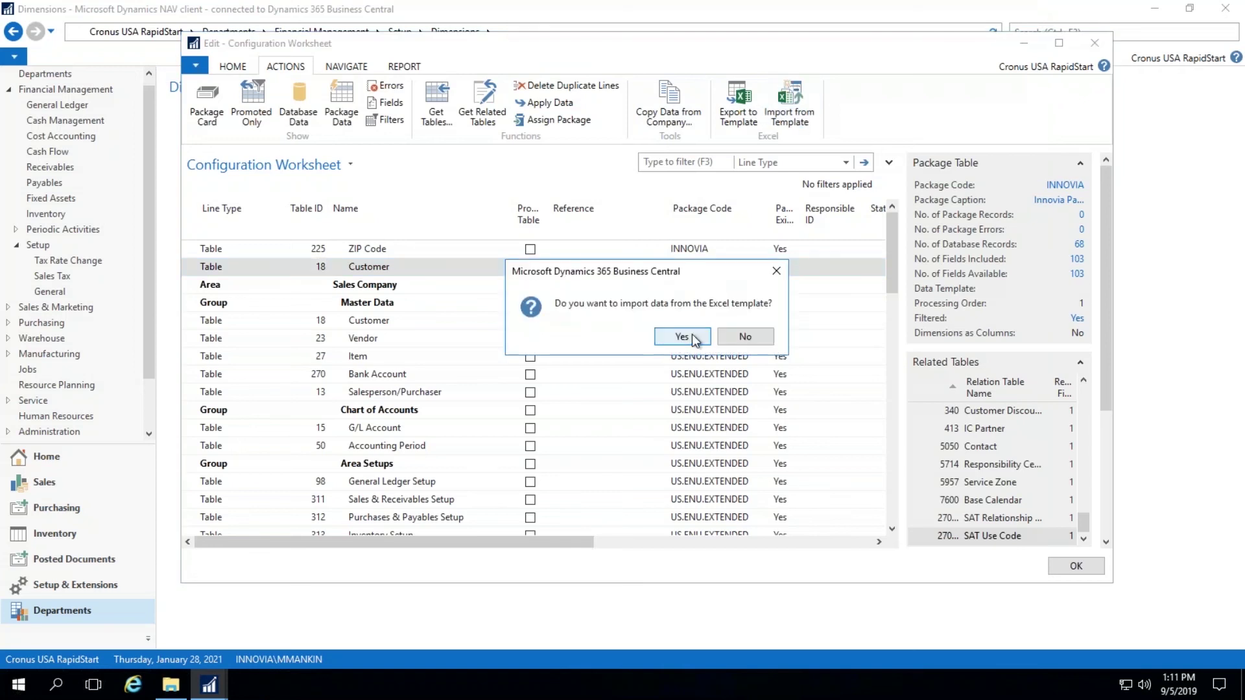
pyautogui.click(691, 335)
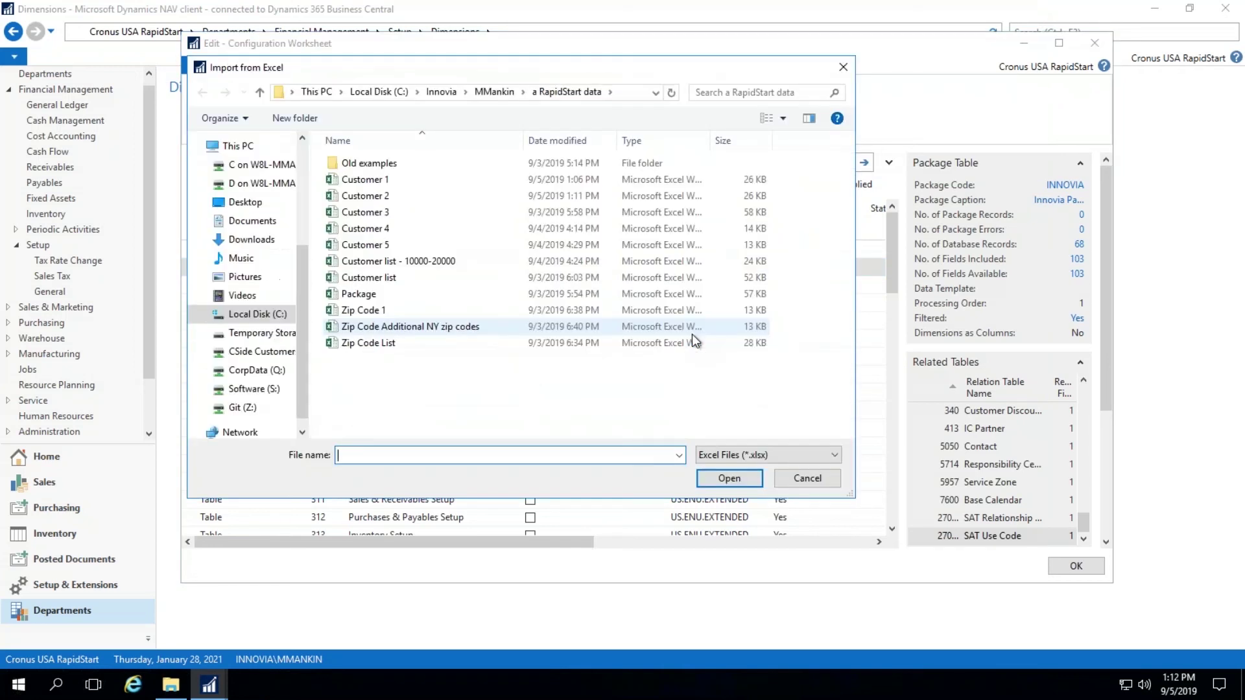
pyautogui.click(360, 196)
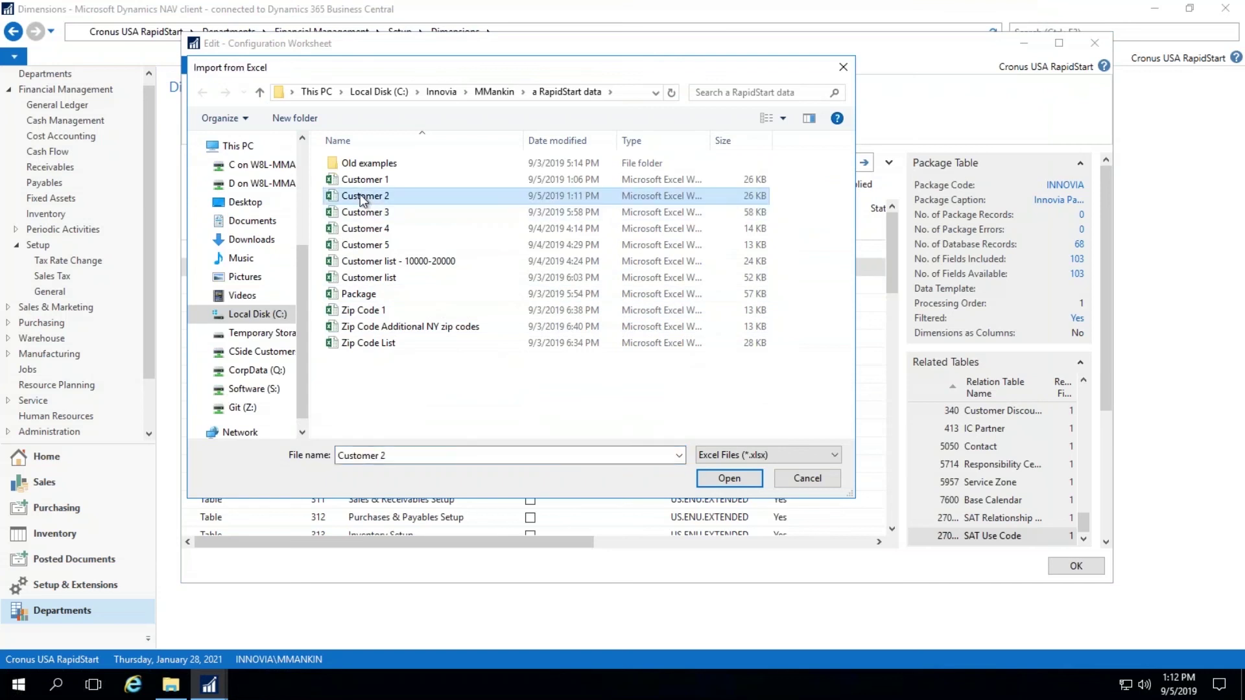
pyautogui.doubleClick(360, 197)
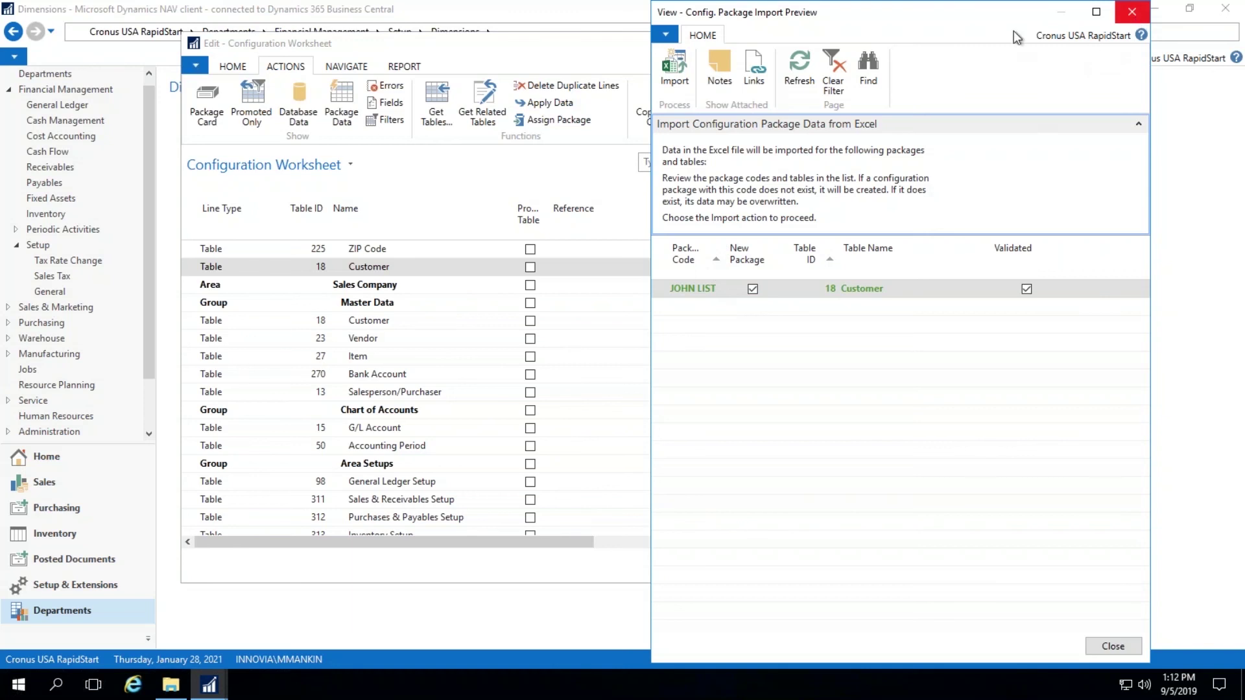
pyautogui.moveTo(179, 678)
pyautogui.click(180, 668)
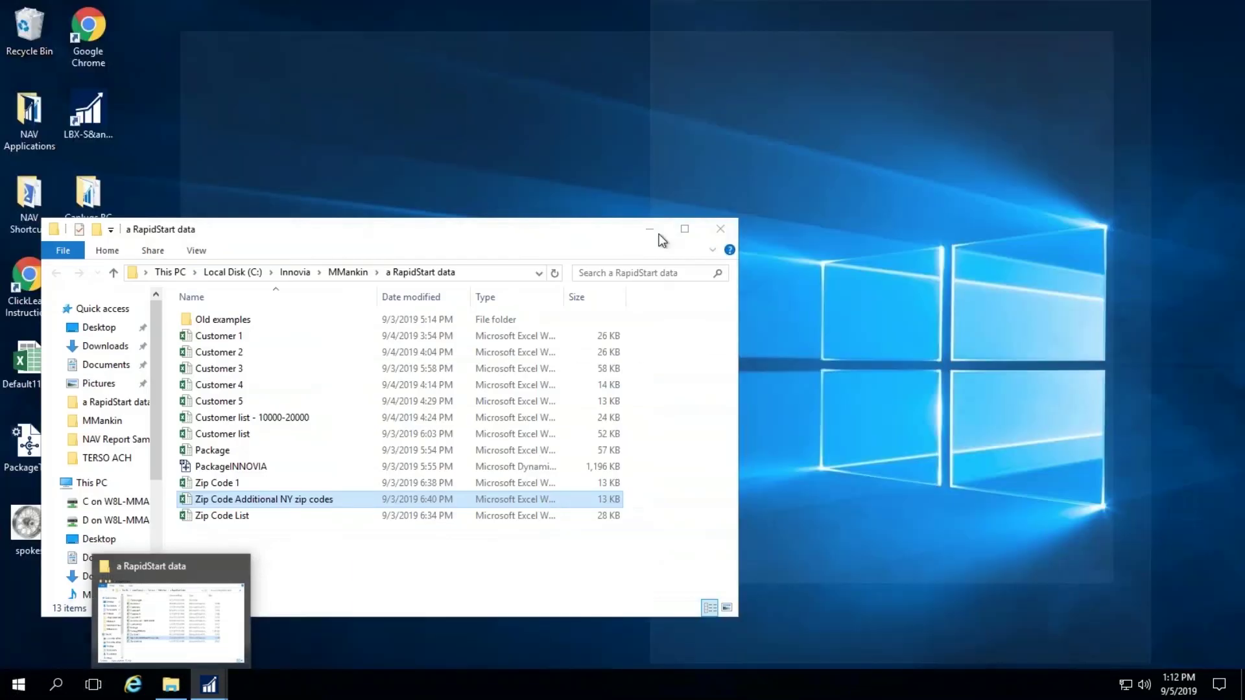
pyautogui.click(649, 229)
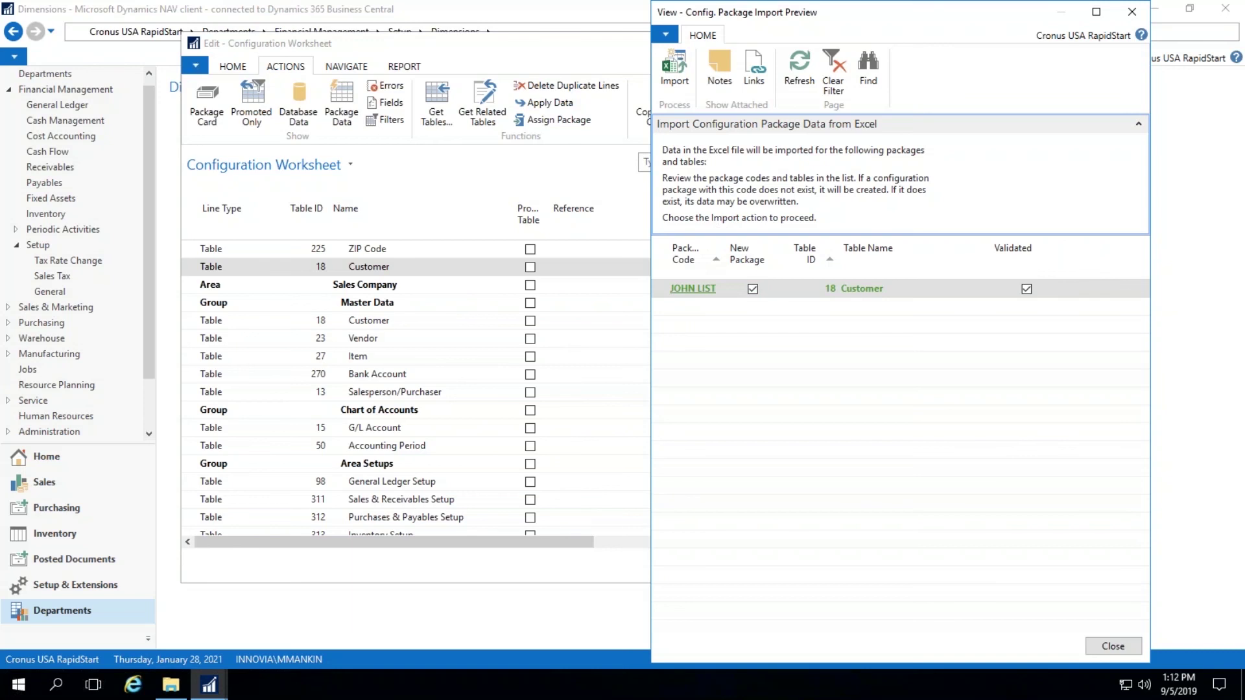
pyautogui.click(687, 80)
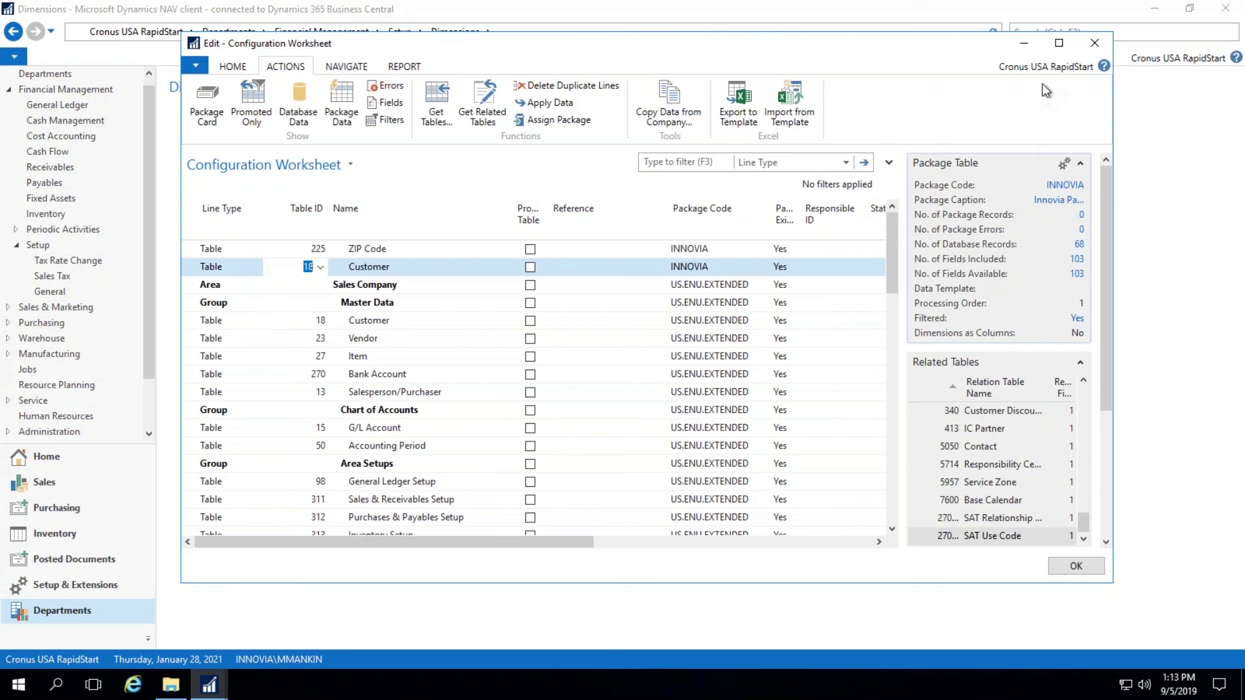
# - Search for RapidStart Services, check the package records in the Configuration Packages list, and return to RapidStart Services
pyautogui.click(1191, 33)
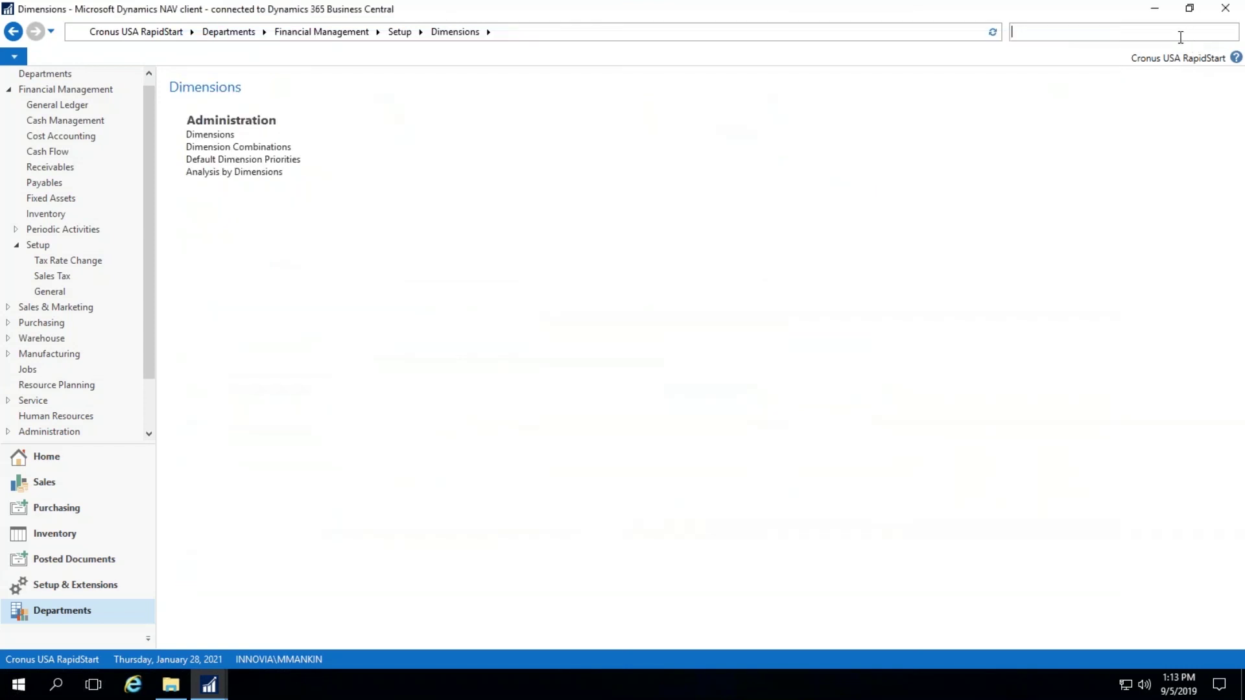
pyautogui.write('rapid')
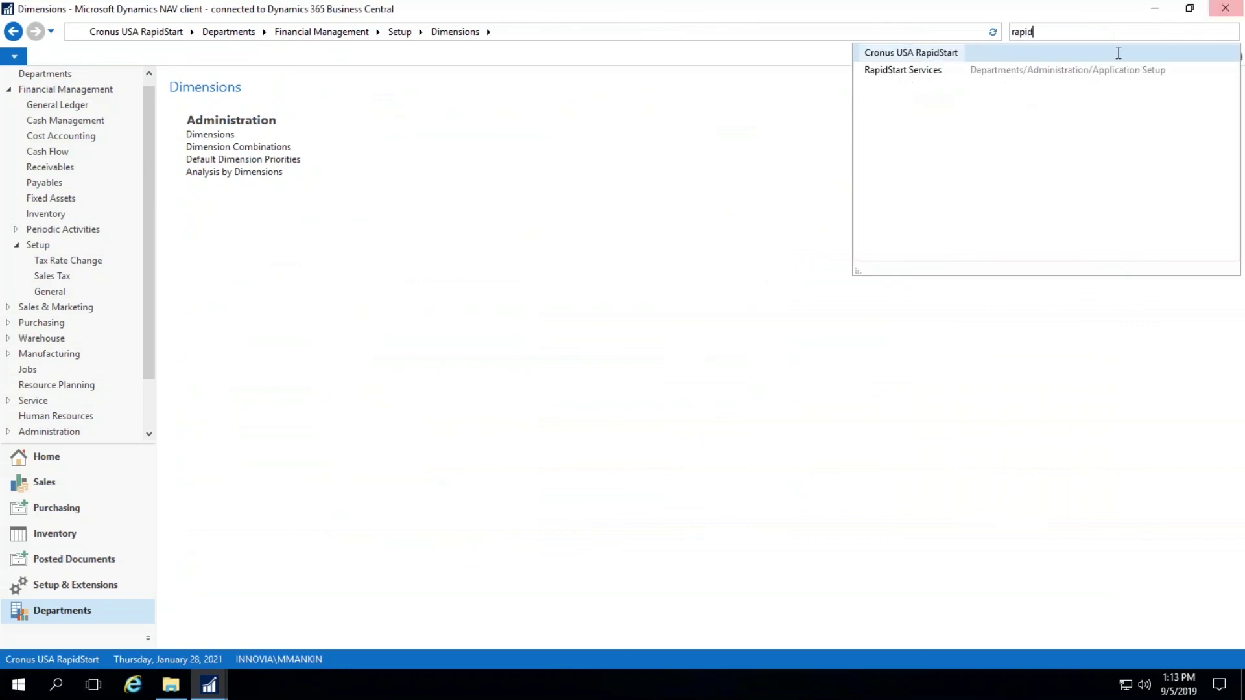
pyautogui.click(897, 72)
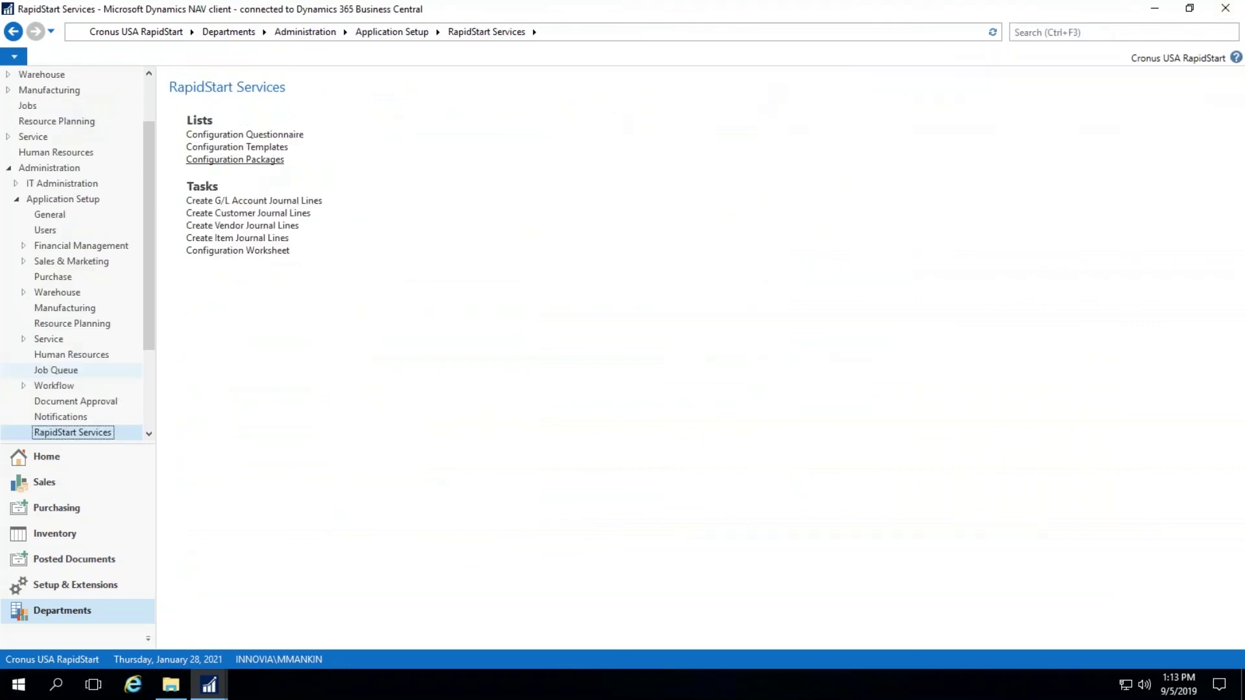
pyautogui.click(235, 160)
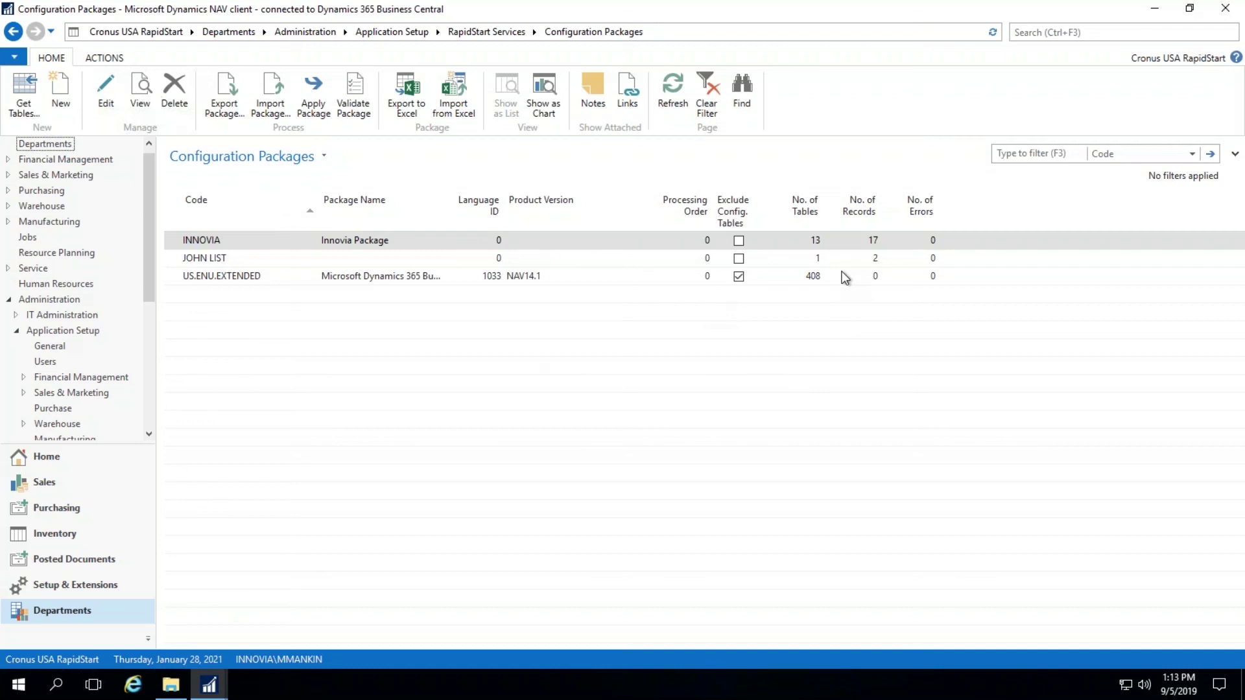
pyautogui.click(494, 34)
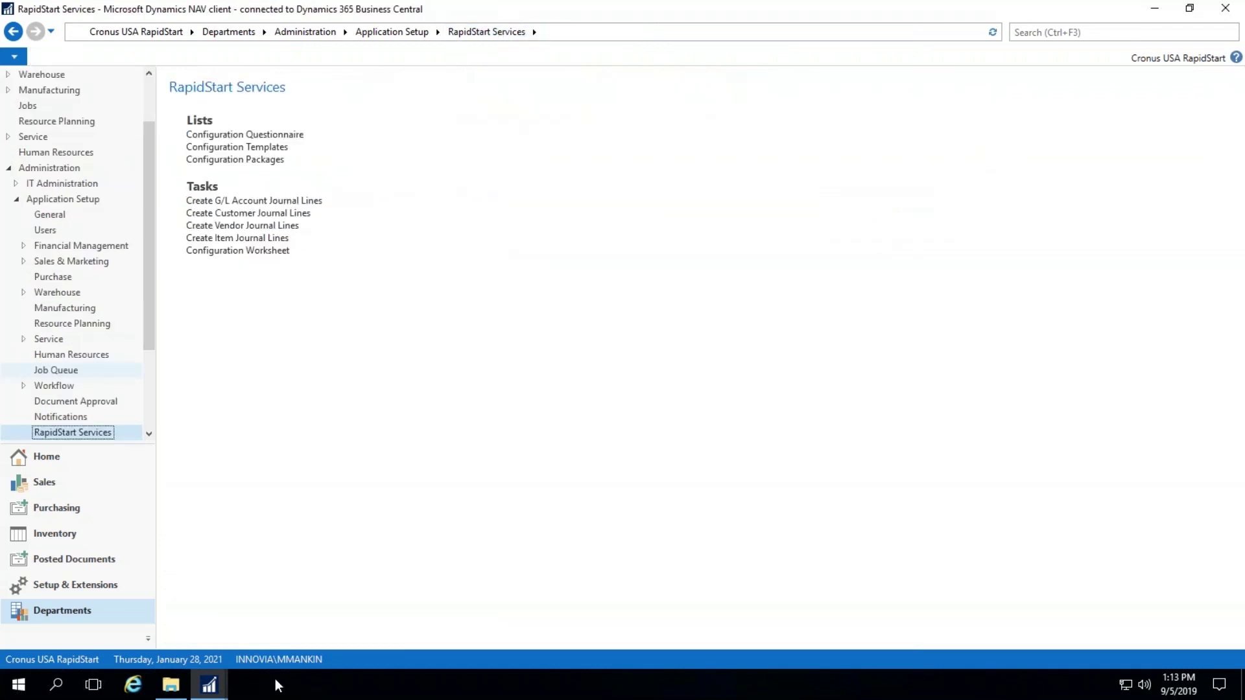
# - Open the Customer 2 workbook from the "a RapidStart data" folder, set cell A1 to INNOVIA, then save and close it
pyautogui.click(168, 685)
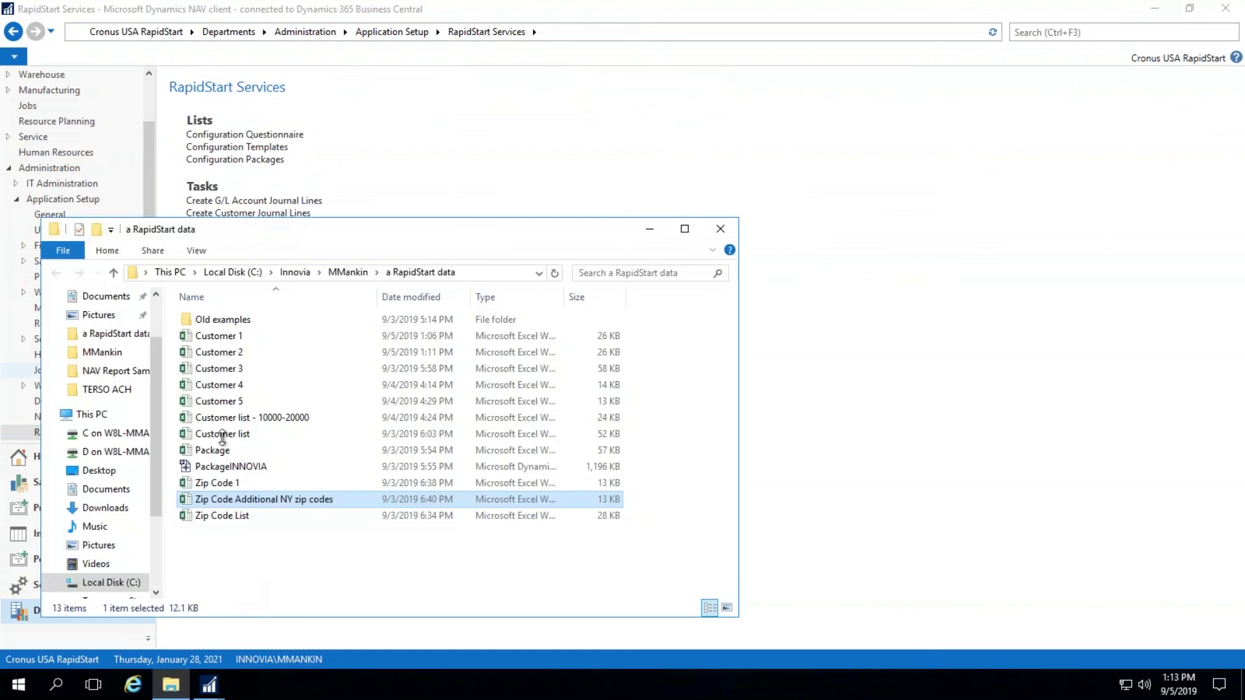
pyautogui.click(219, 354)
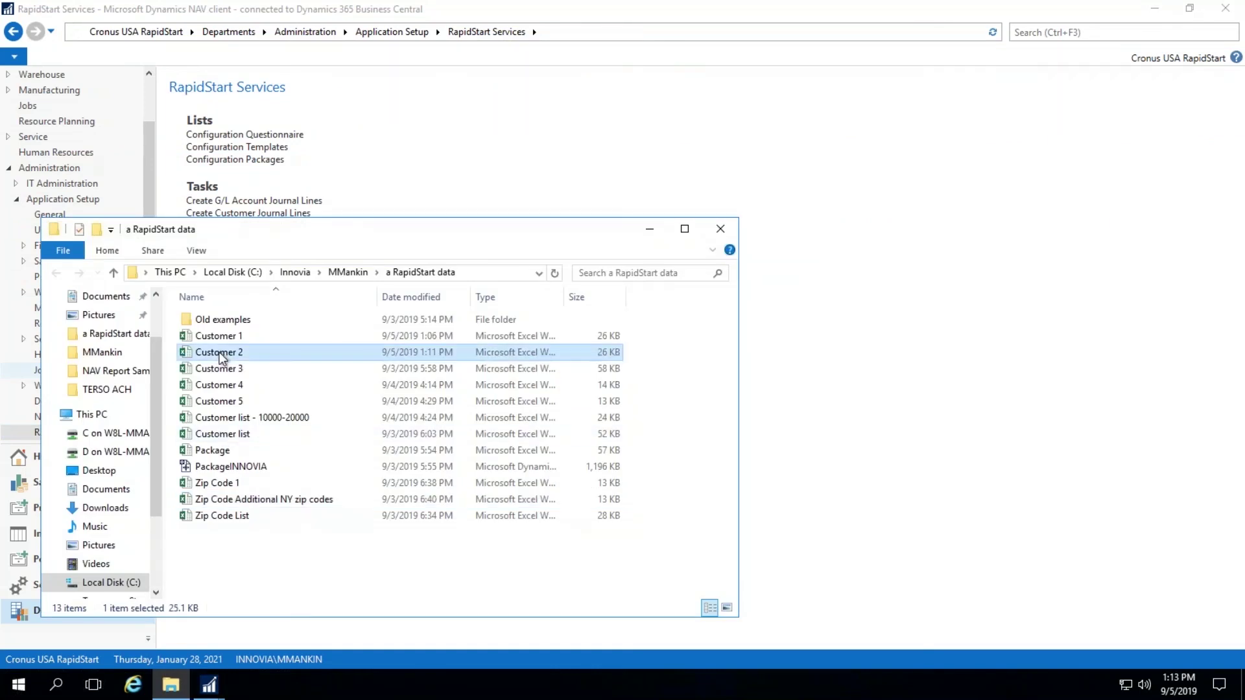
pyautogui.doubleClick(220, 354)
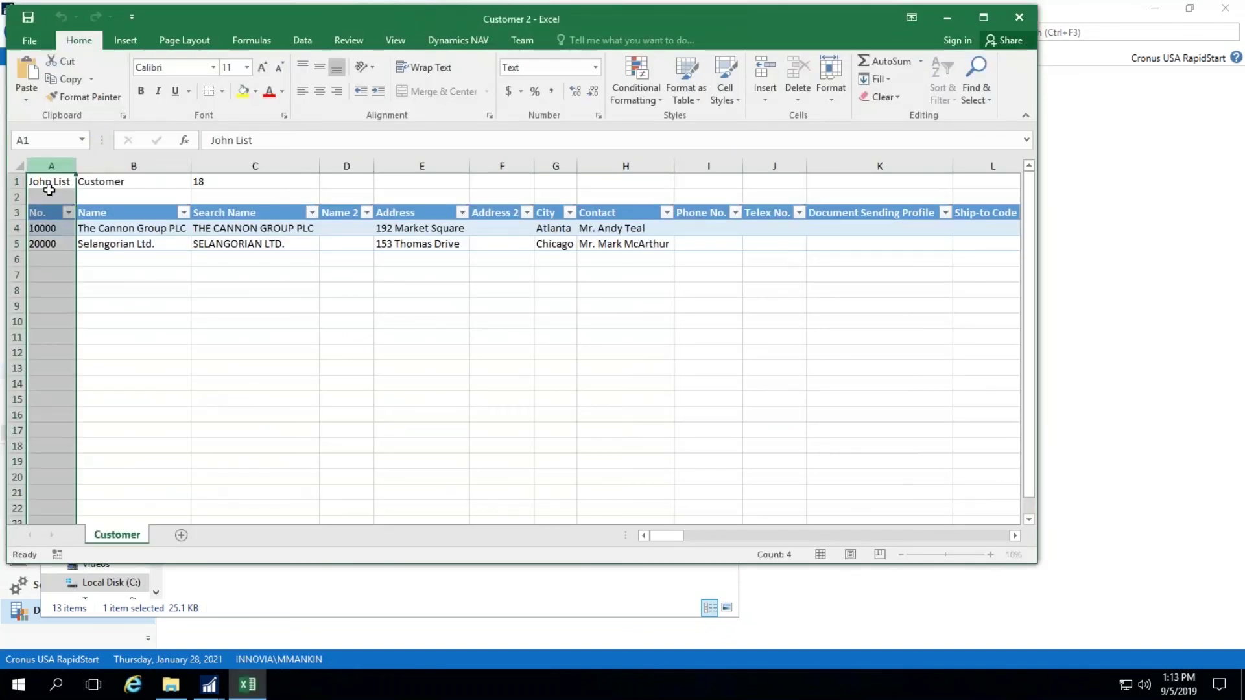
pyautogui.click(59, 183)
pyautogui.write('I')
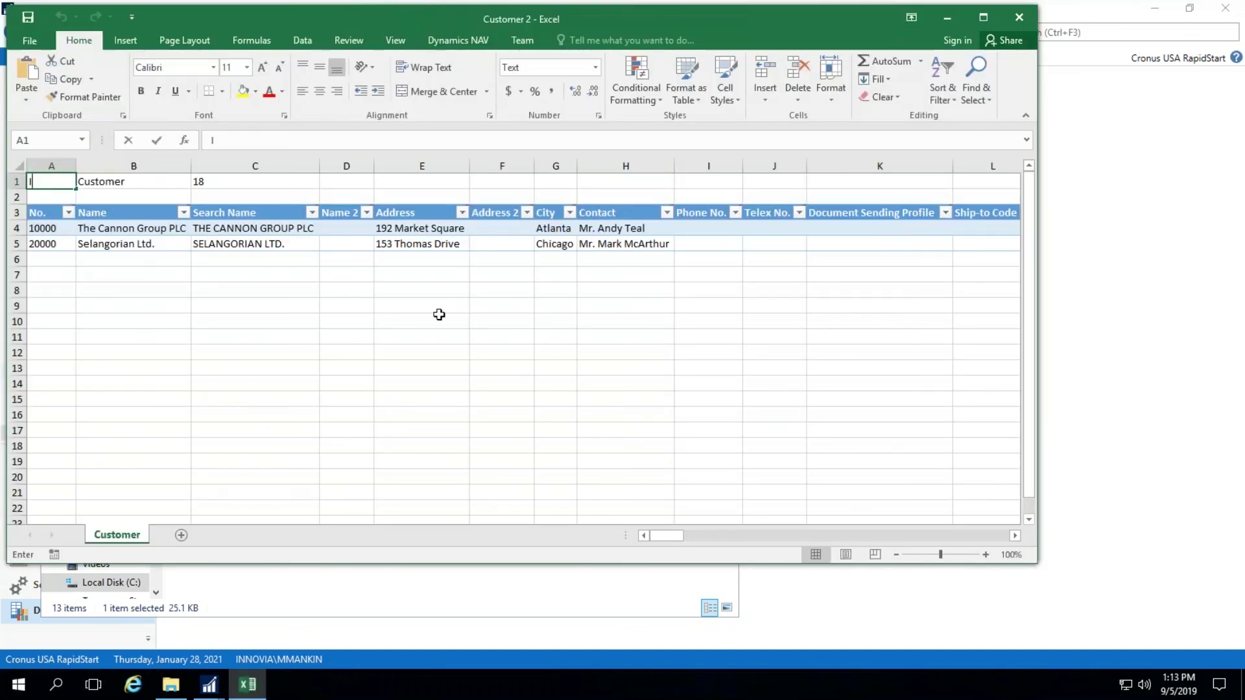
pyautogui.write('NNOVIA')
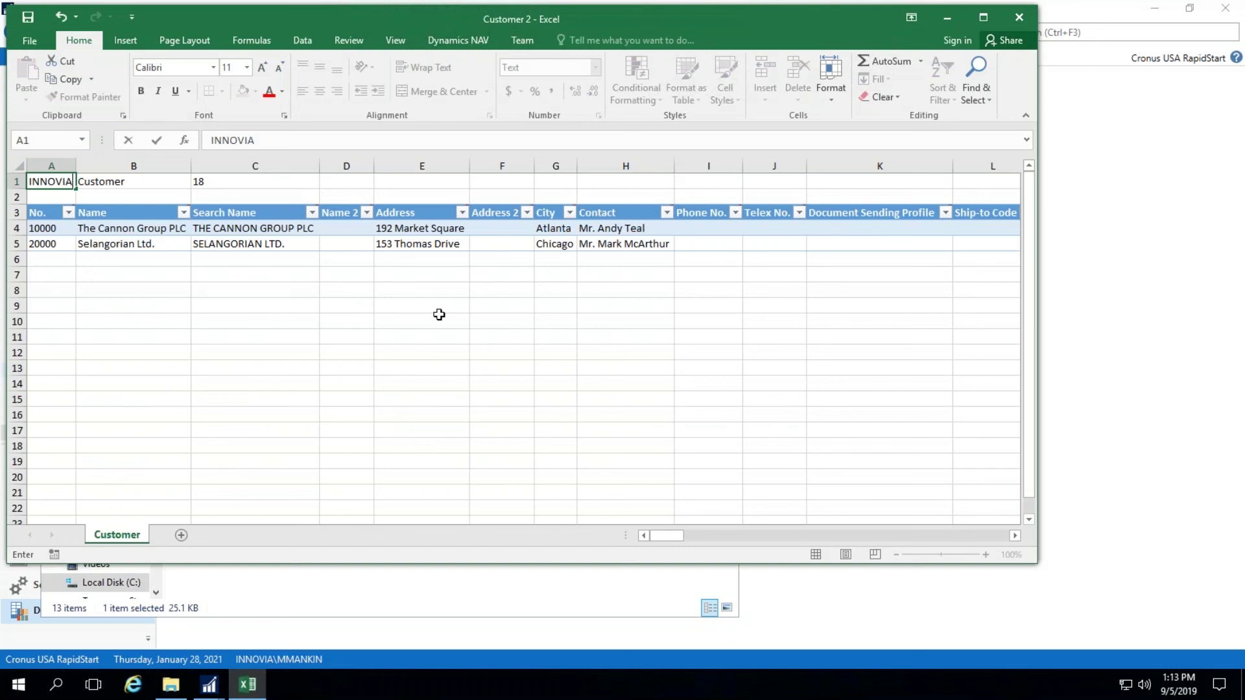
pyautogui.click(253, 194)
pyautogui.click(28, 17)
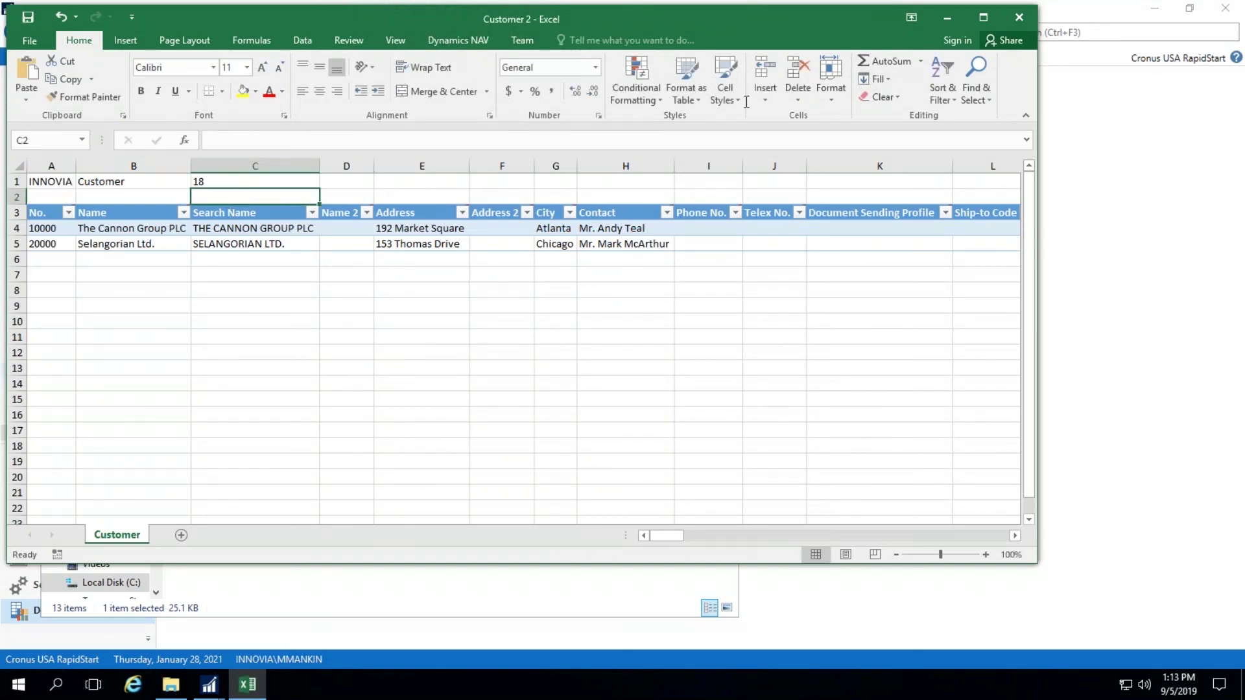
pyautogui.click(1019, 17)
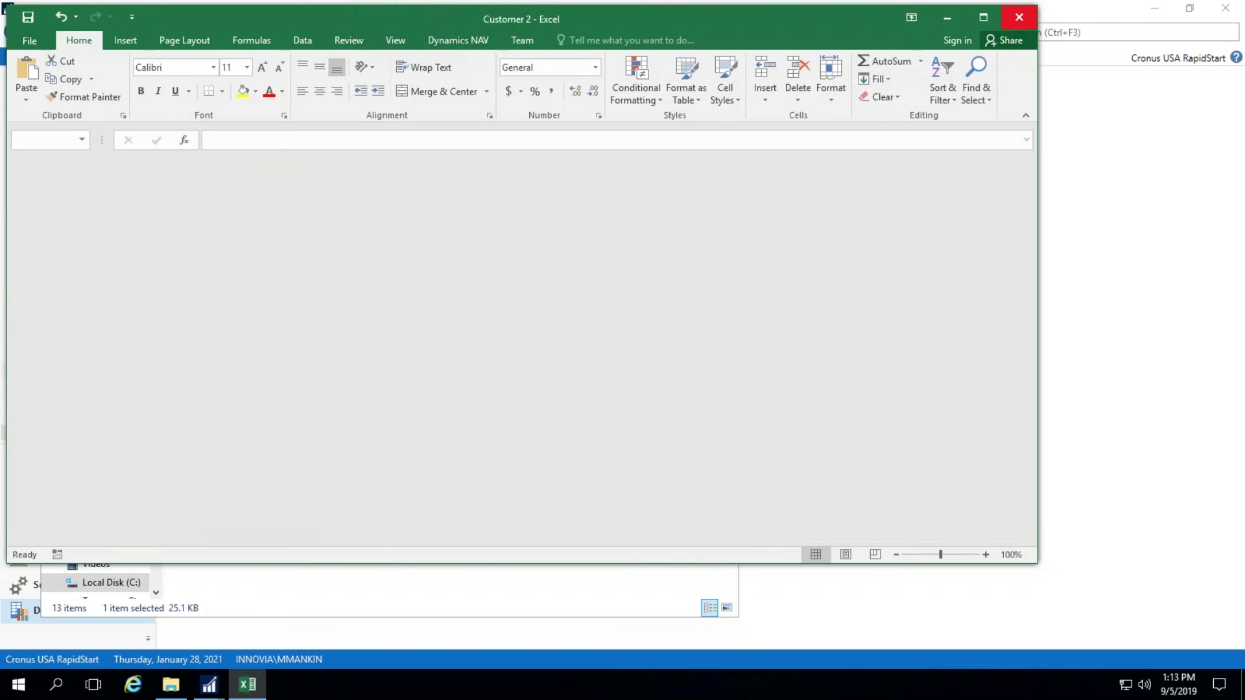
# - Import the Customer 2 workbook into the INNOVIA package from the configuration worksheet and apply the Customer table's data
pyautogui.moveTo(208, 682)
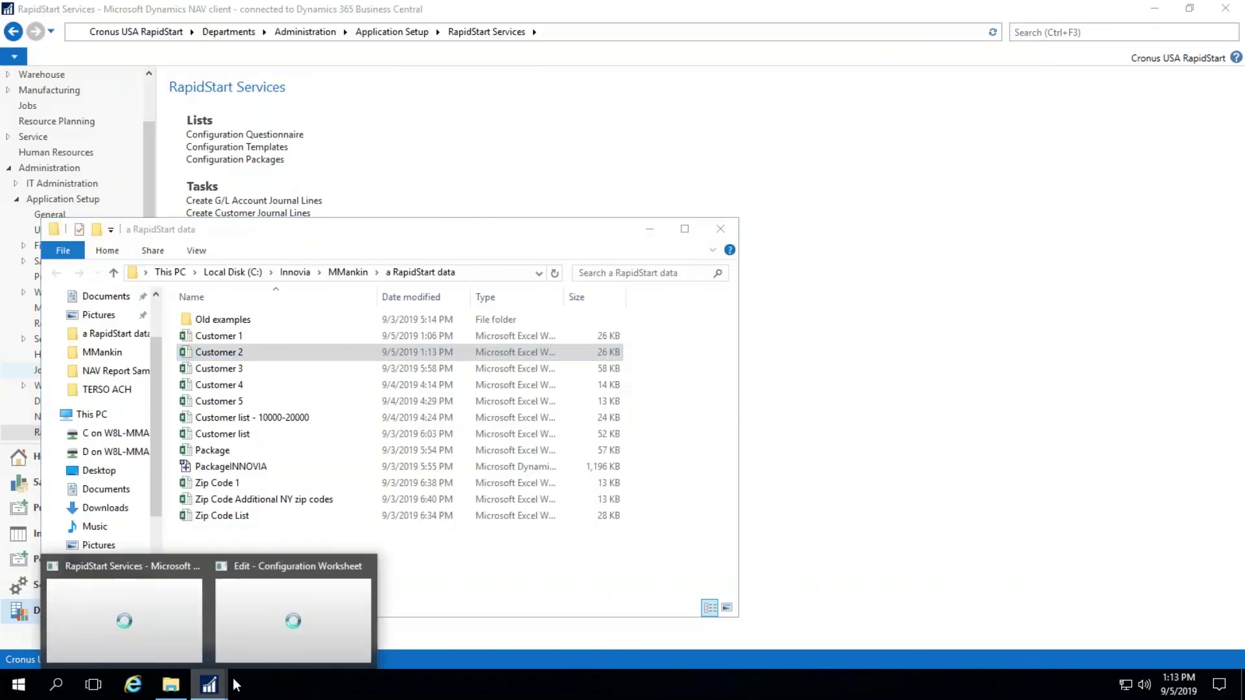
pyautogui.click(366, 578)
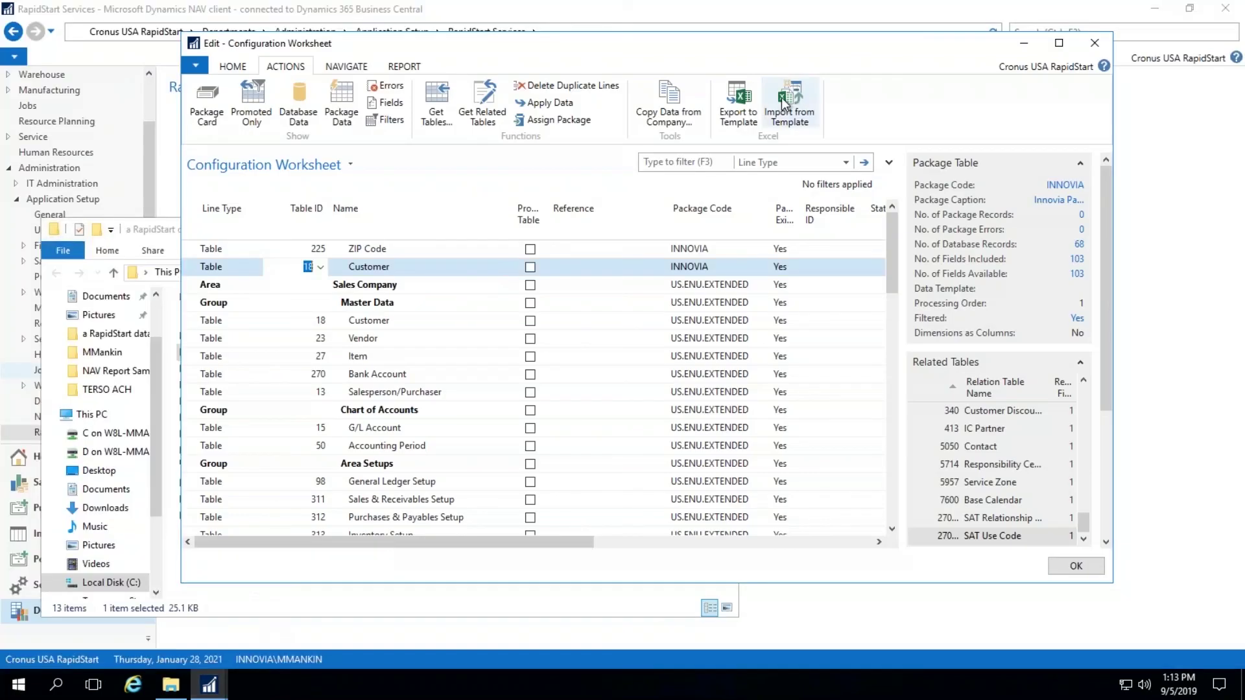
pyautogui.click(788, 104)
pyautogui.click(680, 338)
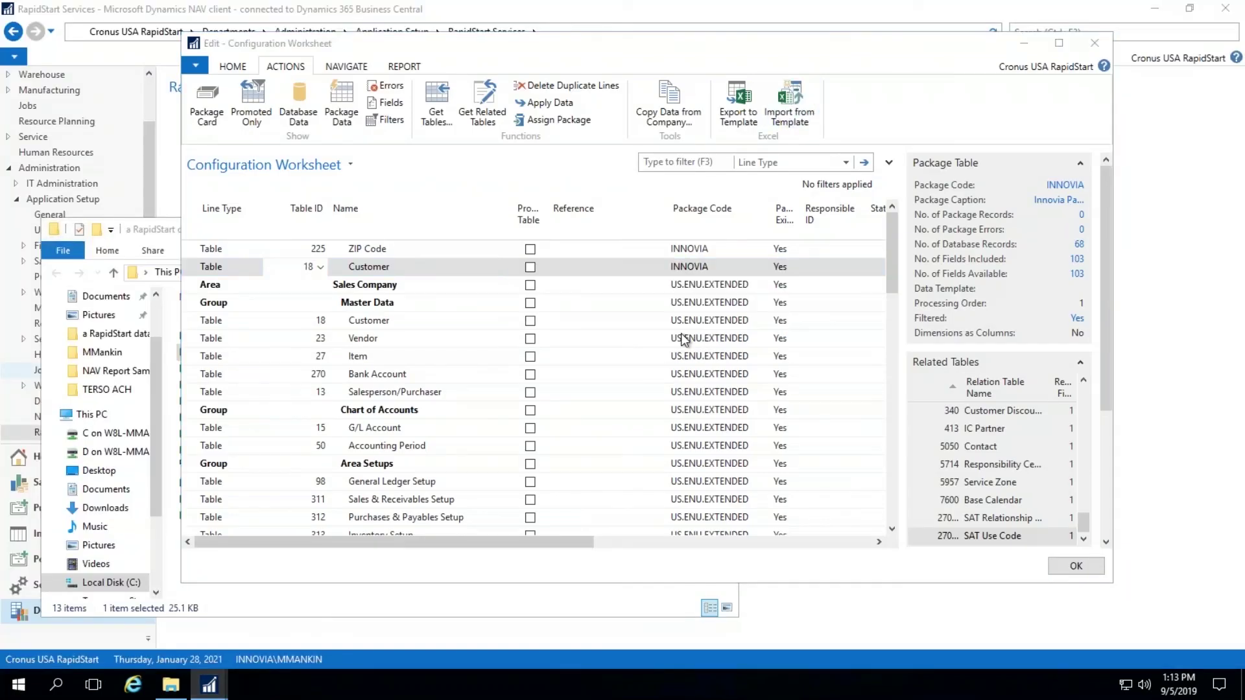
pyautogui.click(348, 195)
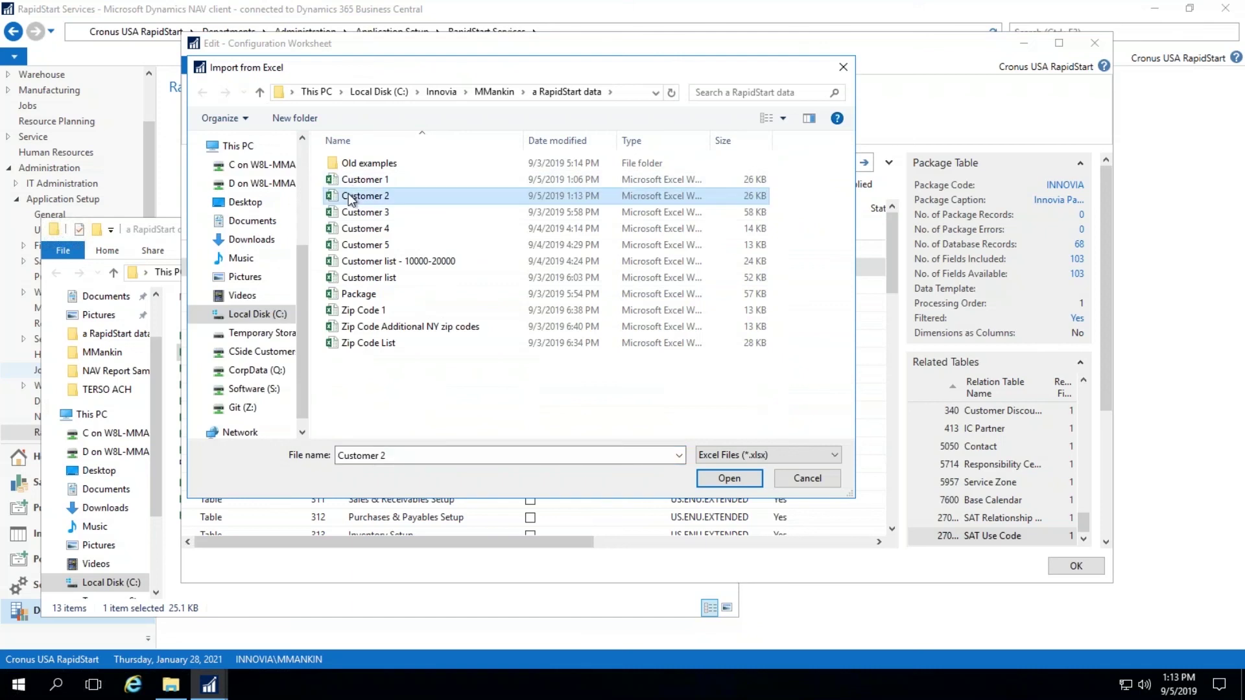
pyautogui.doubleClick(349, 193)
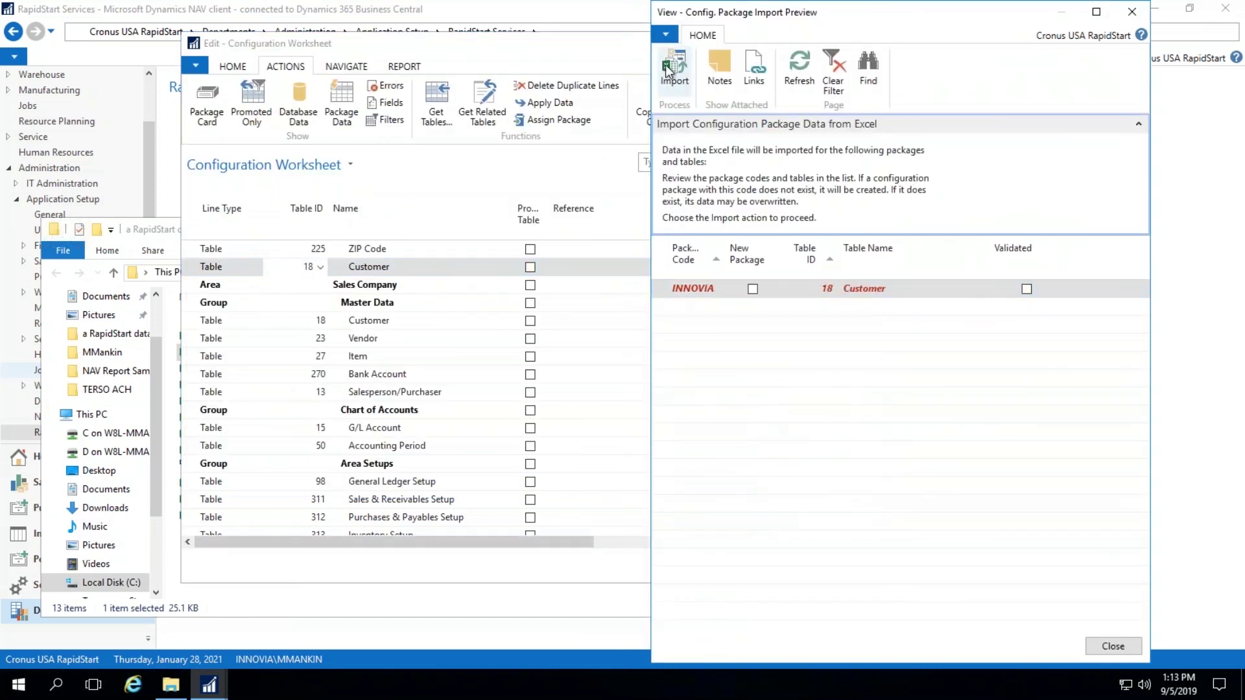
pyautogui.click(668, 70)
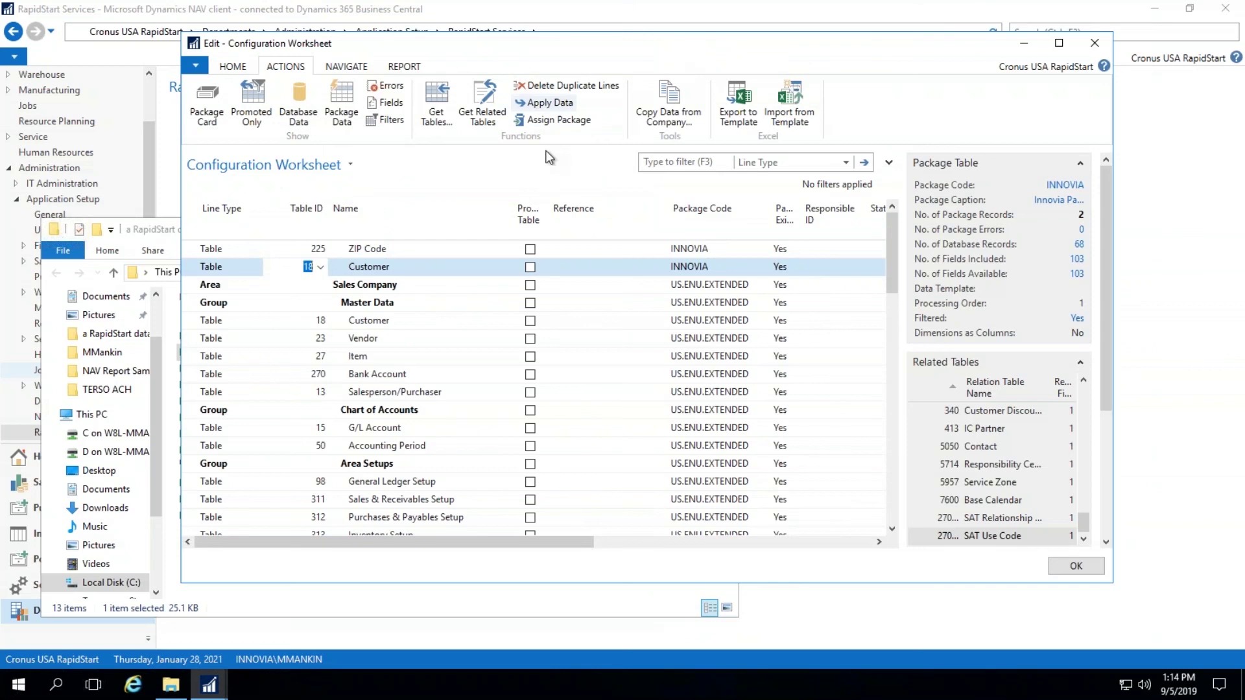
pyautogui.click(679, 341)
pyautogui.click(680, 349)
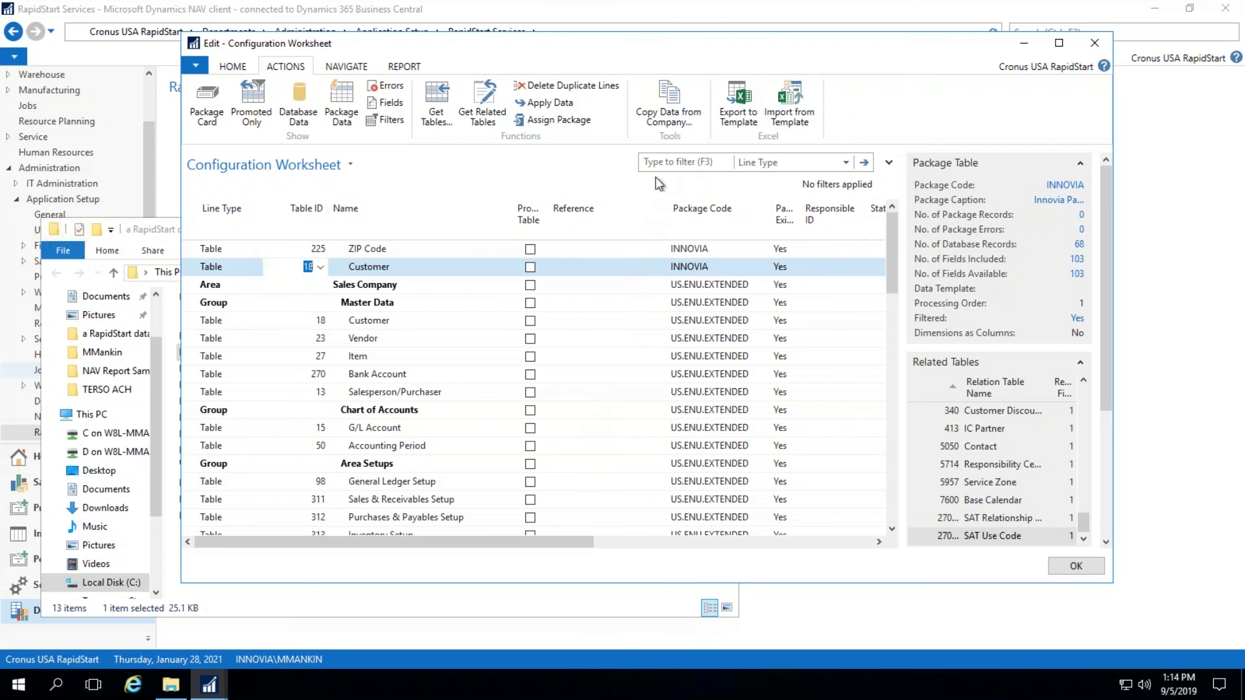
# - Minimize the remote session, switch to the local Microsoft Dynamics NAV client and open its configuration worksheet
pyautogui.moveTo(769, 10)
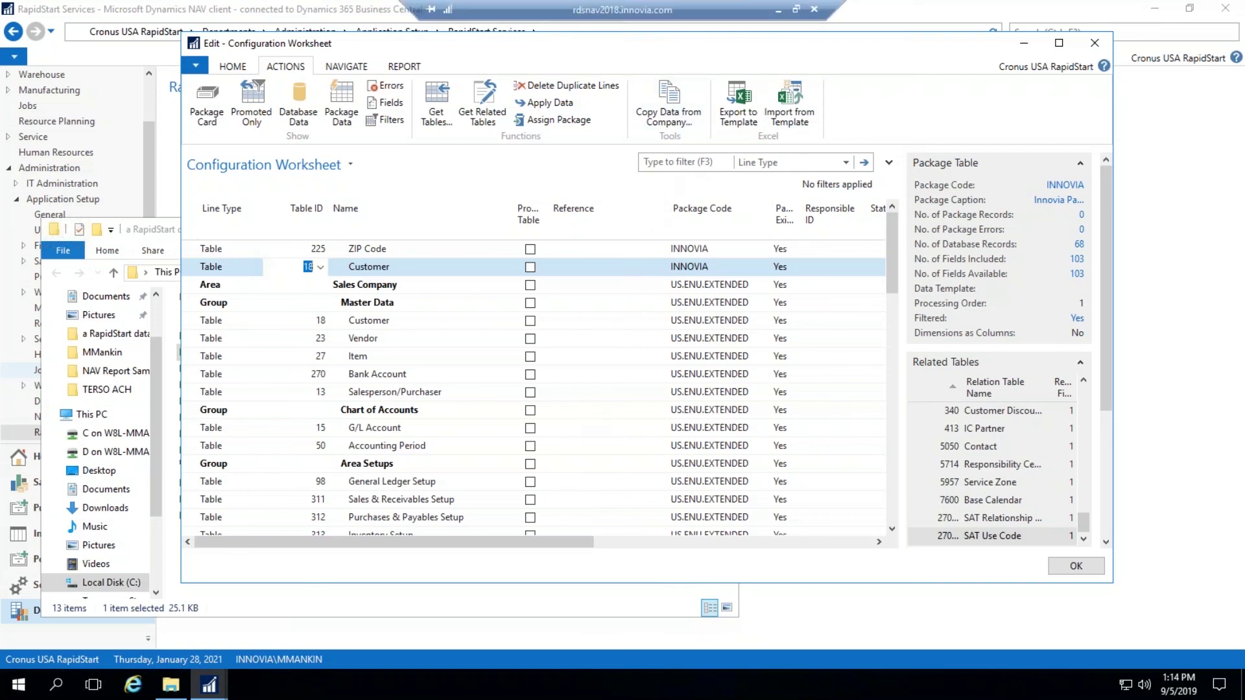
pyautogui.click(778, 15)
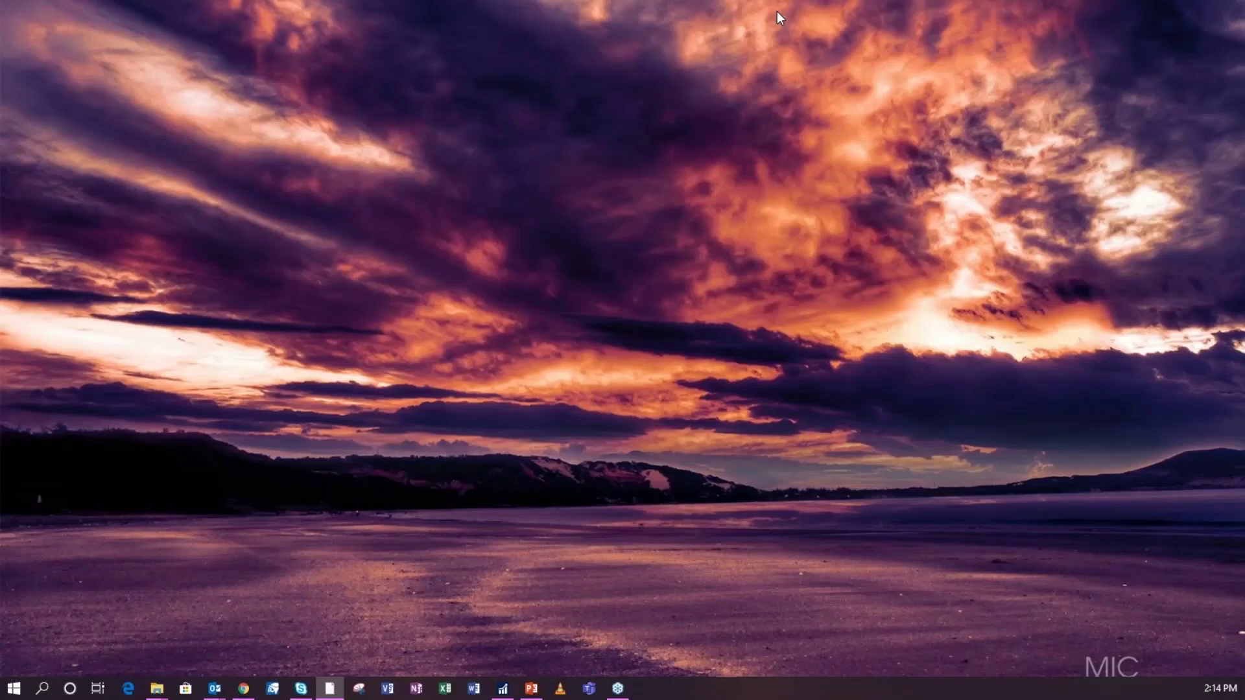
pyautogui.click(503, 689)
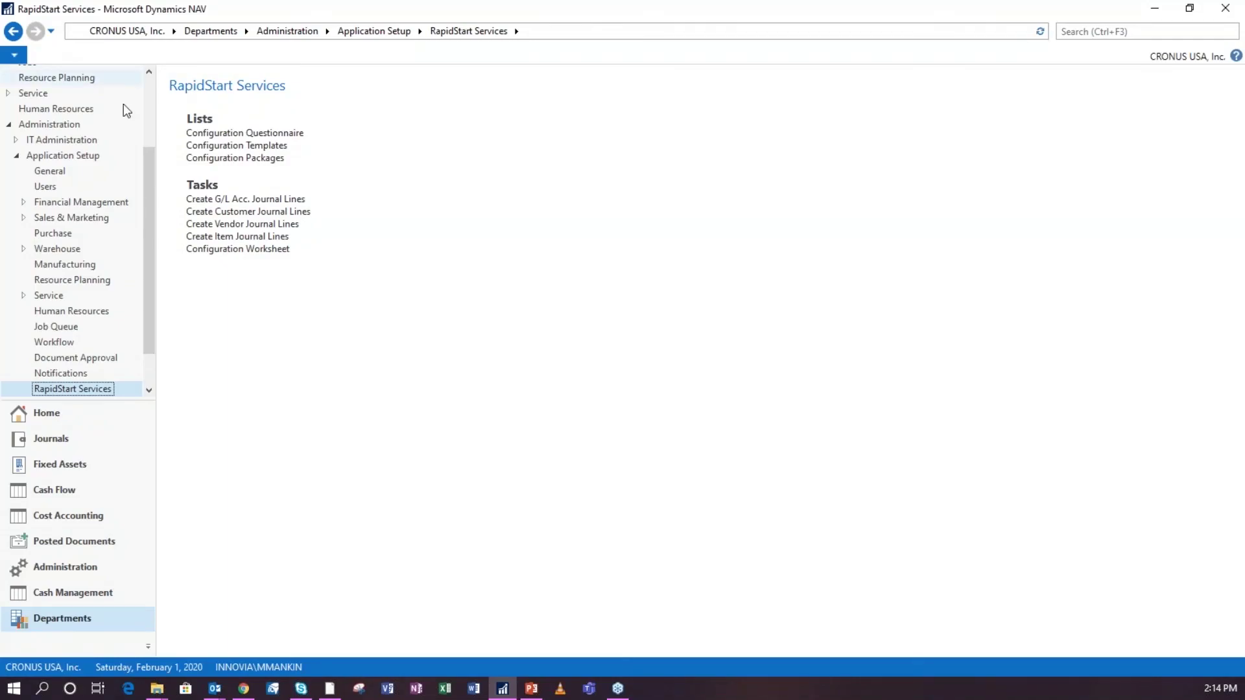
pyautogui.click(1114, 31)
pyautogui.click(231, 249)
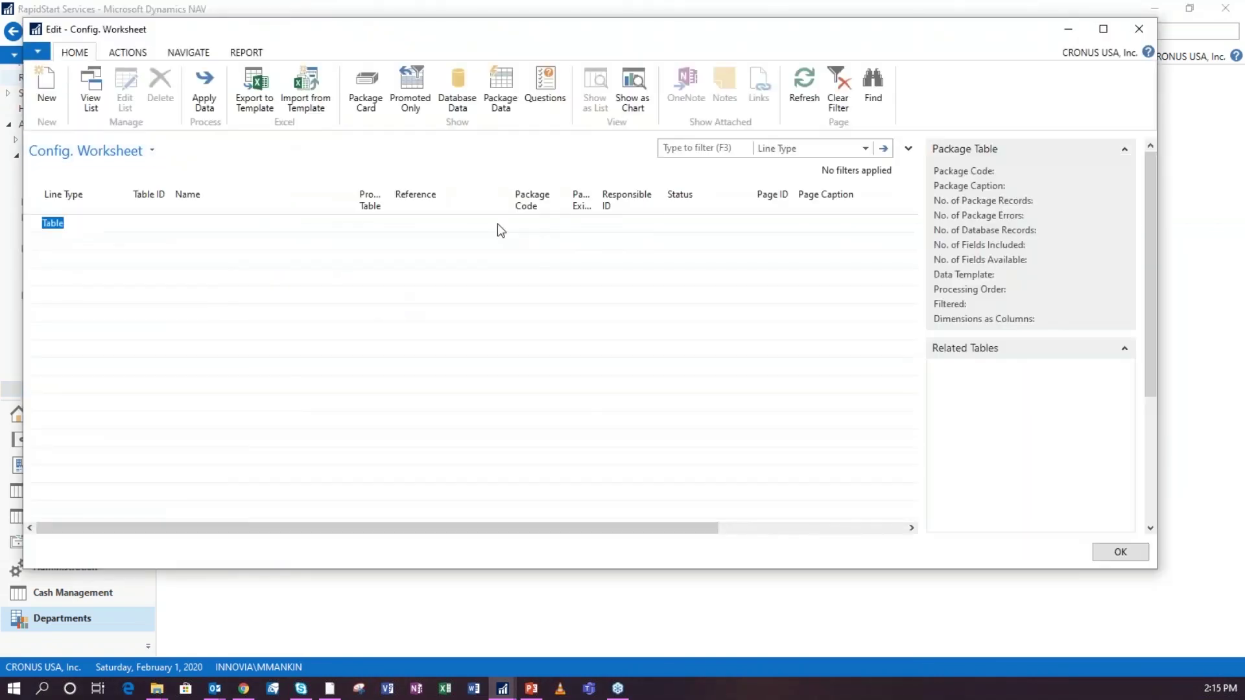
# - Export the TEMP package's Customer table from the configuration worksheet to an Excel template and open the workbook
pyautogui.moveTo(223, 241); pyautogui.dragTo(446, 312)
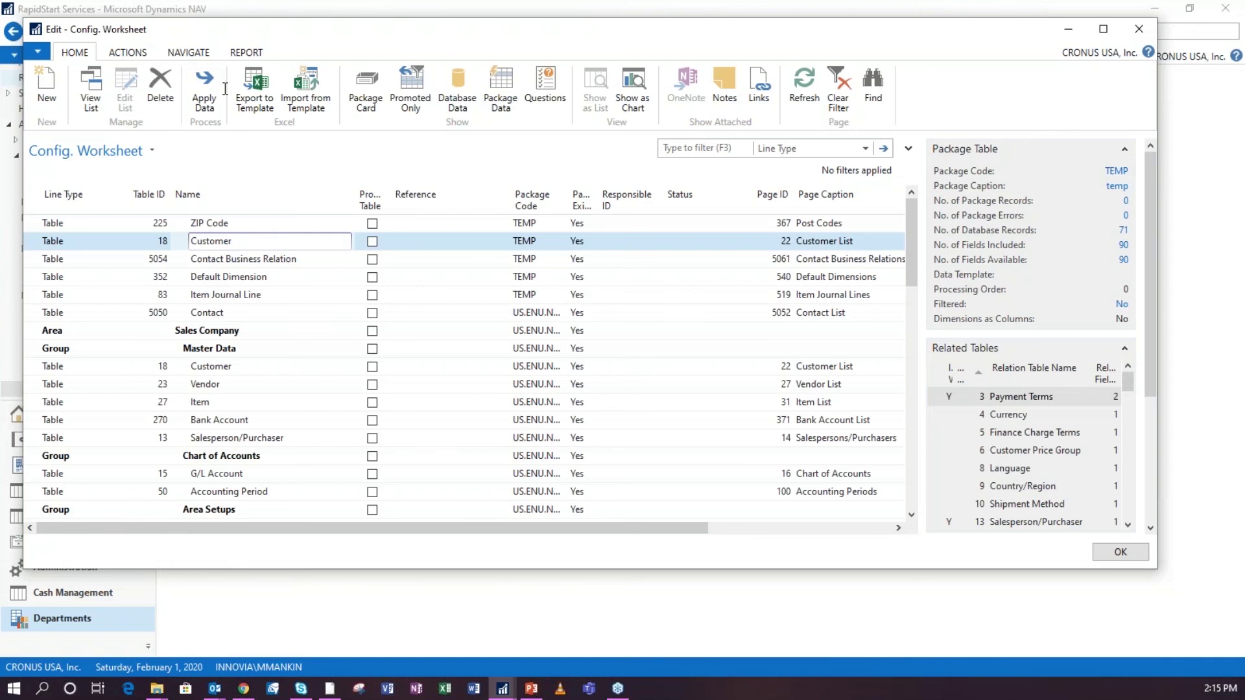
pyautogui.hotkey('shift', 'End')
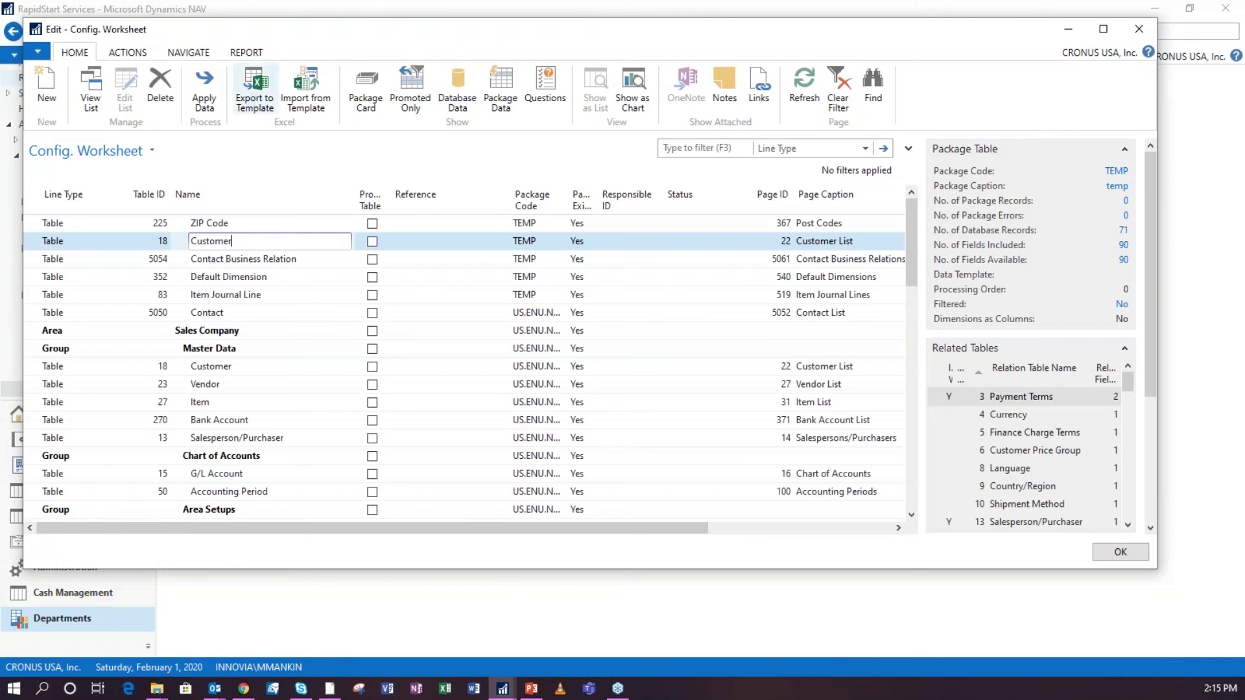
pyautogui.click(252, 107)
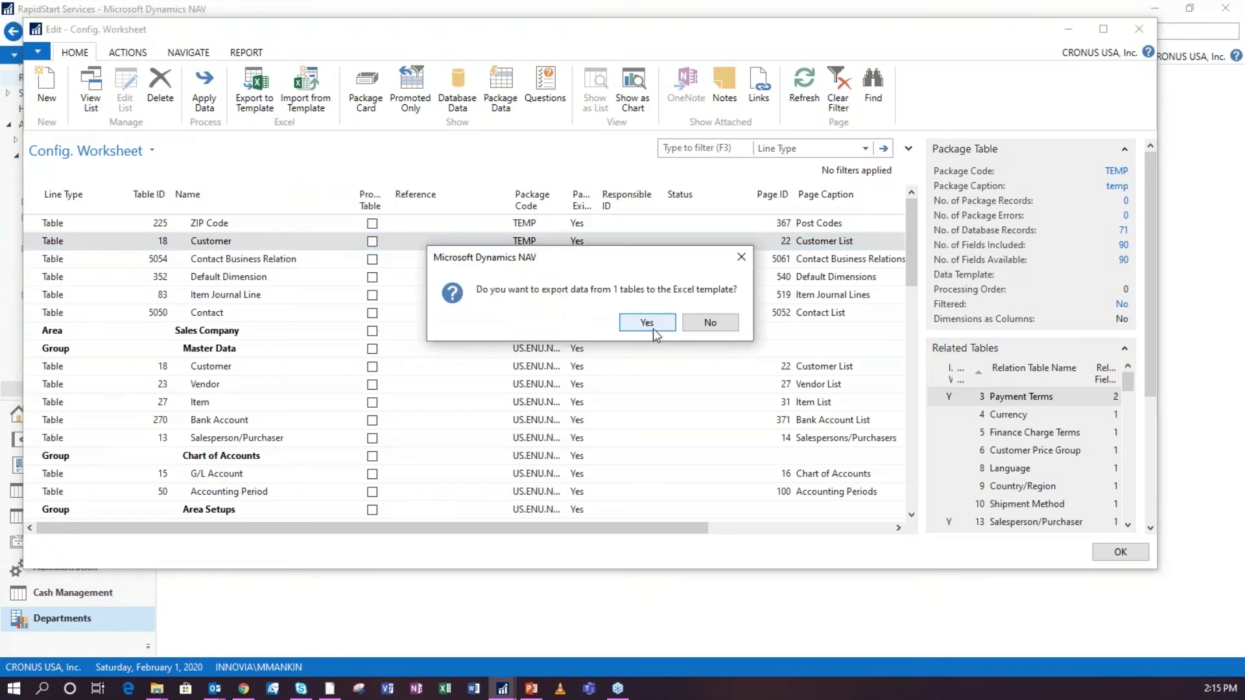
pyautogui.click(653, 328)
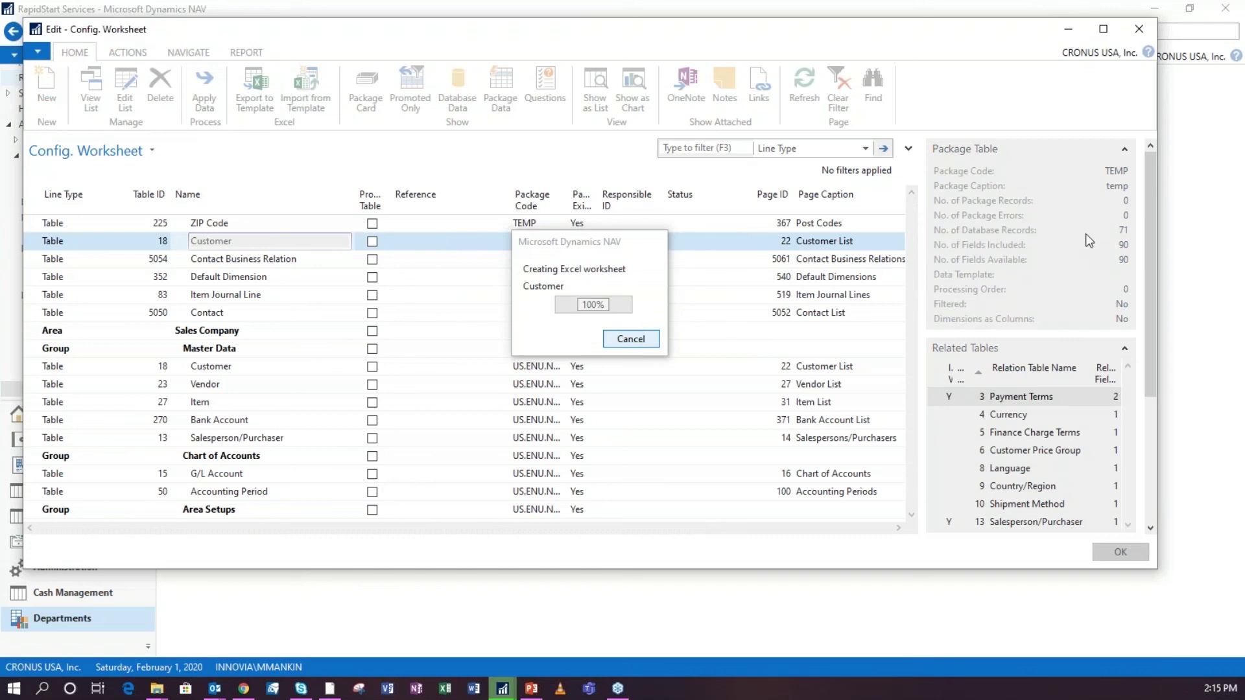
pyautogui.click(619, 339)
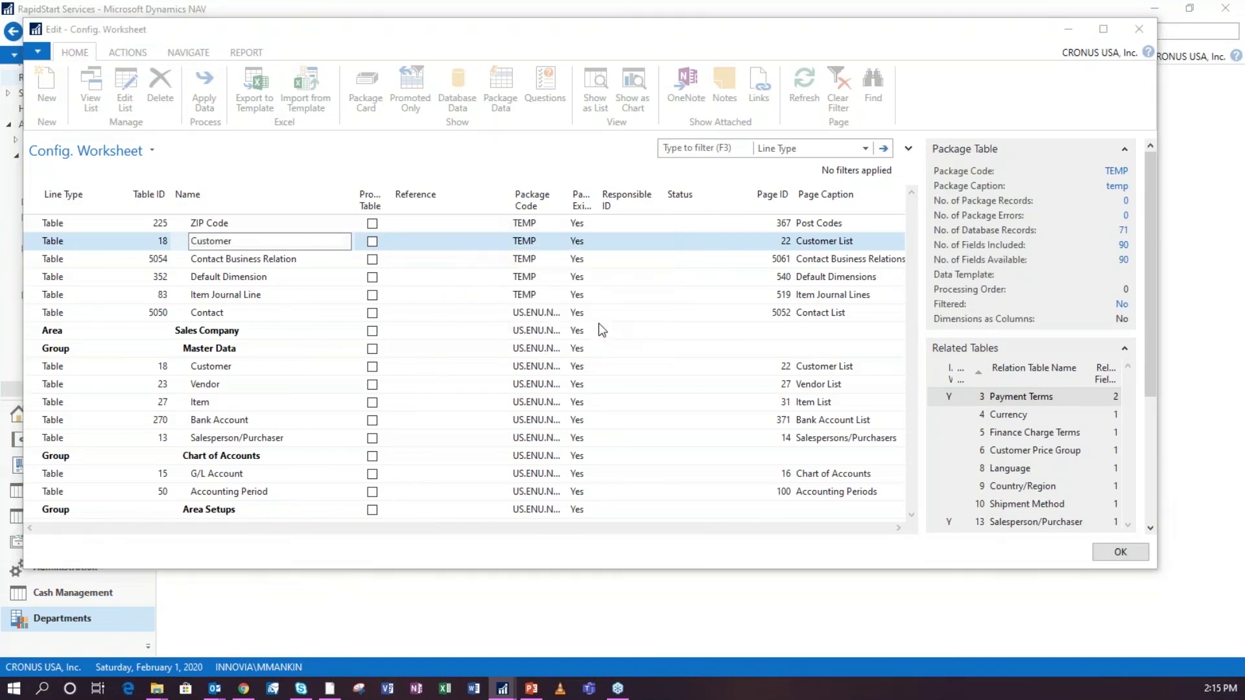
pyautogui.click(603, 332)
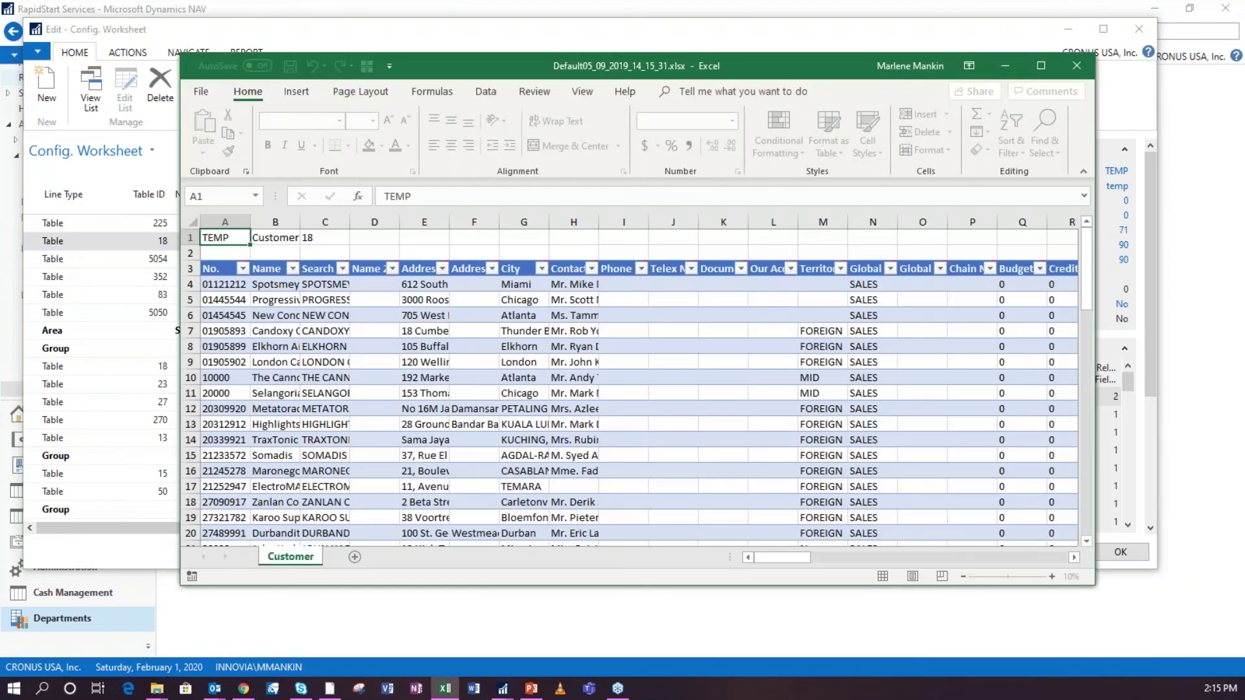
# - Autofit all columns of the exported Customer sheet and bring up the options for saving the workbook under another name
pyautogui.click(194, 221)
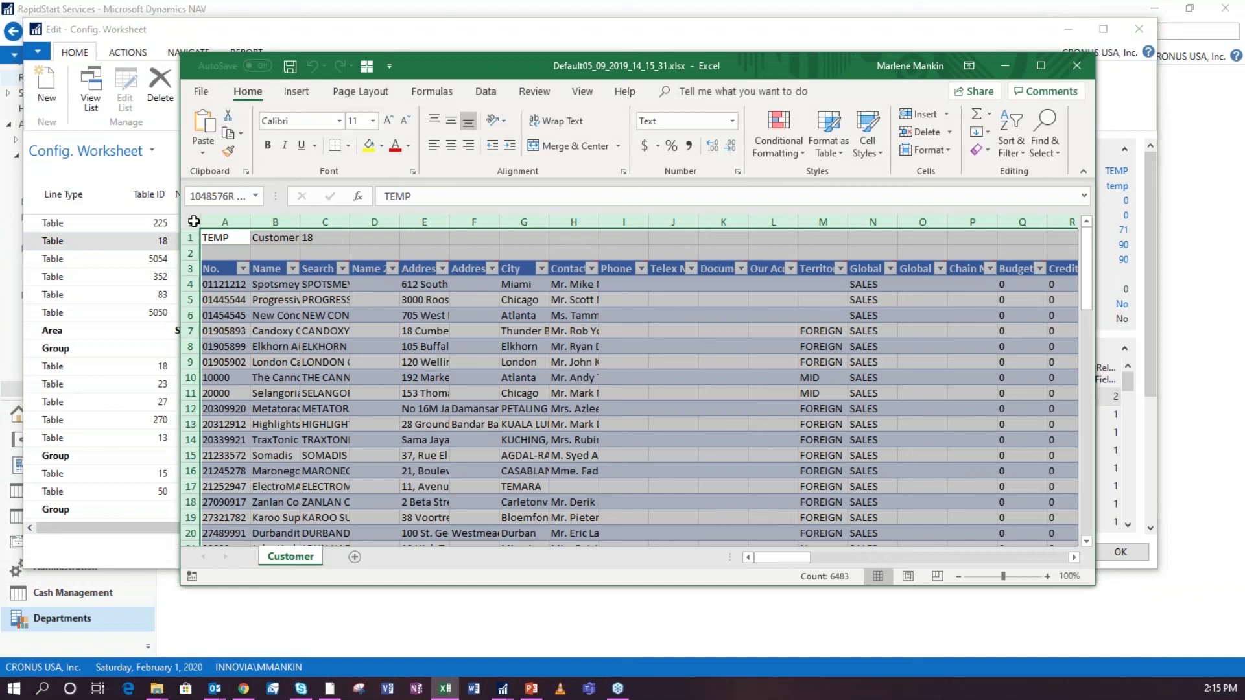
pyautogui.doubleClick(247, 226)
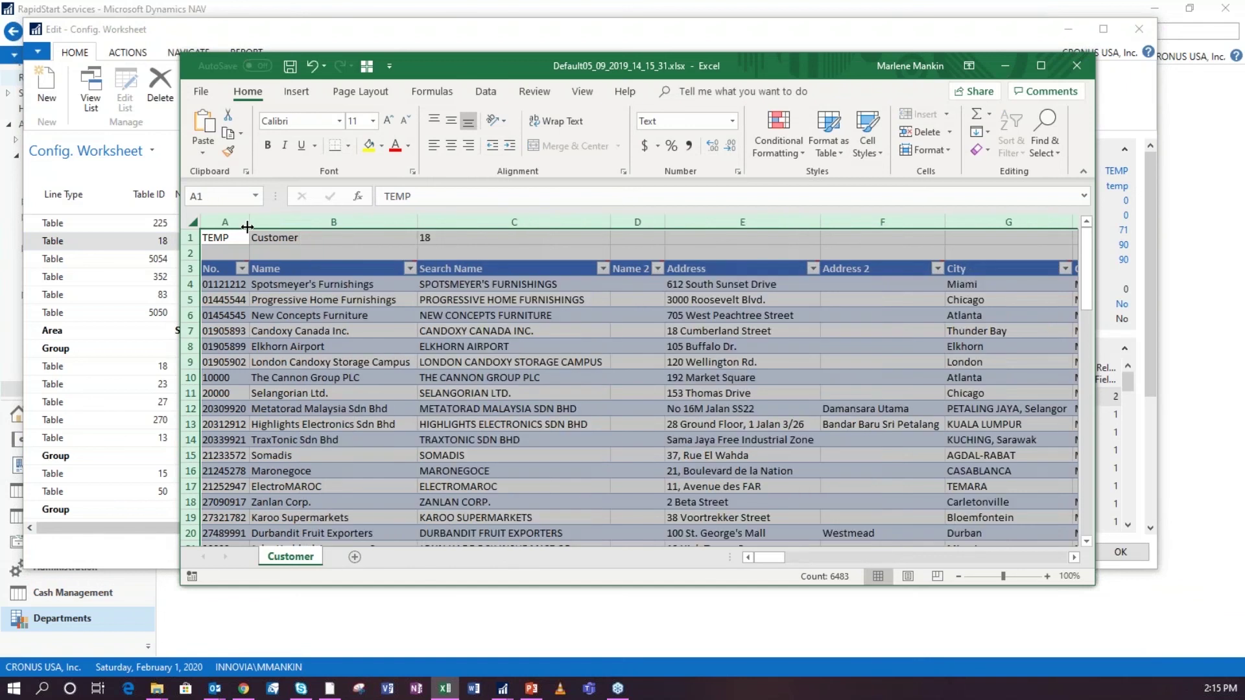
pyautogui.click(292, 315)
pyautogui.click(201, 91)
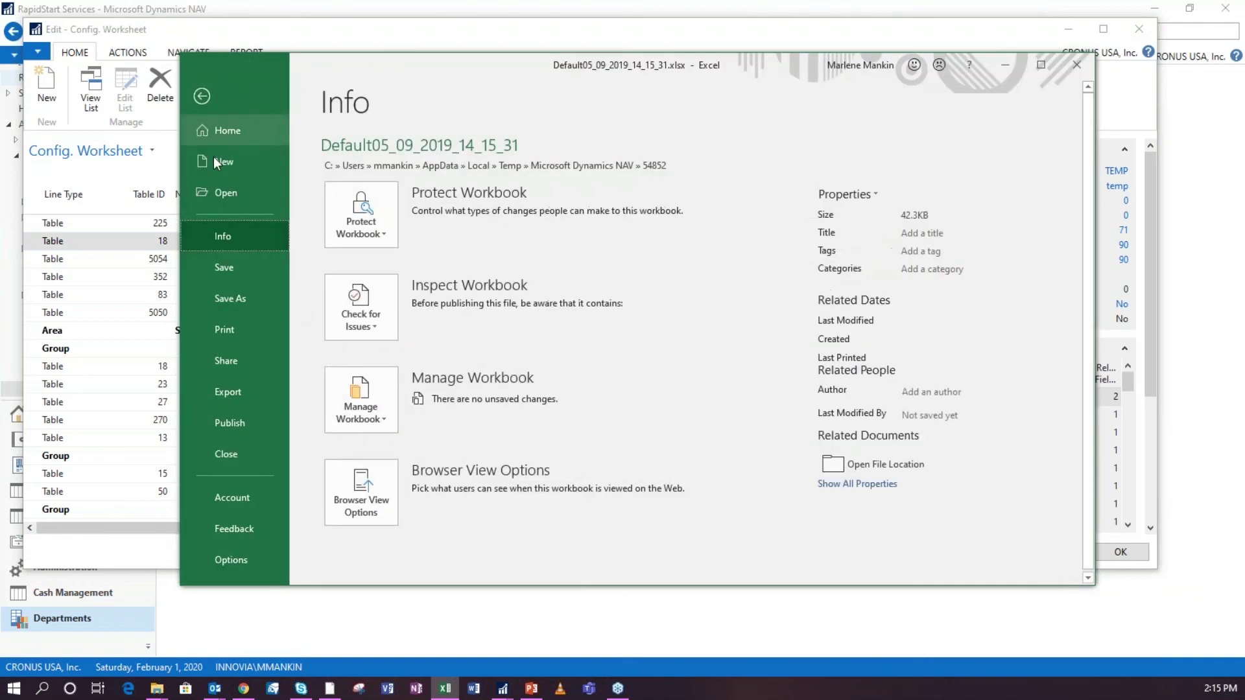
pyautogui.click(290, 299)
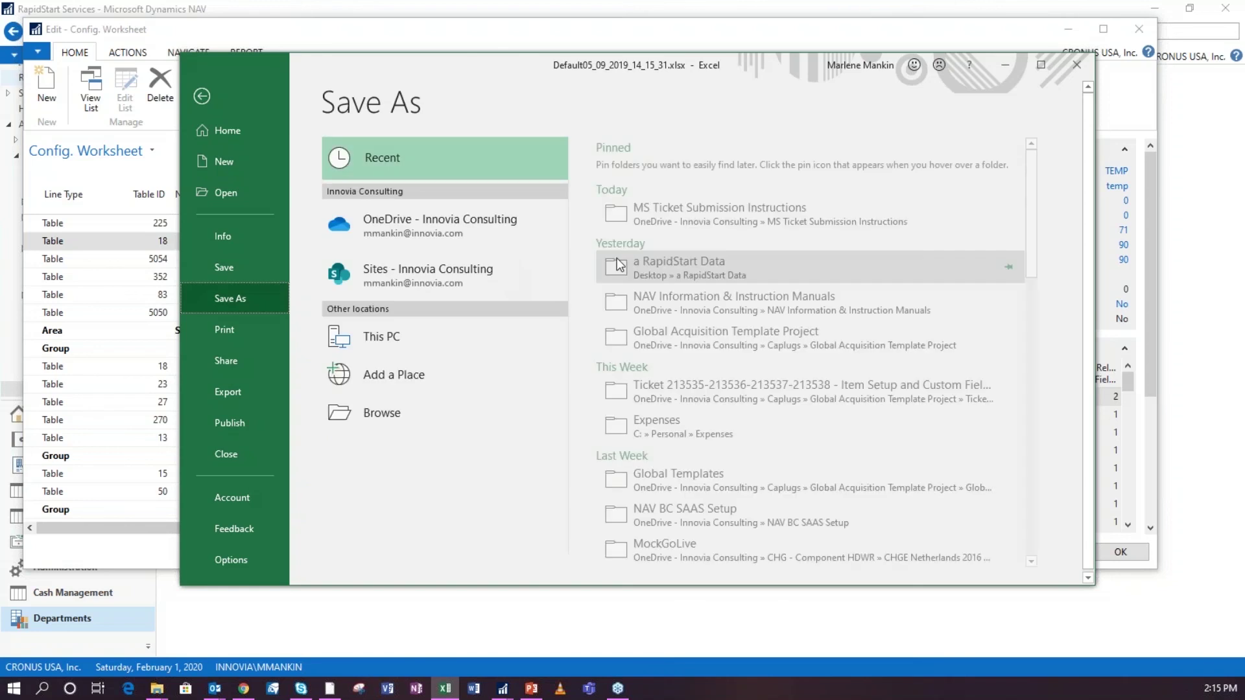
pyautogui.click(496, 234)
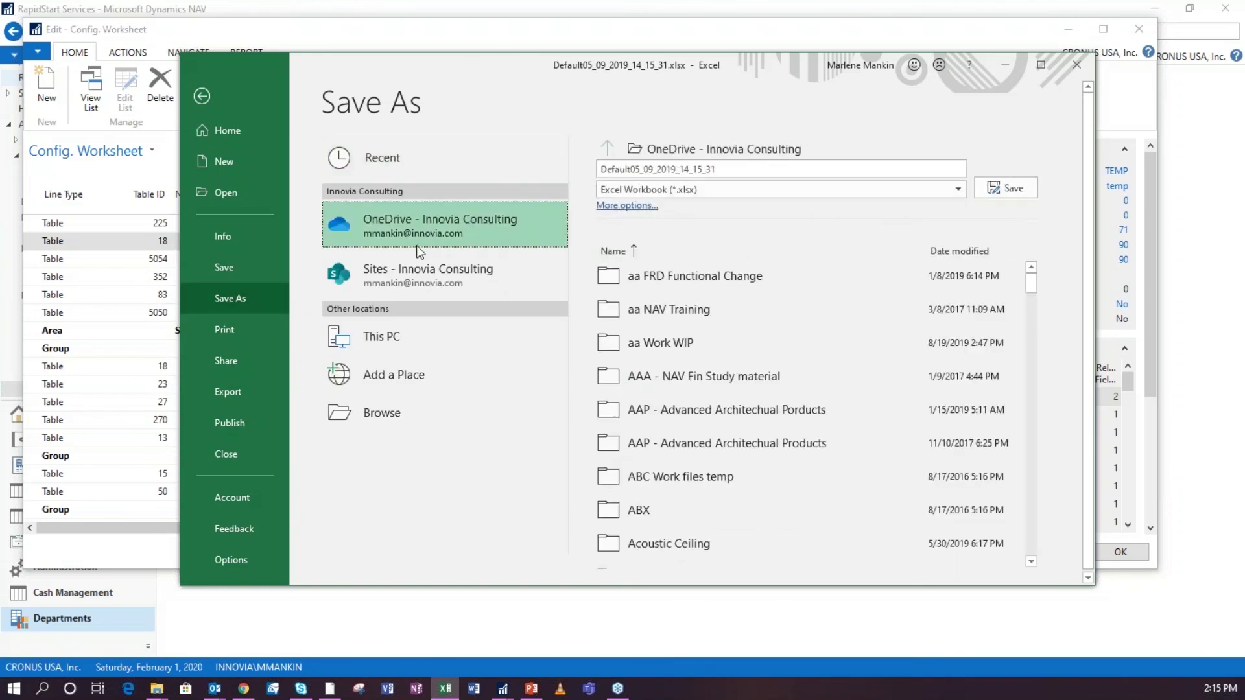
pyautogui.click(389, 337)
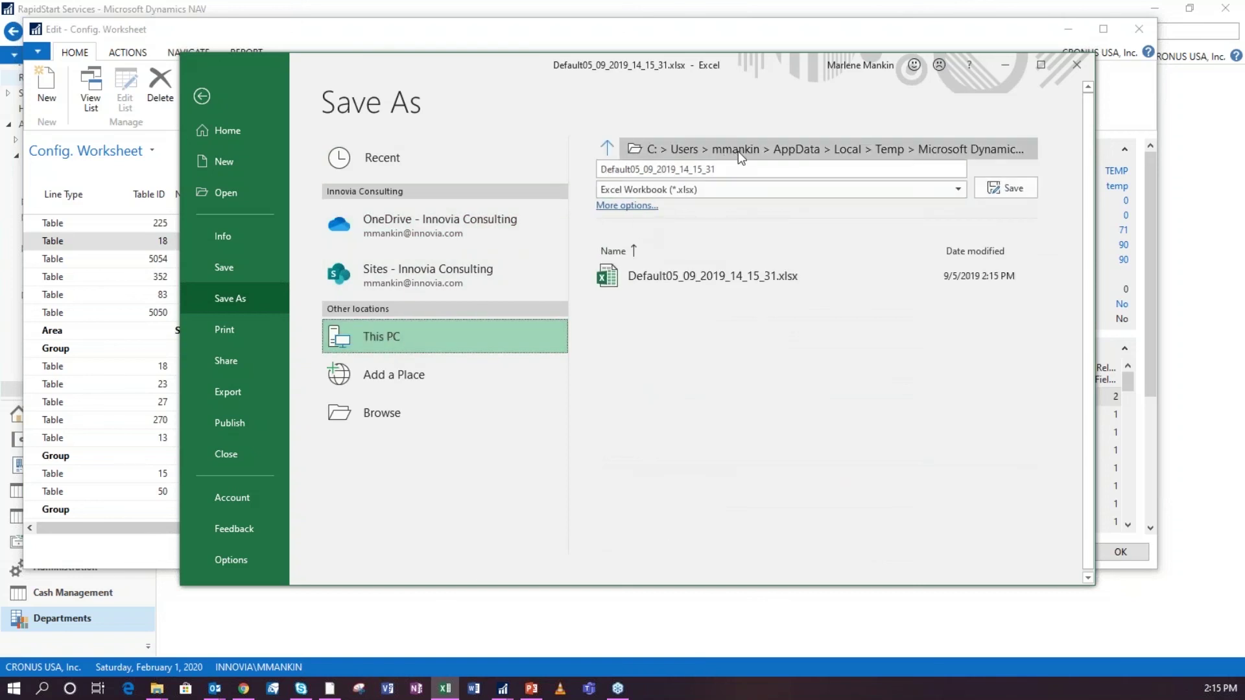
pyautogui.click(675, 148)
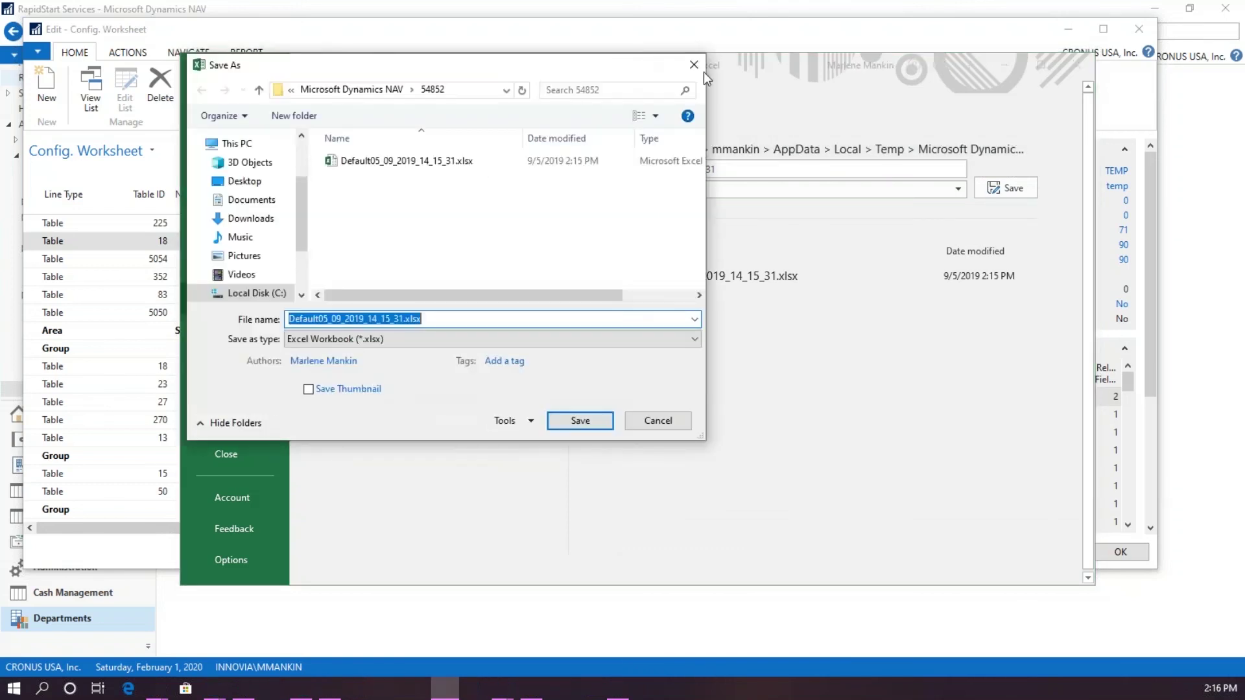
pyautogui.click(688, 69)
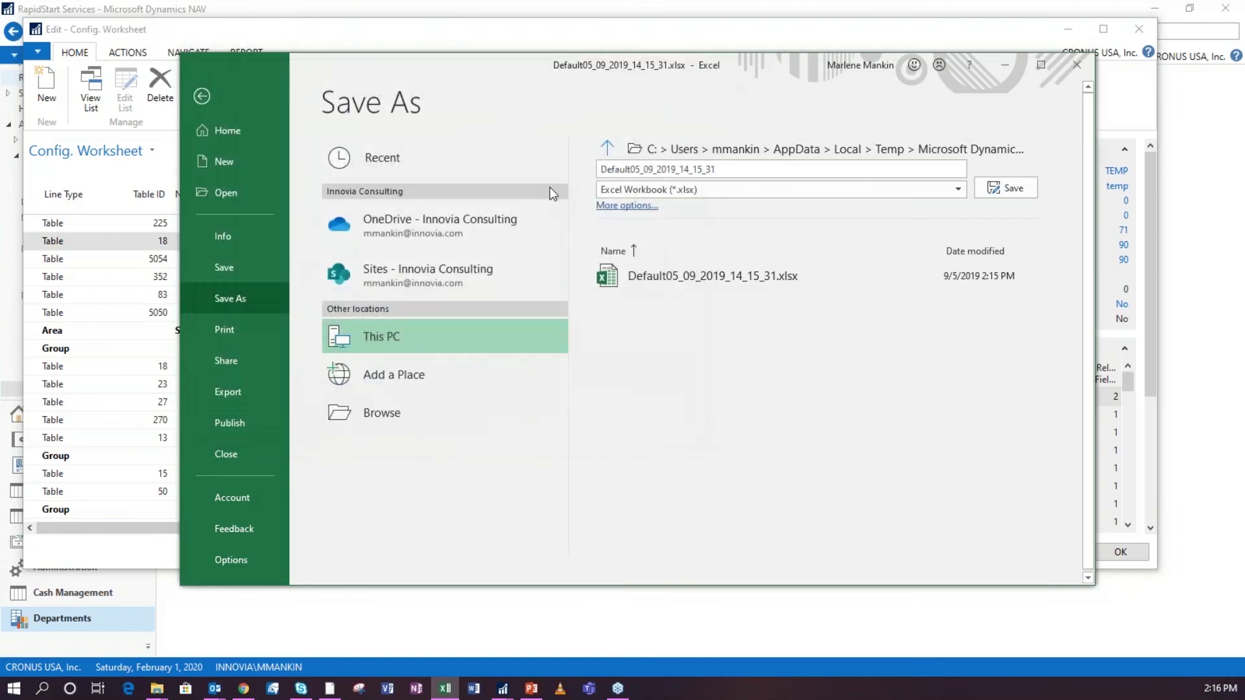
# - Save the workbook as Customer 3.xlsx in the desktop's "a RapidStart Data" folder, replacing the existing file
pyautogui.click(387, 416)
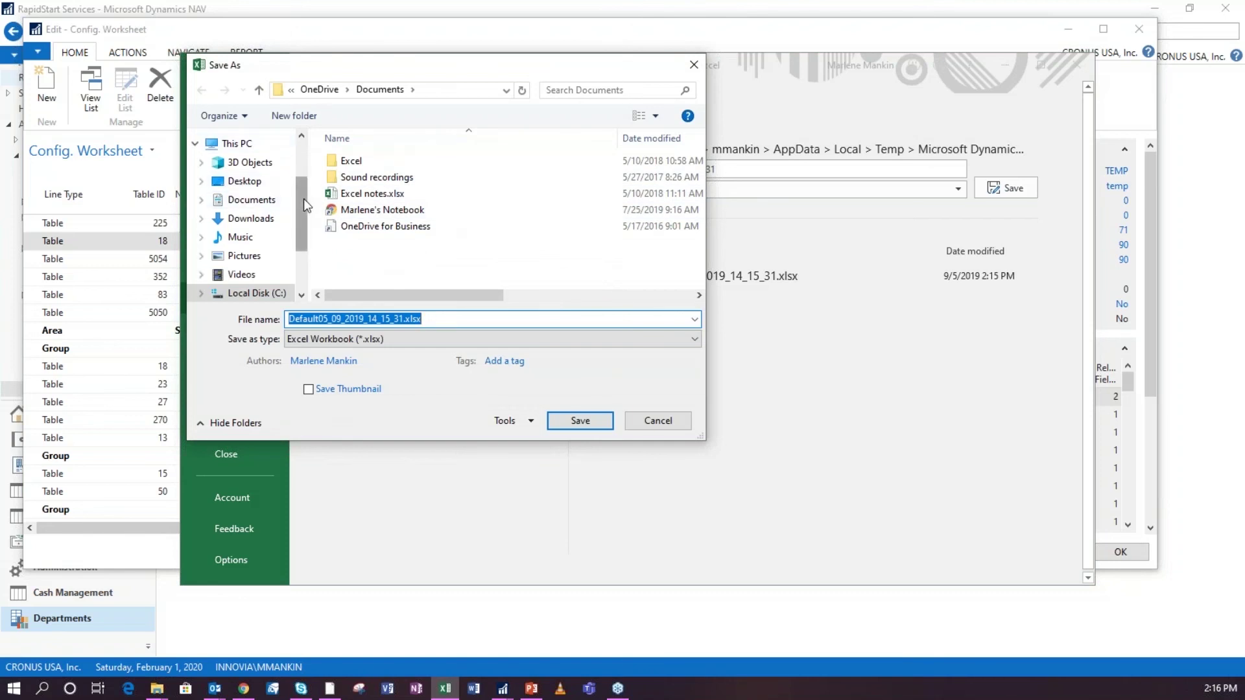
pyautogui.moveTo(303, 199); pyautogui.dragTo(302, 247)
pyautogui.click(273, 214)
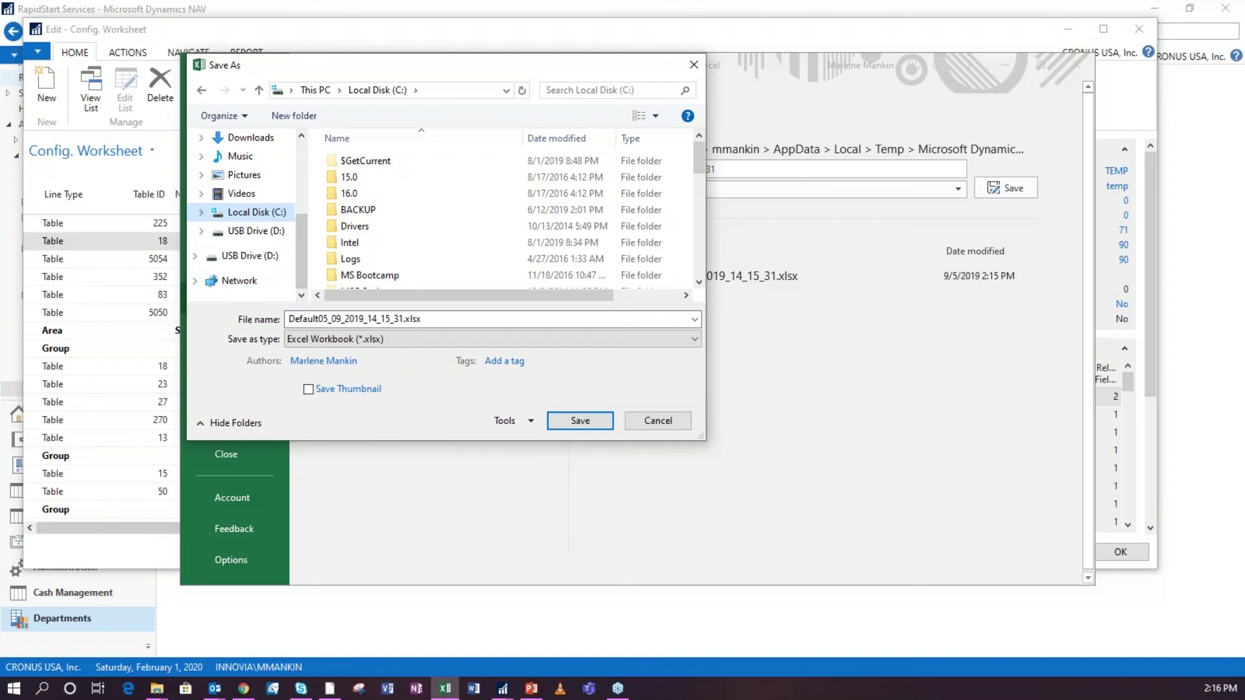
pyautogui.moveTo(303, 231); pyautogui.dragTo(298, 197)
pyautogui.click(245, 182)
pyautogui.doubleClick(397, 163)
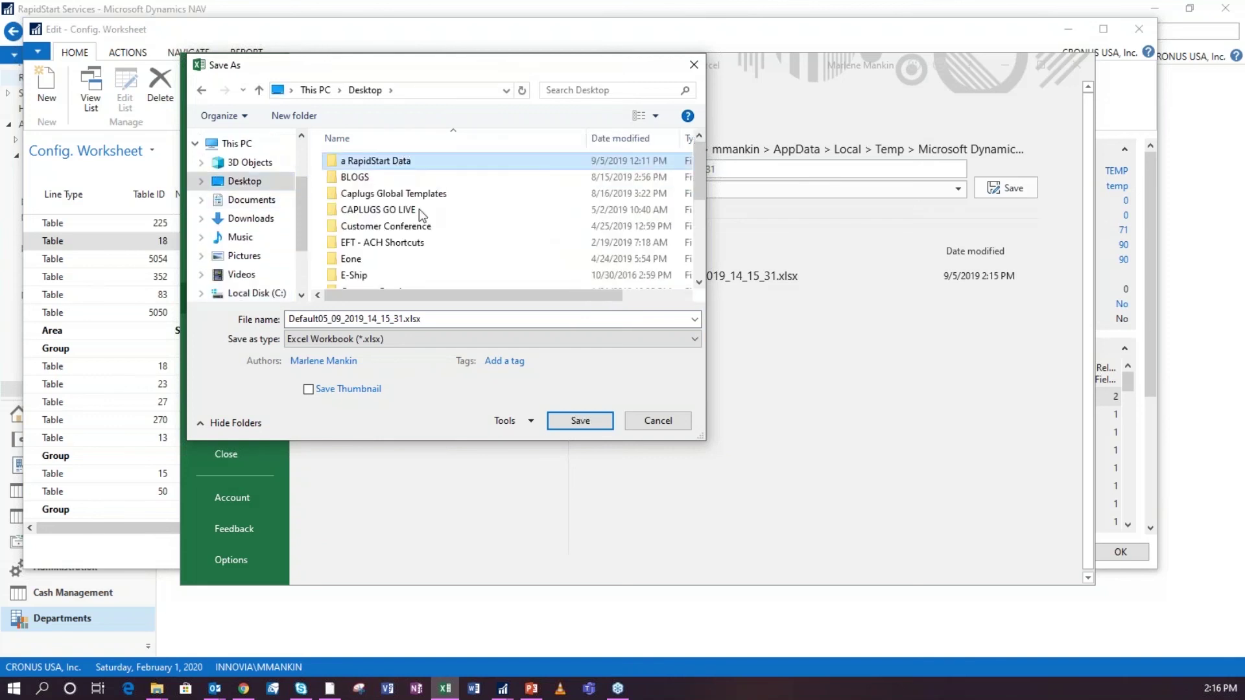
pyautogui.doubleClick(363, 319)
pyautogui.click(387, 162)
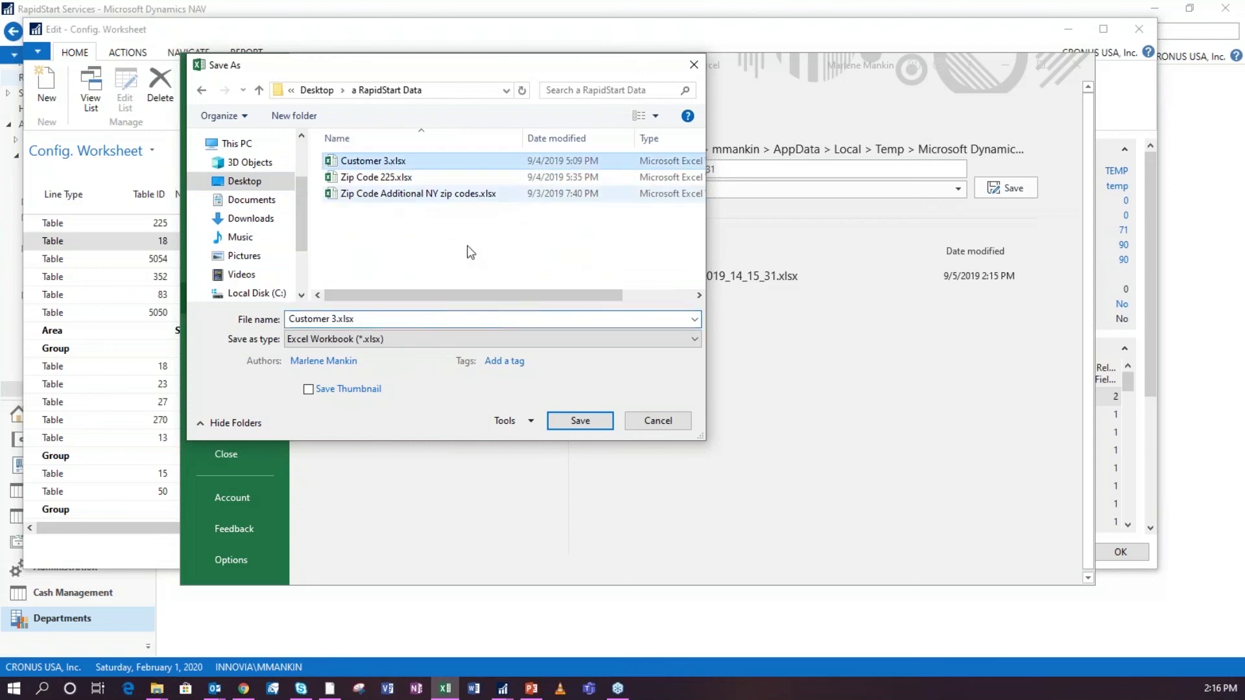
pyautogui.click(603, 421)
pyautogui.click(652, 349)
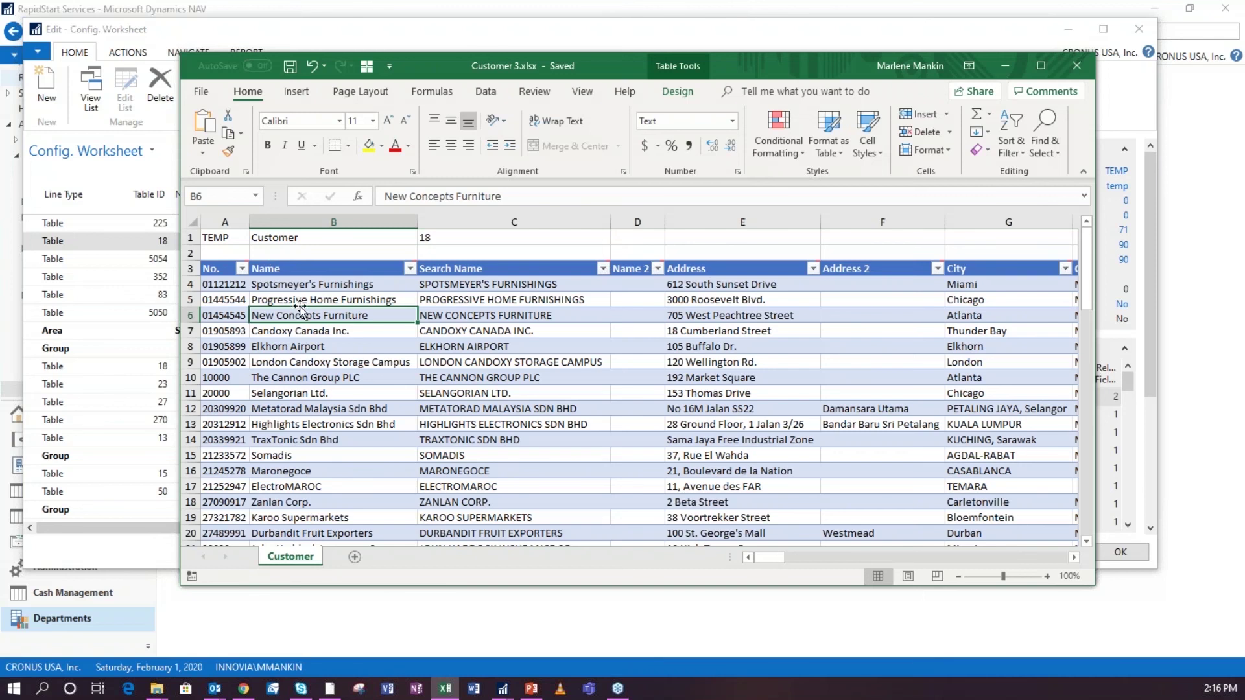
# - Clear the package code, table name and table ID from cells A1 to C1, then save and close the workbook
pyautogui.click(221, 234)
pyautogui.moveTo(223, 236); pyautogui.dragTo(445, 245)
pyautogui.press('Delete')
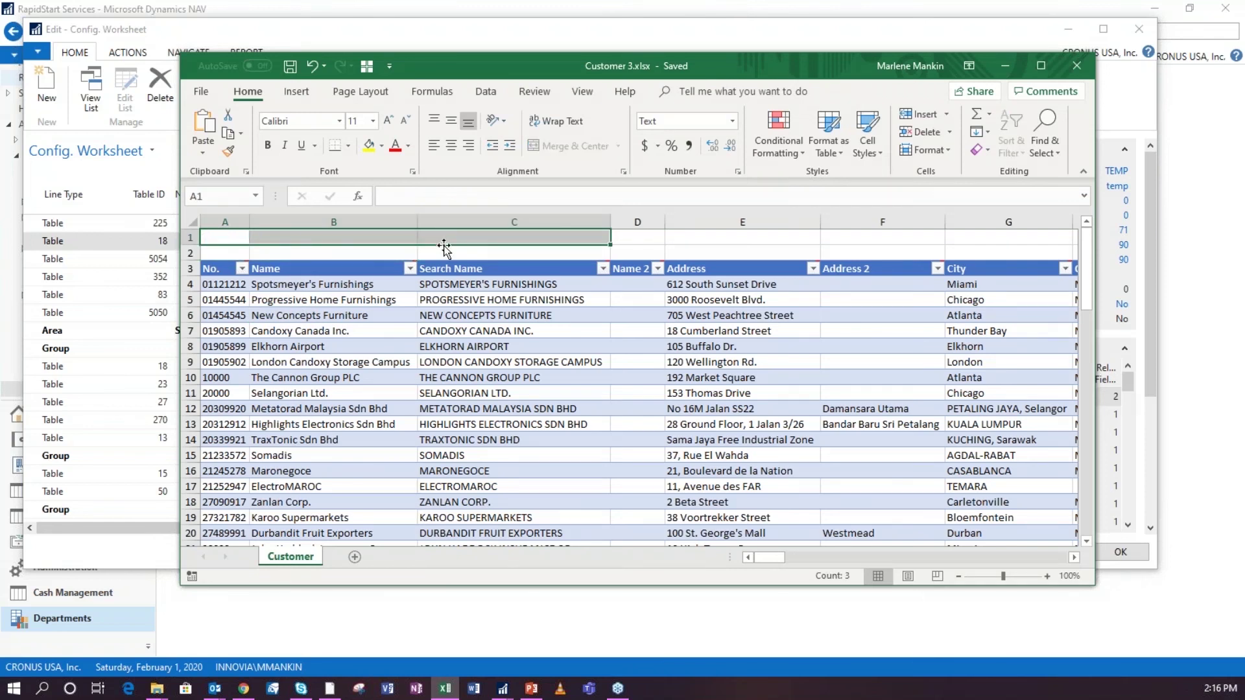
pyautogui.click(225, 311)
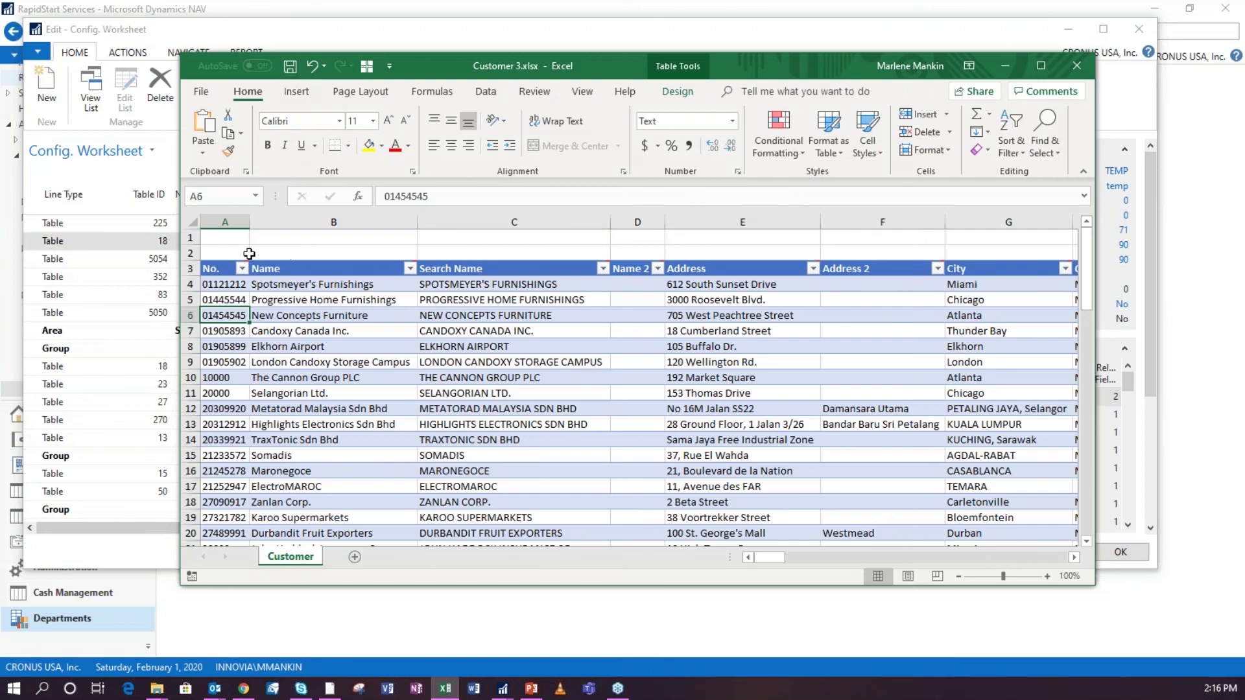
pyautogui.click(290, 65)
pyautogui.click(1076, 65)
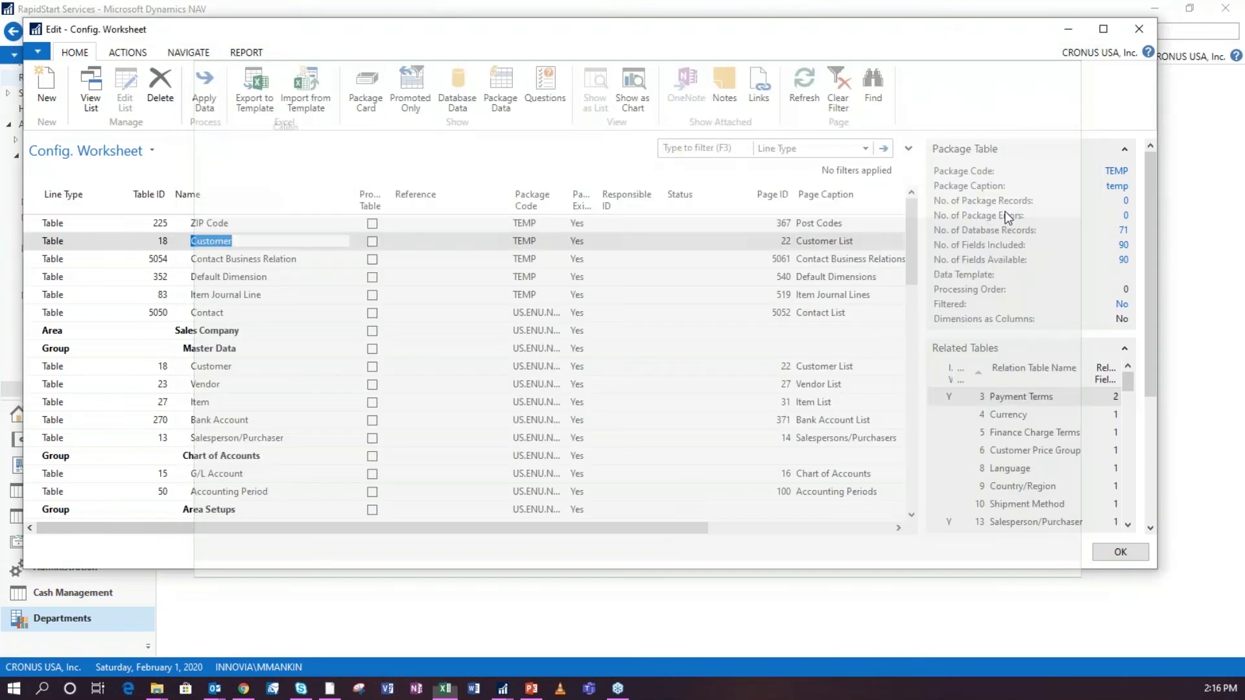
# - Try to import the Customer 3 workbook from its template into the configuration worksheet
pyautogui.click(306, 91)
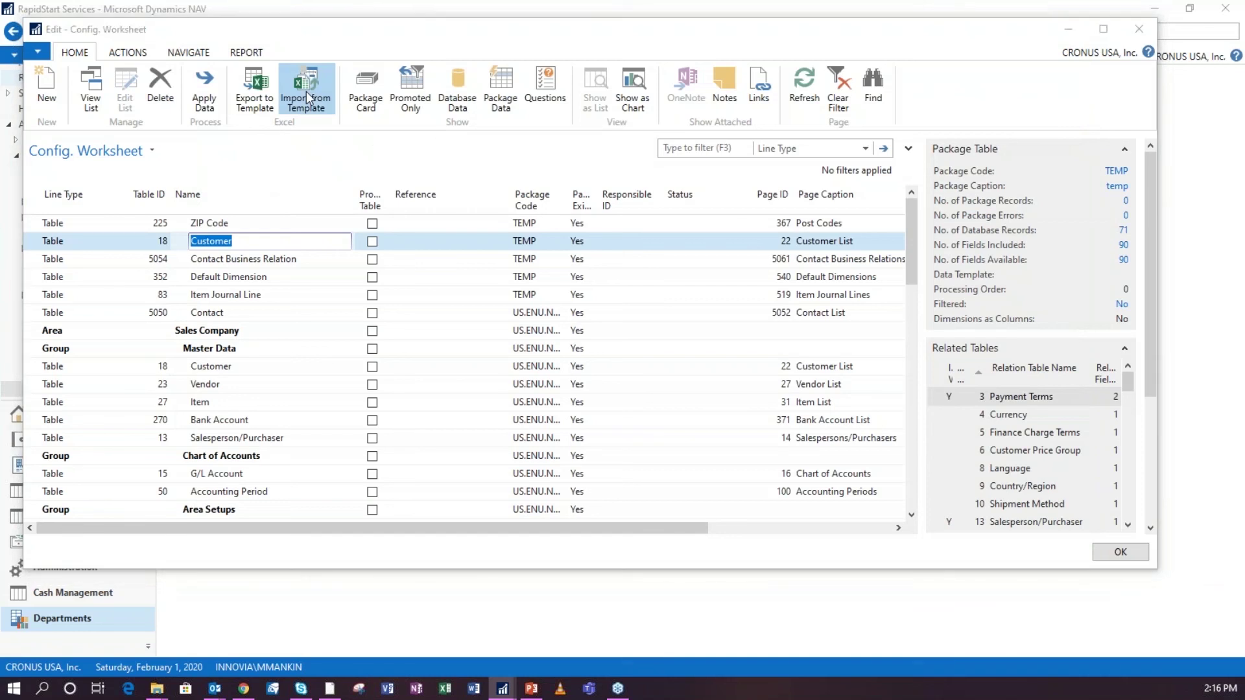
pyautogui.click(626, 322)
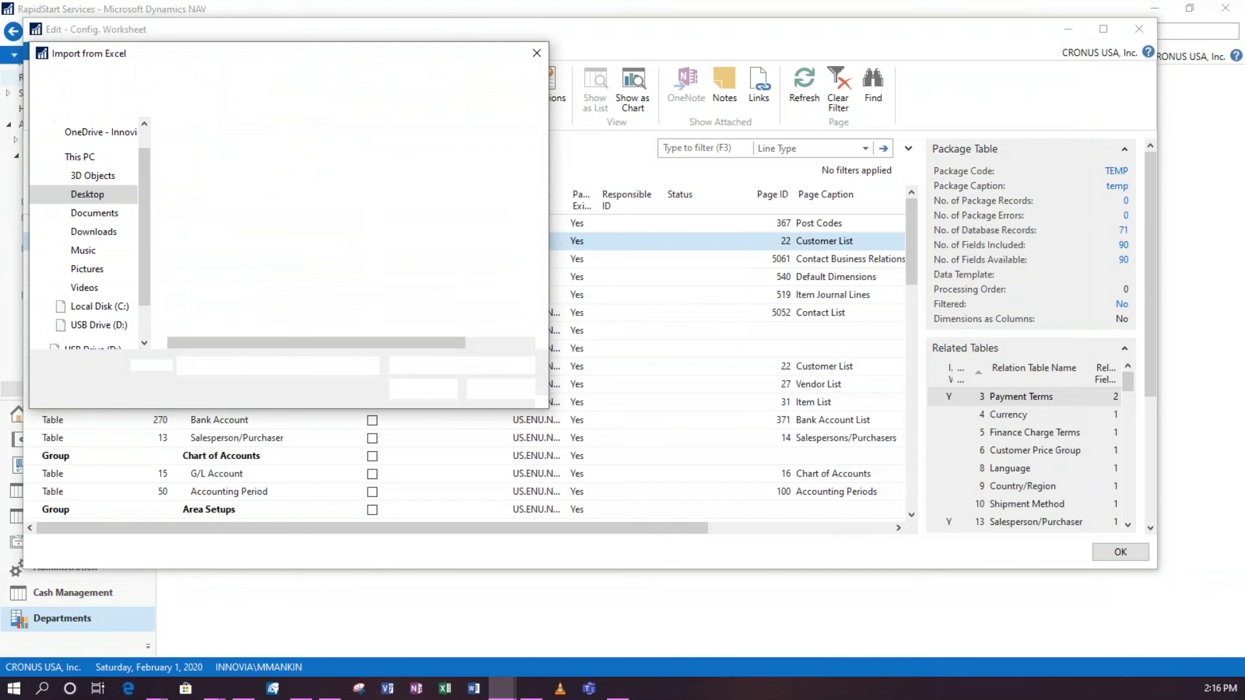
pyautogui.doubleClick(227, 149)
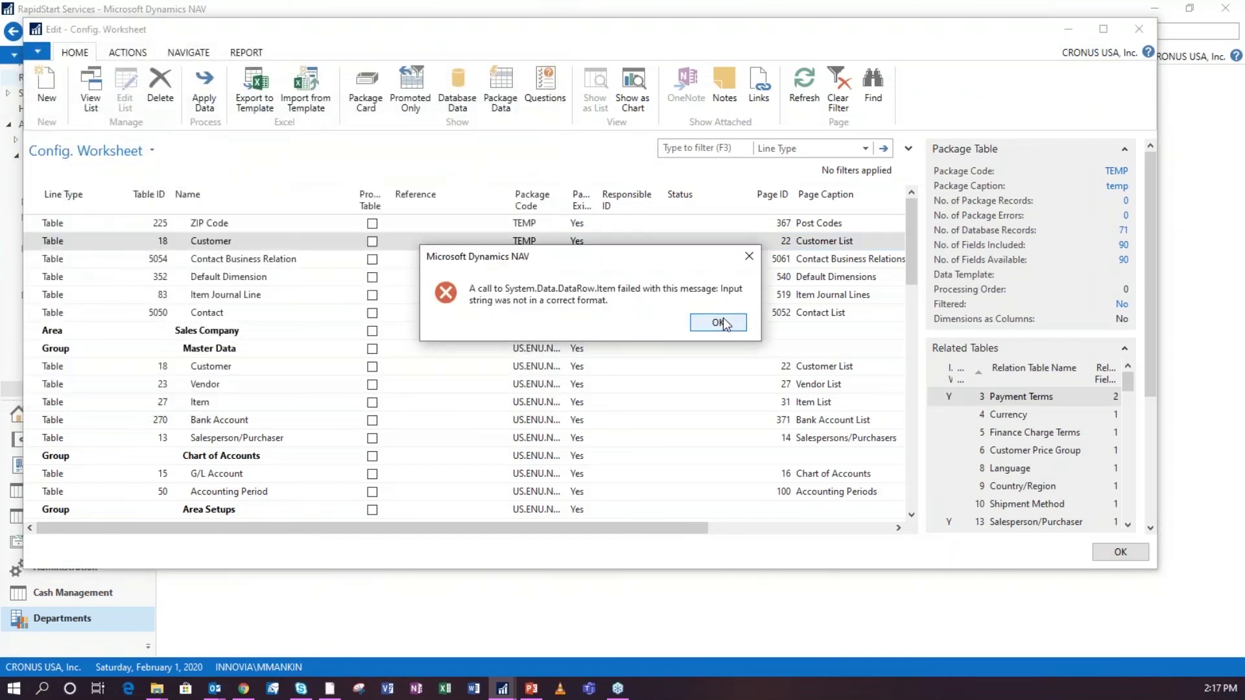
pyautogui.click(718, 323)
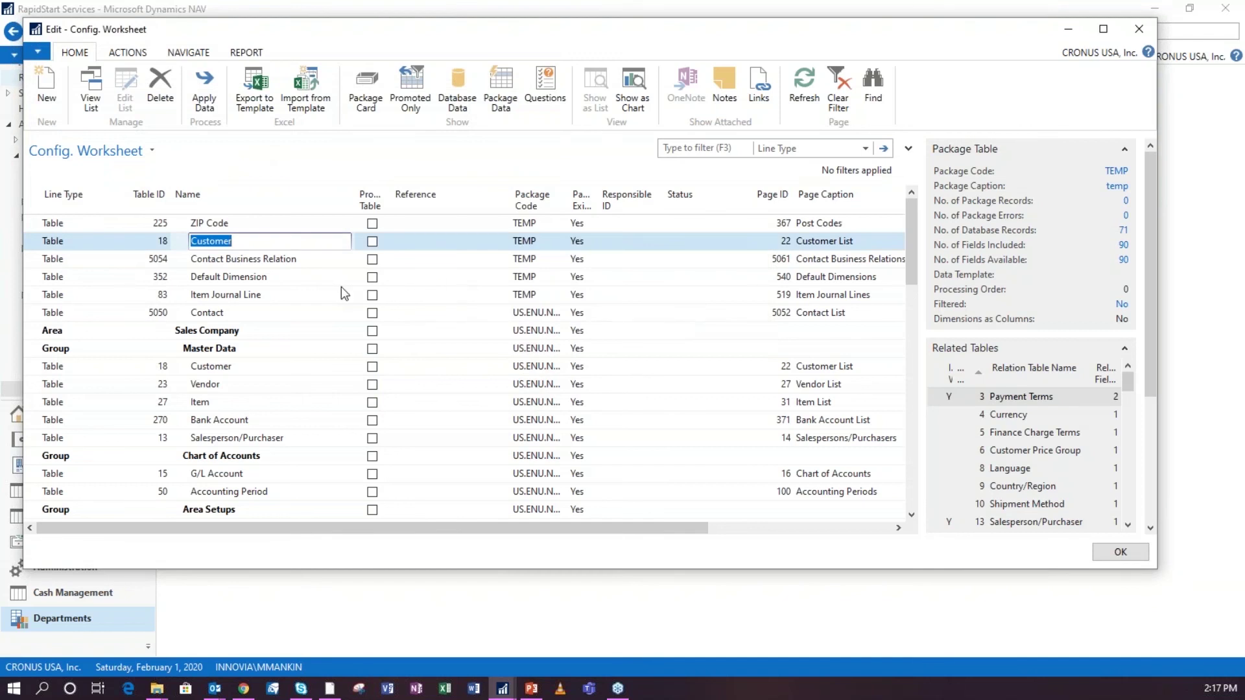
# - Reopen Customer 3.xlsx from the "a RapidStart Data" folder, check the Customer line in the configuration worksheet, and return to the workbook
pyautogui.click(157, 688)
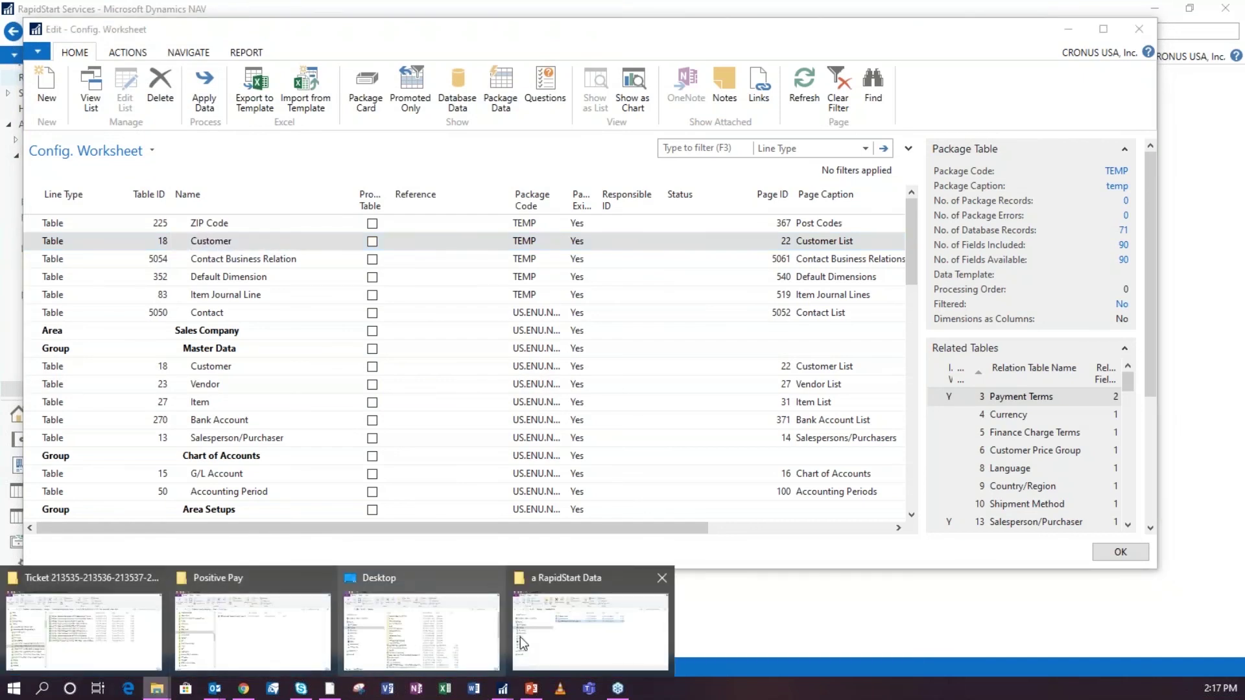
pyautogui.moveTo(534, 642)
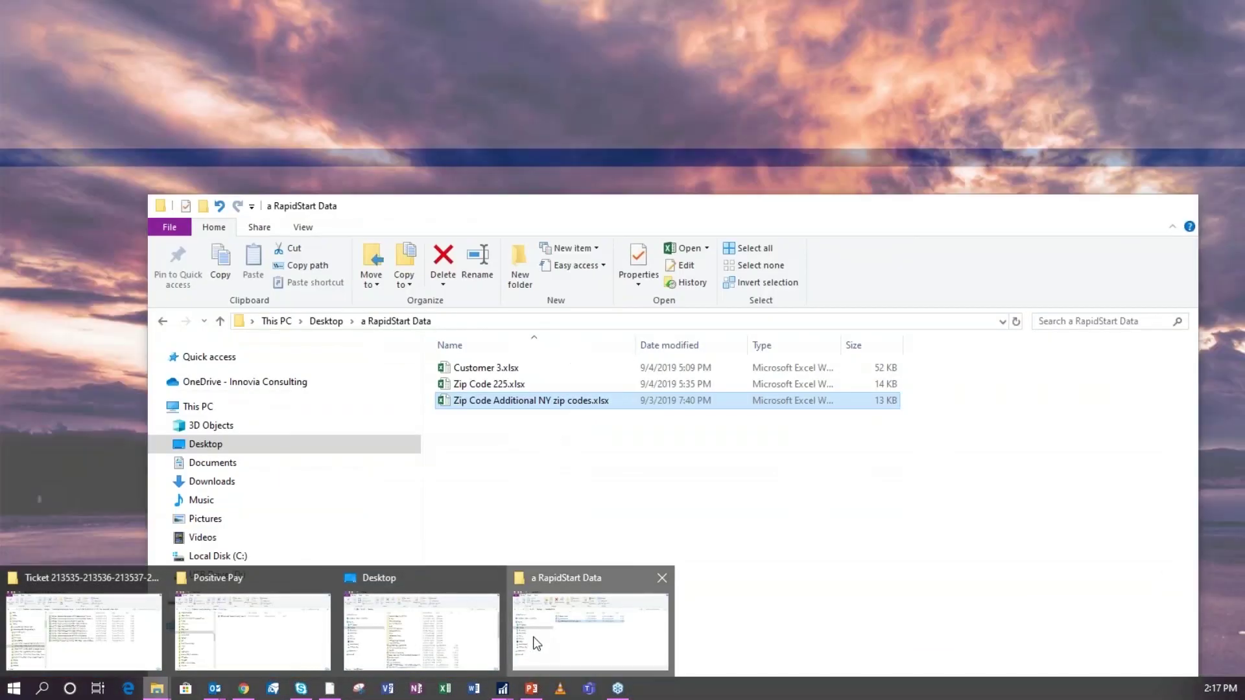
pyautogui.click(537, 644)
pyautogui.doubleClick(471, 364)
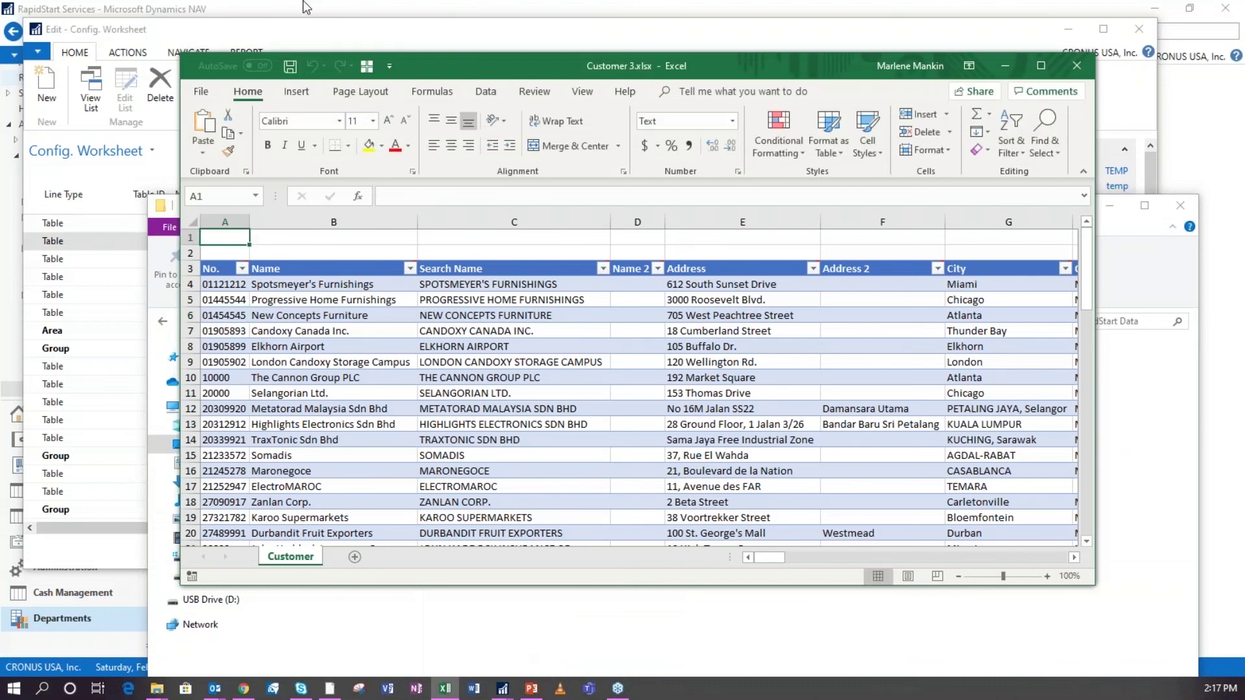
pyautogui.click(376, 36)
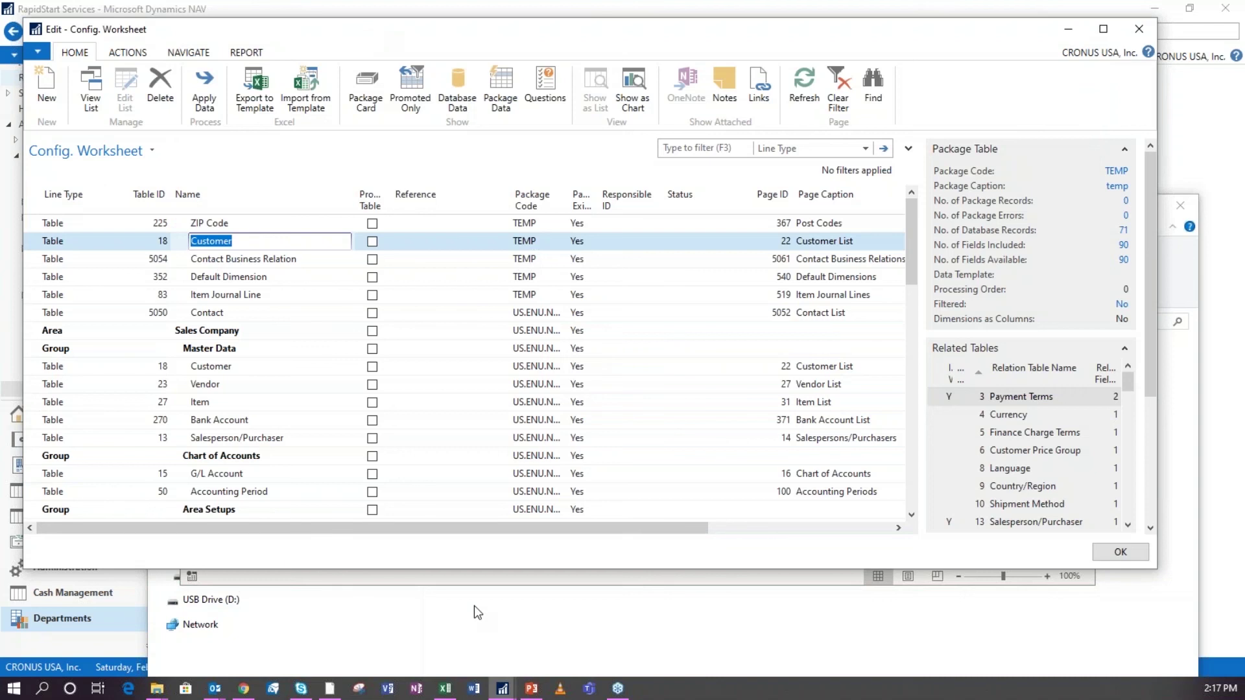
pyautogui.click(454, 611)
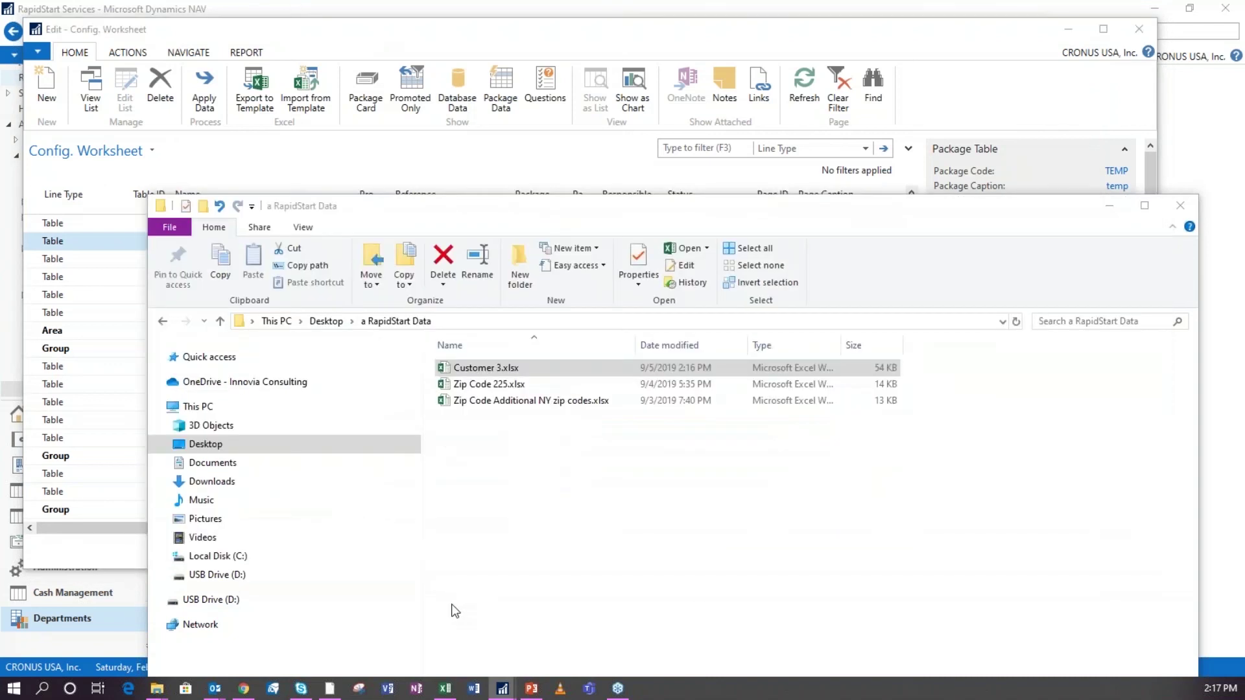
pyautogui.click(445, 688)
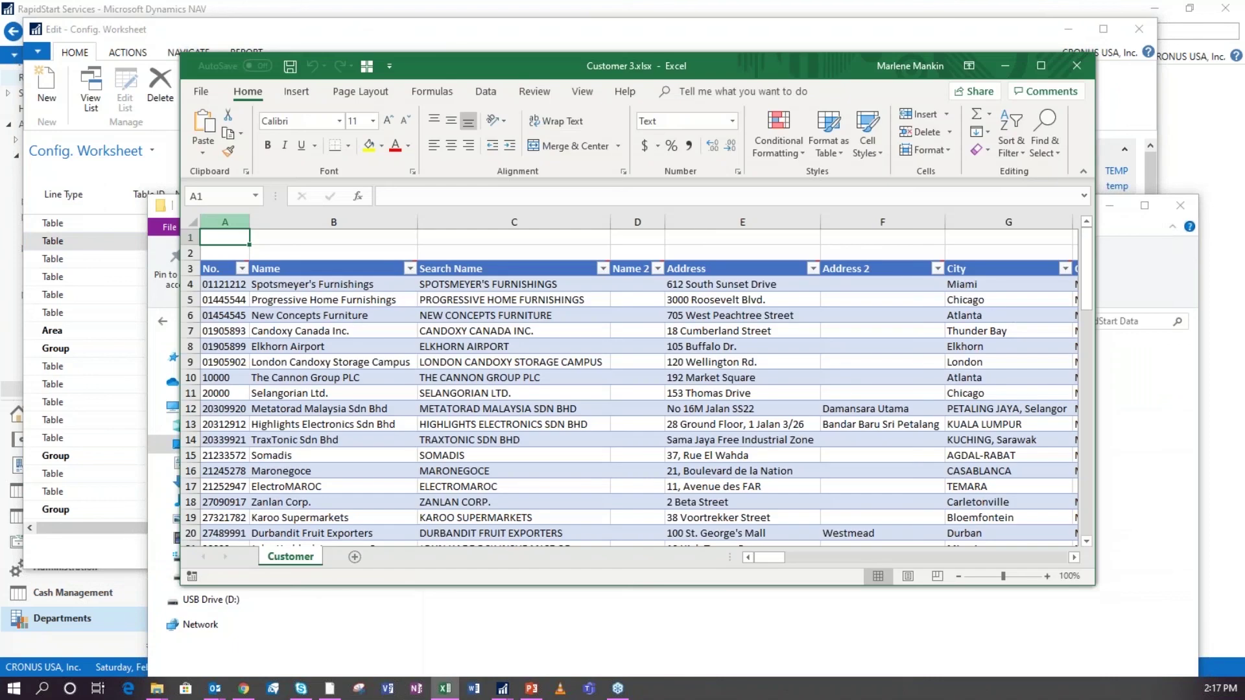
# - Enter TEMP in cell A1 and 18 in cell C1, save and close the workbook, and return to the configuration worksheet
pyautogui.write('TEMP')
pyautogui.press('Tab')
pyautogui.press('Tab')
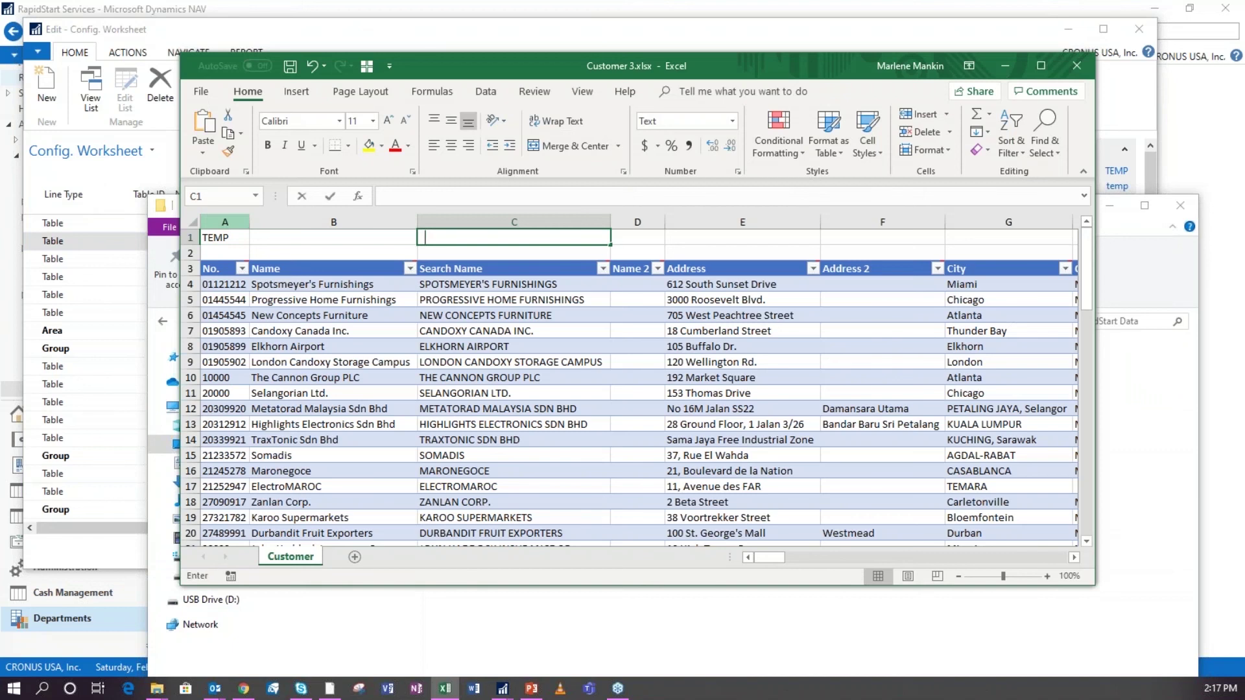
pyautogui.write('18')
pyautogui.press('Tab')
pyautogui.click(1076, 66)
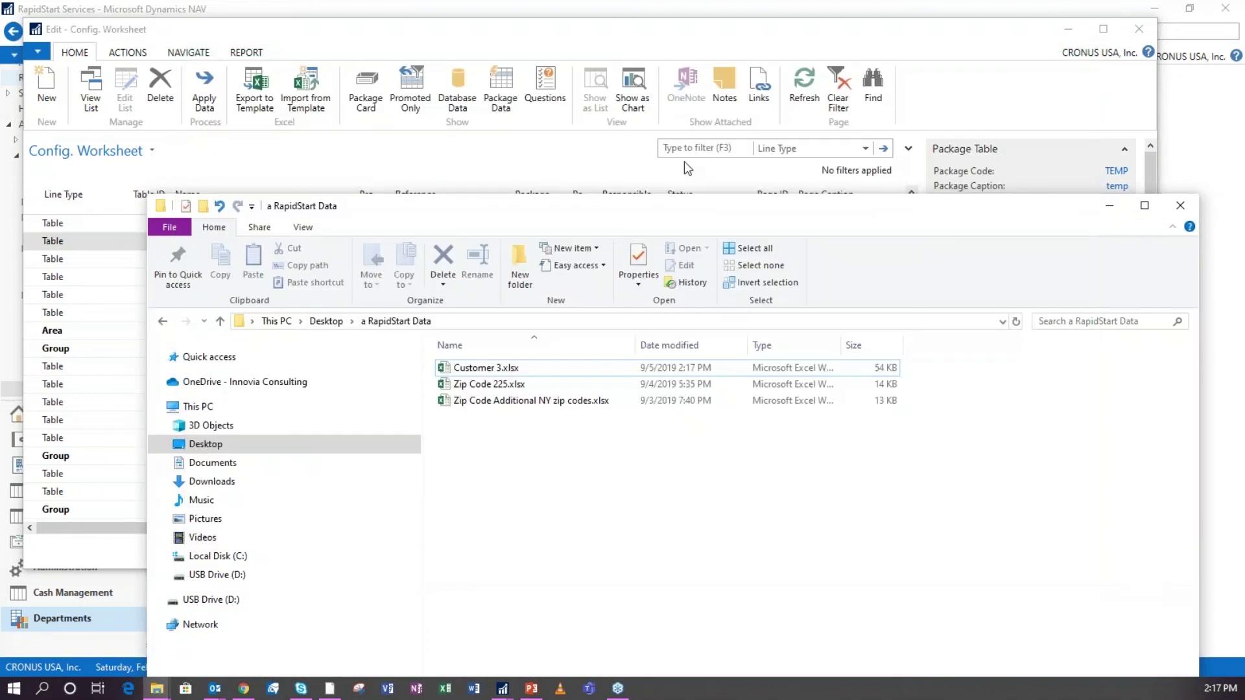
pyautogui.click(683, 161)
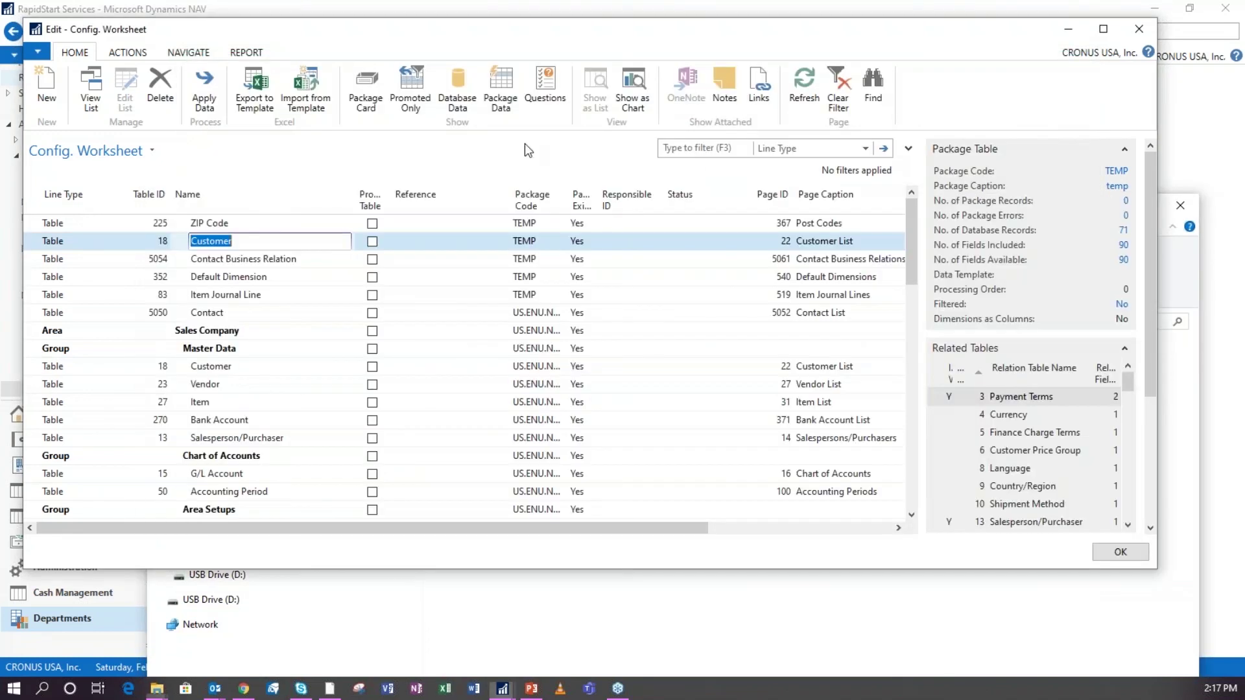
# - Import the Customer 3 workbook from its Excel template, apply the data to the Customer table and close the worksheet
pyautogui.click(304, 91)
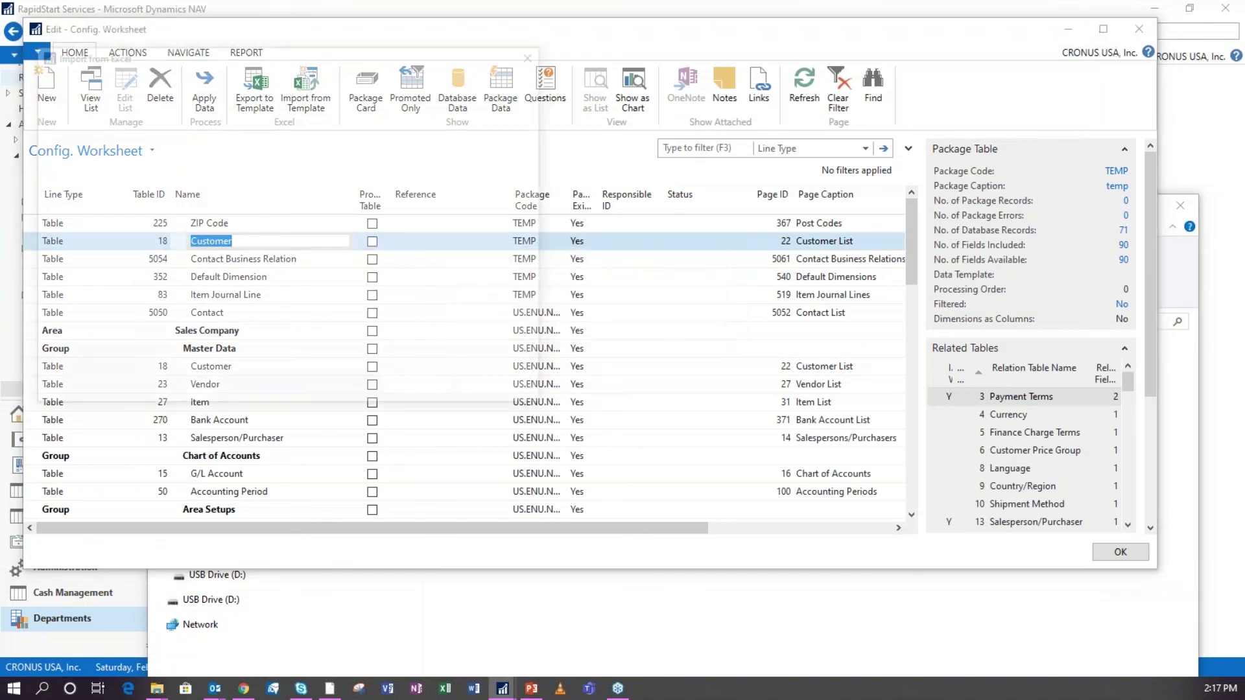
pyautogui.doubleClick(230, 164)
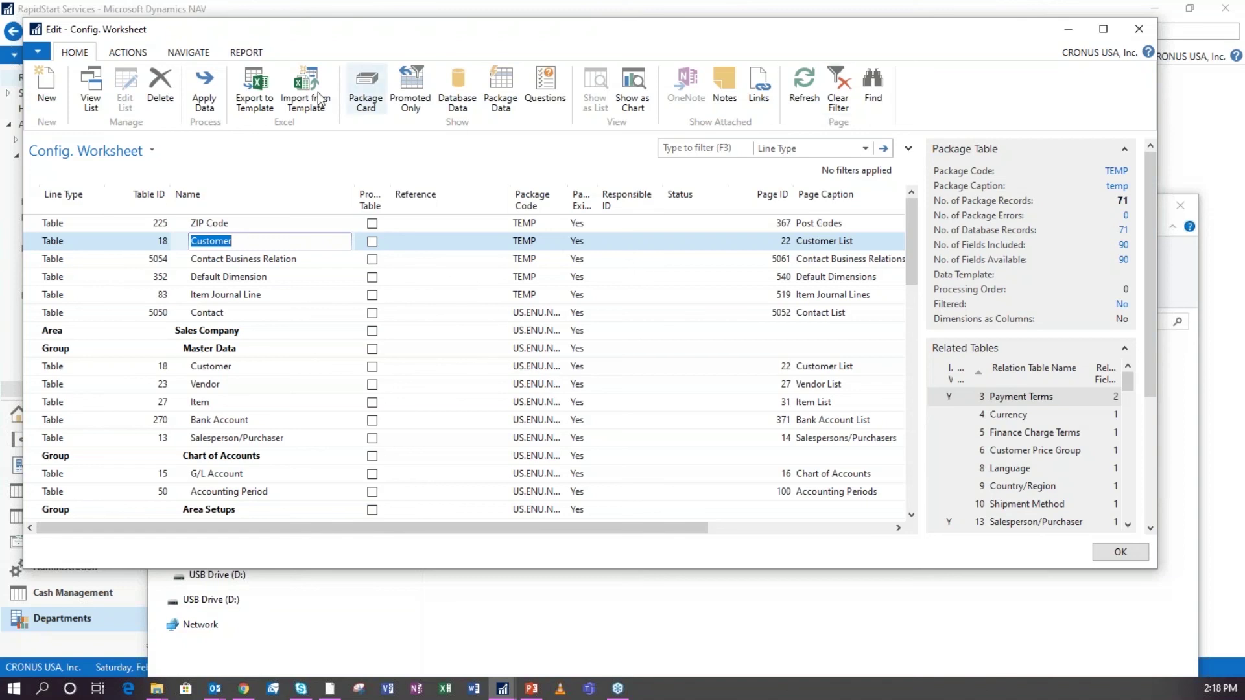
pyautogui.click(201, 88)
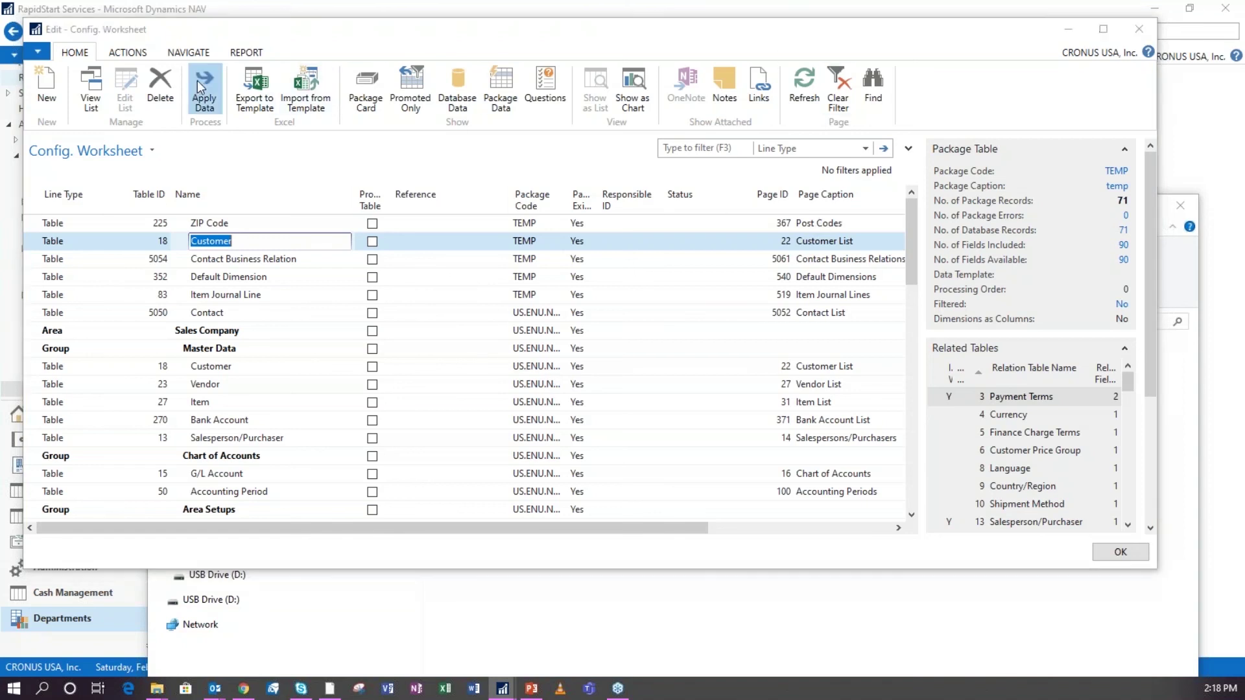
pyautogui.click(637, 322)
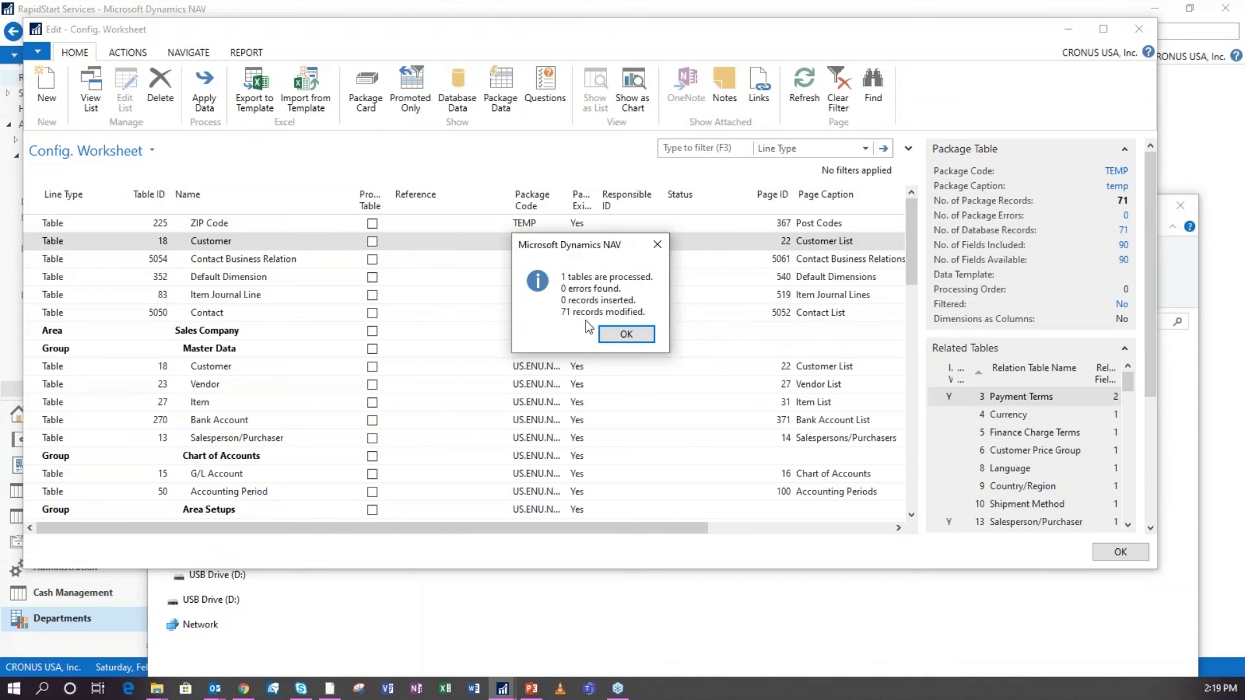
pyautogui.click(626, 334)
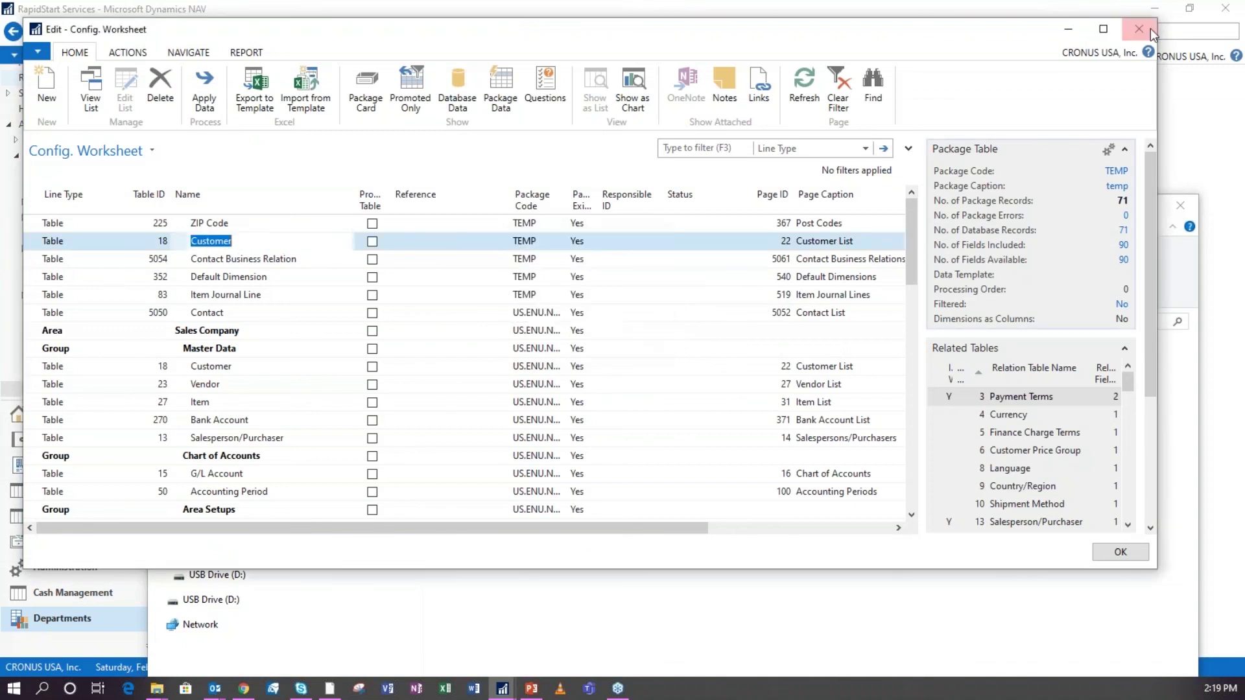
pyautogui.press('Escape')
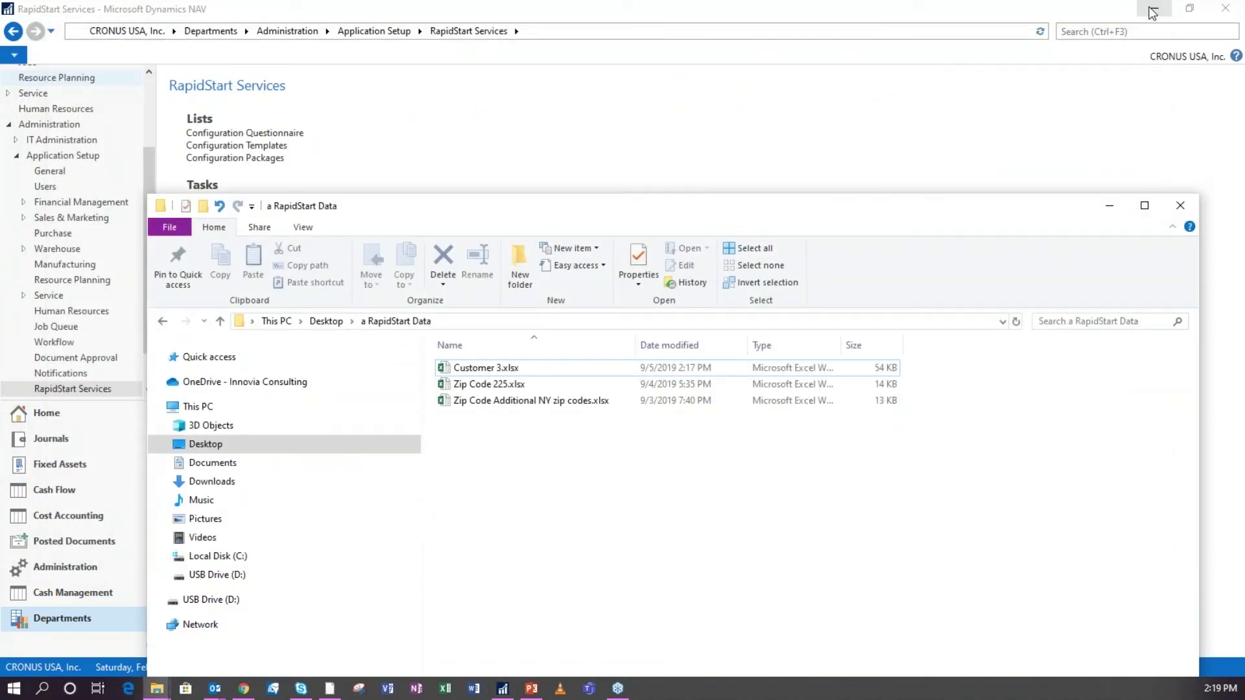
# - Switch to the Business Central session and export the INNOVIA package's Customer line to an Excel template, opening the exported workbook
pyautogui.click(328, 689)
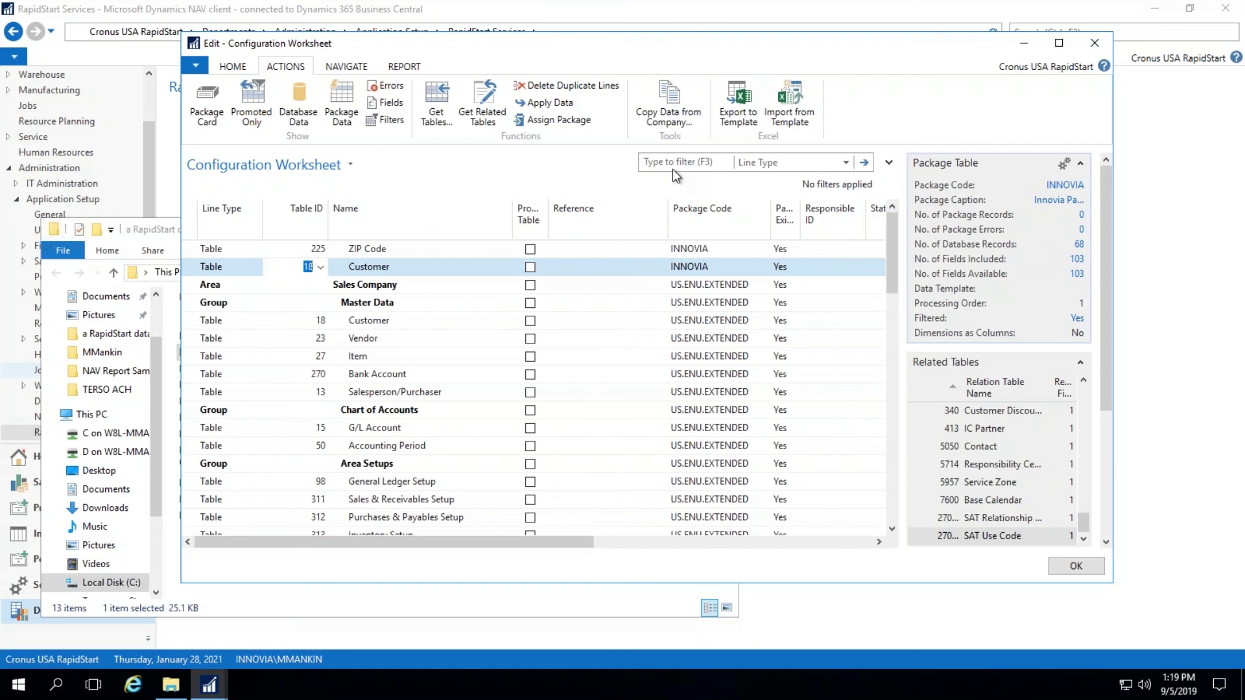
pyautogui.click(750, 122)
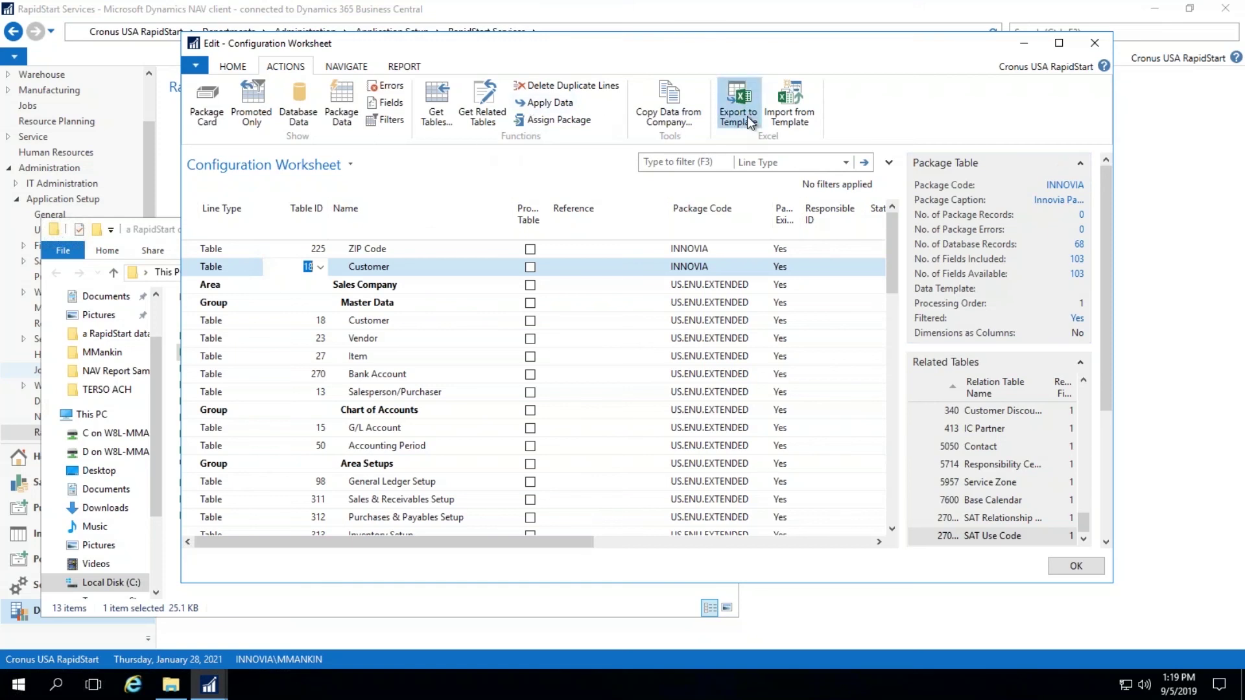
pyautogui.click(703, 336)
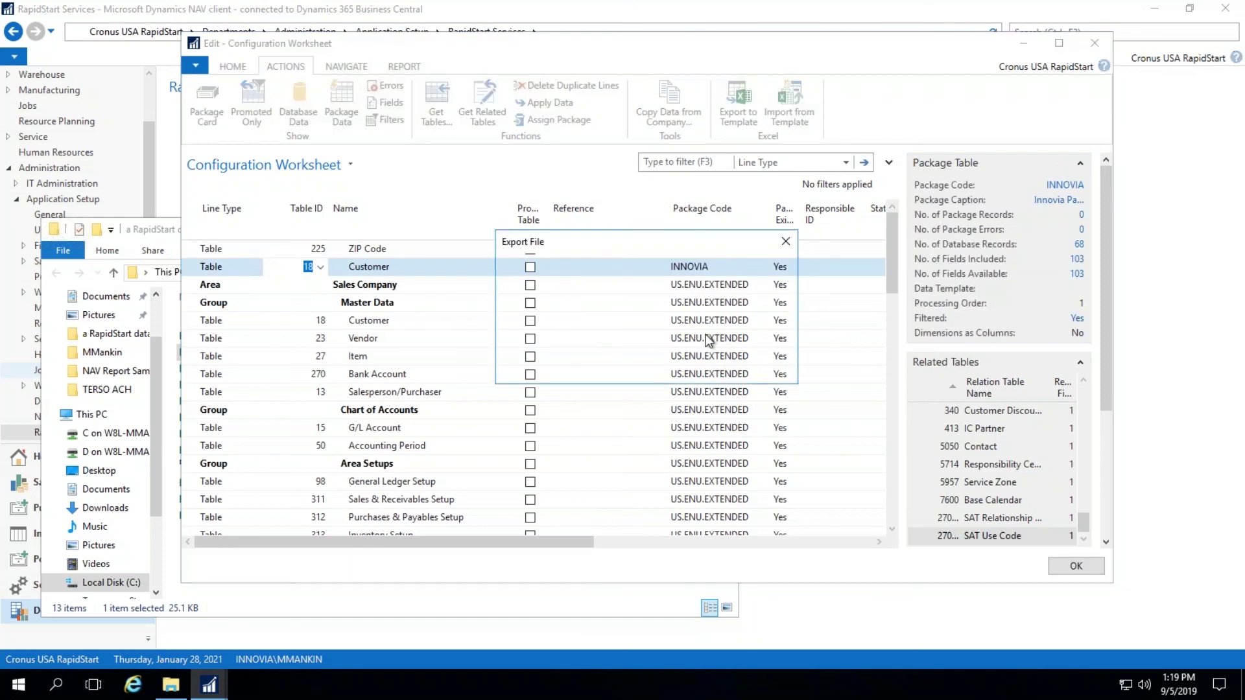
pyautogui.click(643, 337)
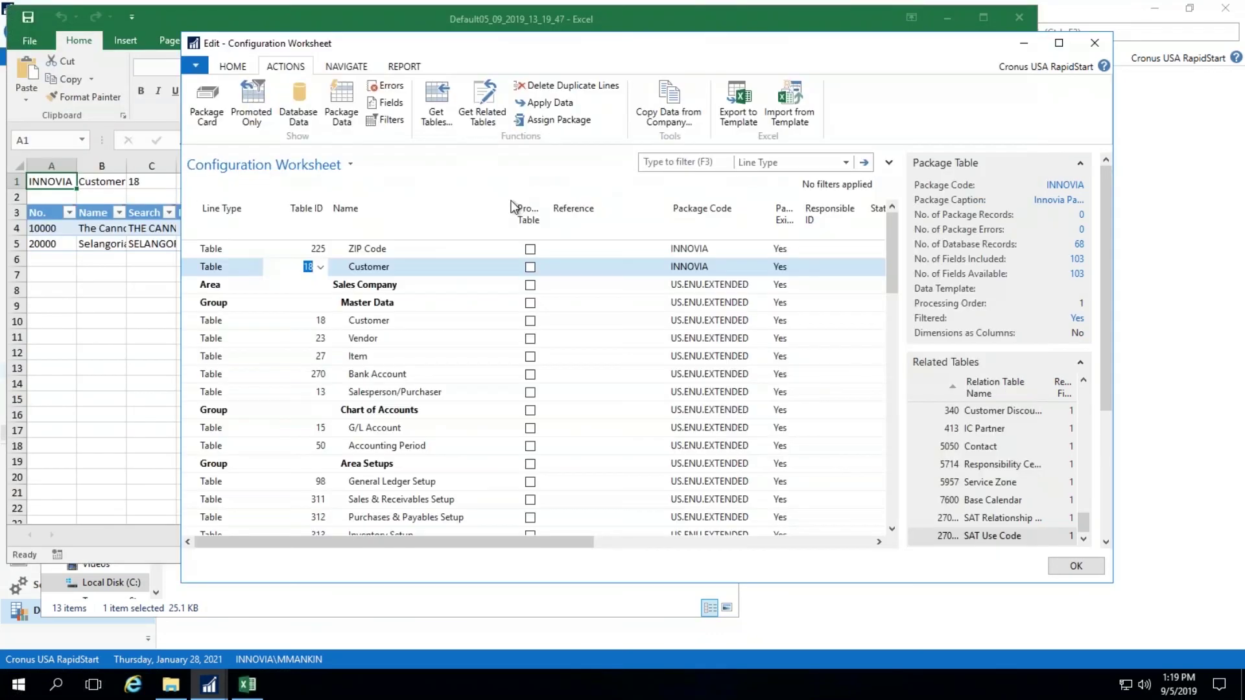
# - Auto-fit the width of all columns in the exported Customer sheet
pyautogui.click(111, 287)
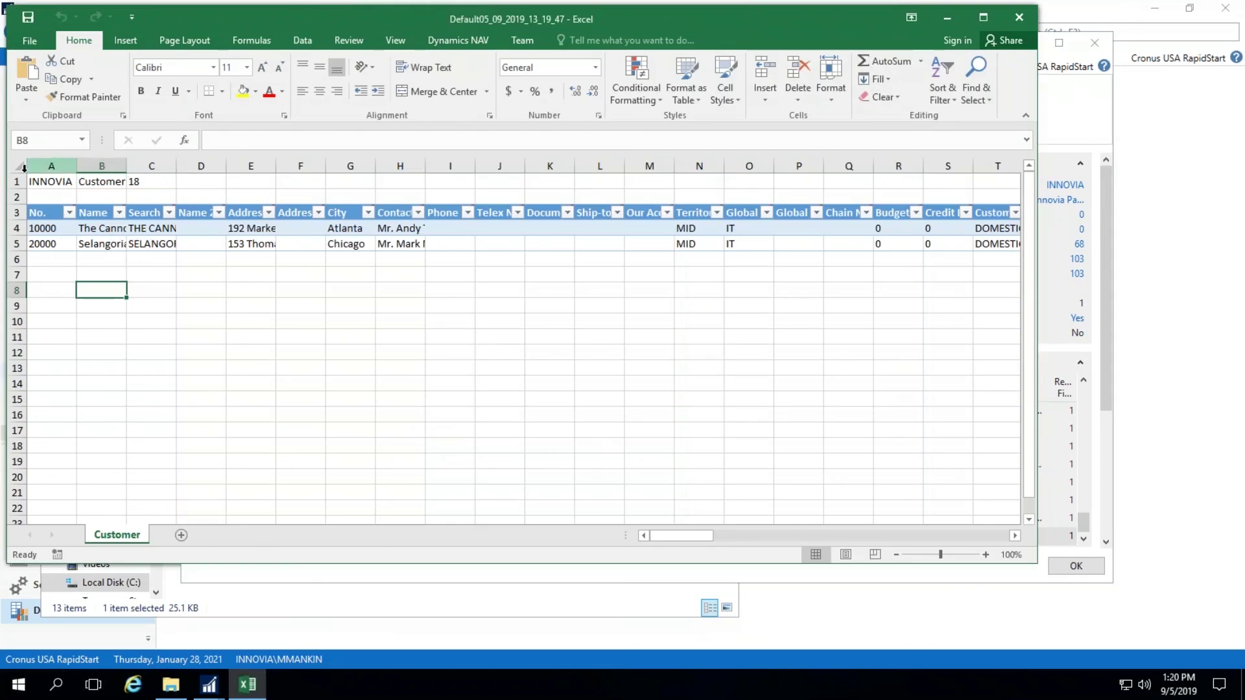
pyautogui.hotkey('ctrl', 'a')
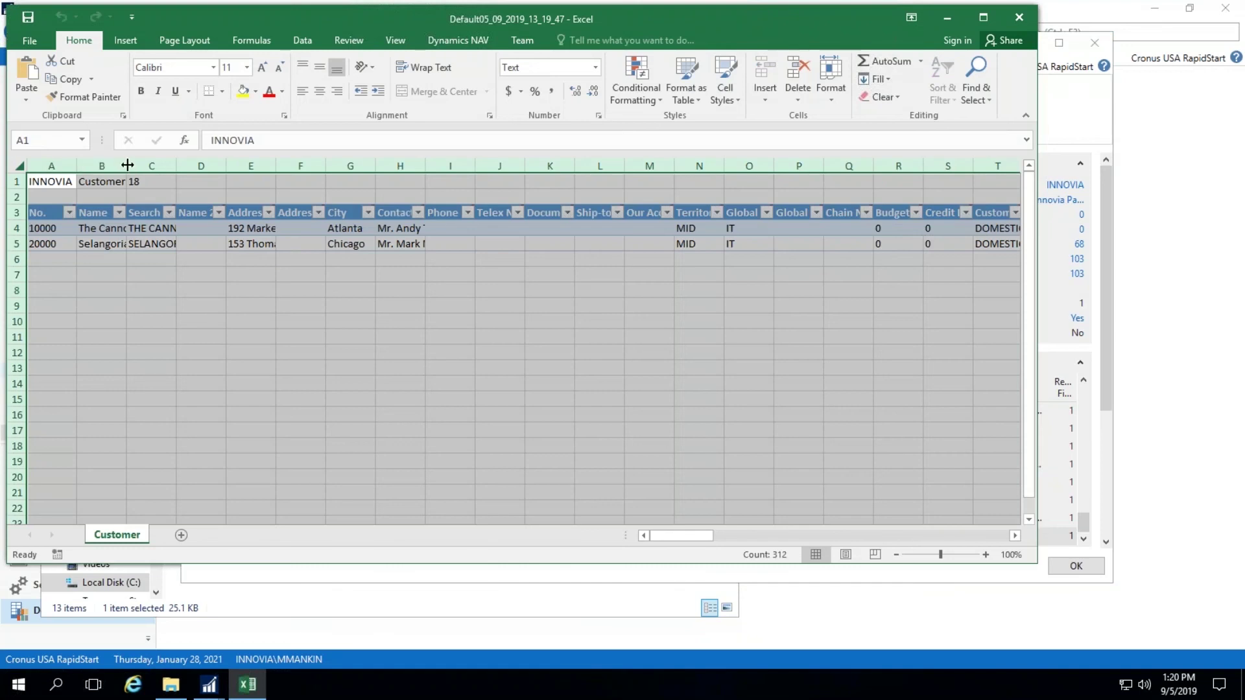
pyautogui.doubleClick(127, 166)
pyautogui.click(120, 273)
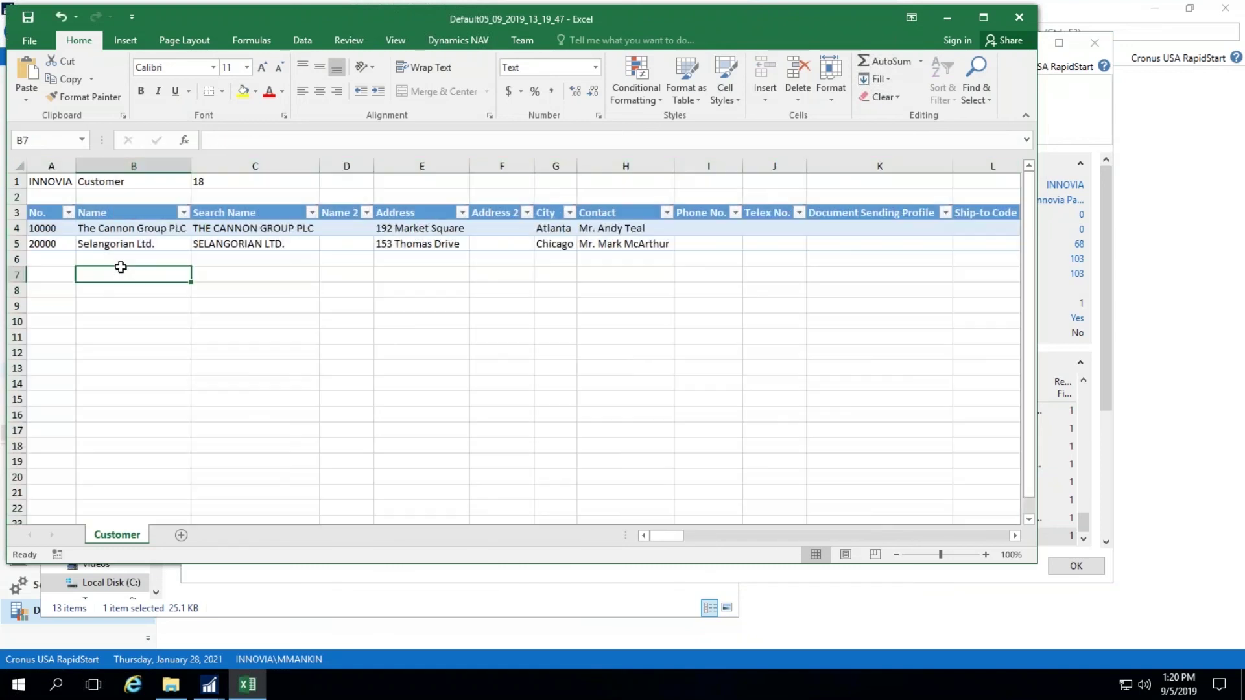
# - Save the workbook as Customer 4 in the "a RapidStart data" folder, replacing the existing file
pyautogui.click(37, 41)
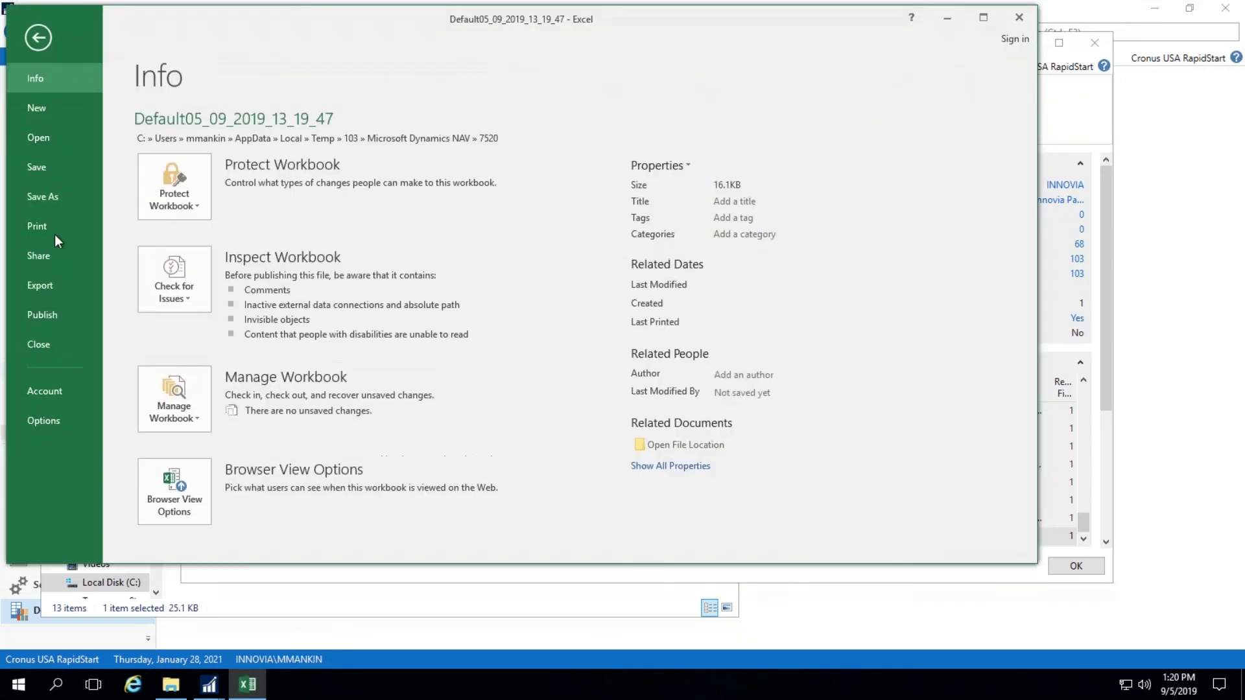
pyautogui.click(67, 203)
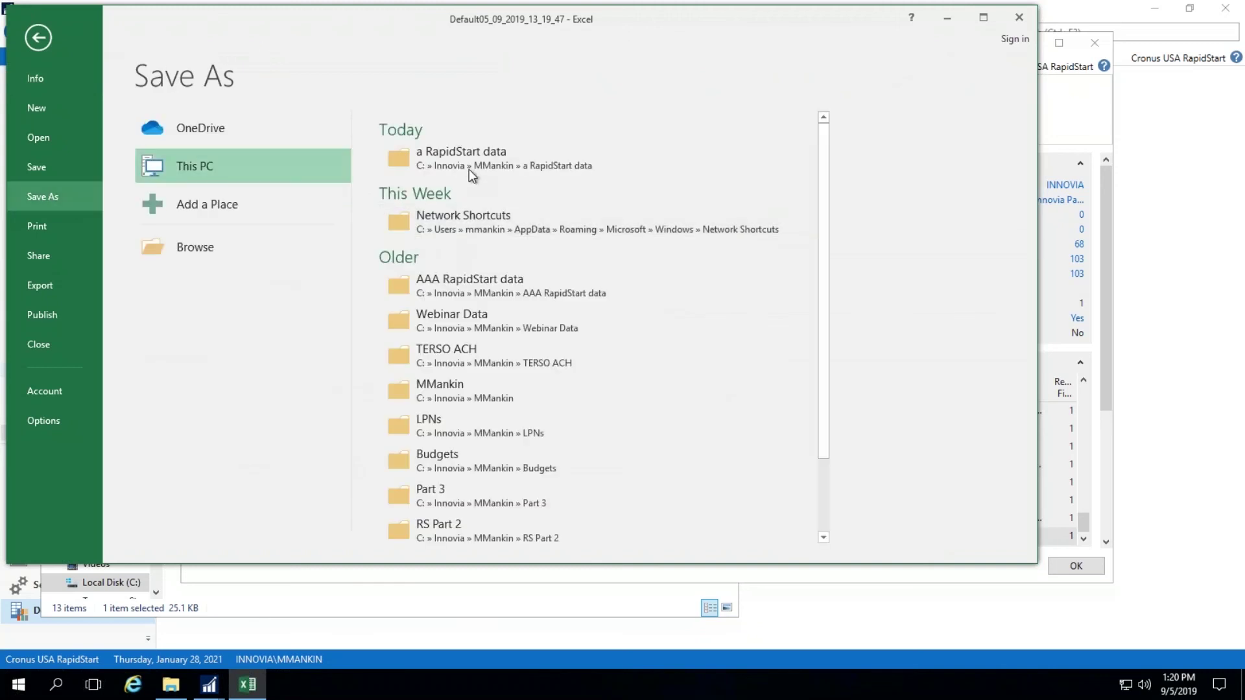
pyautogui.click(466, 158)
pyautogui.click(205, 179)
pyautogui.press('Return')
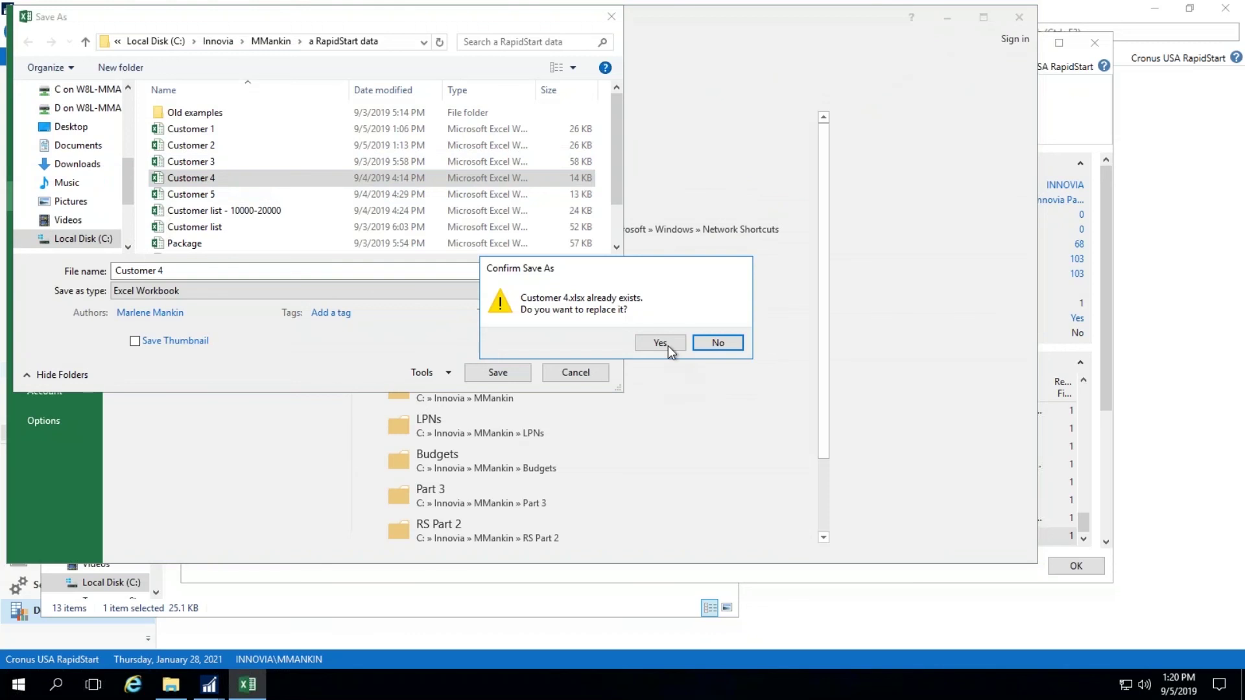
pyautogui.click(660, 343)
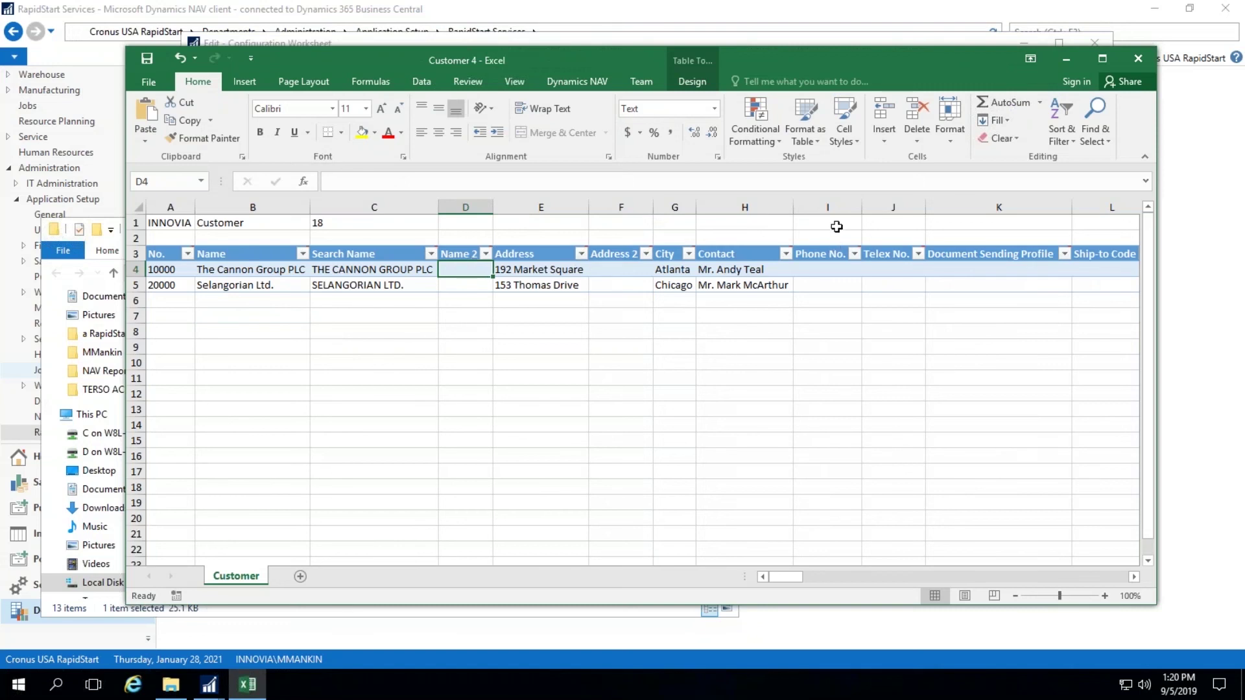
# - Delete every column after Phone No., from column J through CY, in the Customer sheet
pyautogui.click(896, 207)
pyautogui.moveTo(983, 210); pyautogui.dragTo(1002, 259)
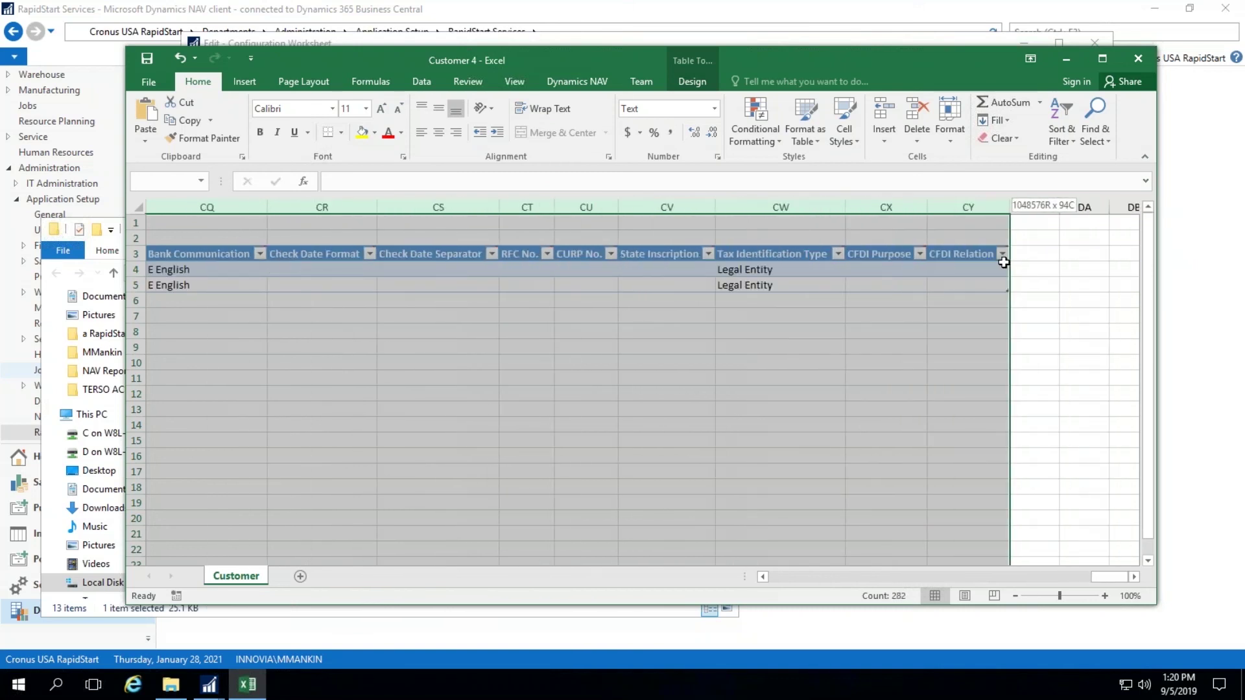
pyautogui.rightClick(986, 263)
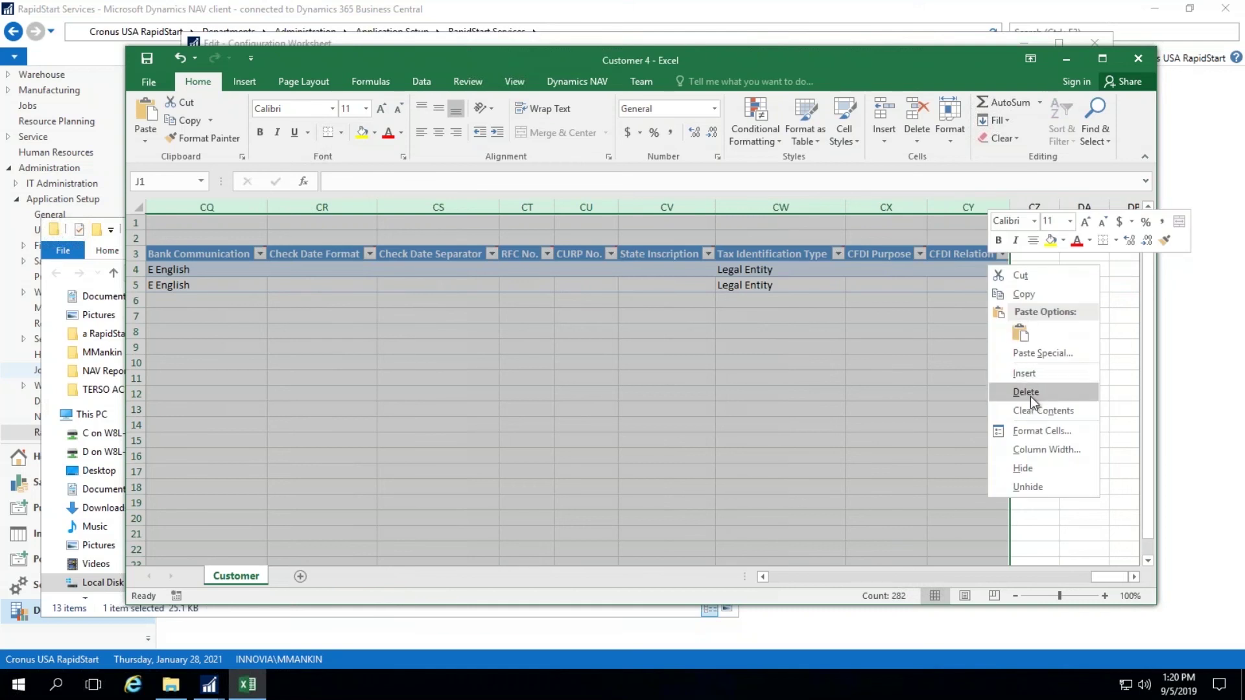
pyautogui.click(1025, 392)
pyautogui.click(548, 364)
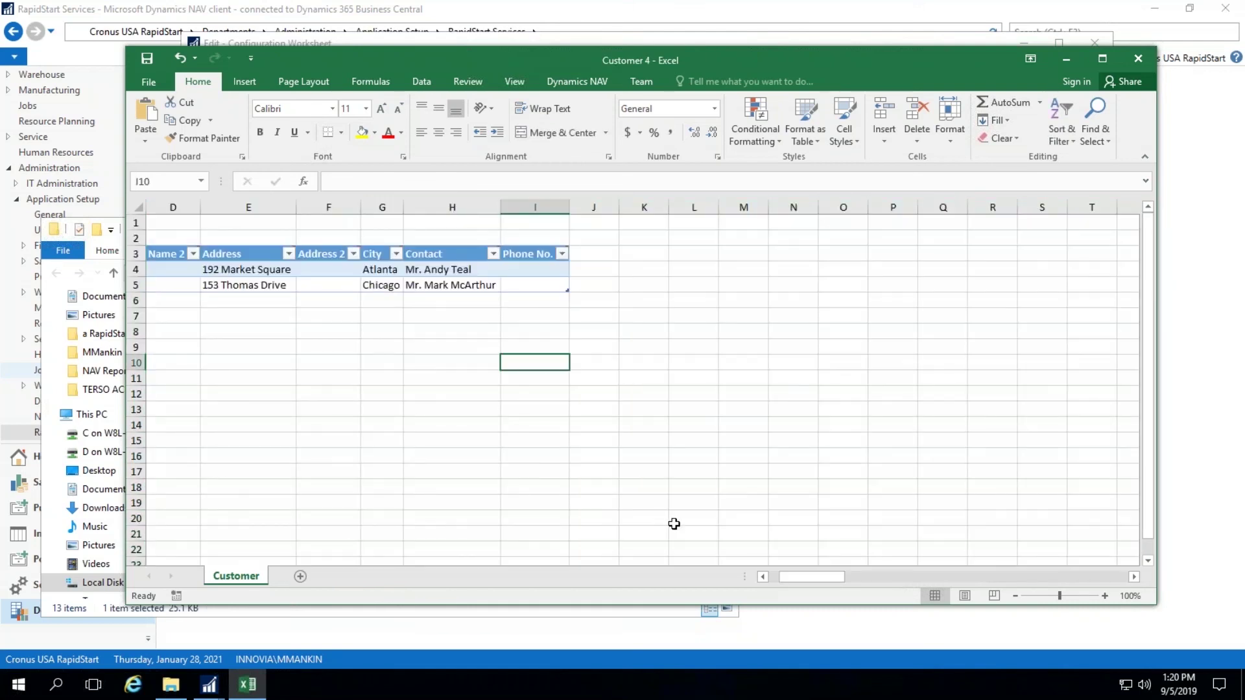
# - Enter TEST in cell D4 and TEST2 in cell D5 of the Name 2 column, then save and close the workbook
pyautogui.moveTo(776, 578); pyautogui.dragTo(767, 577)
pyautogui.click(810, 267)
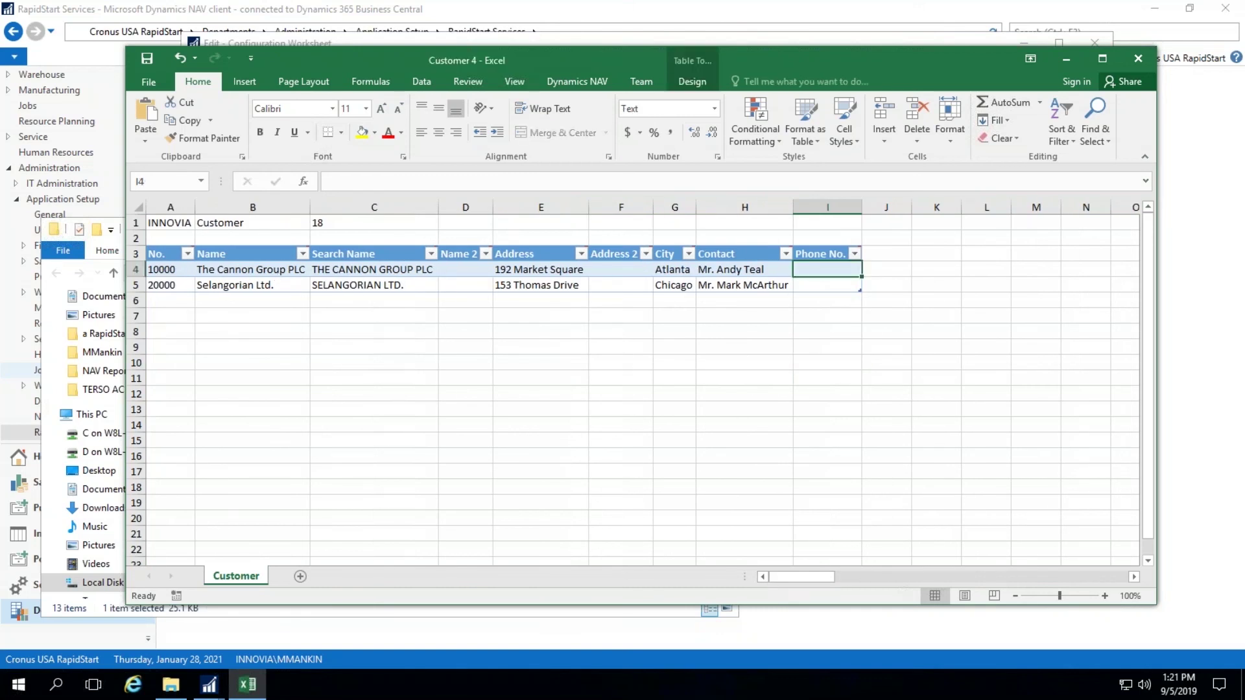
pyautogui.click(481, 272)
pyautogui.write('TEST')
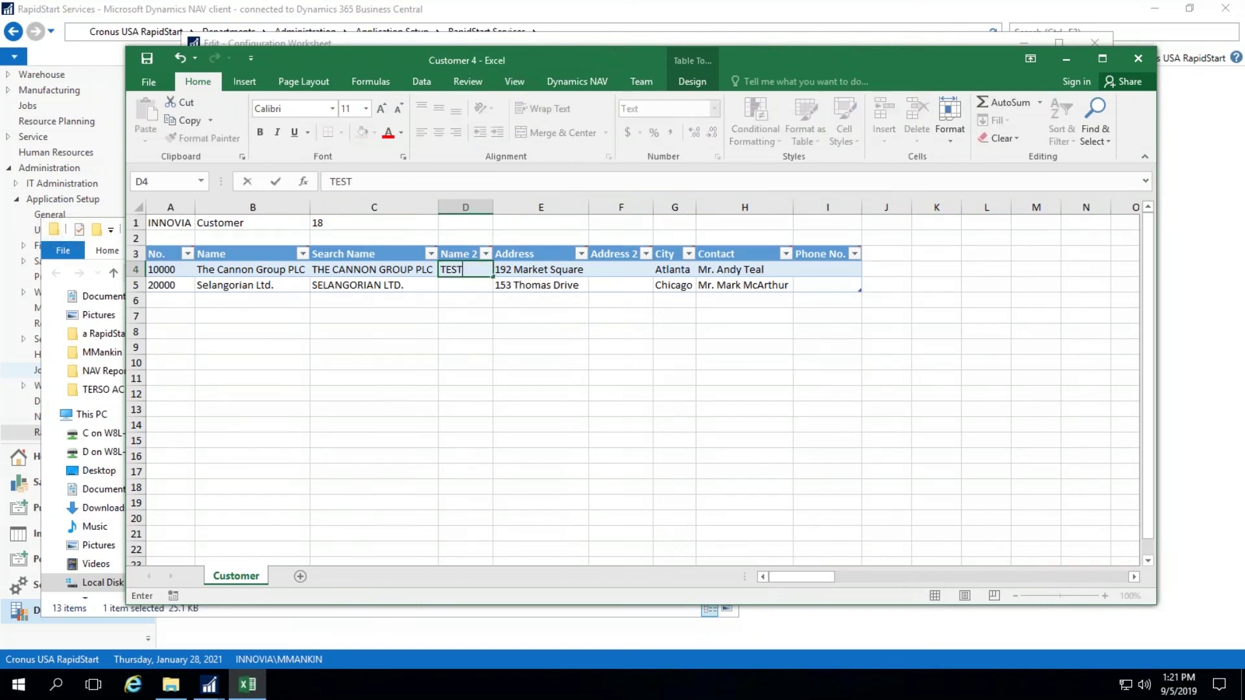
pyautogui.press('Return')
pyautogui.write("'te")
pyautogui.press('BackSpace')
pyautogui.press('BackSpace')
pyautogui.press('BackSpace')
pyautogui.write('test@')
pyautogui.press('BackSpace')
pyautogui.write('2')
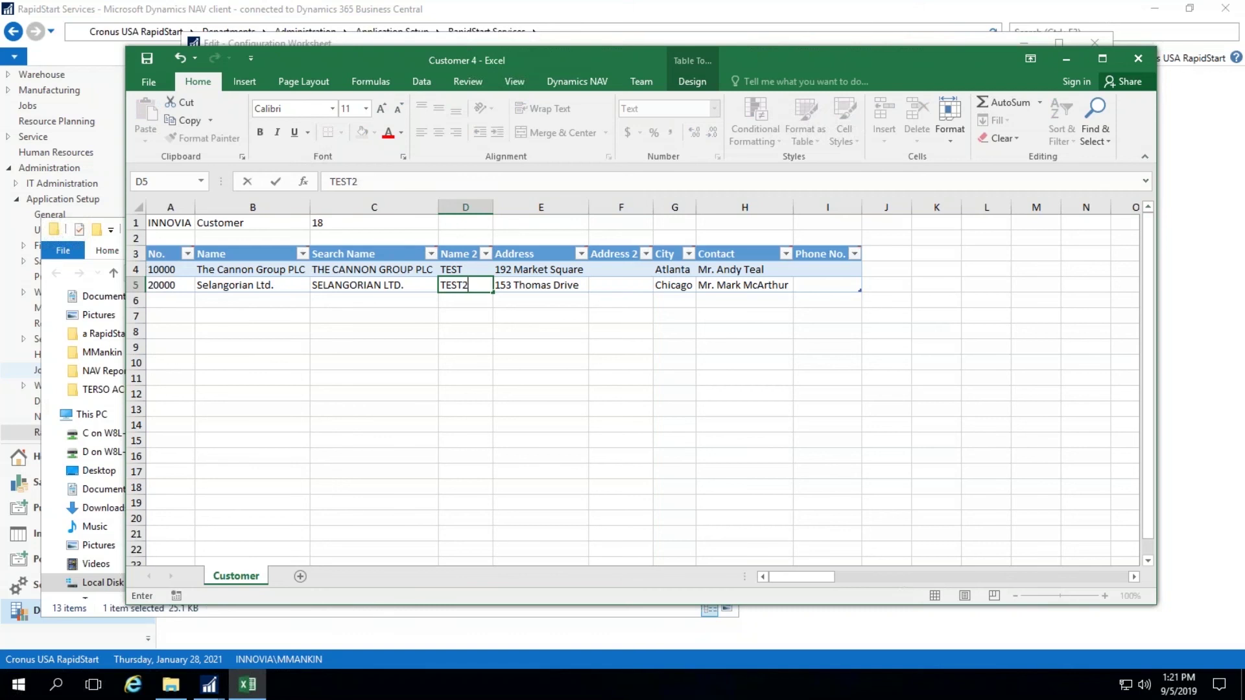
pyautogui.hotkey('ctrl', 'Return')
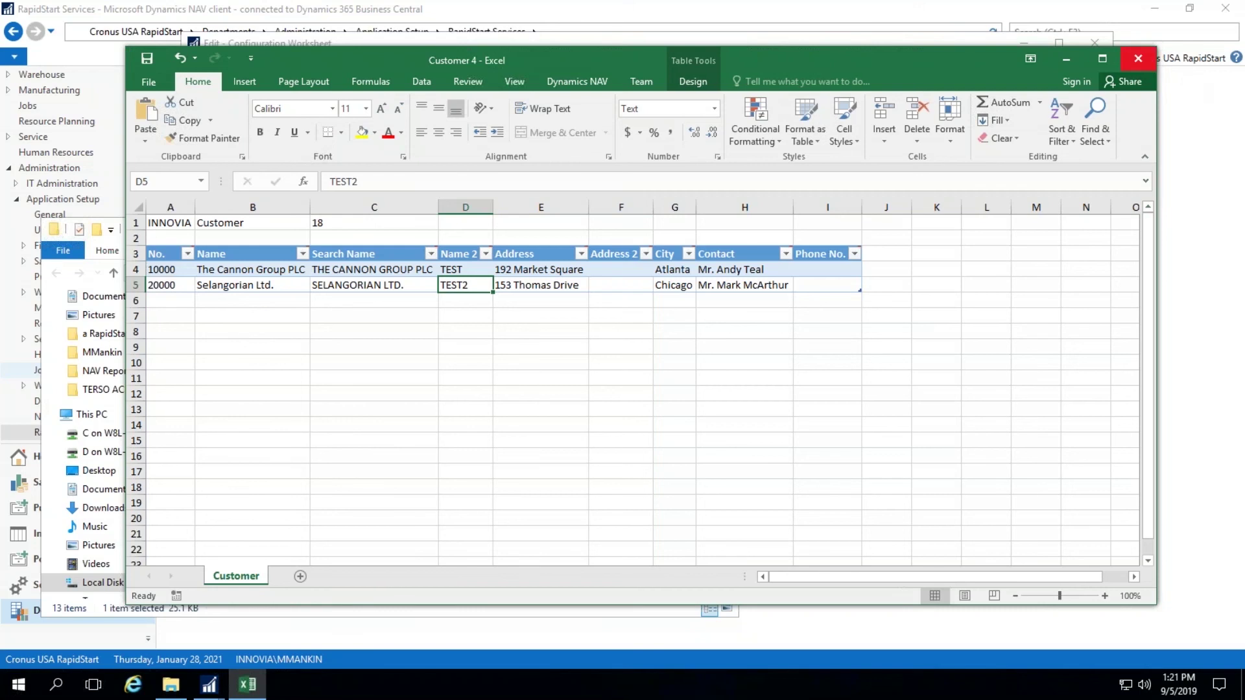
pyautogui.click(1138, 58)
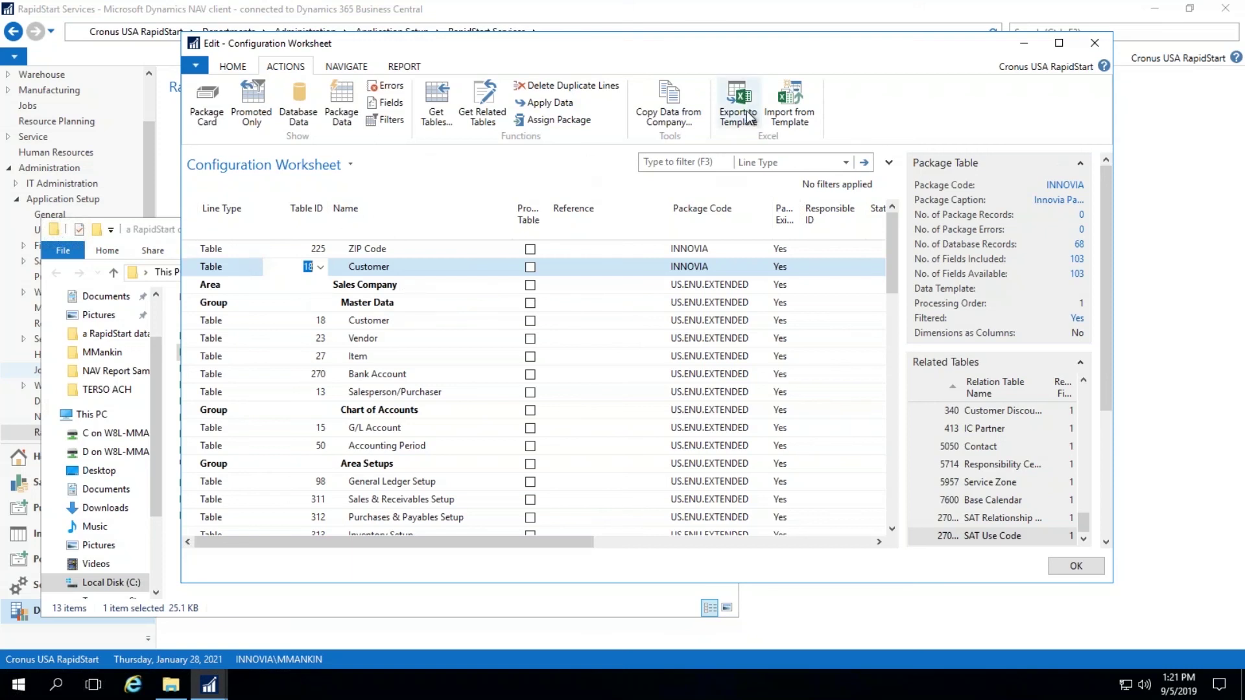
# - Import the Customer 4 workbook from the Excel template into the INNOVIA package's Customer table
pyautogui.click(789, 107)
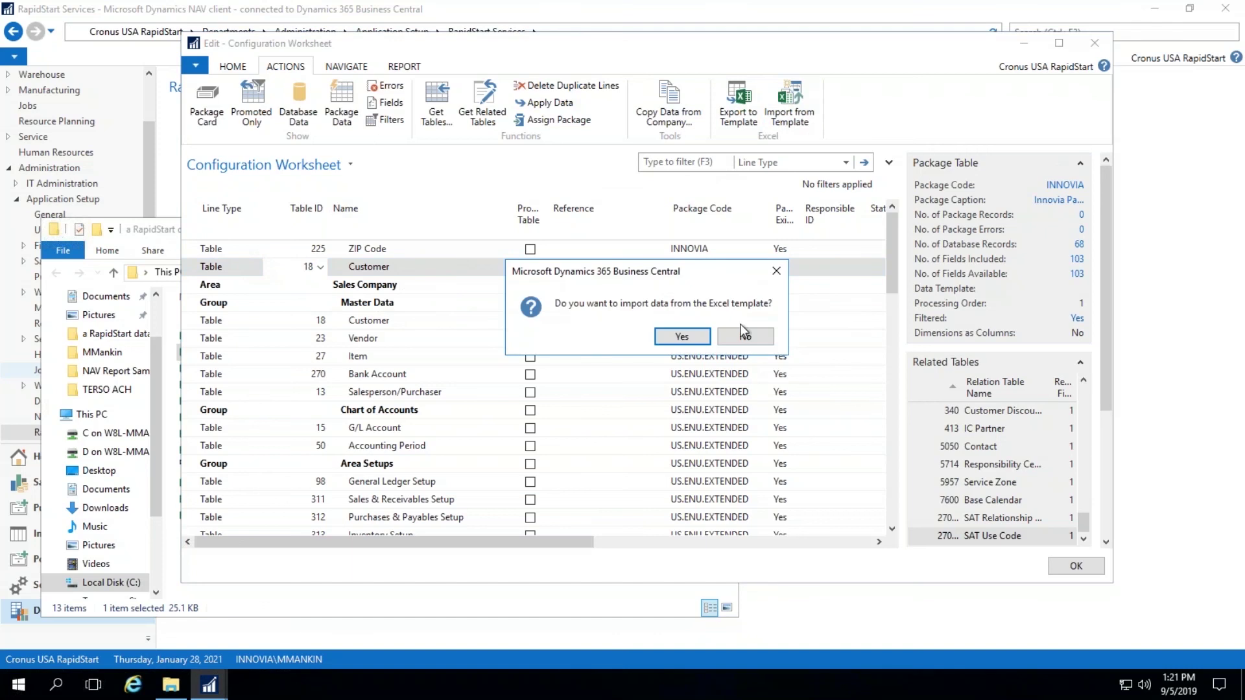
pyautogui.click(682, 337)
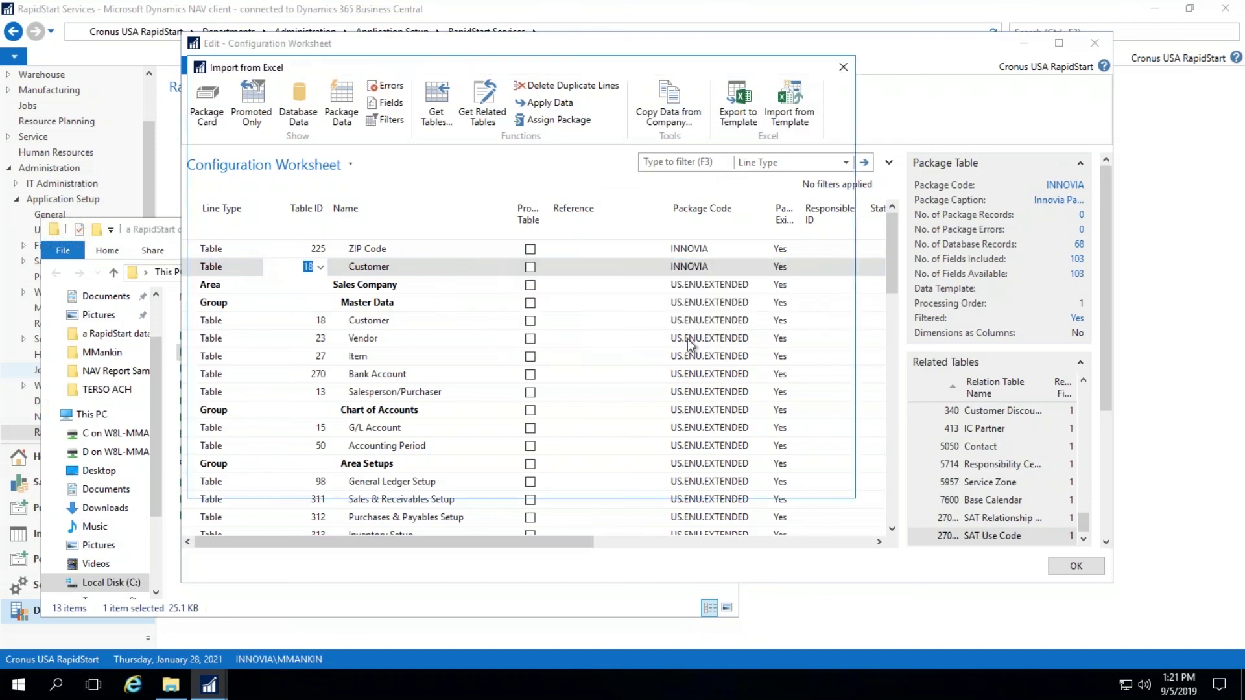
pyautogui.doubleClick(387, 230)
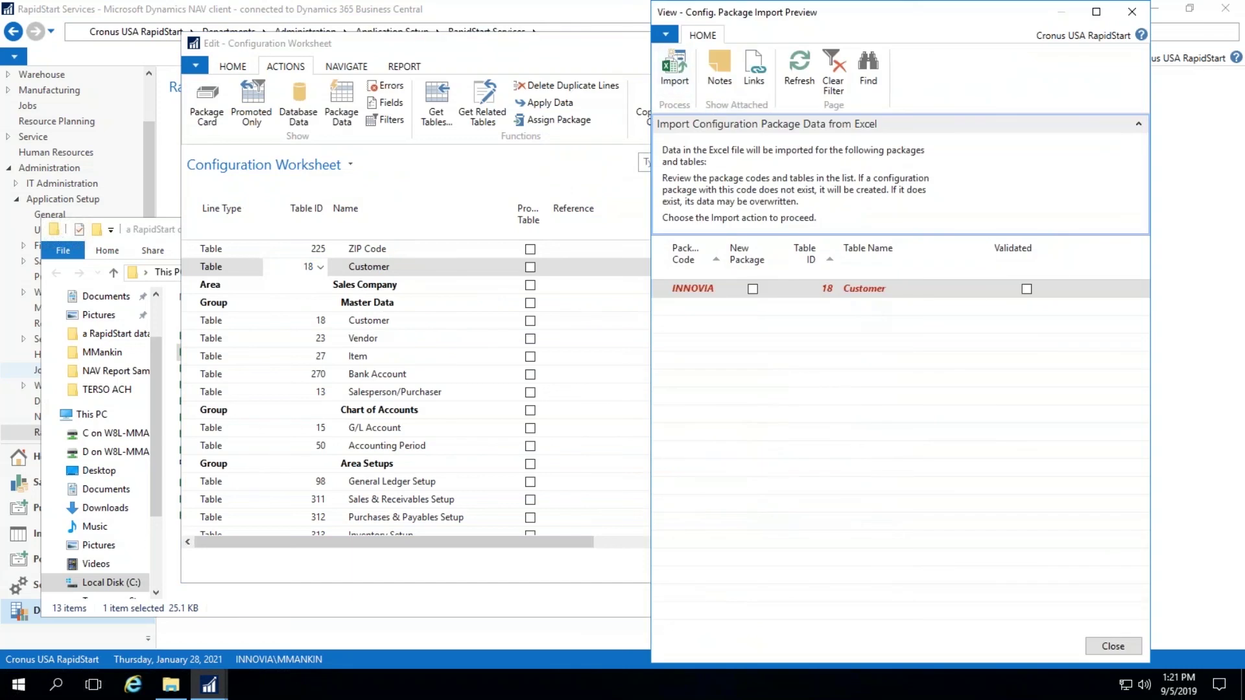
pyautogui.click(685, 86)
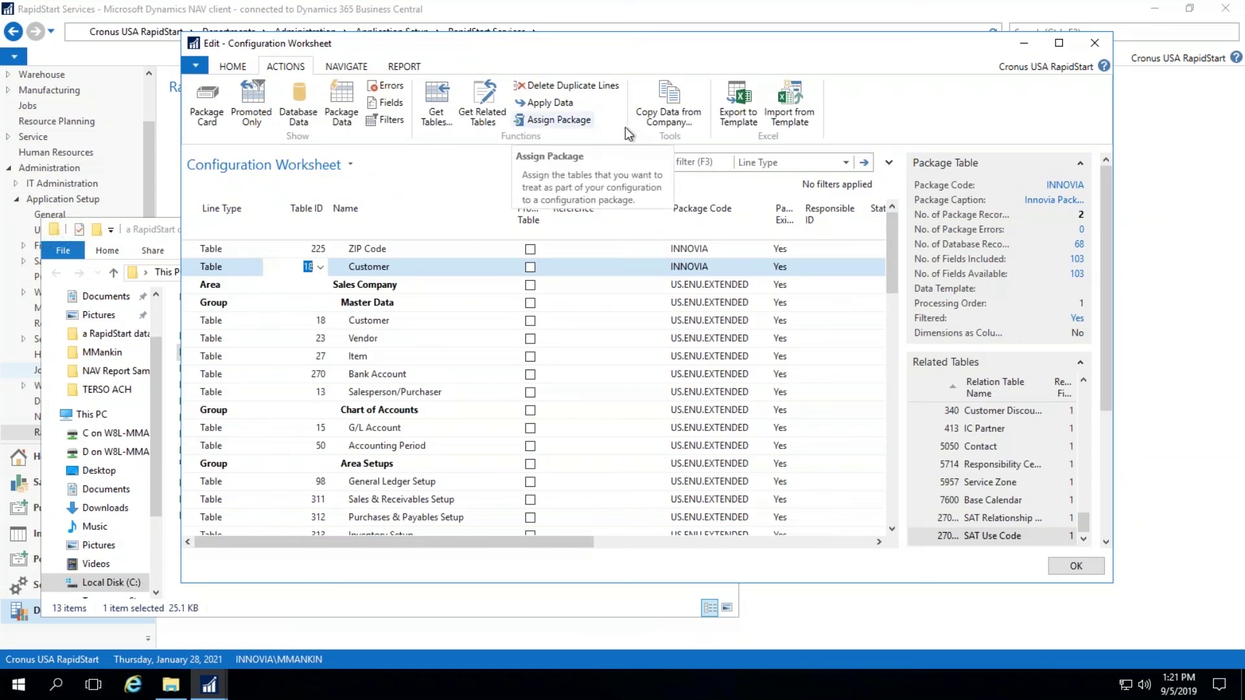
# - Review the Customer line's imported package records, including Name 2, and apply the package data
pyautogui.click(527, 104)
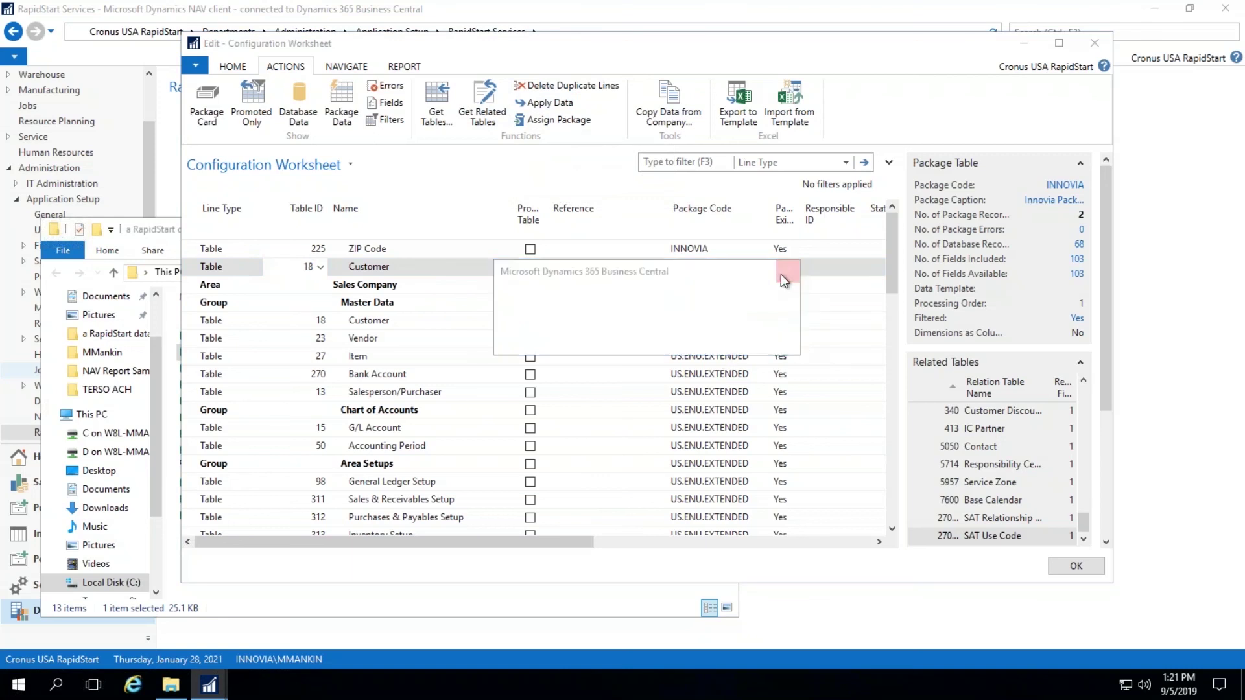
pyautogui.click(785, 271)
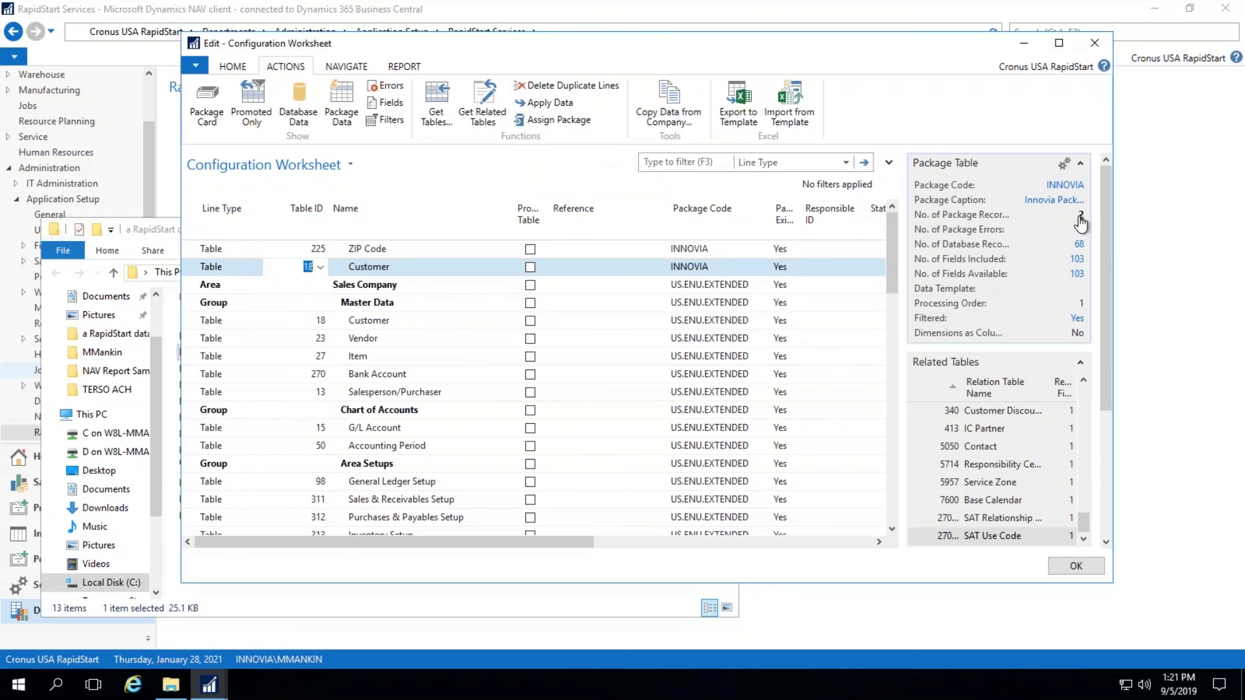
pyautogui.click(1080, 218)
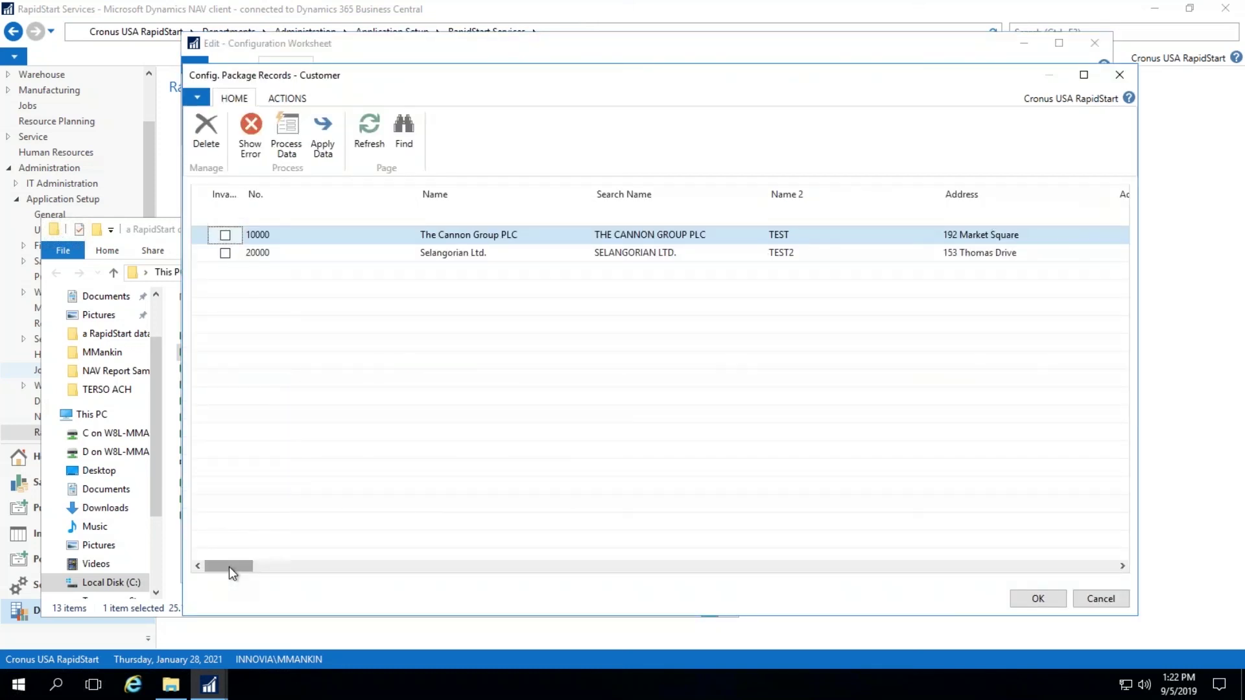
pyautogui.moveTo(228, 566)
pyautogui.mouseDown()
pyautogui.moveTo(352, 592)
pyautogui.moveTo(639, 605)
pyautogui.moveTo(934, 586)
pyautogui.moveTo(953, 569)
pyautogui.moveTo(728, 553)
pyautogui.moveTo(207, 564)
pyautogui.mouseUp()
pyautogui.click(1097, 598)
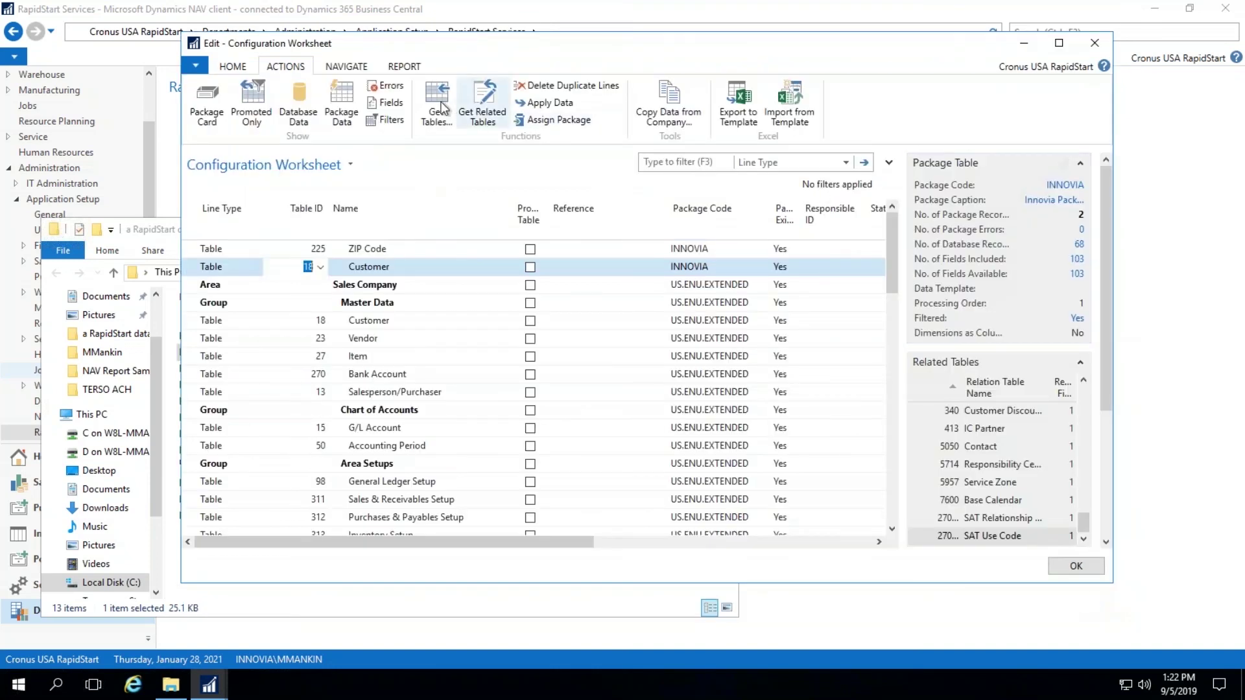
pyautogui.click(531, 102)
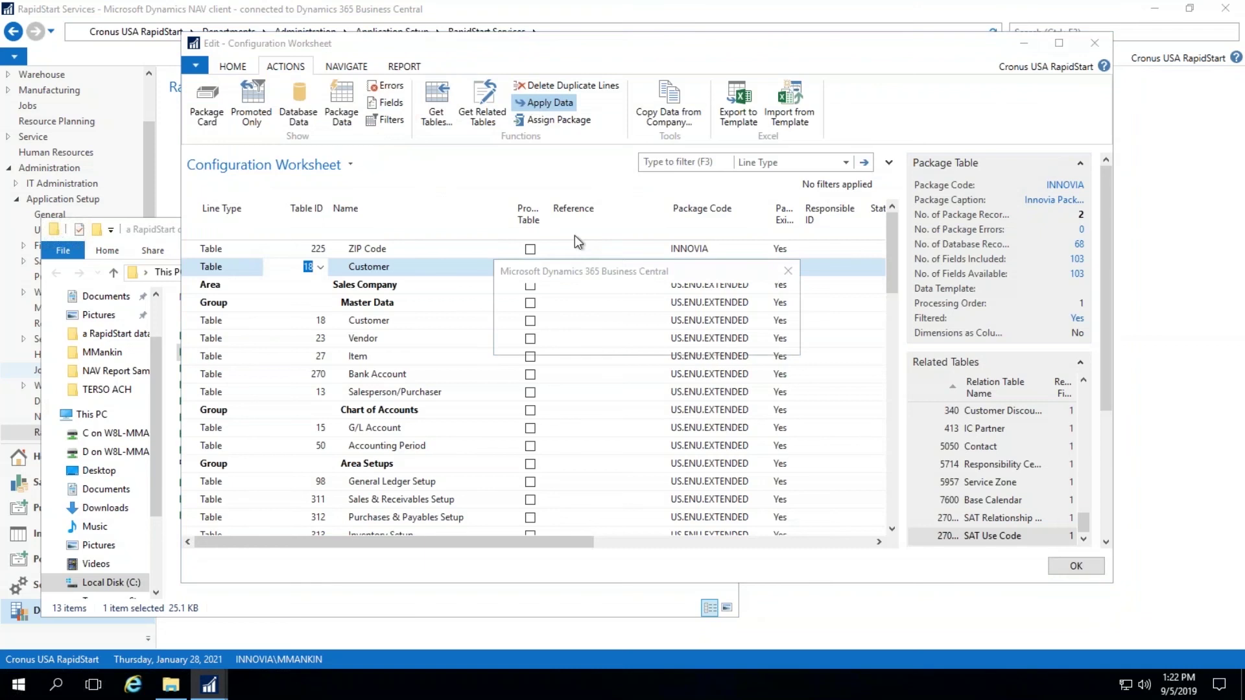
pyautogui.click(700, 341)
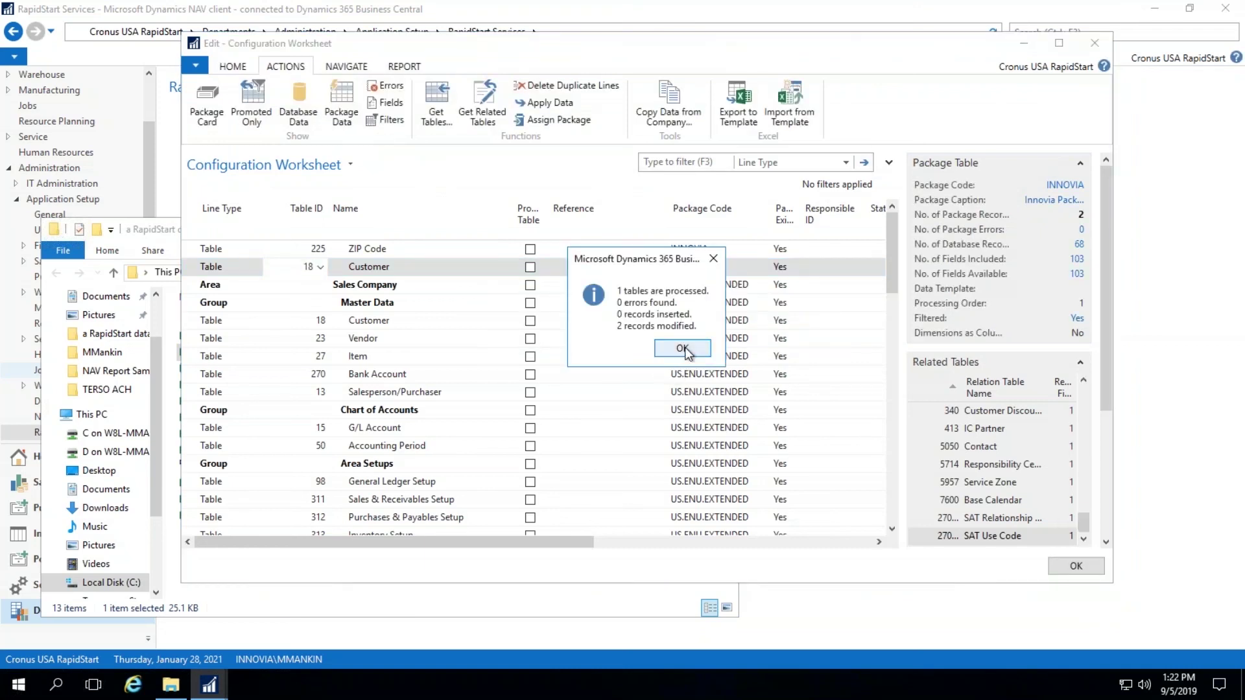
# - Dismiss the apply results and inspect The Cannon Group PLC and Selangorian Ltd. in the Customer table's database records
pyautogui.press('Return')
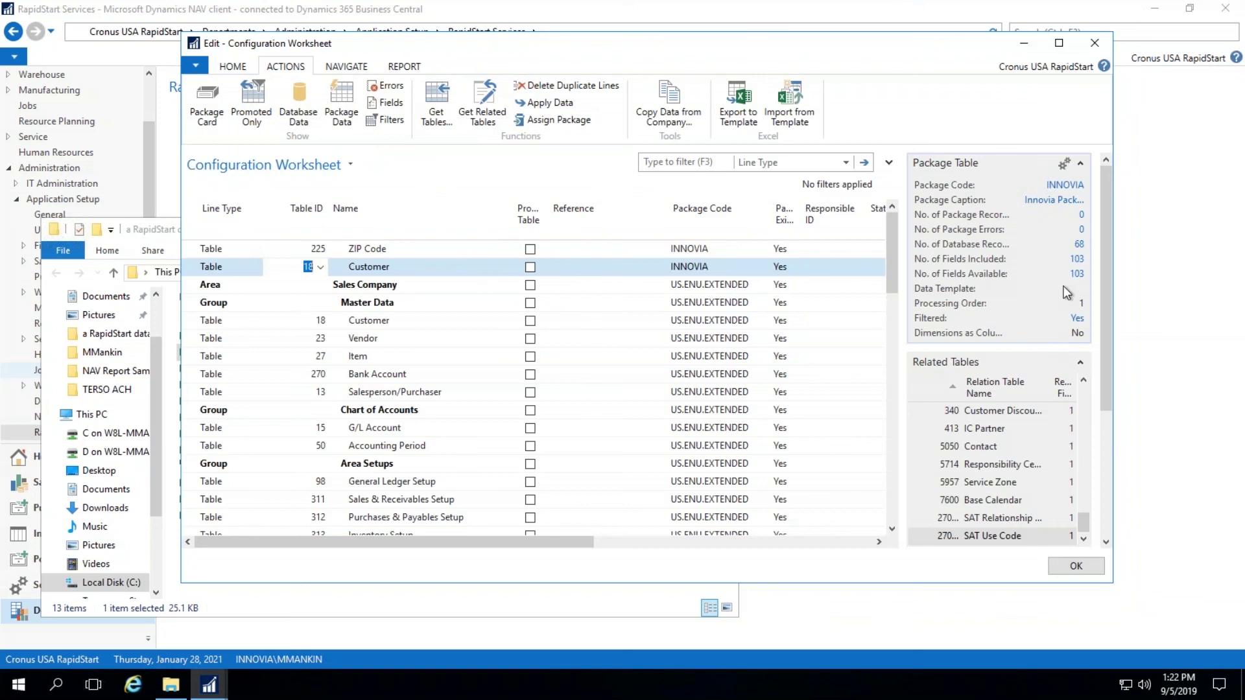
pyautogui.click(1079, 246)
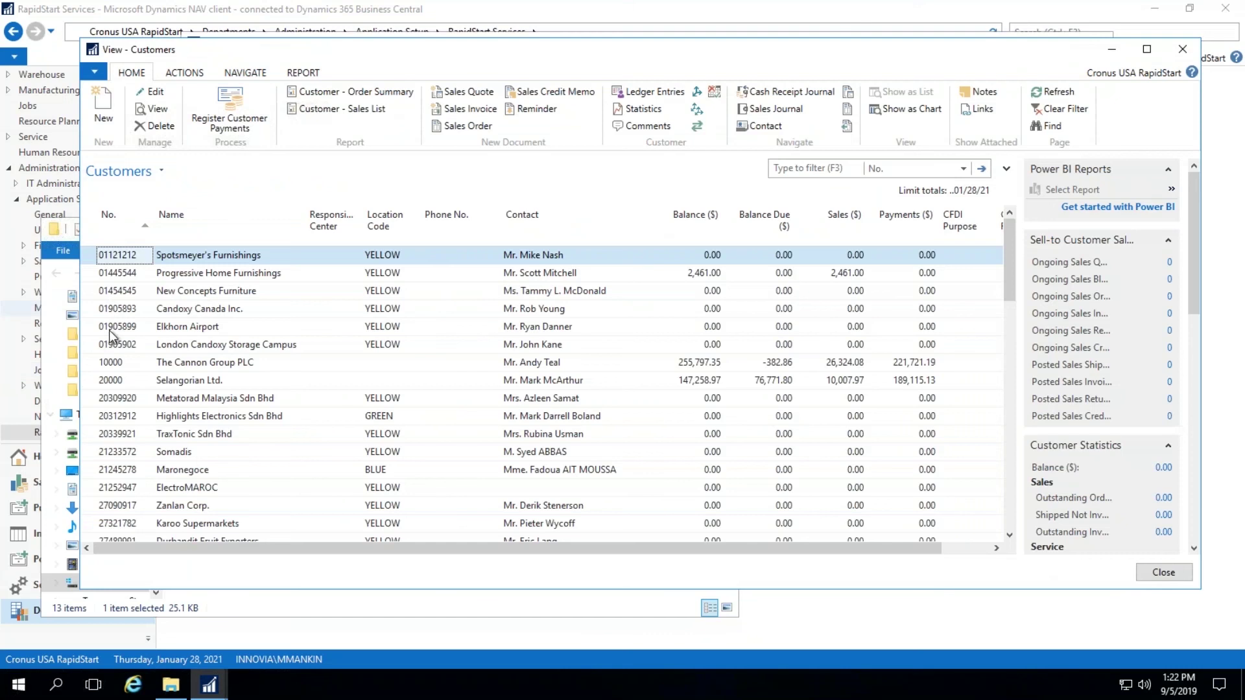
pyautogui.click(94, 365)
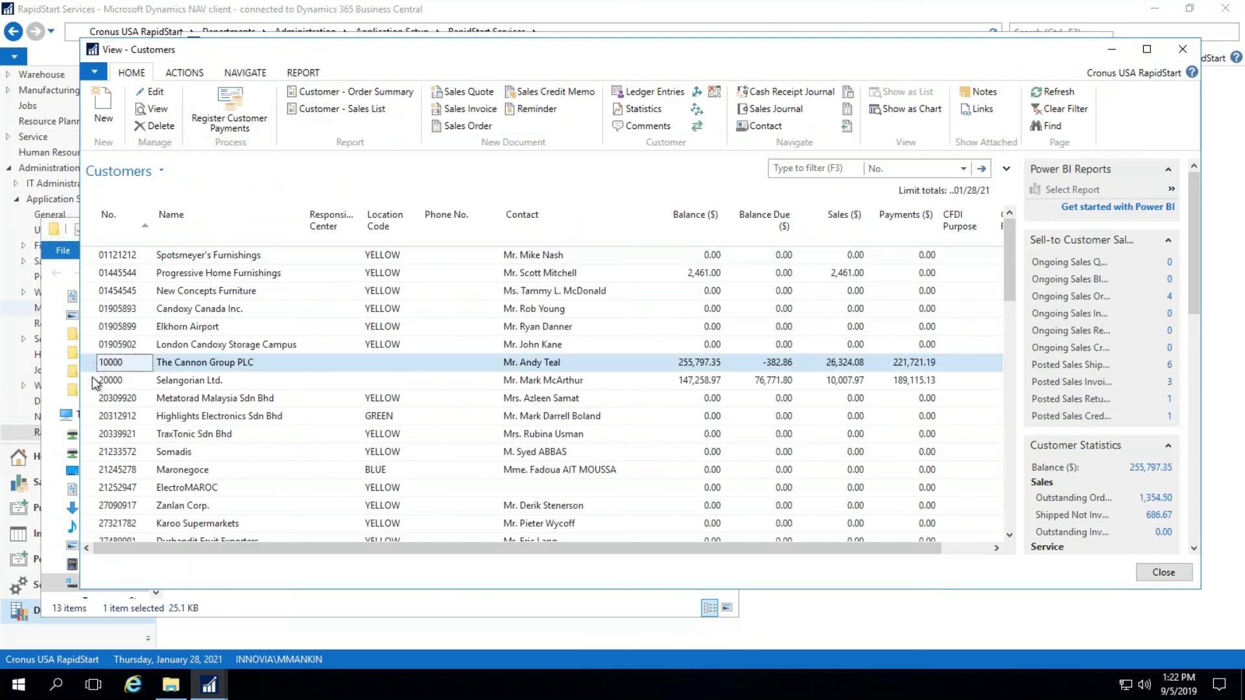
pyautogui.keyDown('shift'); pyautogui.click(96, 381); pyautogui.keyUp('shift')
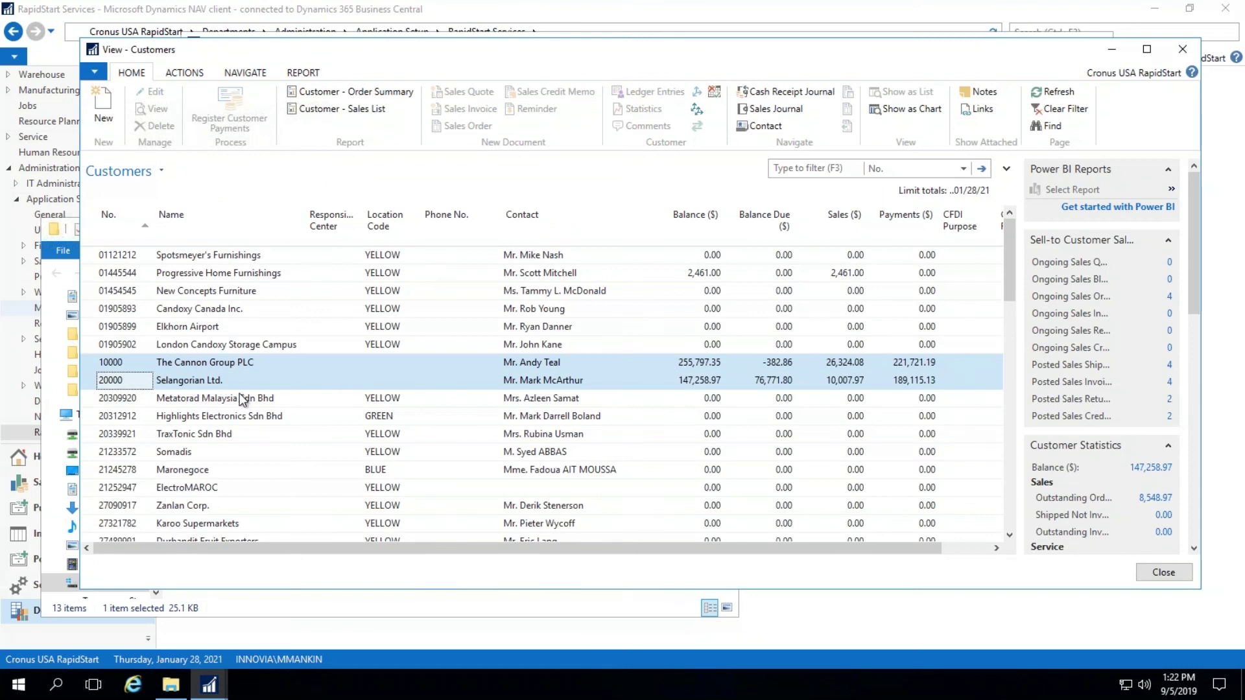
pyautogui.click(389, 364)
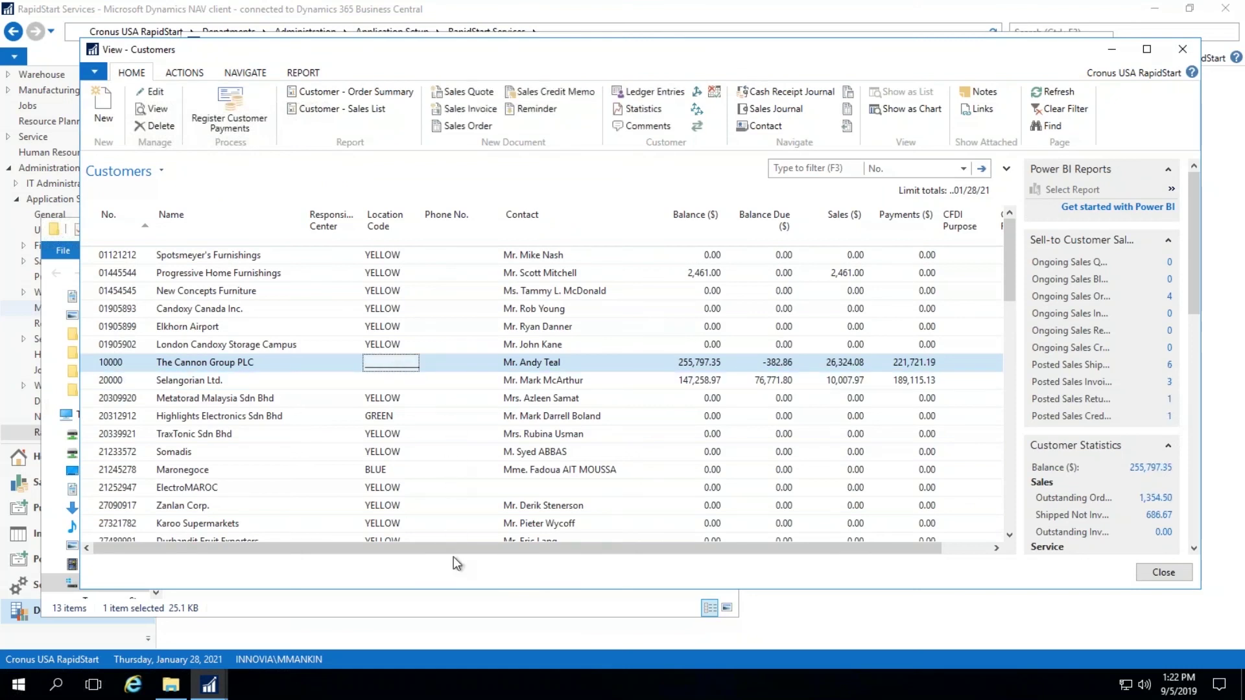
pyautogui.moveTo(485, 544); pyautogui.dragTo(660, 550)
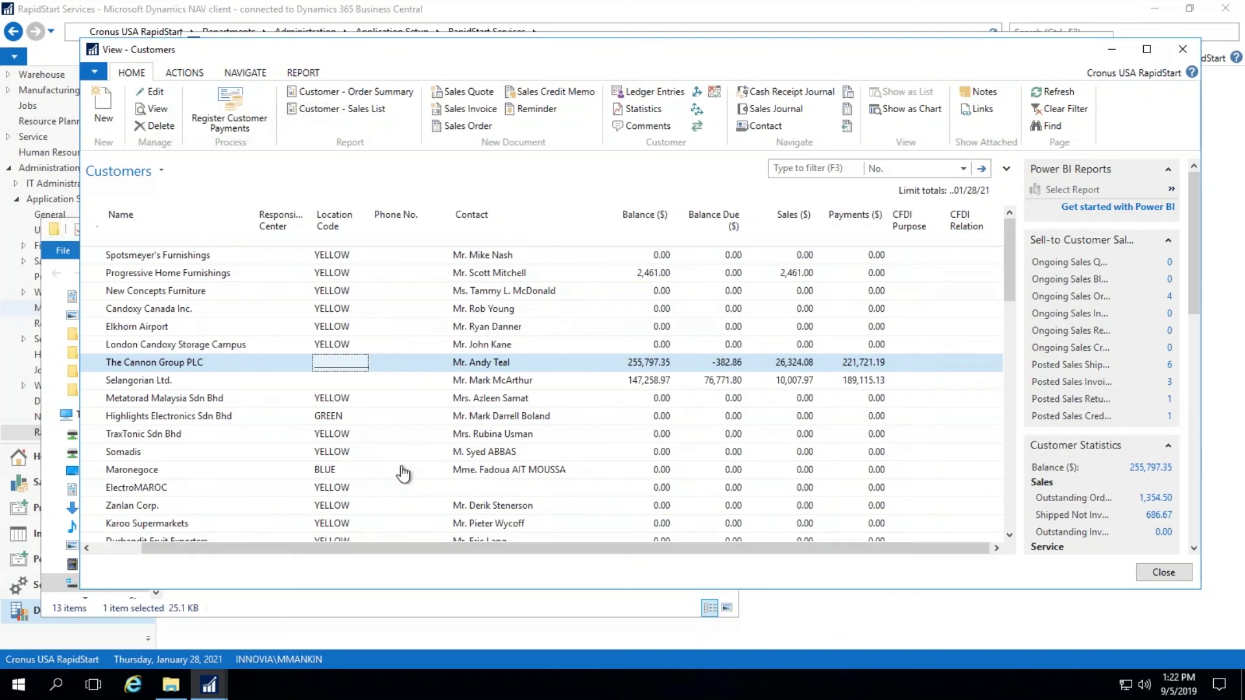
# - Examine the Invoicing, Payments and Shipping fields on The Cannon Group PLC's customer card, then close the card and the customer list
pyautogui.click(155, 92)
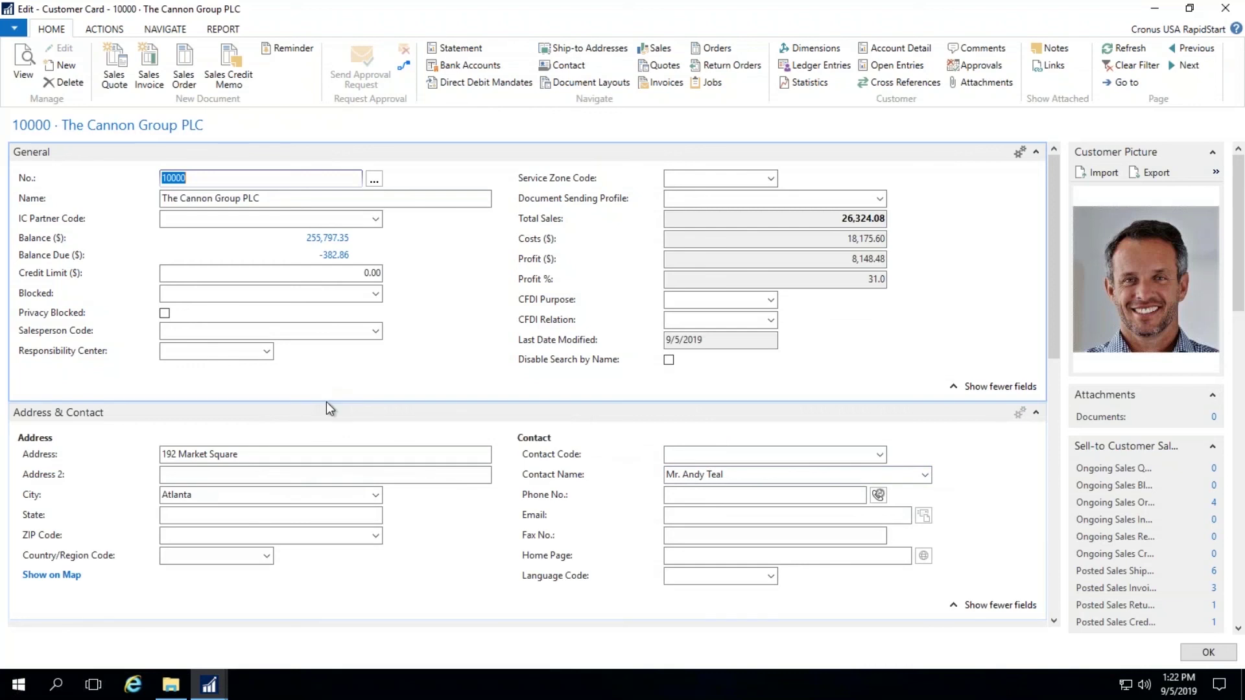
pyautogui.scroll(-3, 344, 422)
pyautogui.scroll(-3, 346, 421)
pyautogui.scroll(-3, 364, 425)
pyautogui.scroll(-3, 379, 427)
pyautogui.scroll(-5, 415, 408)
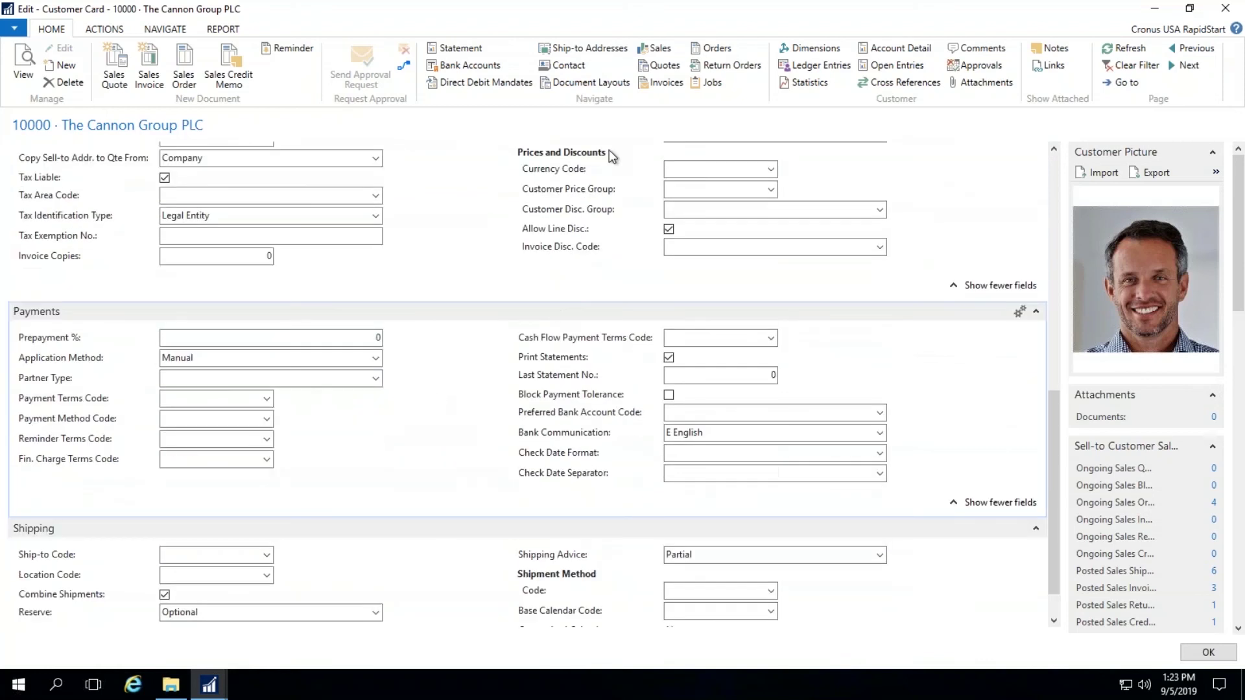
pyautogui.scroll(3, 617, 211)
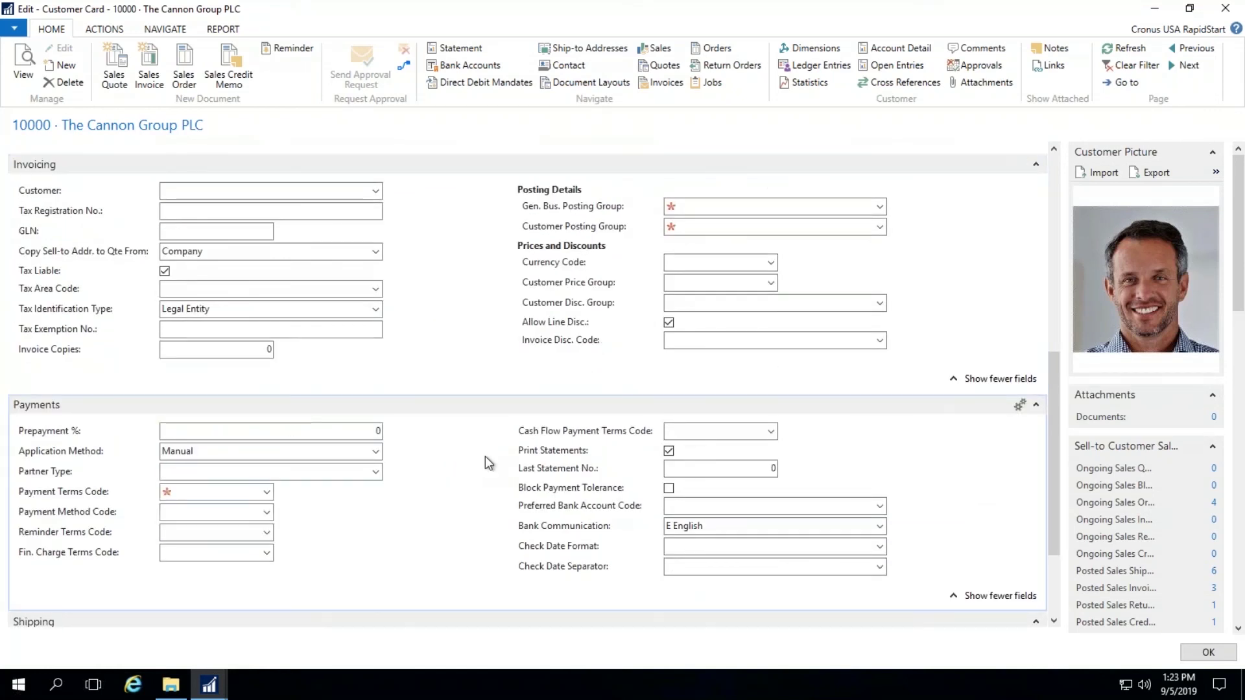
pyautogui.scroll(-4, 527, 459)
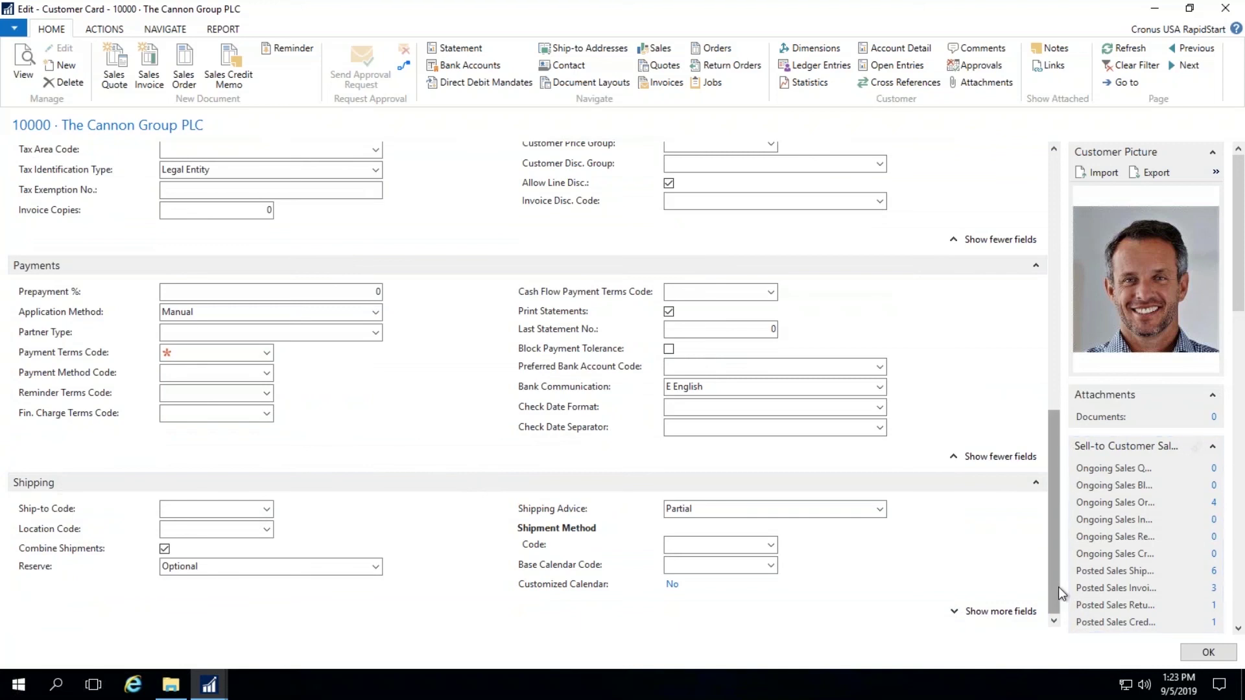
pyautogui.moveTo(1060, 548); pyautogui.dragTo(1060, 279)
pyautogui.click(1209, 653)
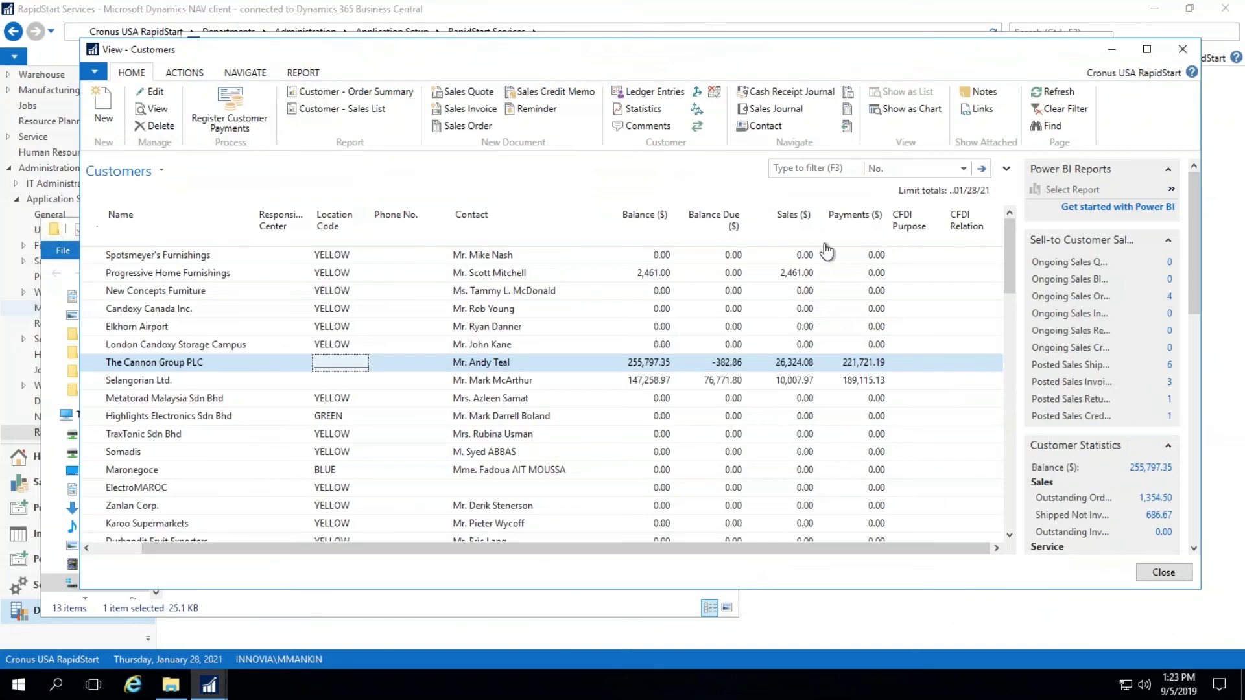
pyautogui.click(1184, 50)
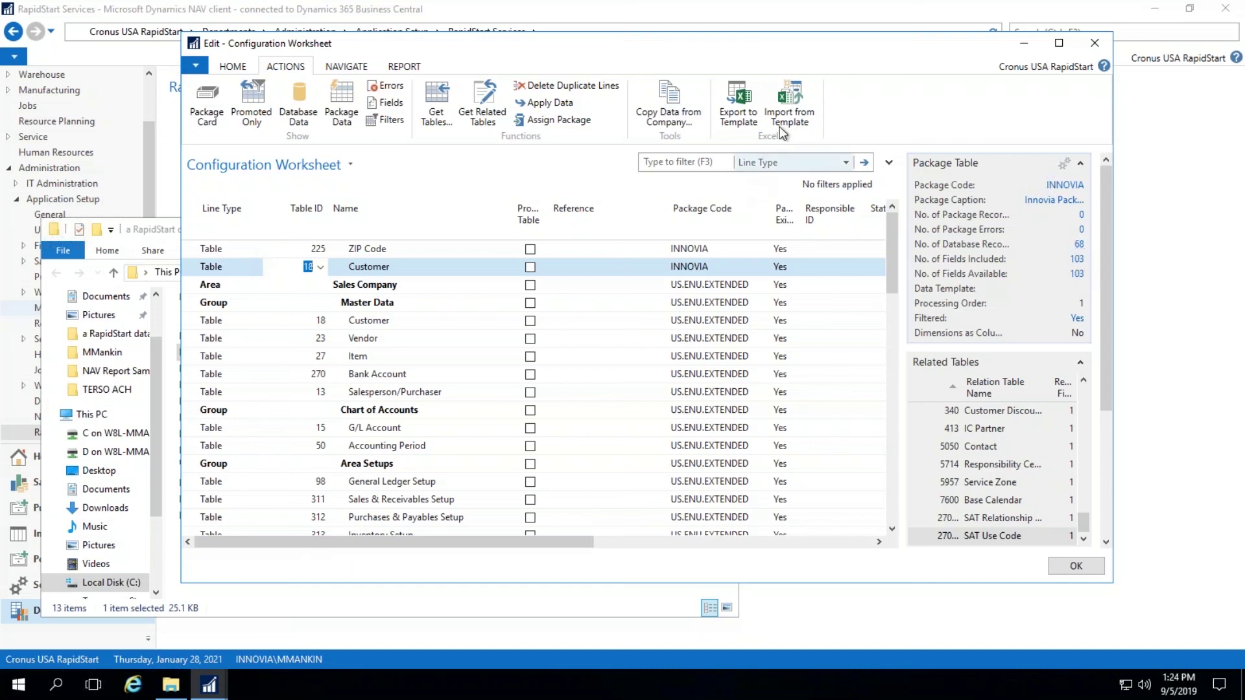
pyautogui.click(790, 114)
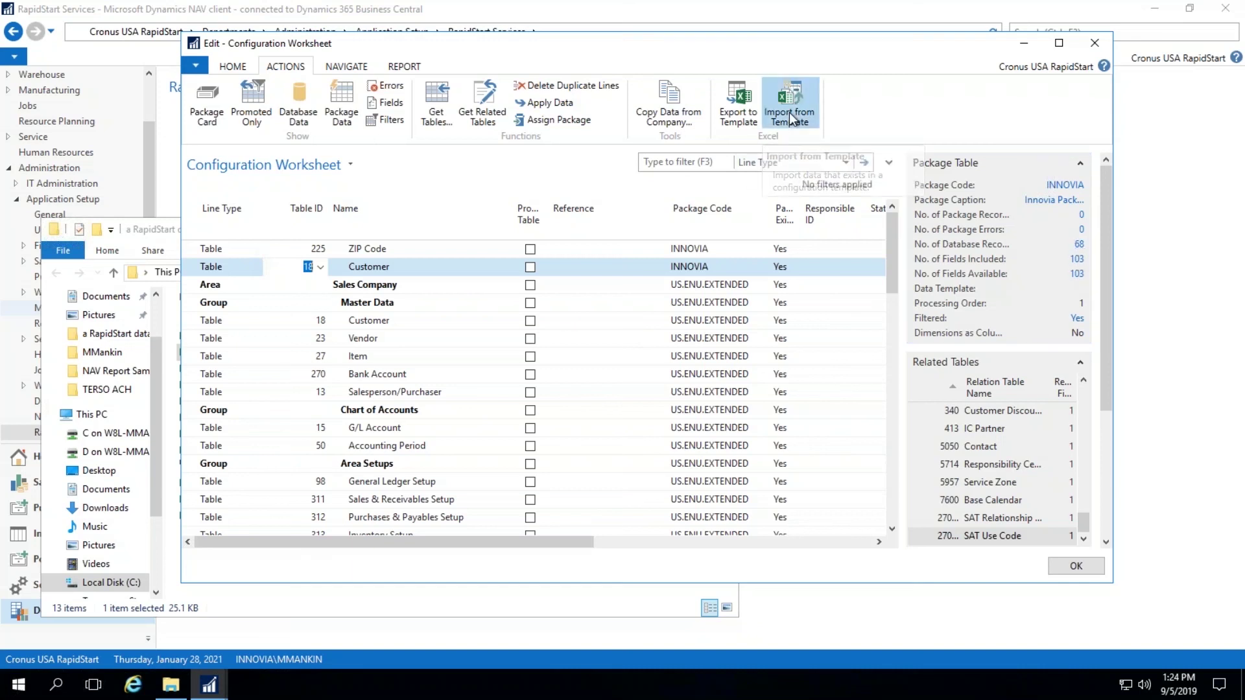
pyautogui.click(682, 336)
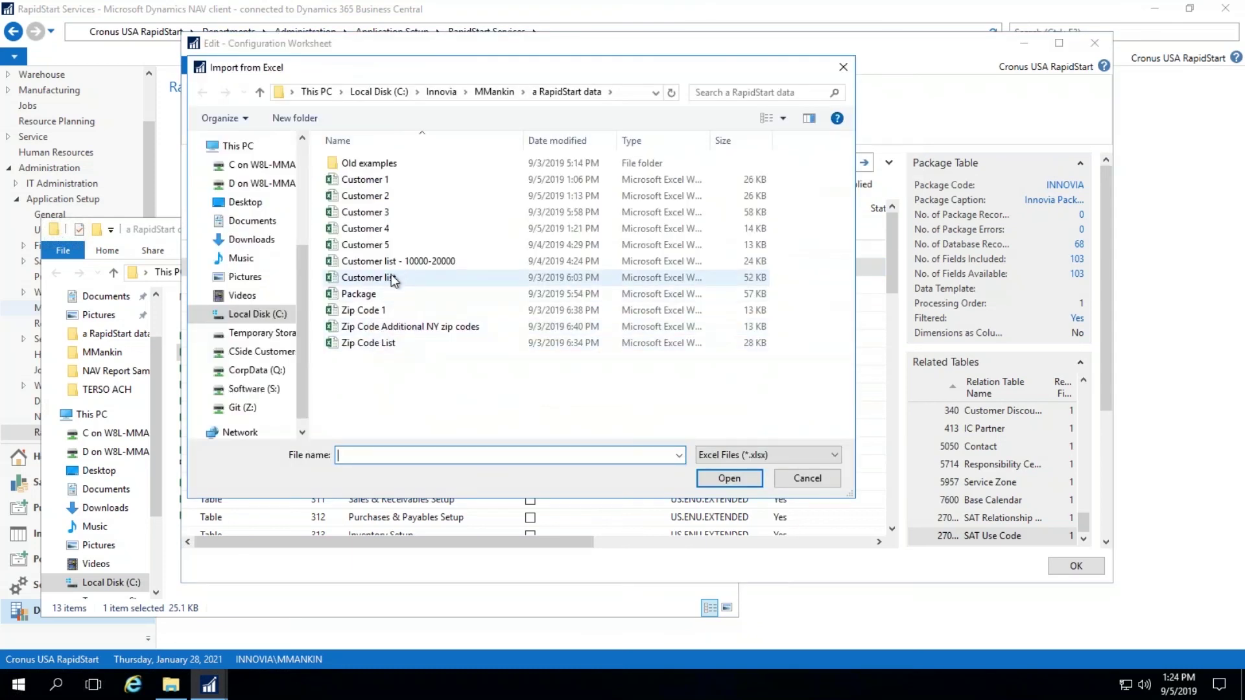
pyautogui.click(432, 266)
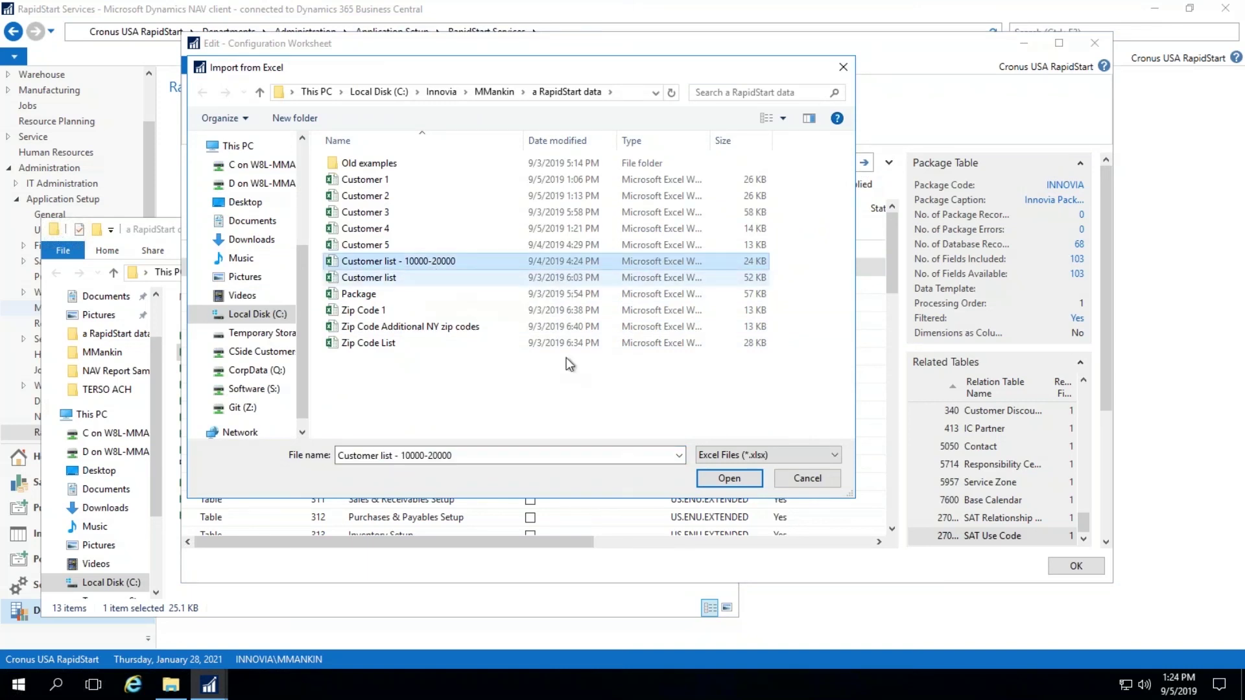
pyautogui.click(712, 483)
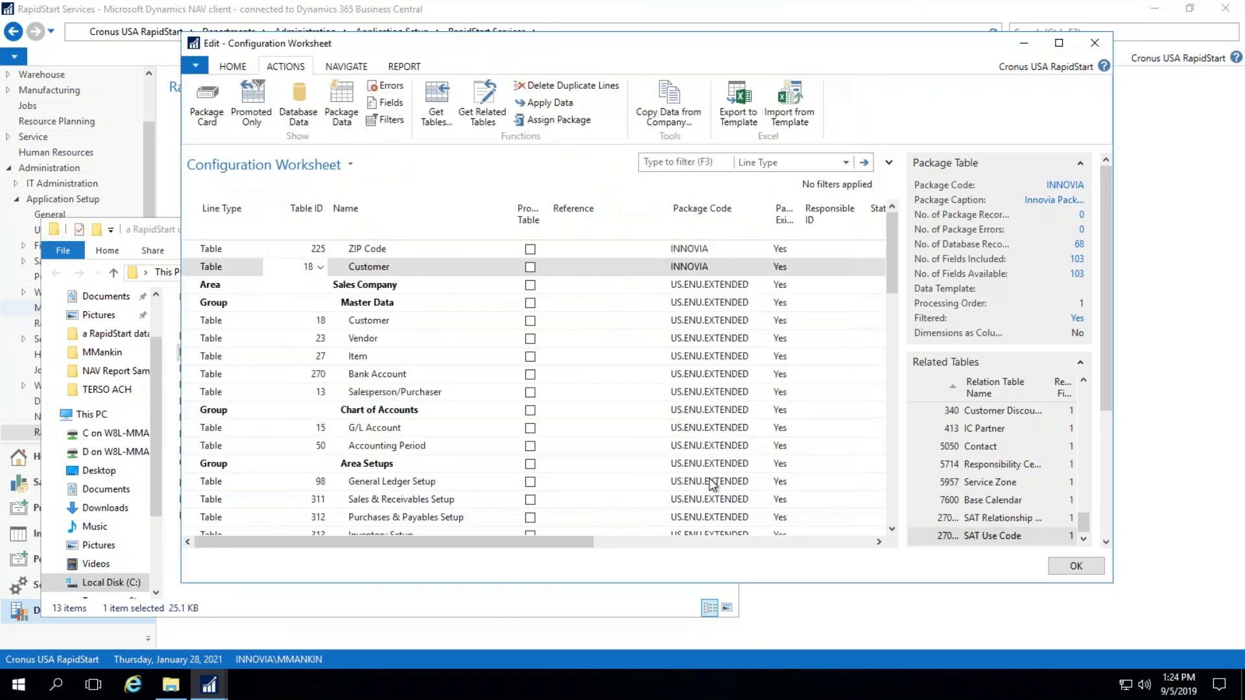
pyautogui.click(682, 68)
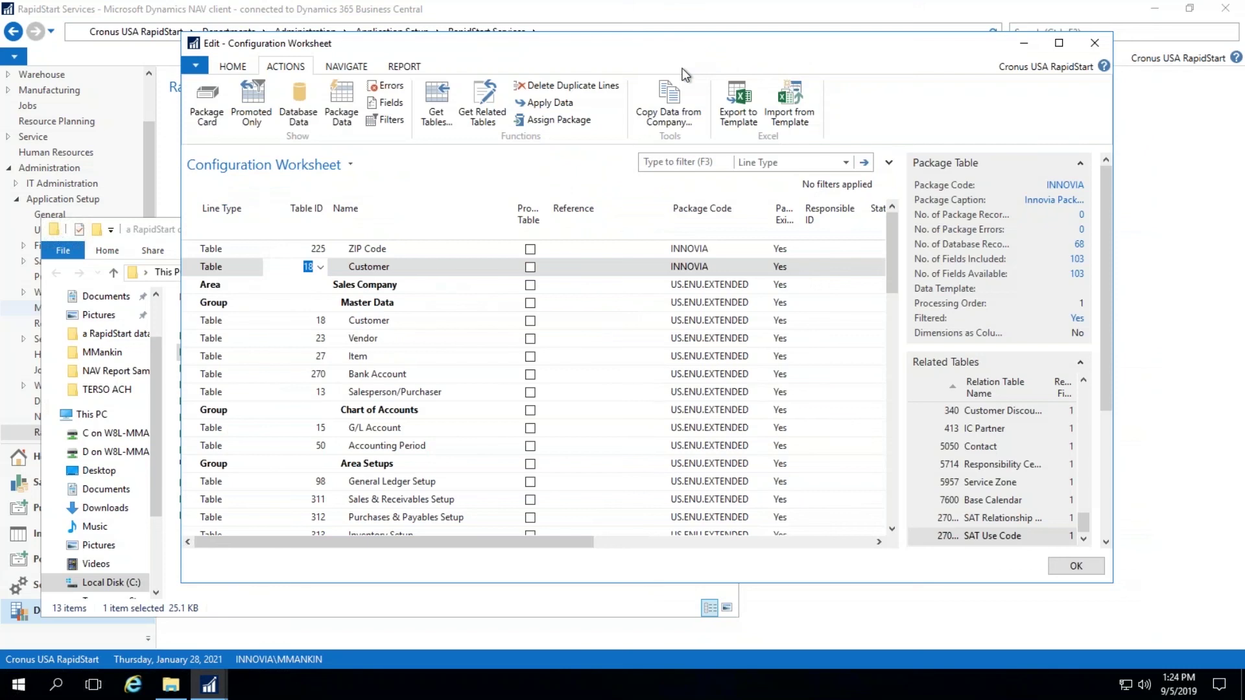
# - Apply the imported Customer package data to the database and dismiss the results
pyautogui.click(543, 102)
pyautogui.click(691, 339)
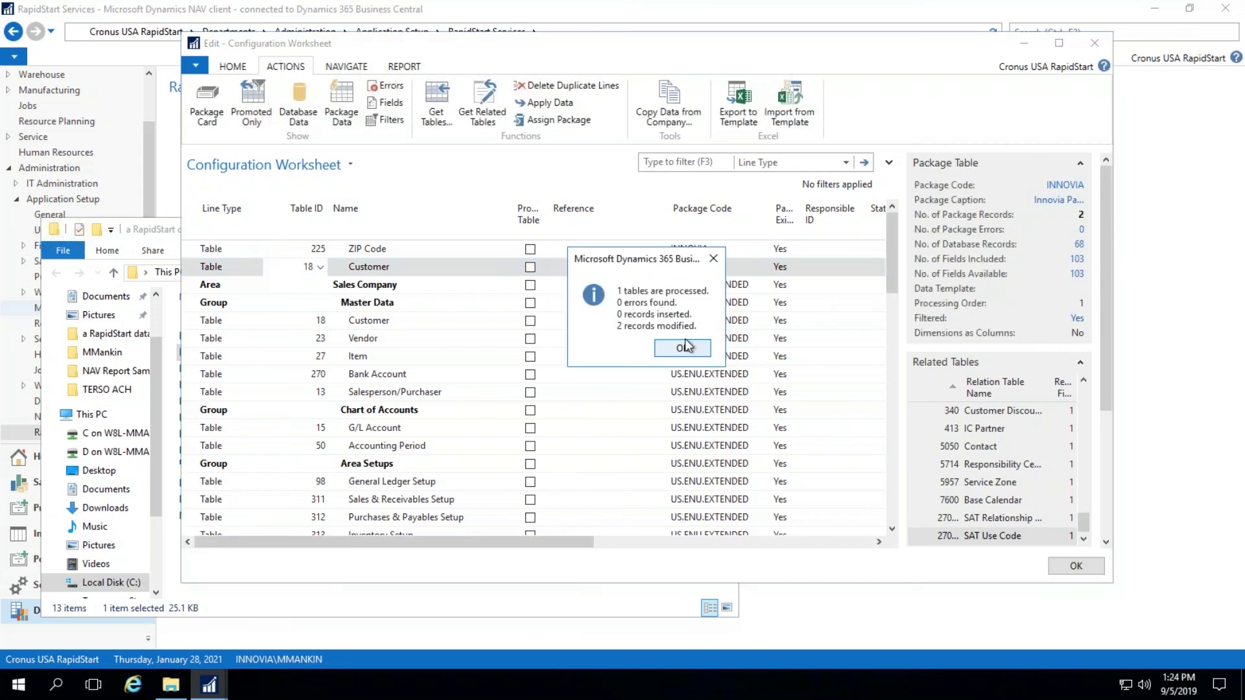
pyautogui.click(686, 349)
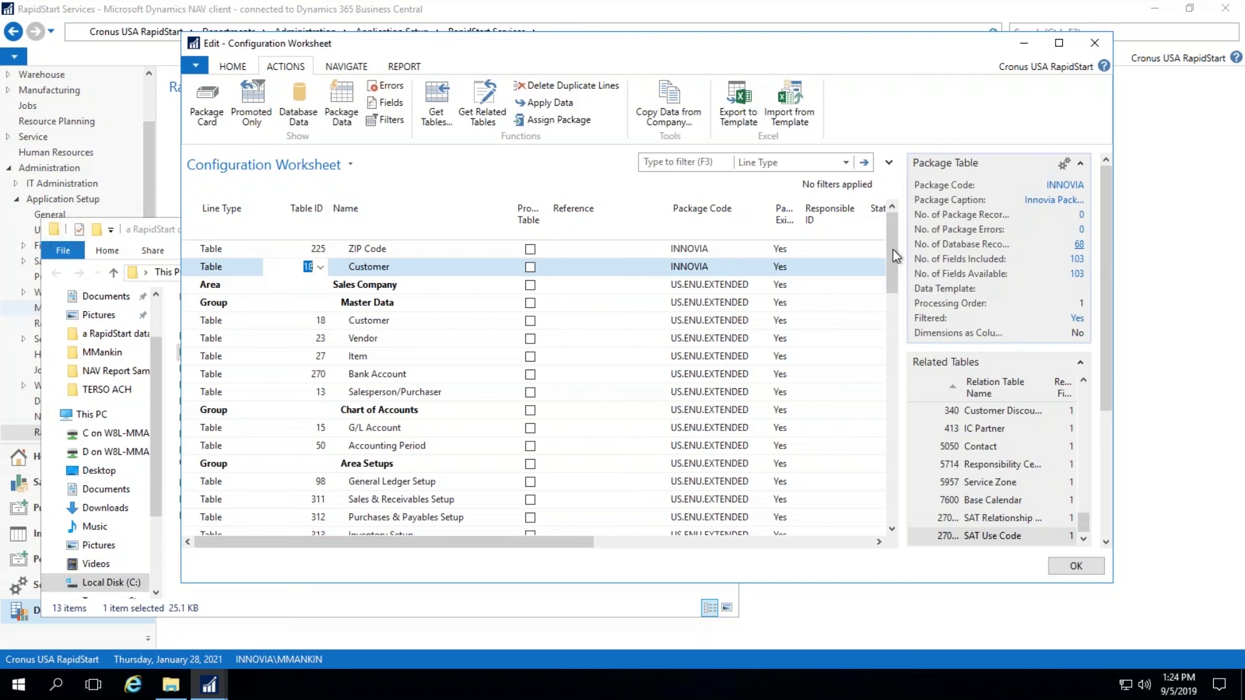
# - Check The Cannon Group PLC and Selangorian Ltd. in the database records, and review The Cannon Group PLC's customer card down to Shipping
pyautogui.keyDown('shift'); pyautogui.click(94, 387); pyautogui.keyUp('shift')
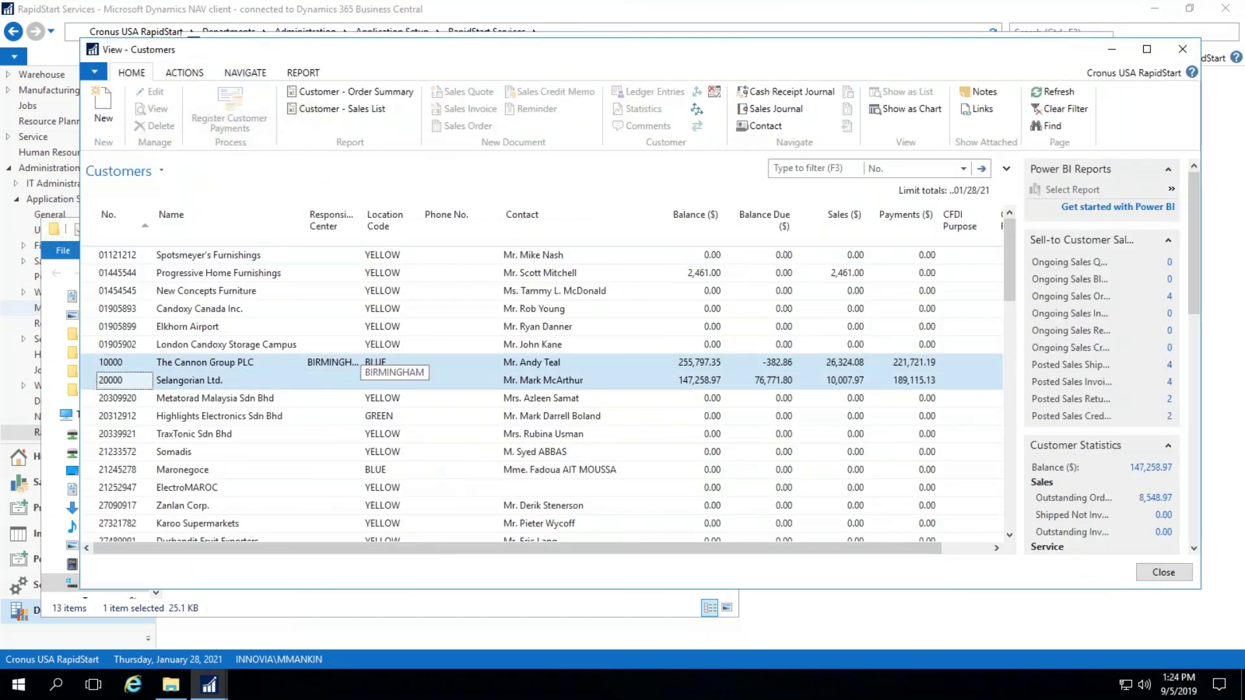
pyautogui.click(221, 362)
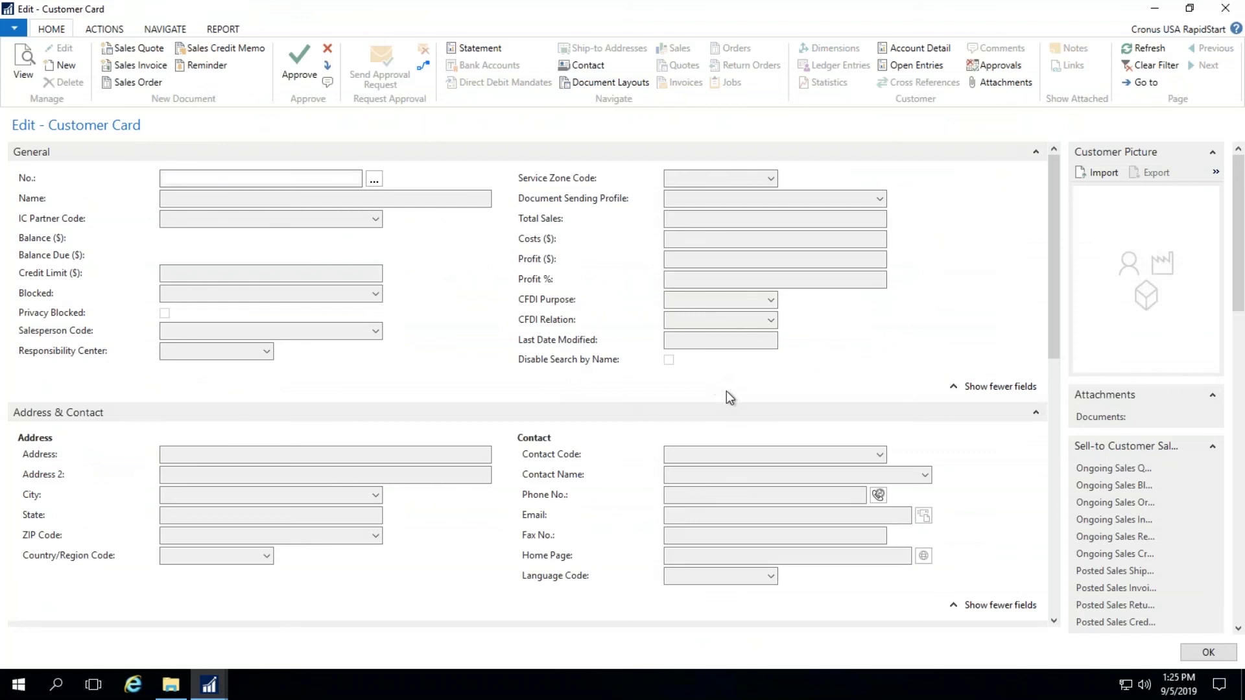
pyautogui.scroll(-8, 761, 414)
pyautogui.scroll(-5, 718, 369)
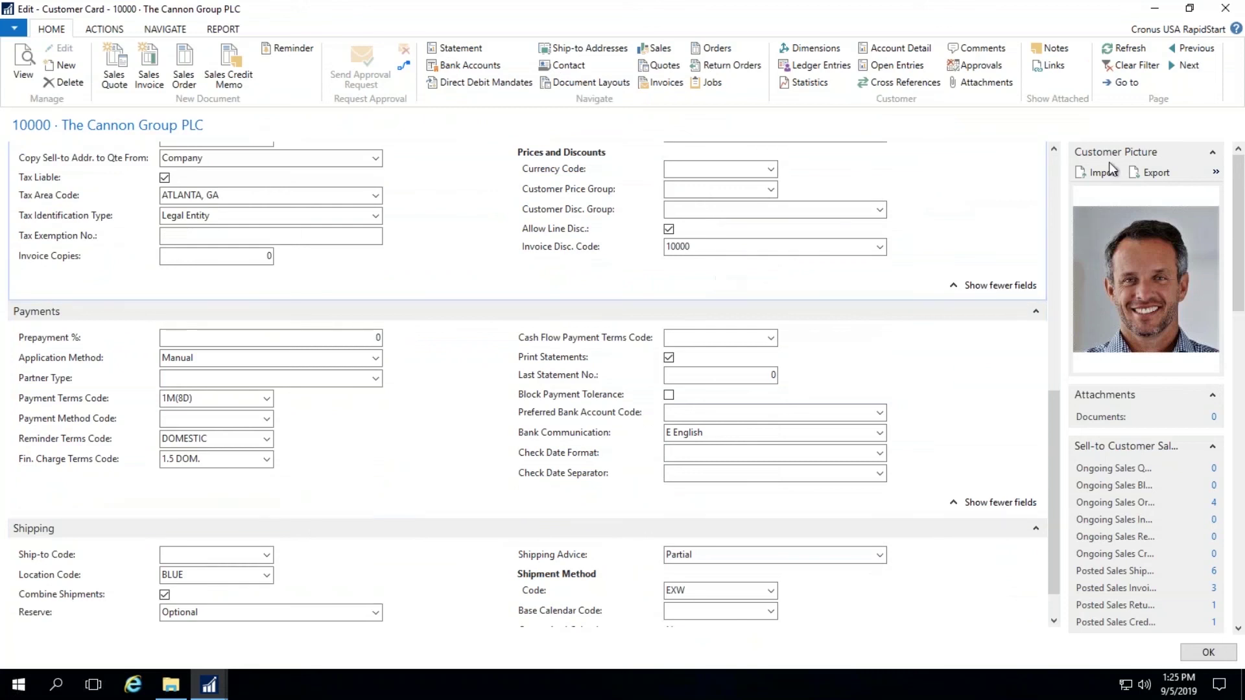
pyautogui.press('Escape')
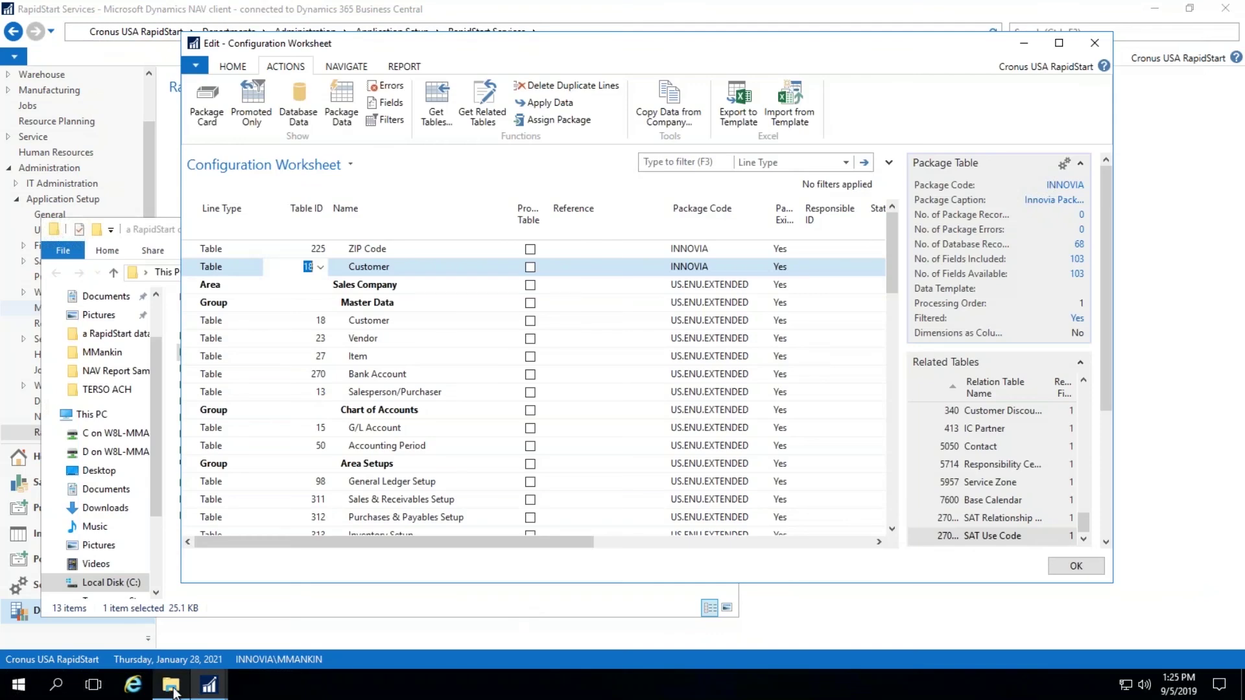
# - Open the Customer 4 workbook from the a RapidStart data folder, narrow its window and place it below the Configuration Worksheet
pyautogui.moveTo(173, 687)
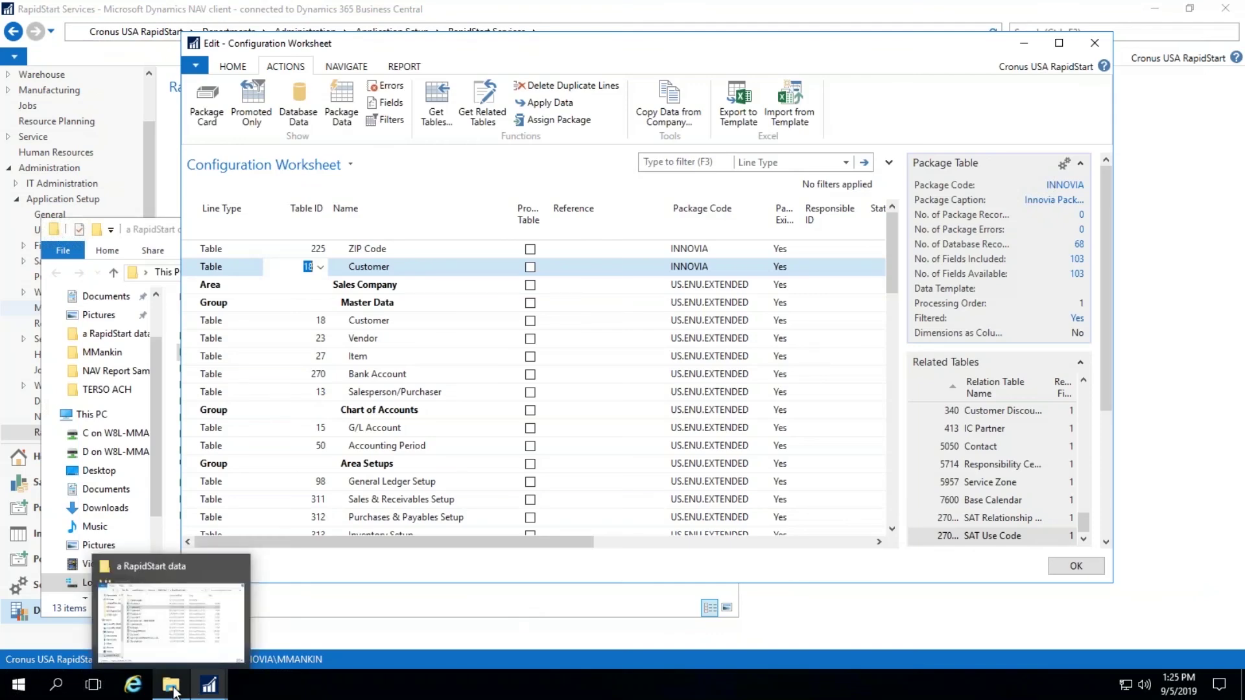
pyautogui.click(173, 693)
pyautogui.click(218, 384)
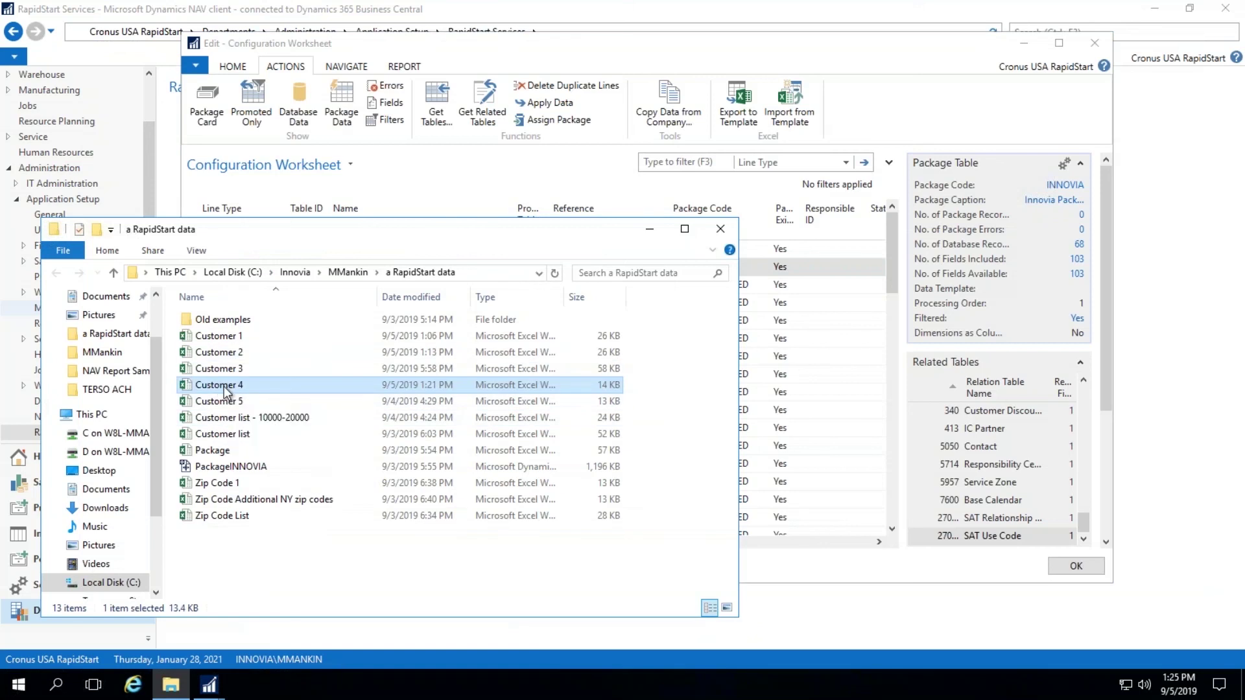
pyautogui.doubleClick(224, 386)
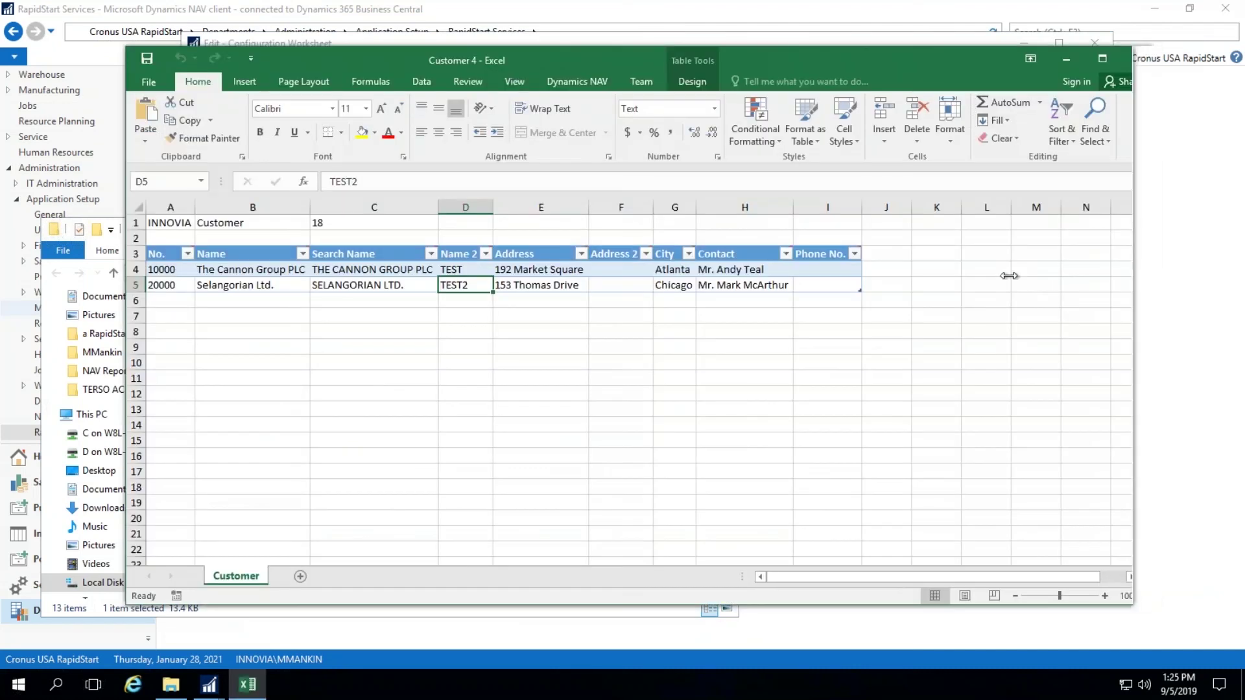
pyautogui.moveTo(1009, 276); pyautogui.dragTo(904, 275)
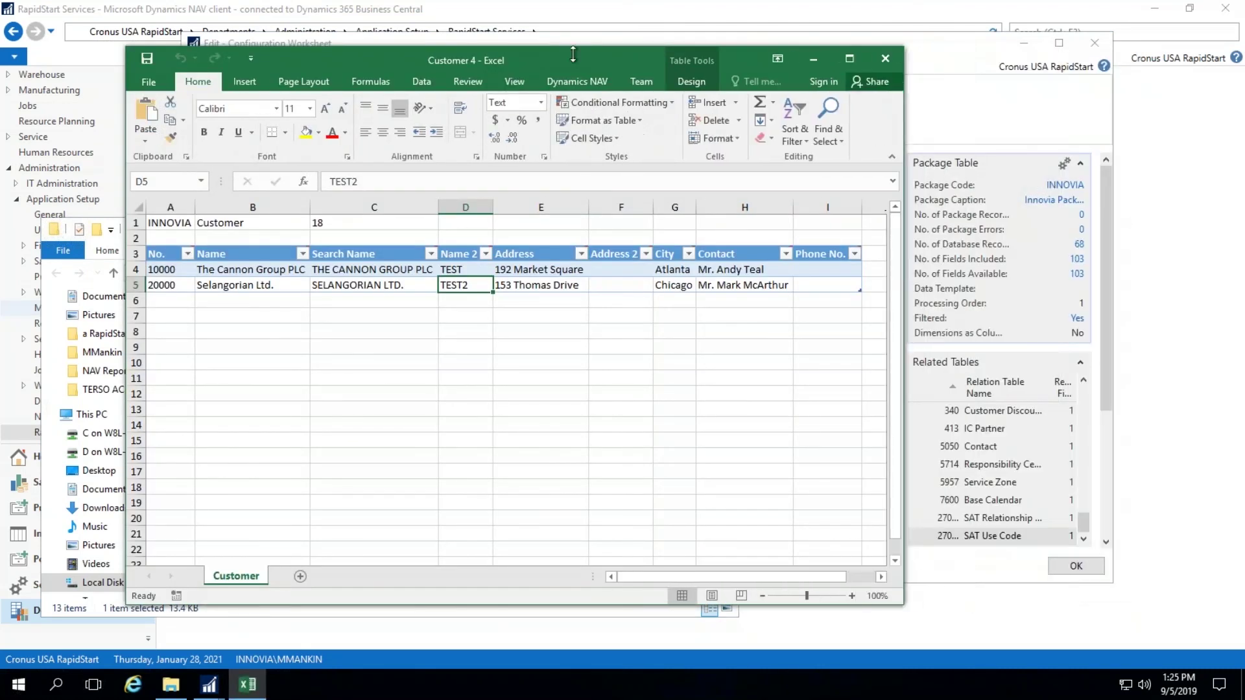
pyautogui.moveTo(573, 54); pyautogui.dragTo(555, 164)
pyautogui.moveTo(501, 285); pyautogui.dragTo(447, 364)
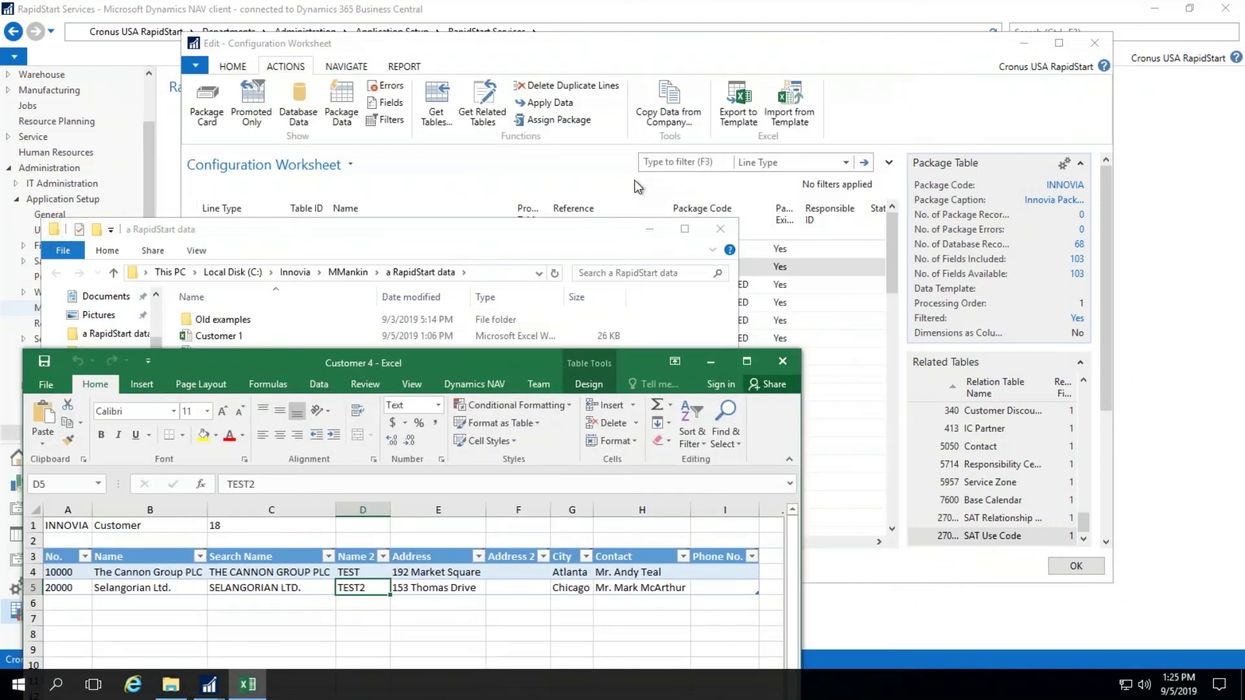
# - Open the Customer table's available package fields and arrange the windows above the Customer 4 workbook's header row for comparison
pyautogui.click(639, 187)
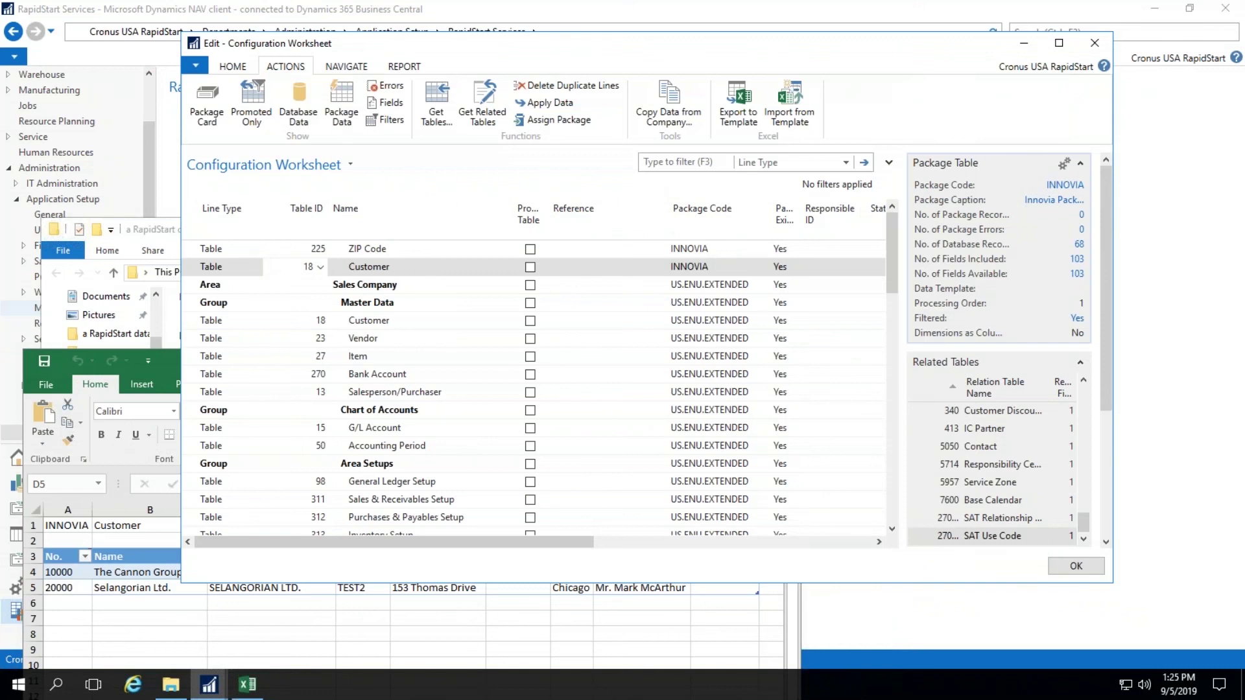
pyautogui.moveTo(929, 28); pyautogui.dragTo(1001, 19)
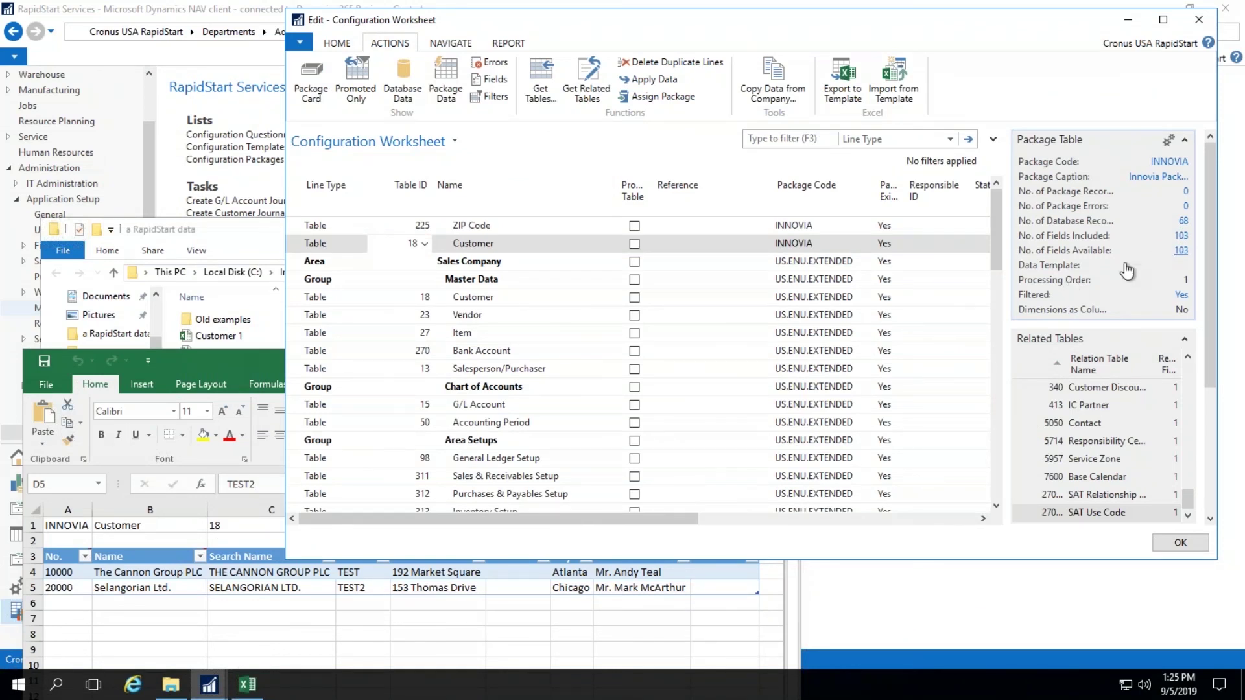
pyautogui.click(1180, 250)
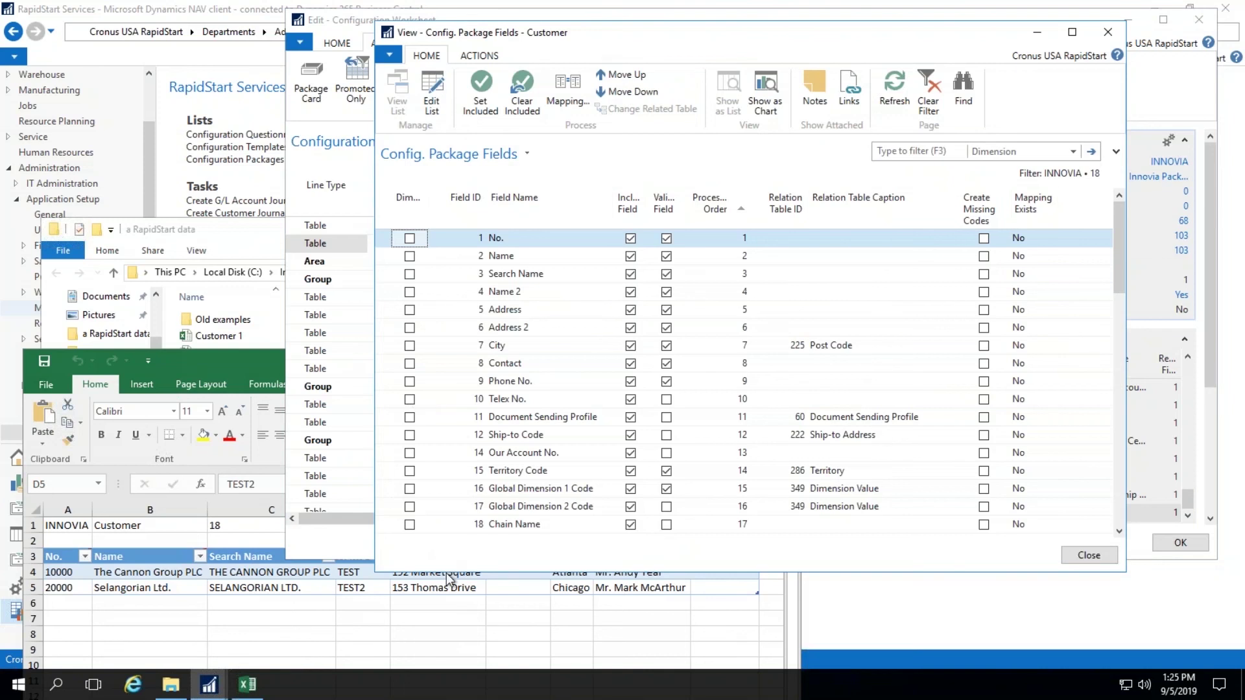
pyautogui.moveTo(415, 573); pyautogui.dragTo(418, 560)
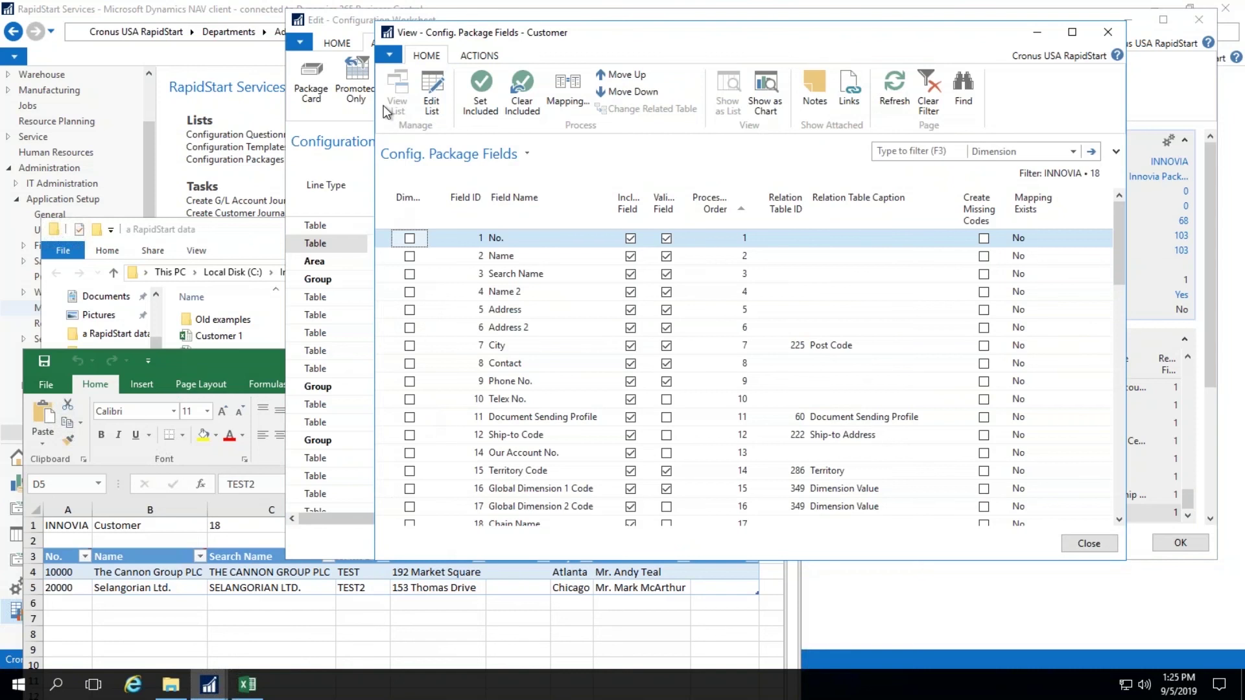
pyautogui.click(501, 21)
pyautogui.moveTo(500, 20); pyautogui.dragTo(468, 22)
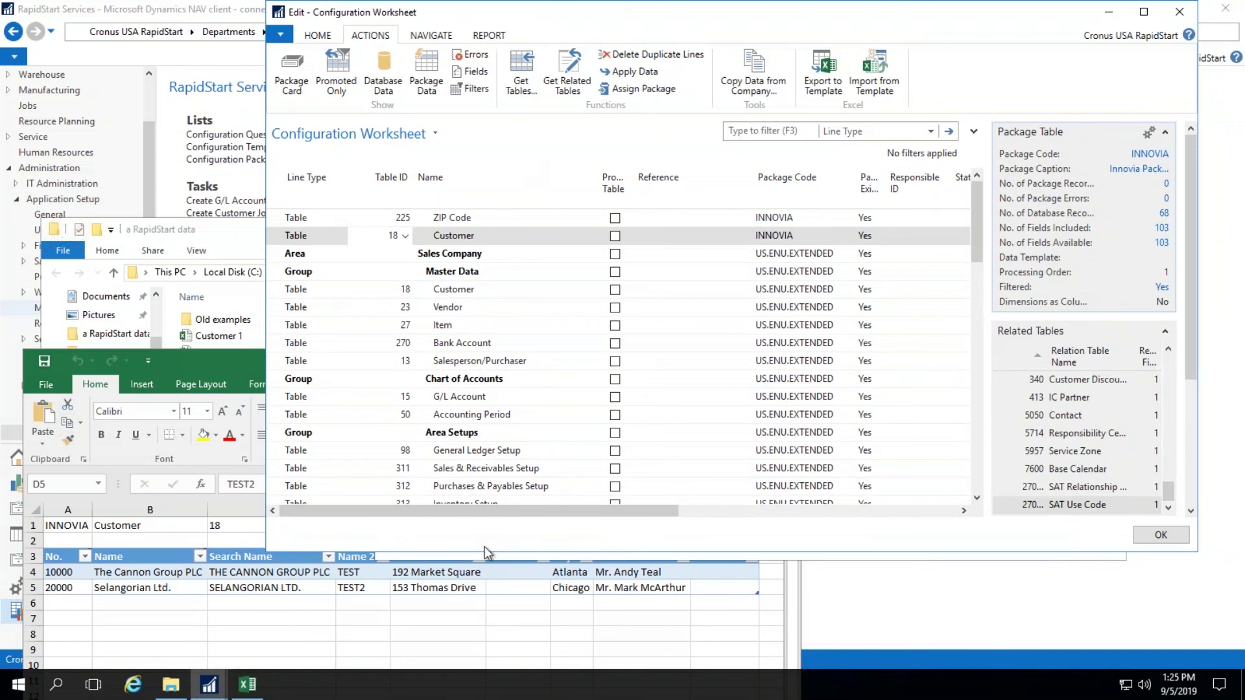
# - Open the INNOVIA package fields for the Customer table in edit mode and clear the included setting from the fields
pyautogui.moveTo(486, 552); pyautogui.dragTo(501, 505)
pyautogui.click(512, 551)
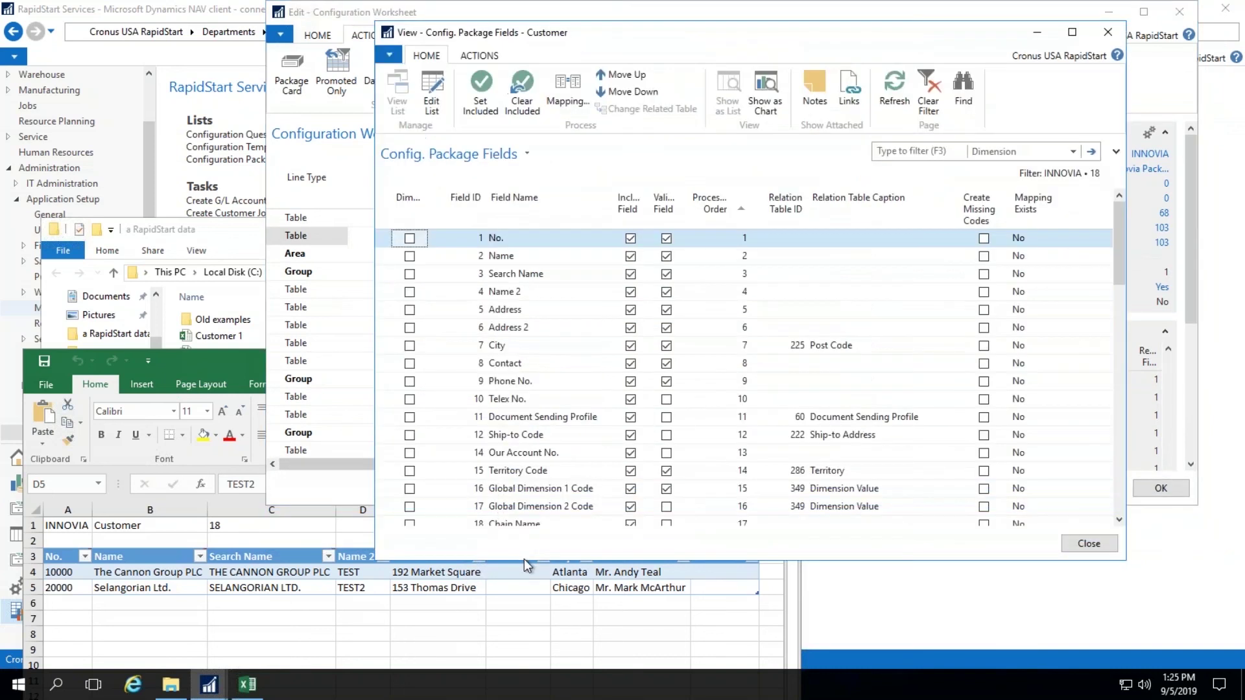
pyautogui.moveTo(523, 562); pyautogui.dragTo(539, 533)
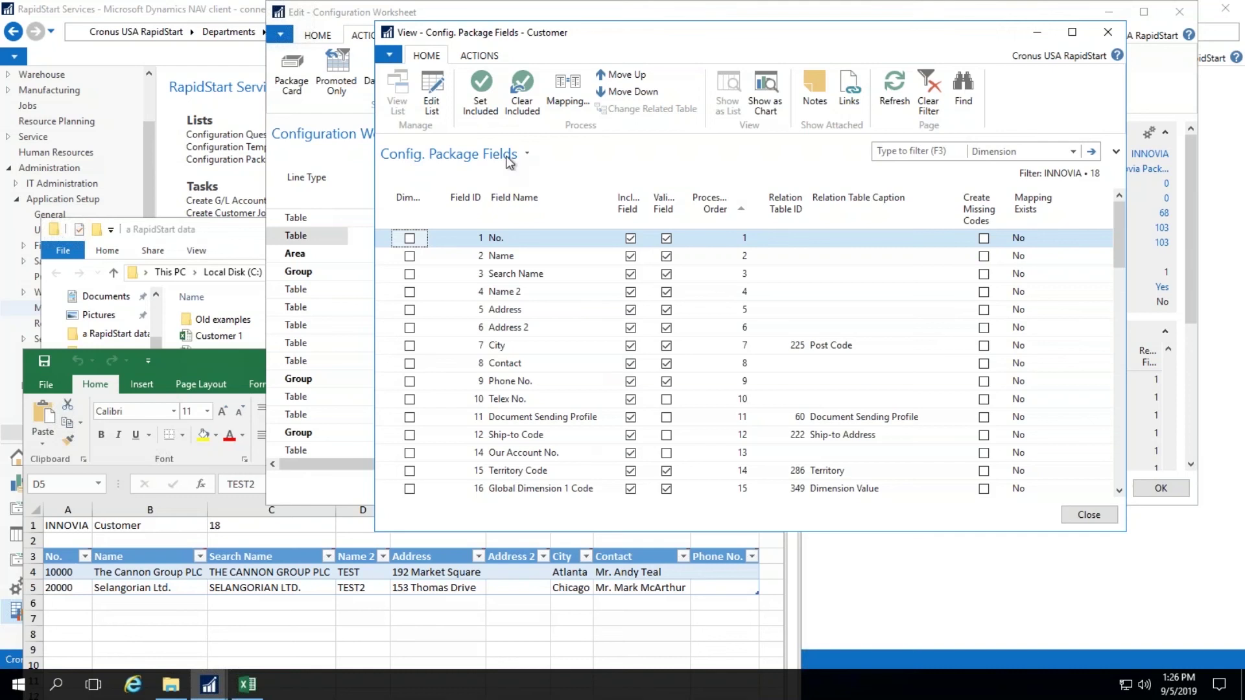
pyautogui.click(432, 97)
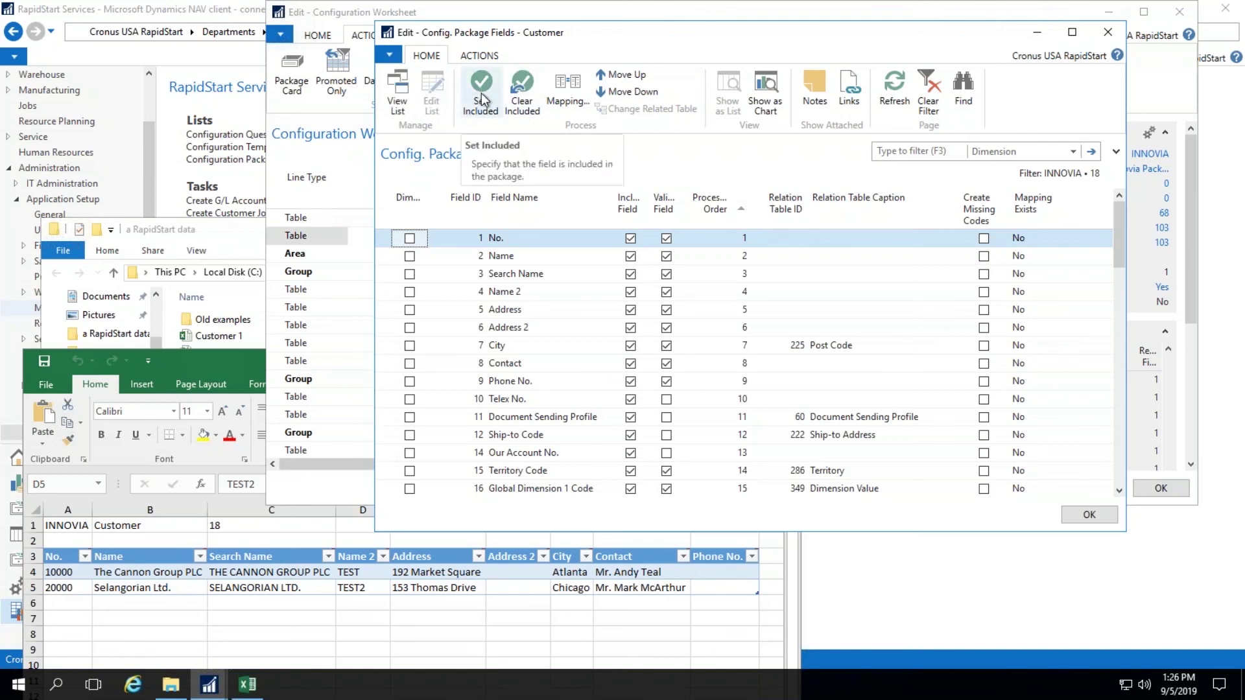
pyautogui.click(513, 101)
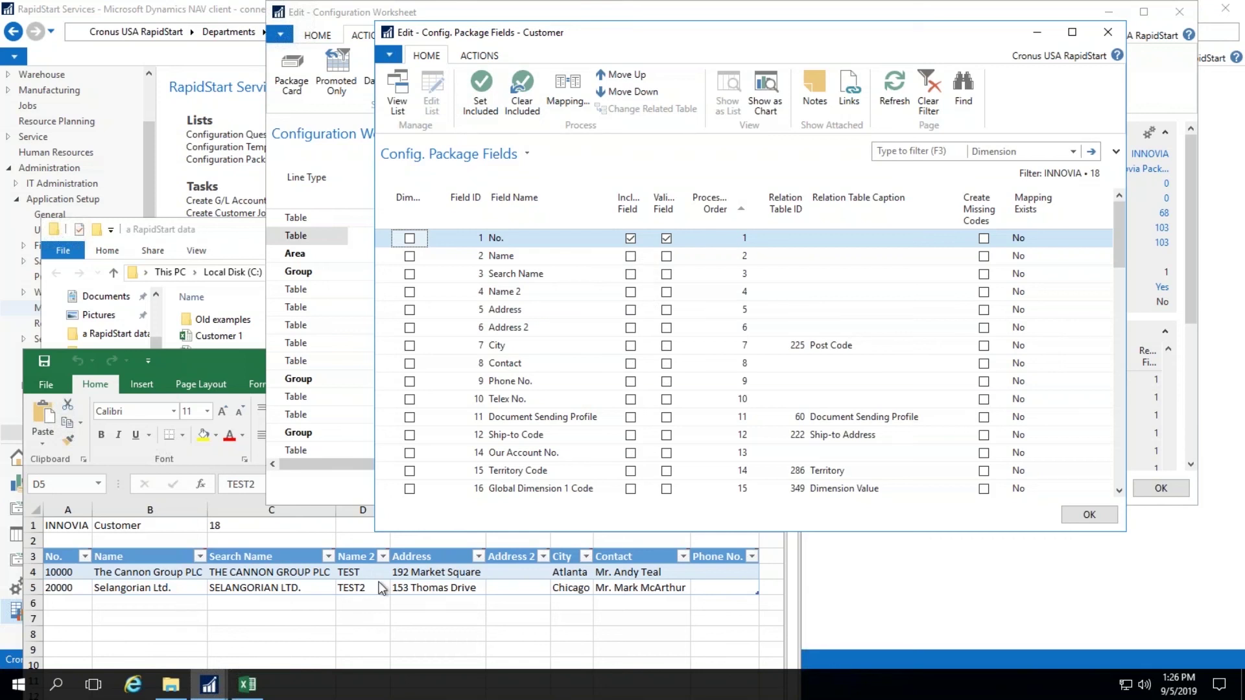
# - Include the Name, Search Name, Name 2, Address, Address 2, City, Contact and Phone No. fields in the Customer package and accept the list
pyautogui.click(631, 258)
pyautogui.click(631, 273)
pyautogui.click(630, 293)
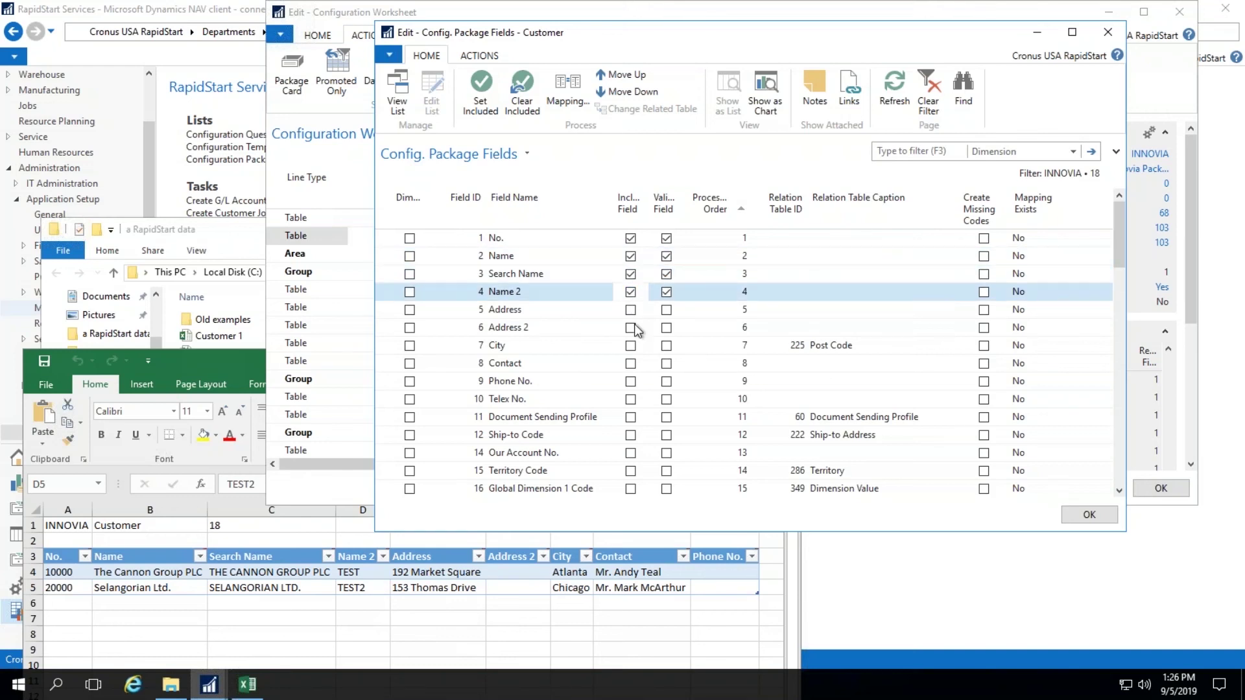
pyautogui.click(634, 316)
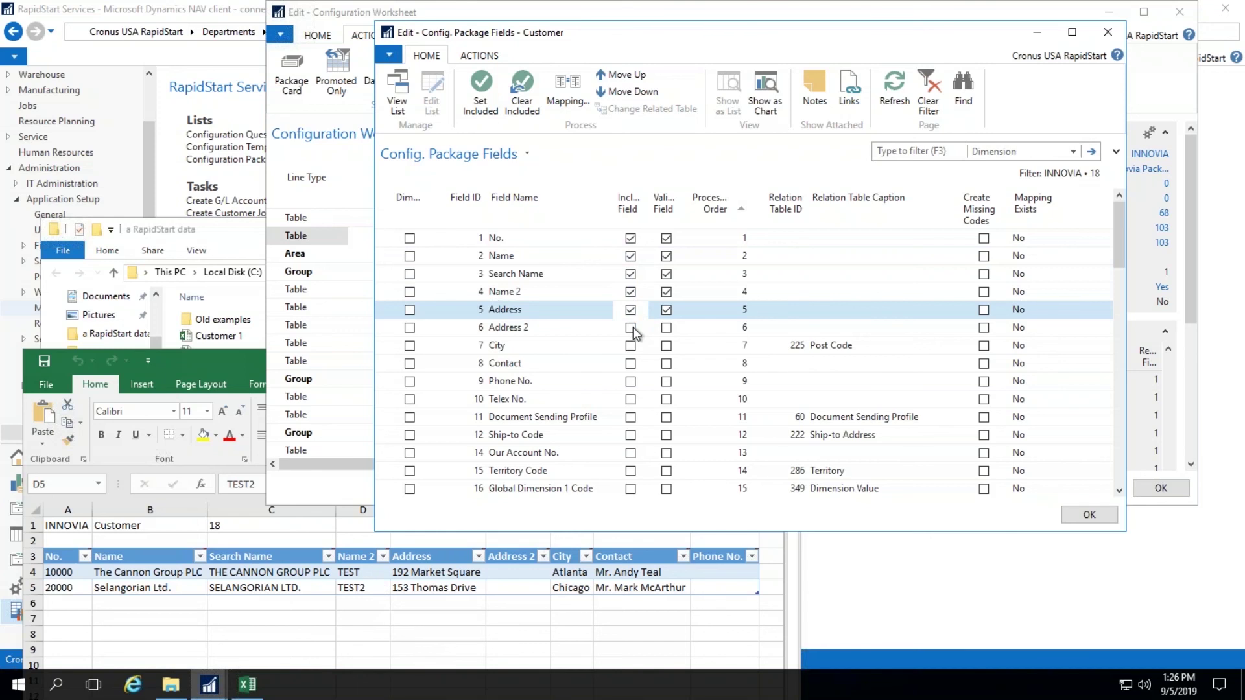
pyautogui.click(631, 327)
pyautogui.click(630, 346)
pyautogui.click(630, 363)
pyautogui.click(630, 382)
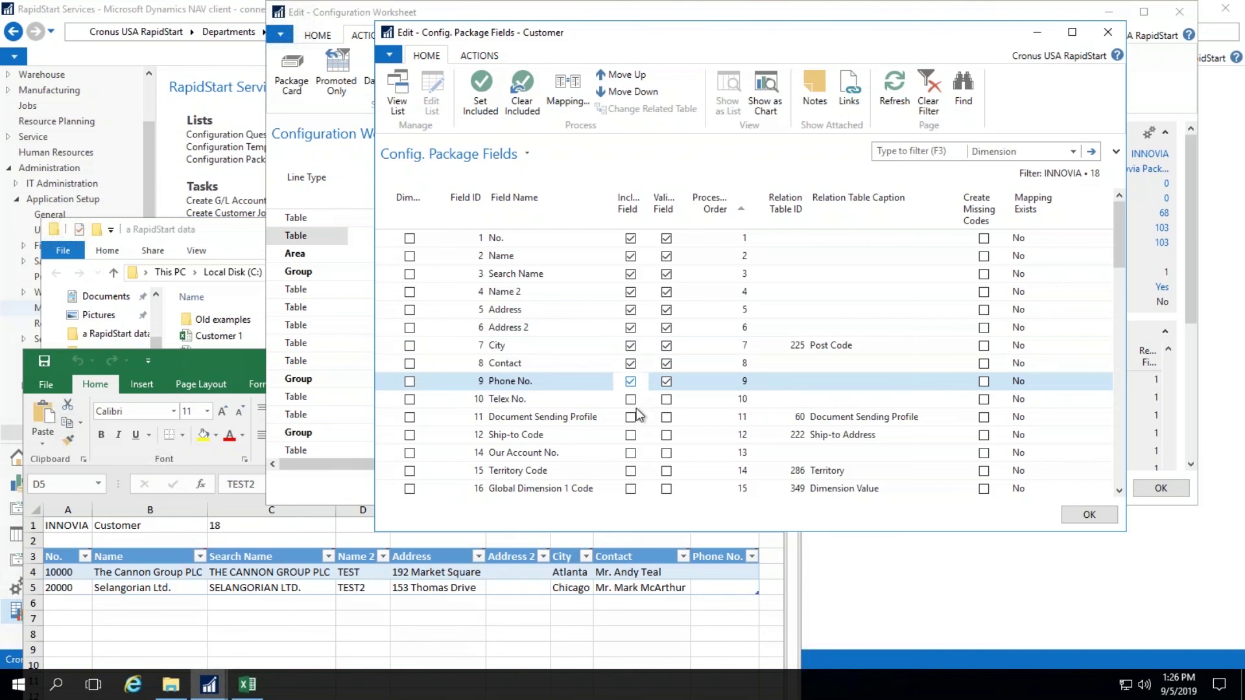
pyautogui.click(1075, 519)
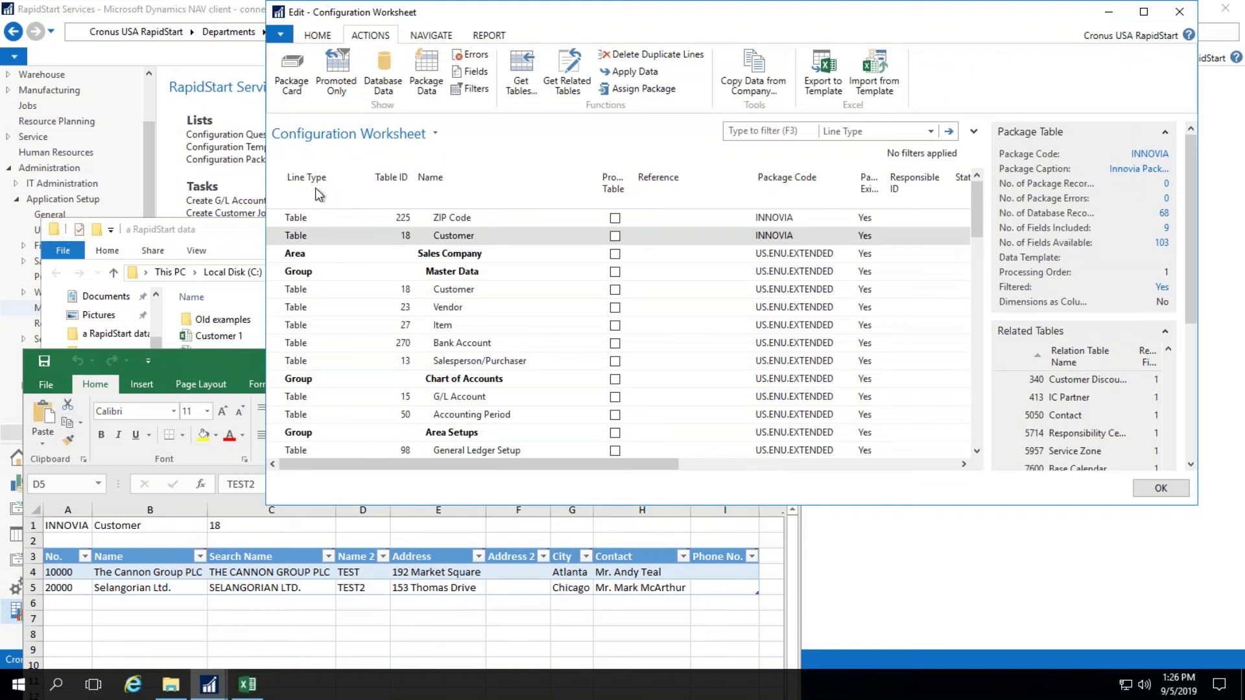
# - Close the Customer 4 workbook and import the Customer 4 file from the template into the configuration worksheet
pyautogui.hotkey('alt', 'Tab')
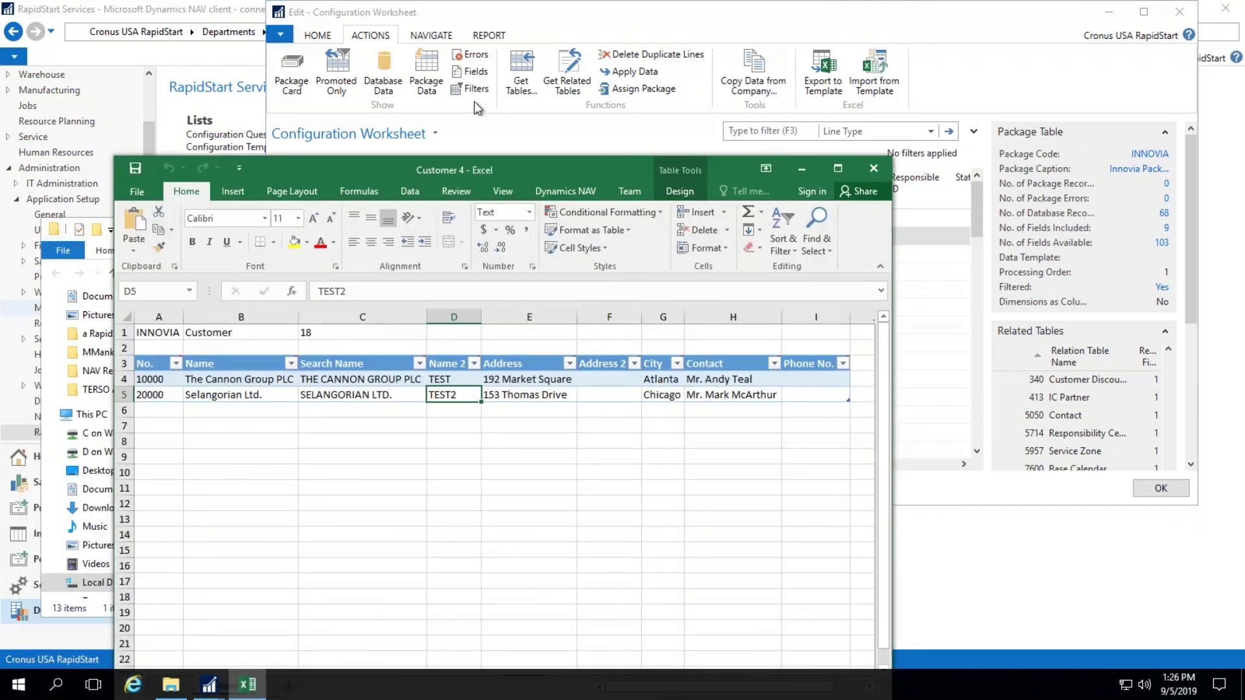
pyautogui.hotkey('alt', 'F4')
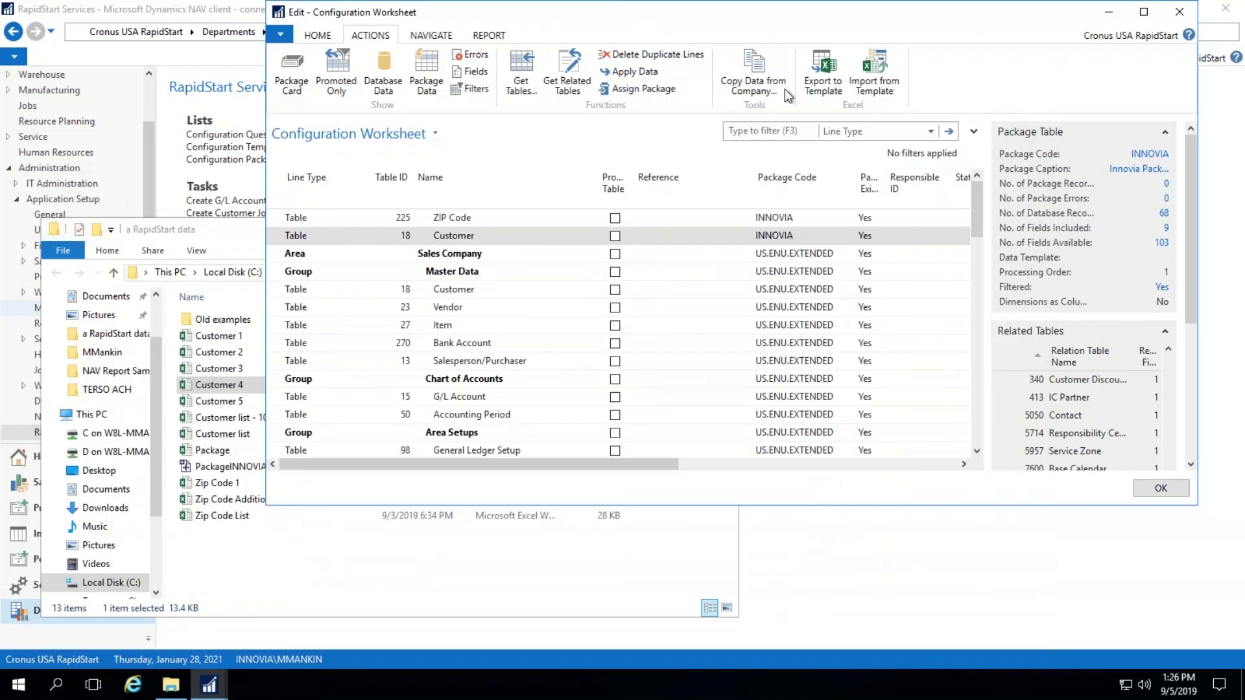
pyautogui.click(894, 88)
pyautogui.click(758, 290)
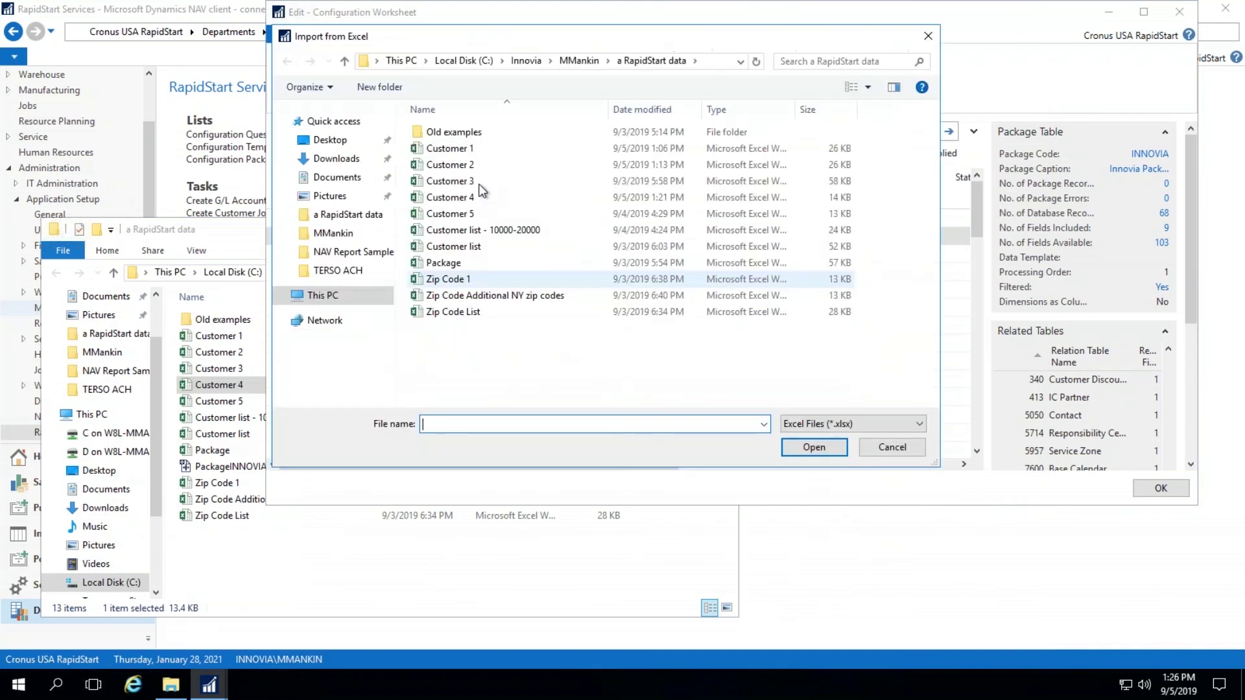
pyautogui.click(468, 197)
pyautogui.doubleClick(468, 197)
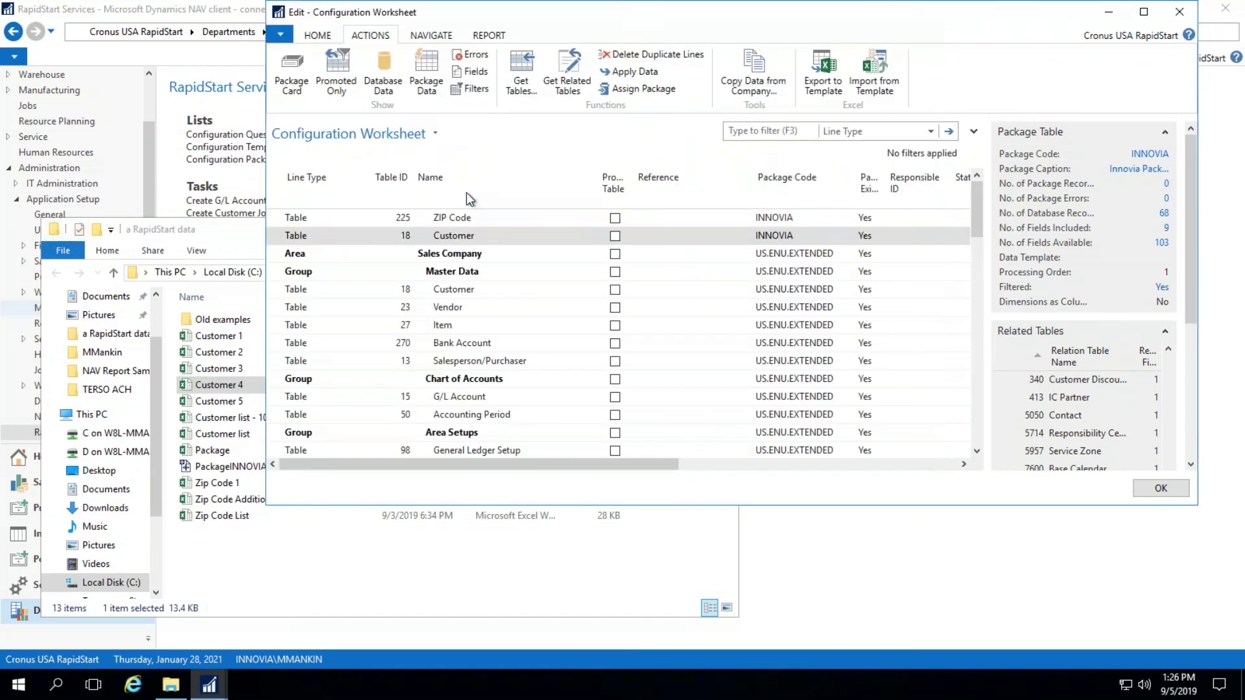
pyautogui.click(691, 70)
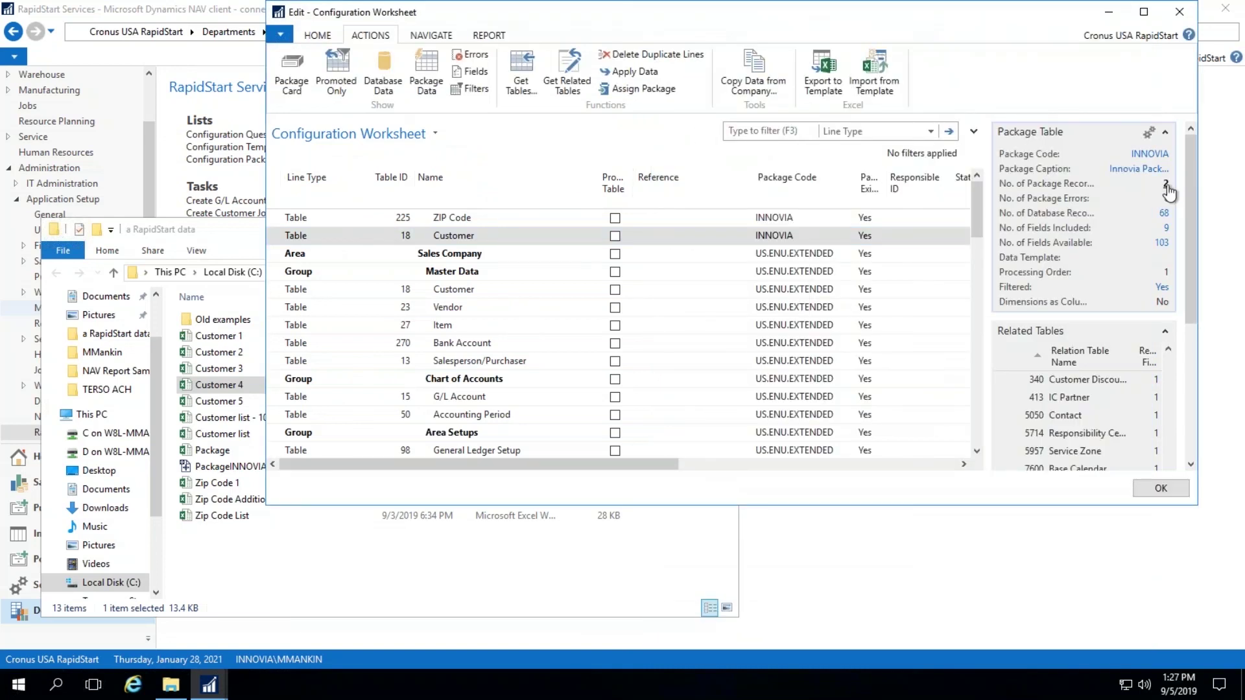
# - Review the imported Customer package records, including the address, city, contact and phone columns
pyautogui.click(1168, 189)
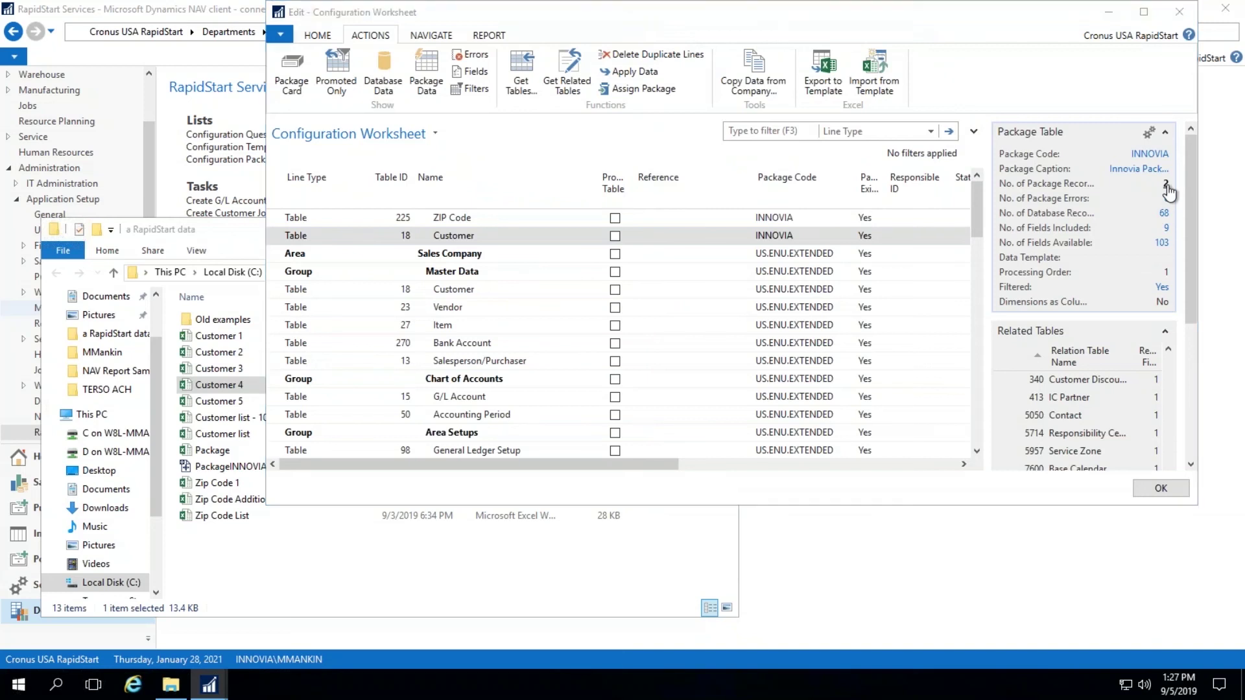
pyautogui.moveTo(638, 569); pyautogui.dragTo(936, 531)
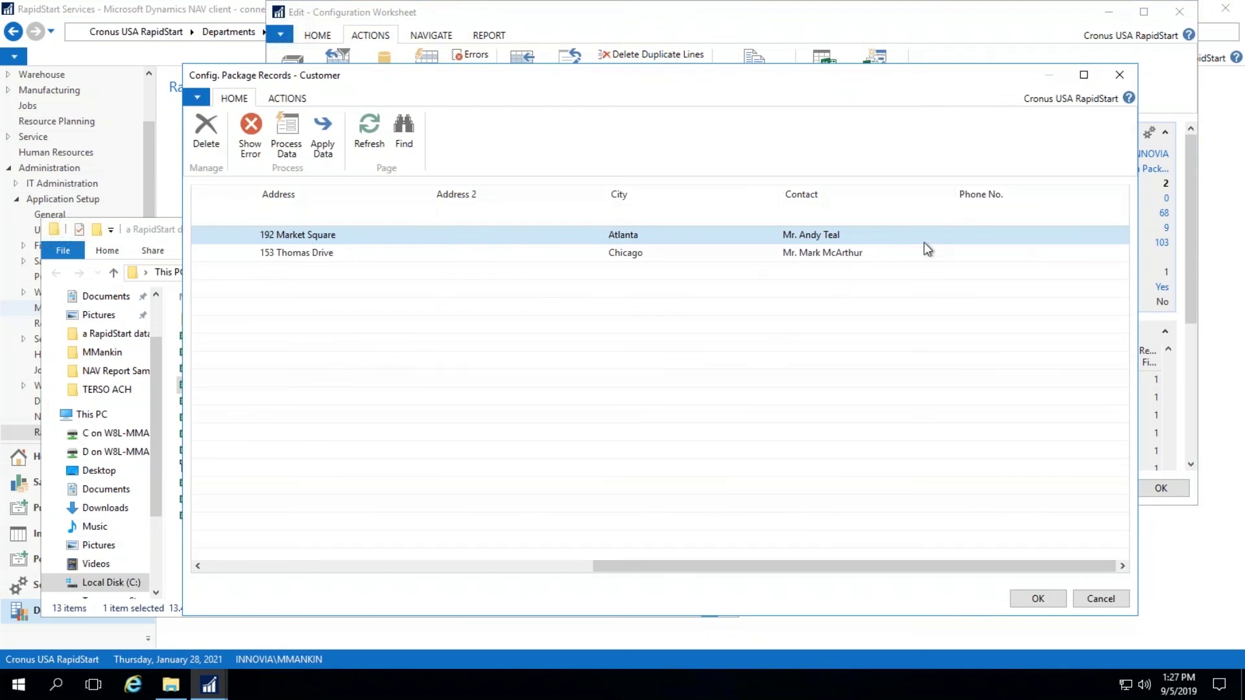
pyautogui.click(1033, 599)
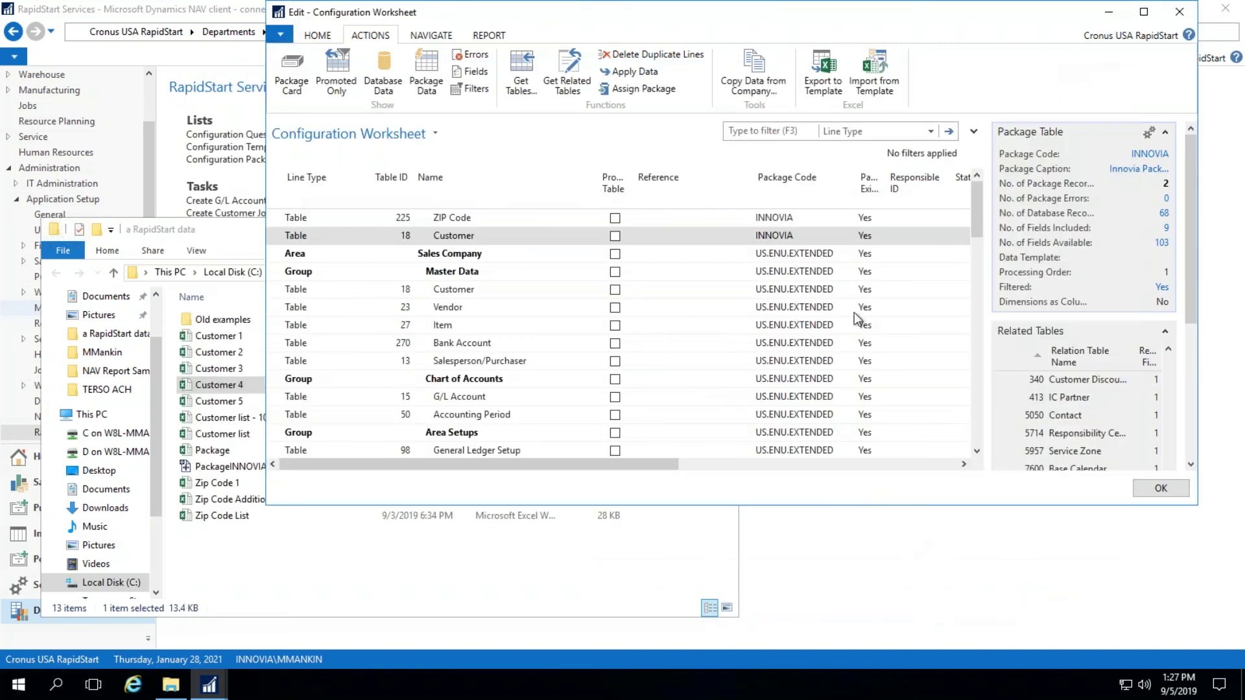
# - Apply the imported package data for the Customer table to the database
pyautogui.click(632, 73)
pyautogui.click(772, 284)
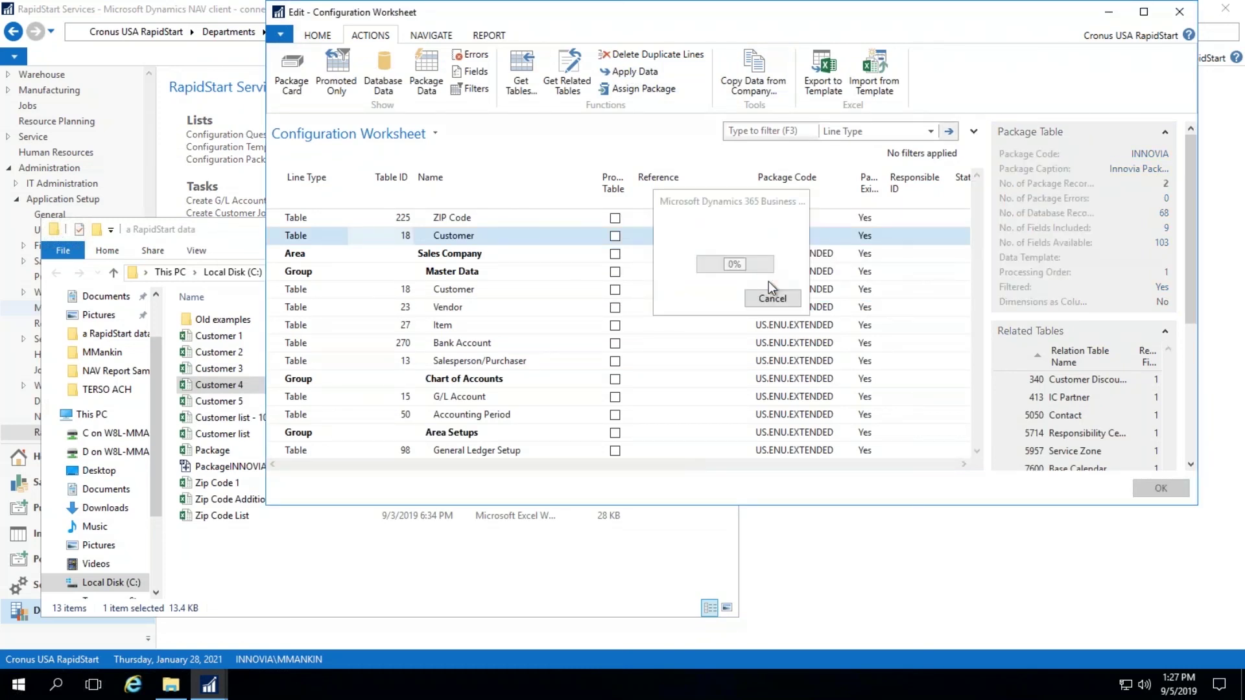
pyautogui.click(771, 290)
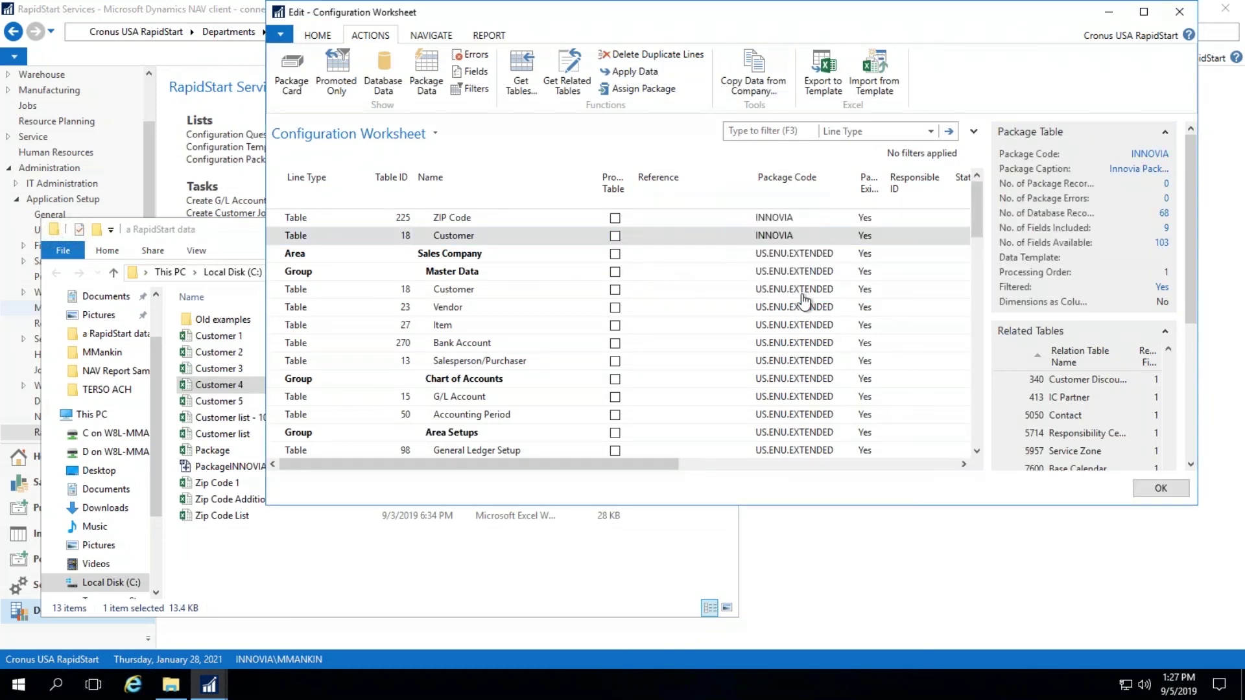
# - Open The Cannon Group PLC's customer card from the Customer database records and check its address and contact details
pyautogui.click(1164, 214)
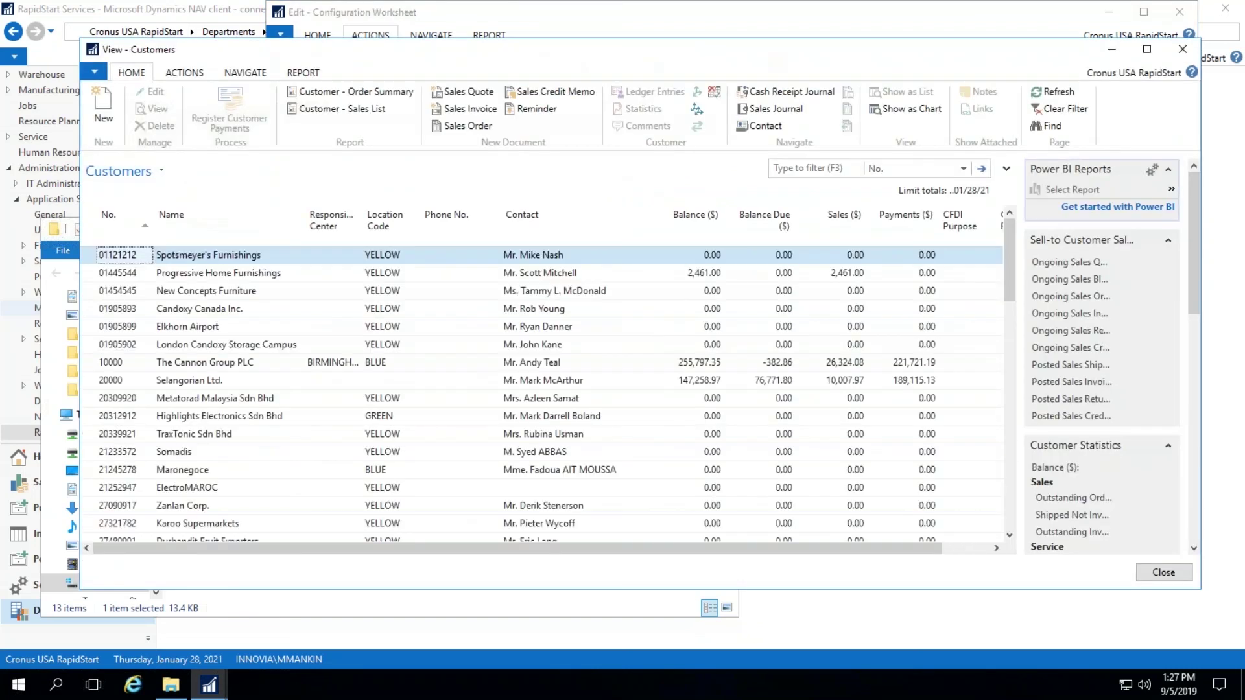
pyautogui.click(105, 381)
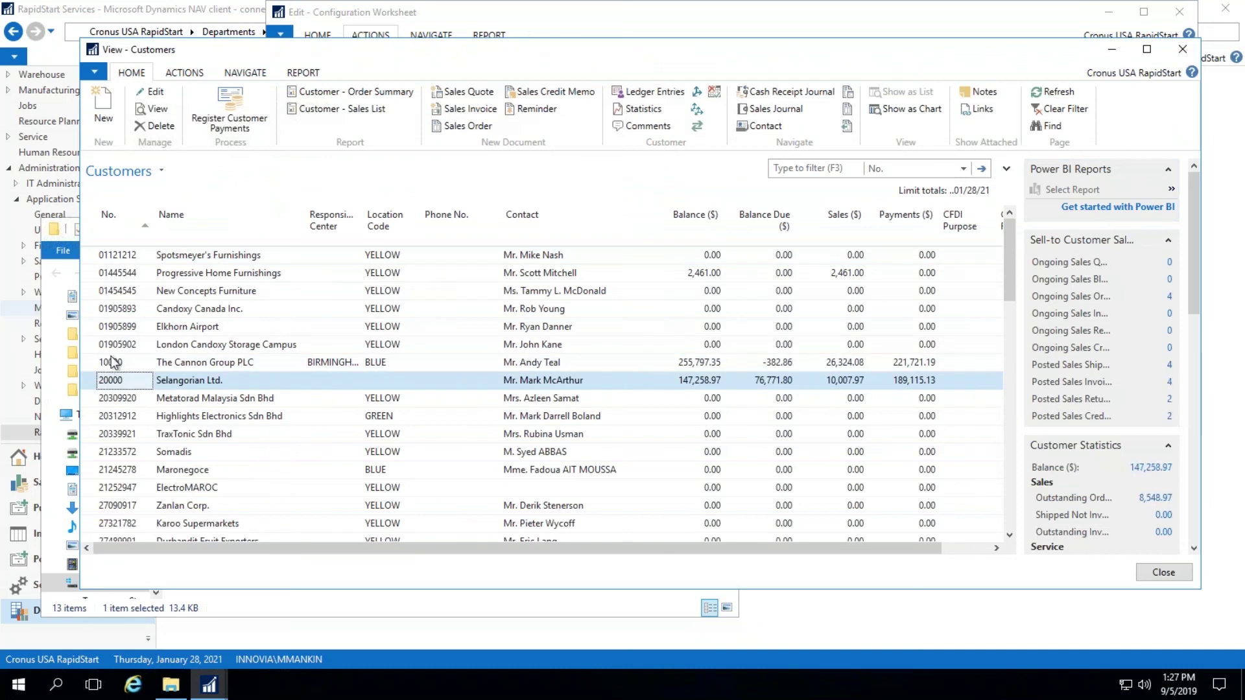
pyautogui.click(114, 362)
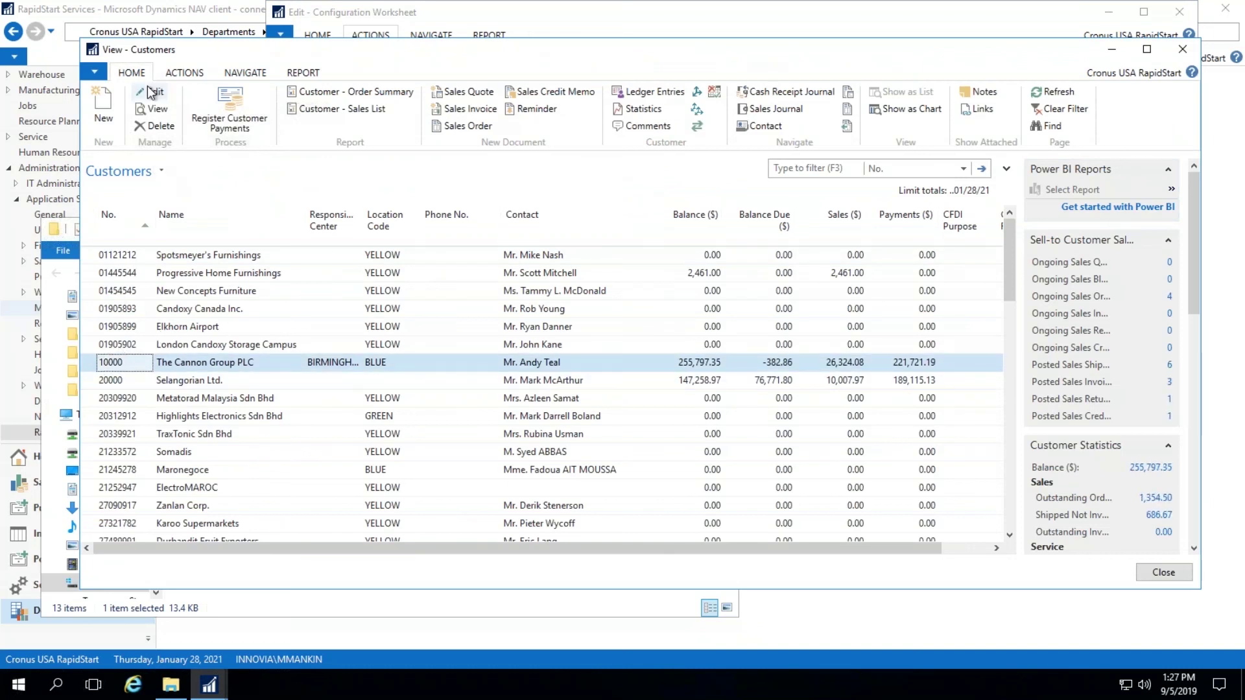
pyautogui.hotkey('ctrl', 'n')
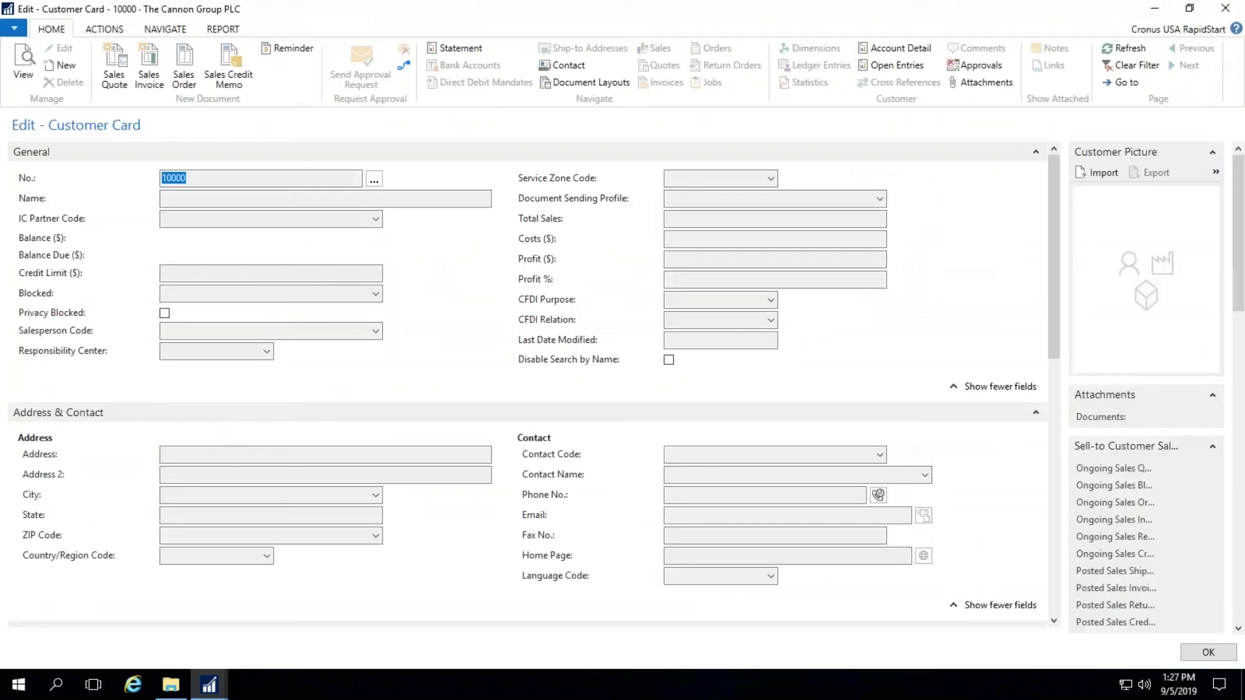
pyautogui.click(183, 473)
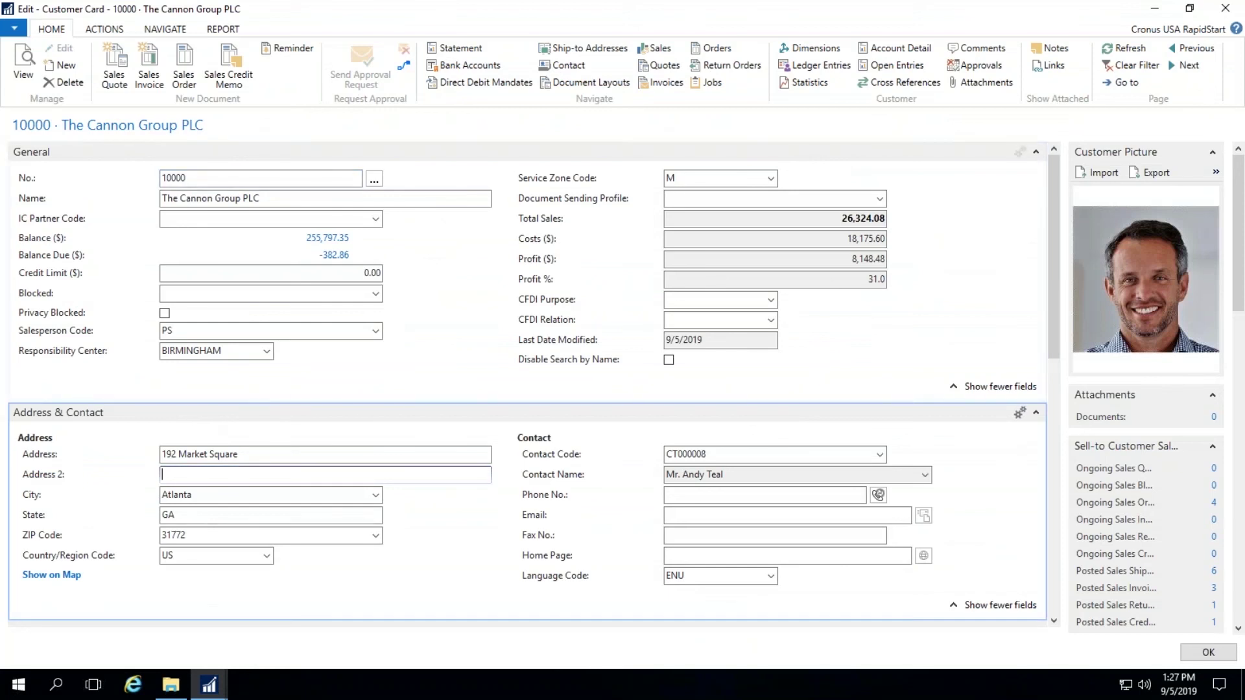
pyautogui.click(1225, 8)
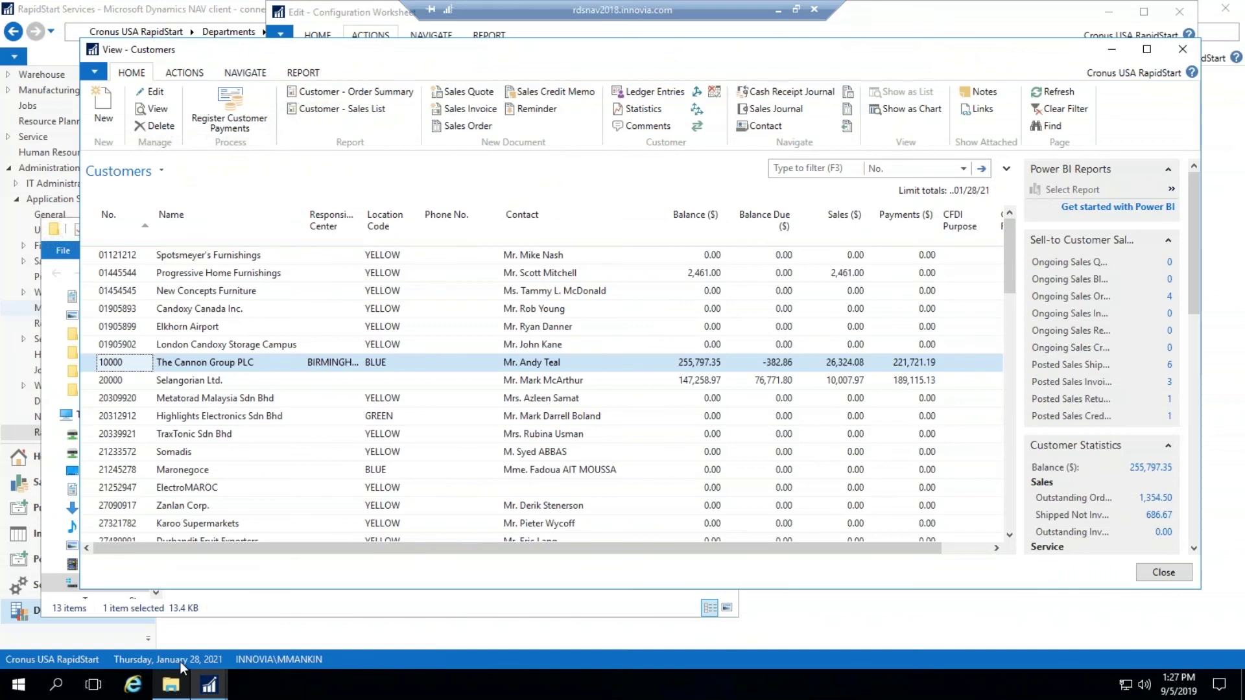
# - In Excel, enter a phone number for The Cannon Group PLC in the Customer 4 workbook, then save and close it
pyautogui.click(174, 682)
pyautogui.doubleClick(248, 387)
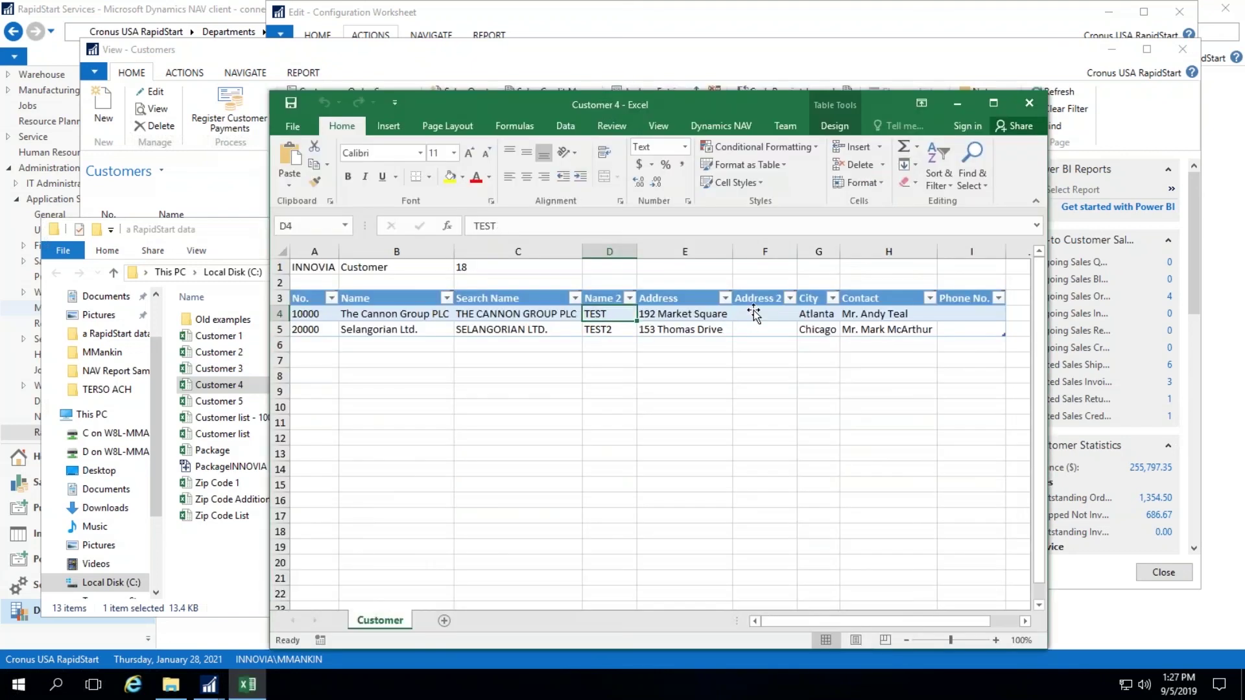
pyautogui.click(754, 314)
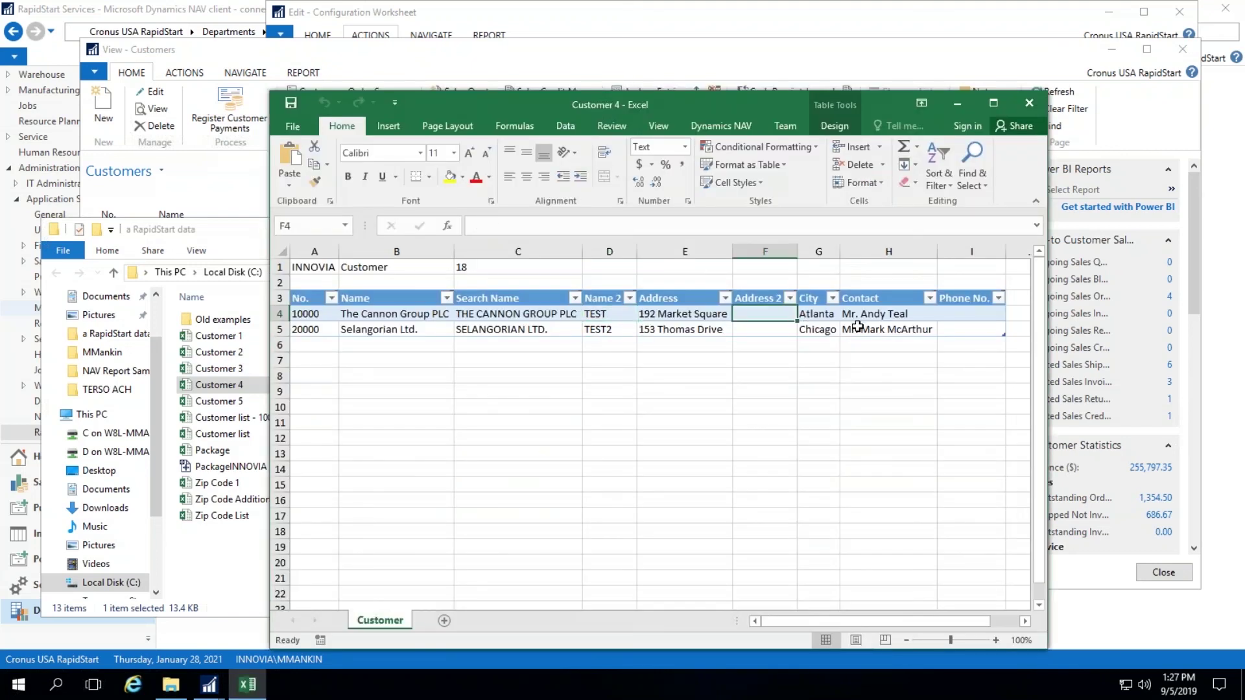
pyautogui.click(990, 318)
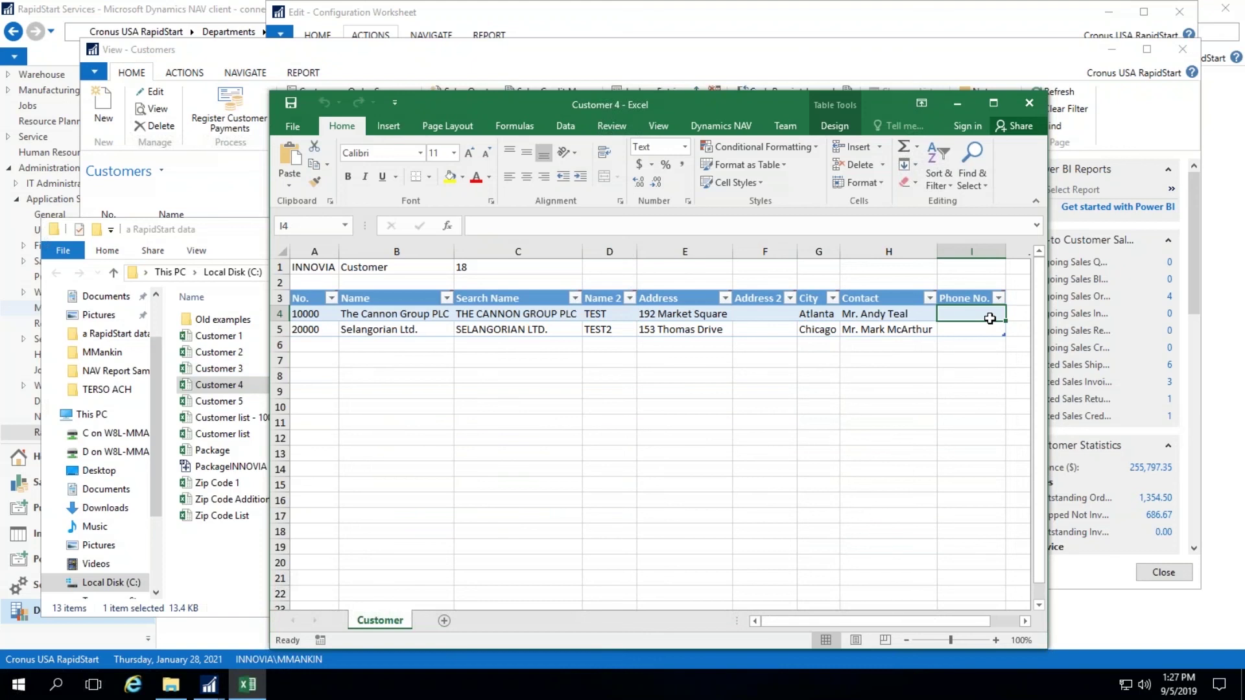
pyautogui.write('11122212112')
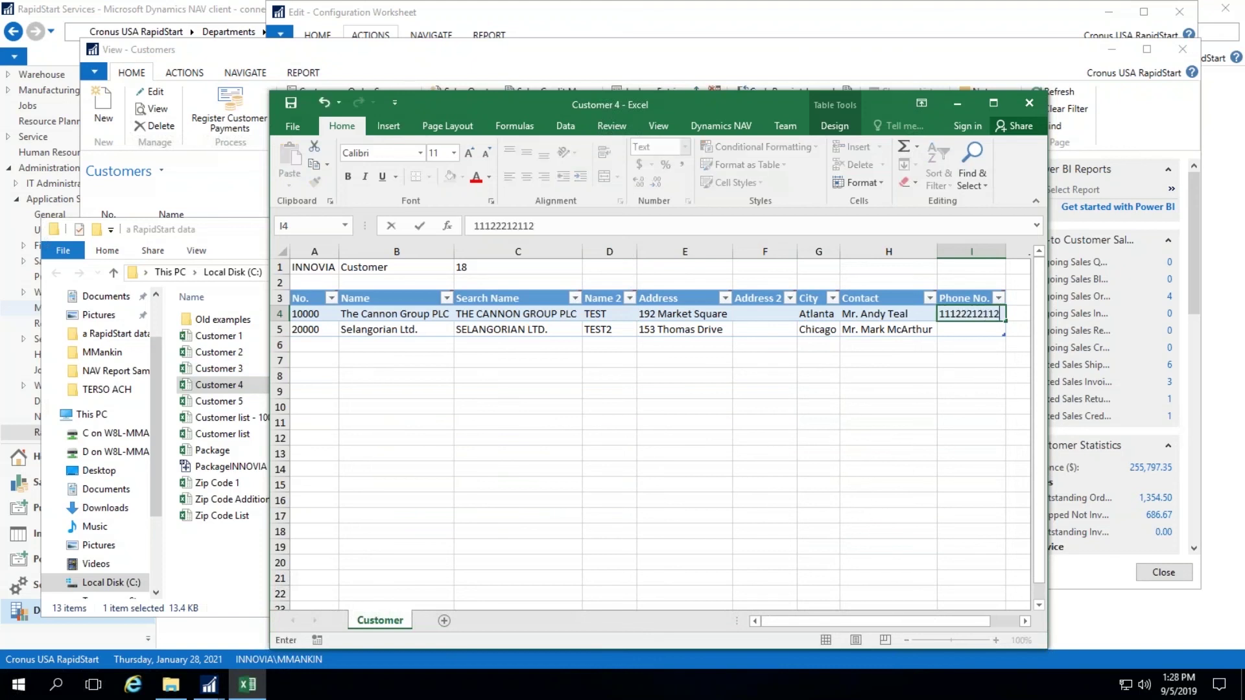
pyautogui.click(977, 328)
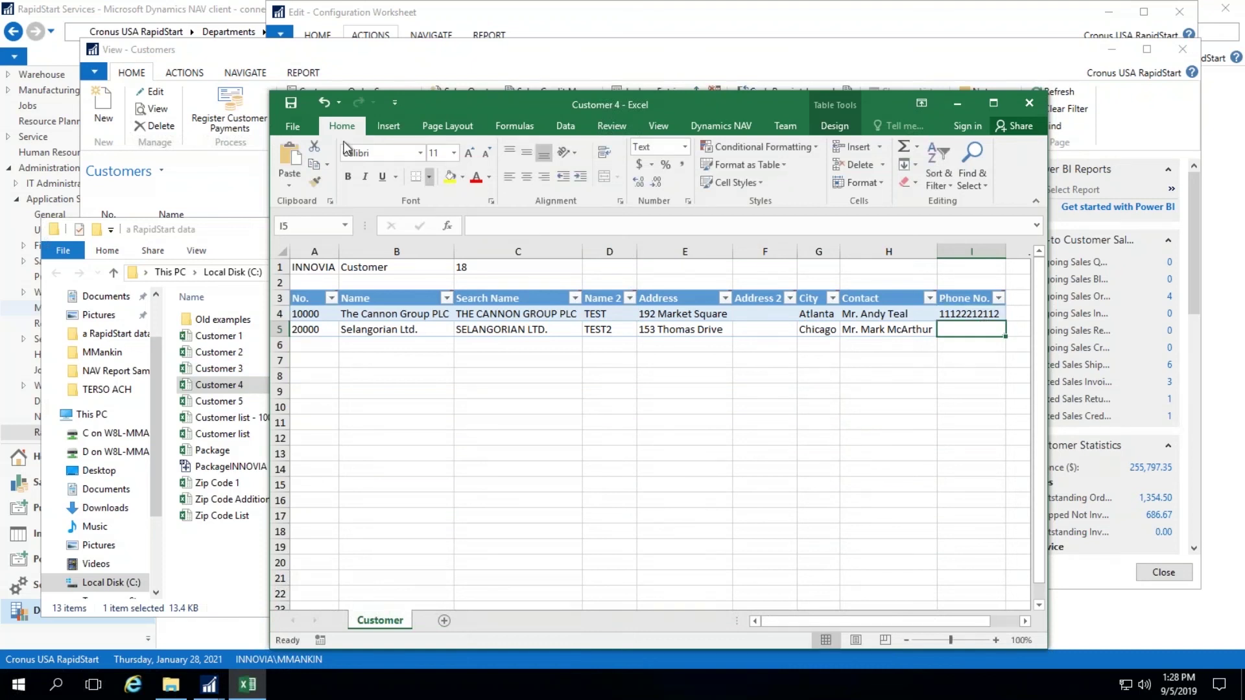
pyautogui.click(1031, 104)
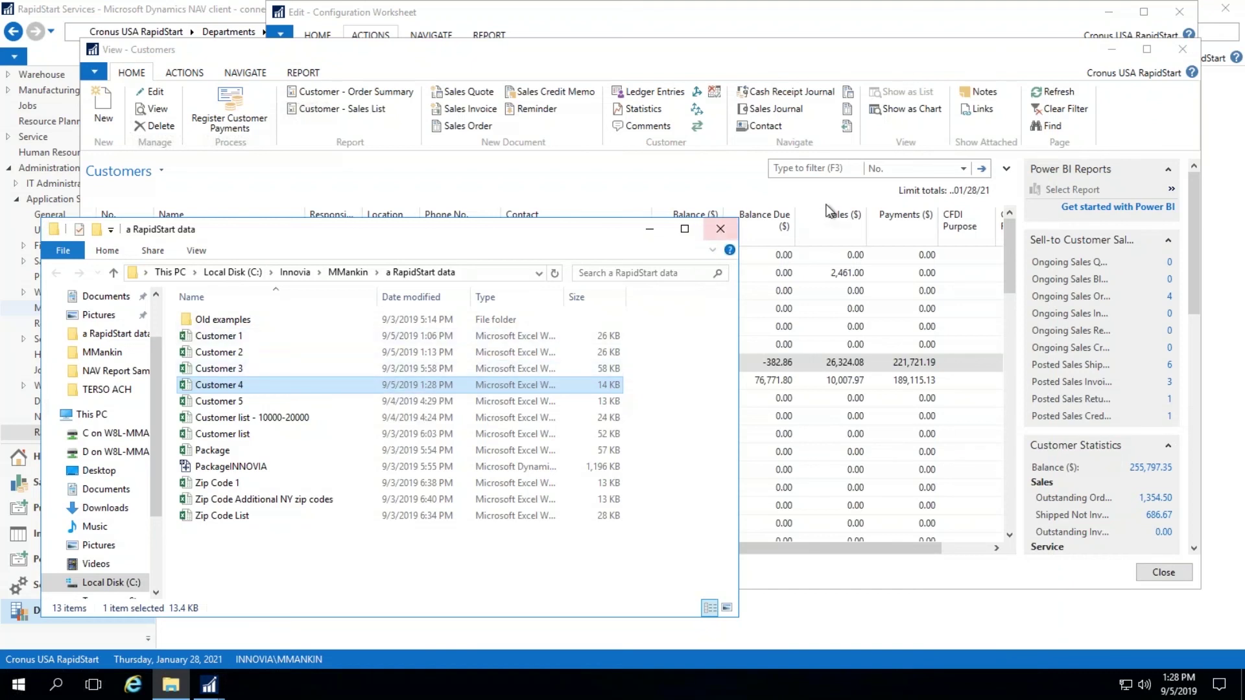
# - Close the customer list and review which fields are included in the INNOVIA package for the Customer table
pyautogui.click(783, 316)
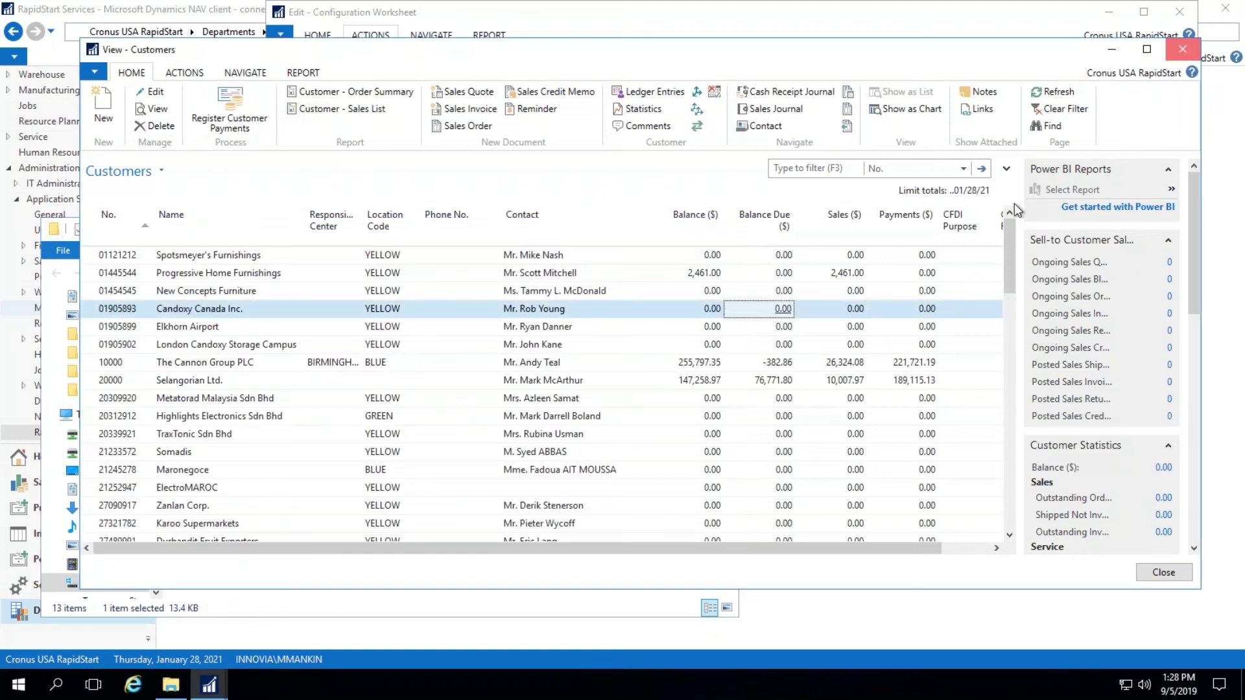
pyautogui.click(1182, 49)
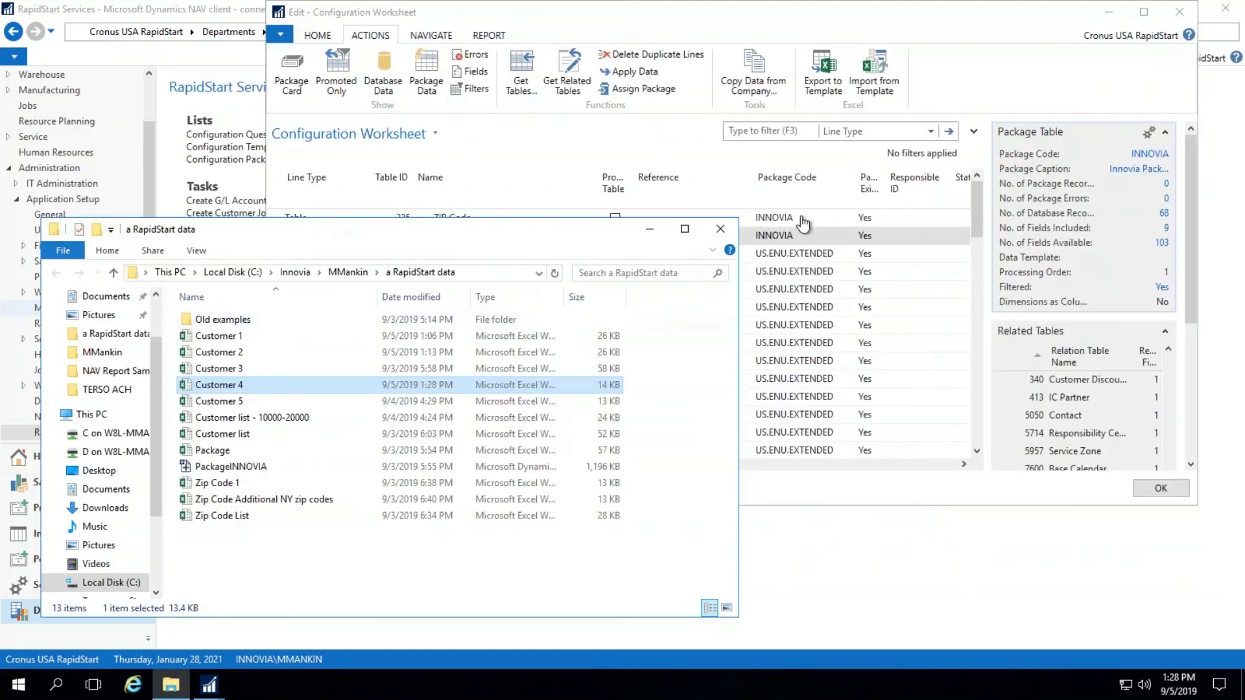
pyautogui.click(770, 236)
pyautogui.click(767, 237)
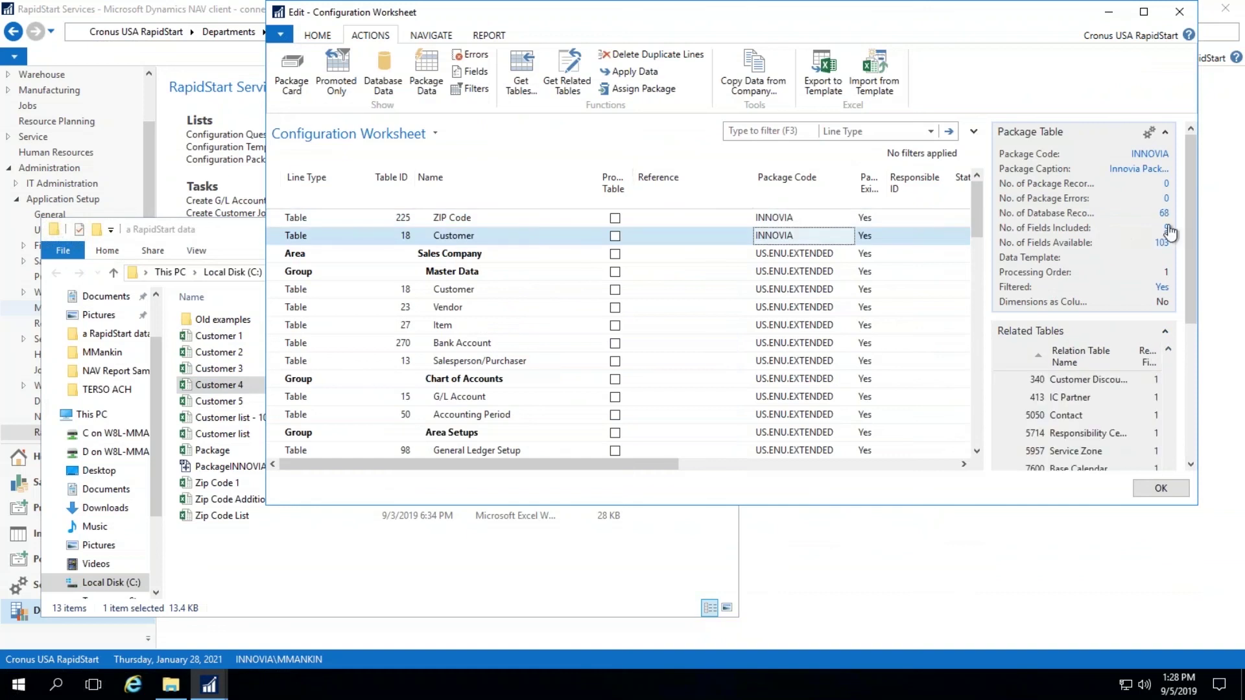
pyautogui.click(1166, 231)
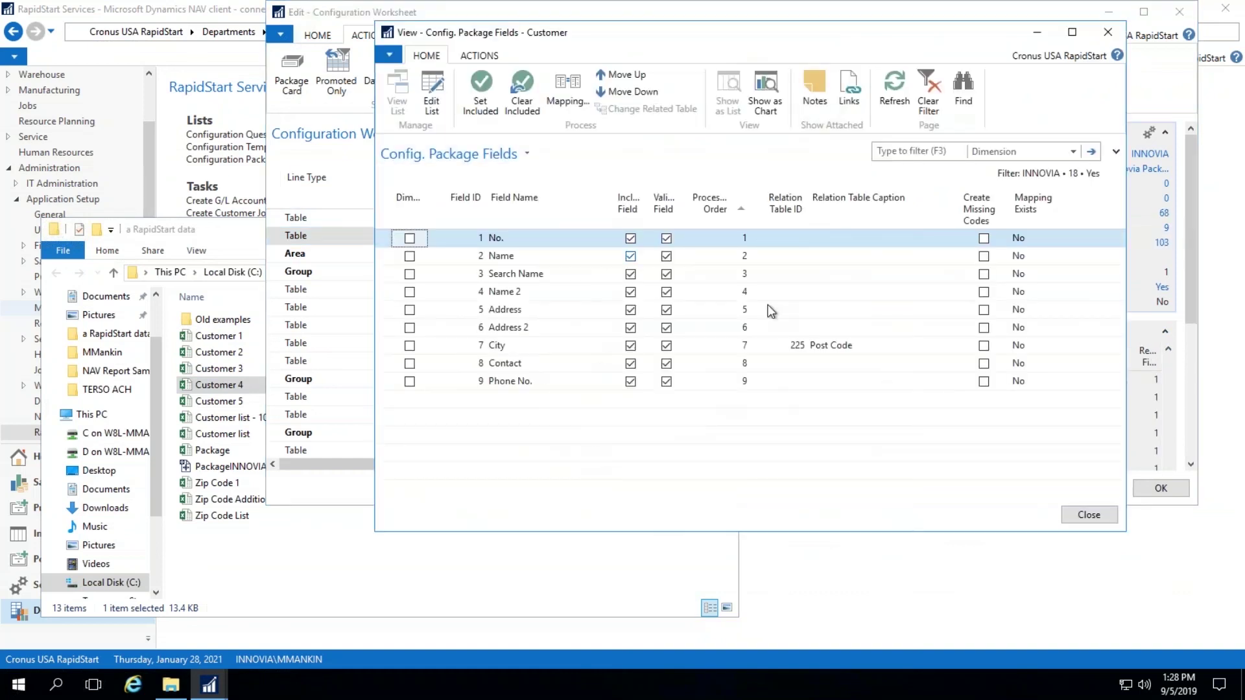
pyautogui.click(1074, 519)
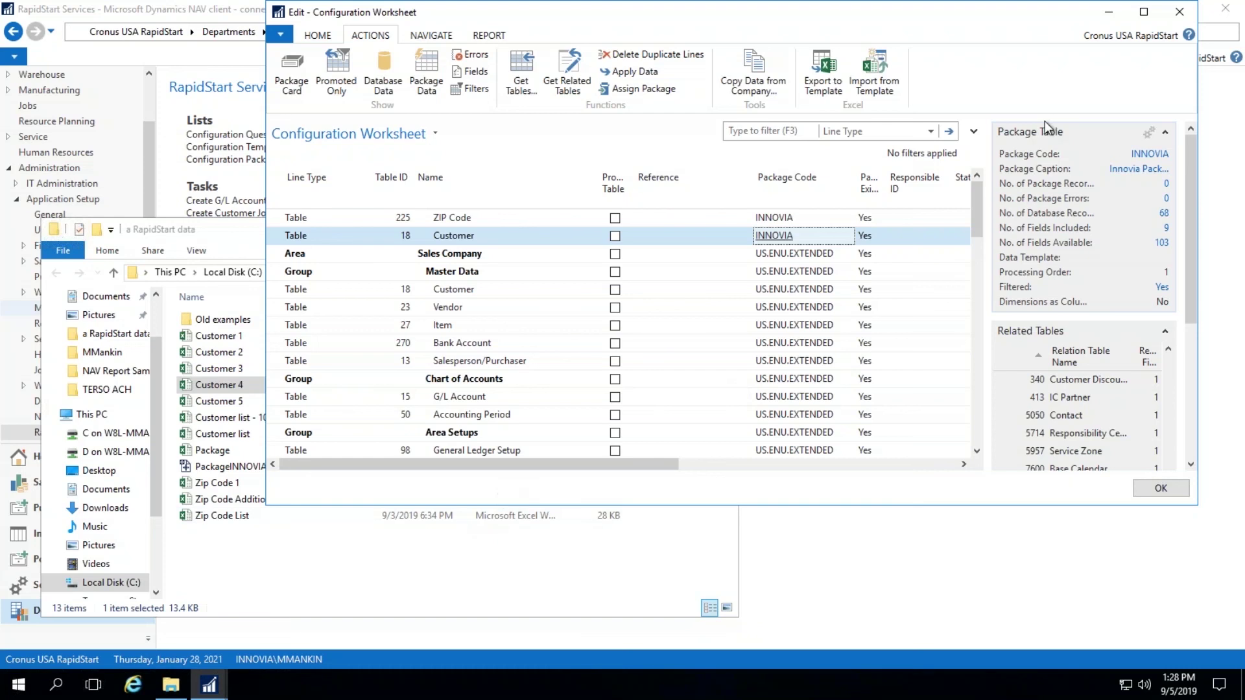
# - Maximize the Configuration Worksheet and import the Customer 4 Excel template into the INNOVIA package for the Customer table
pyautogui.click(1144, 15)
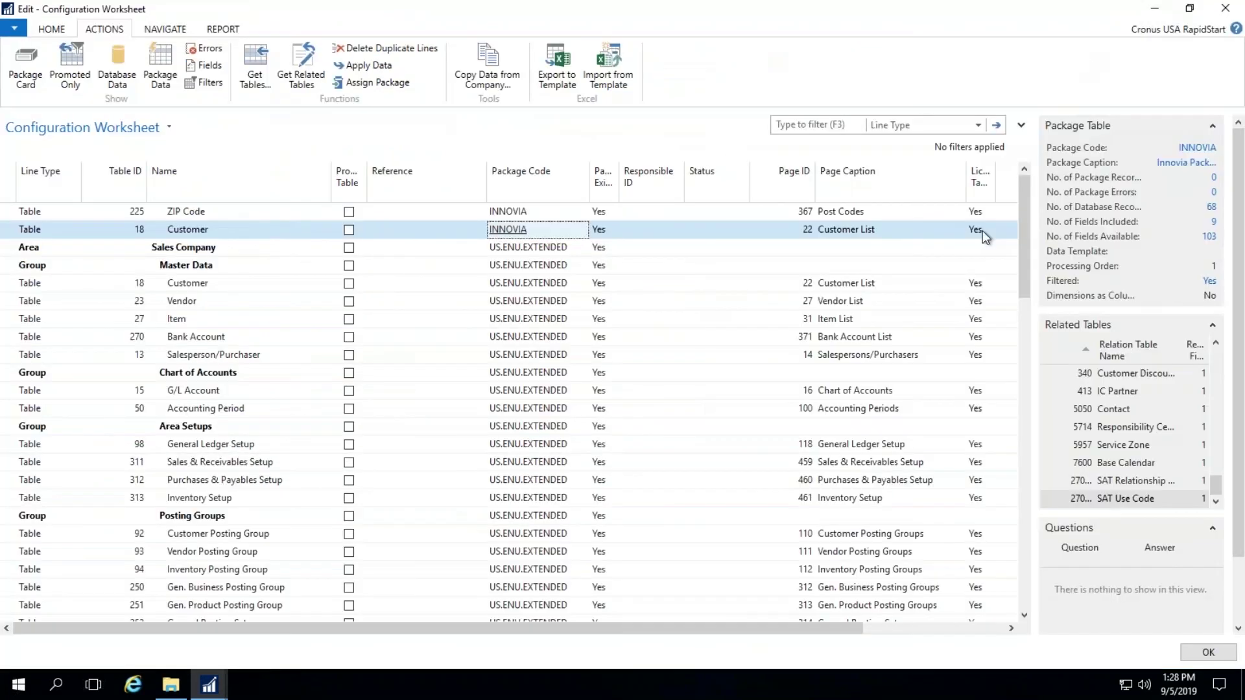
pyautogui.click(616, 78)
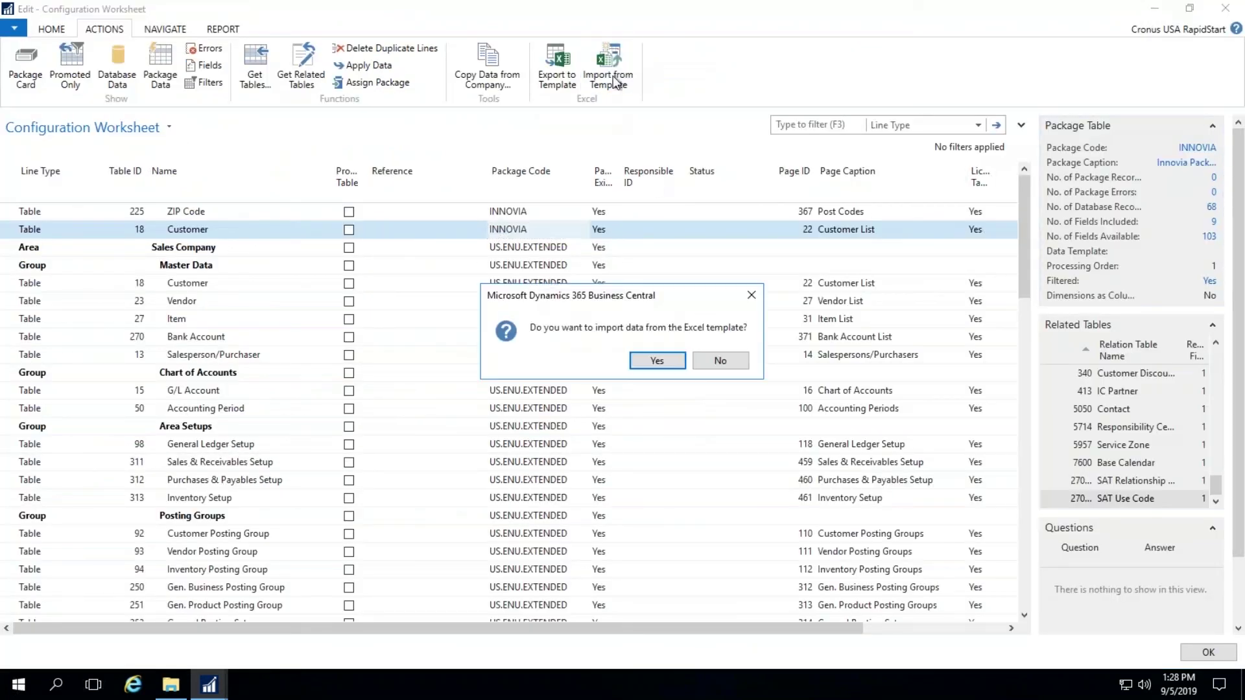
pyautogui.click(664, 360)
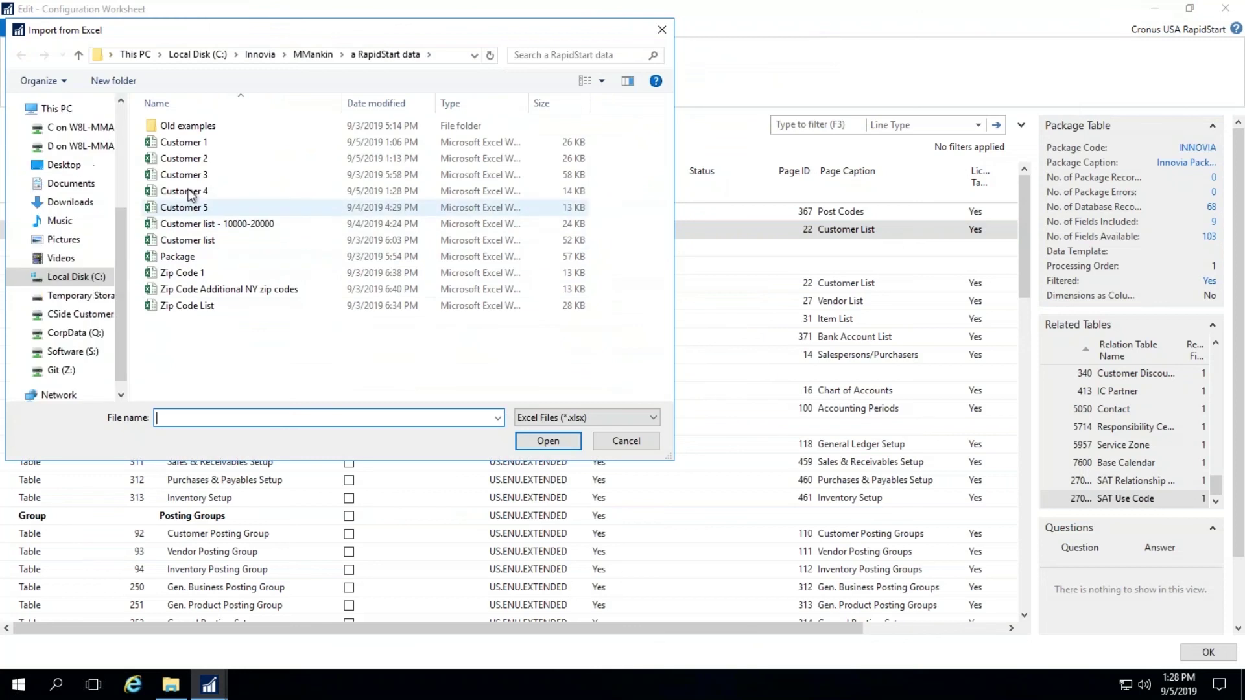
pyautogui.doubleClick(190, 192)
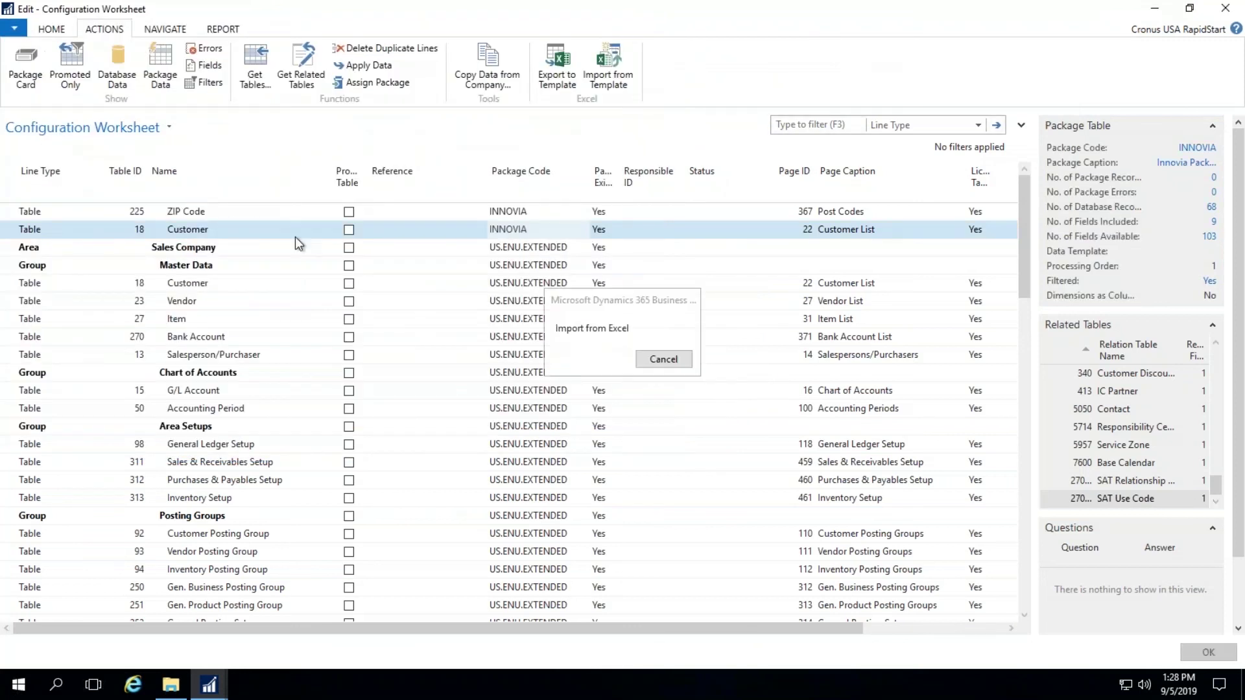
pyautogui.click(674, 72)
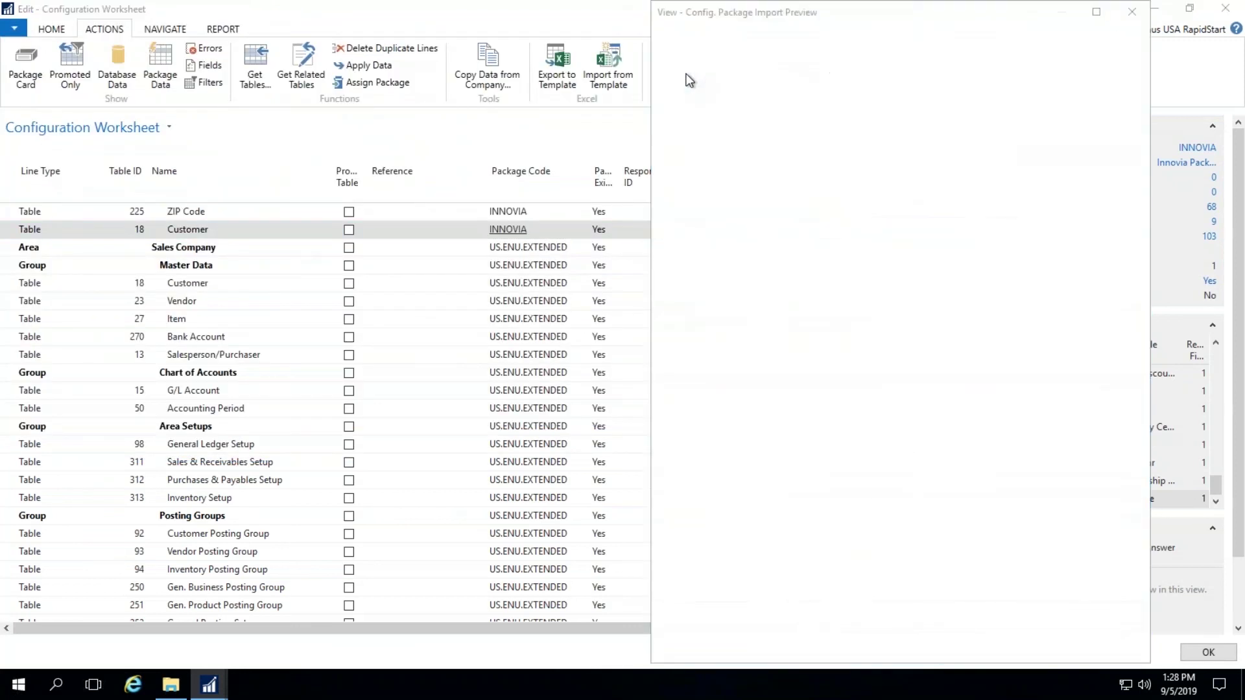
# - Apply the package data imported from Customer 4 to the Customer table
pyautogui.click(394, 66)
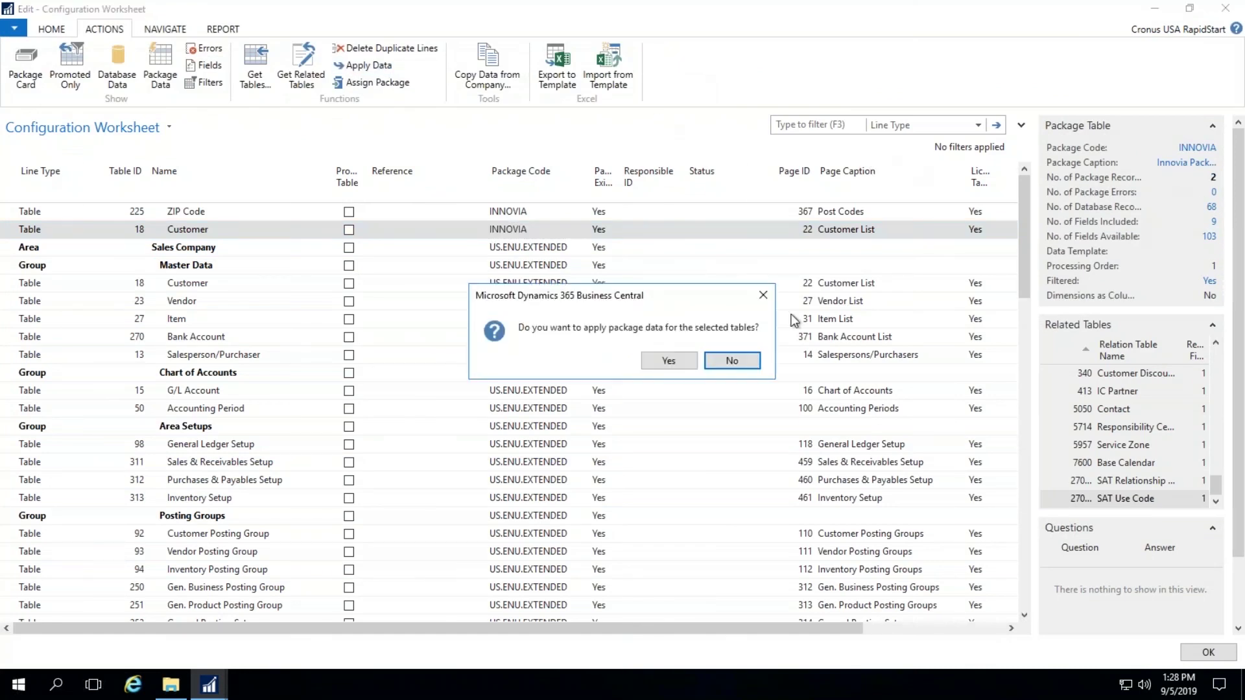
pyautogui.click(658, 355)
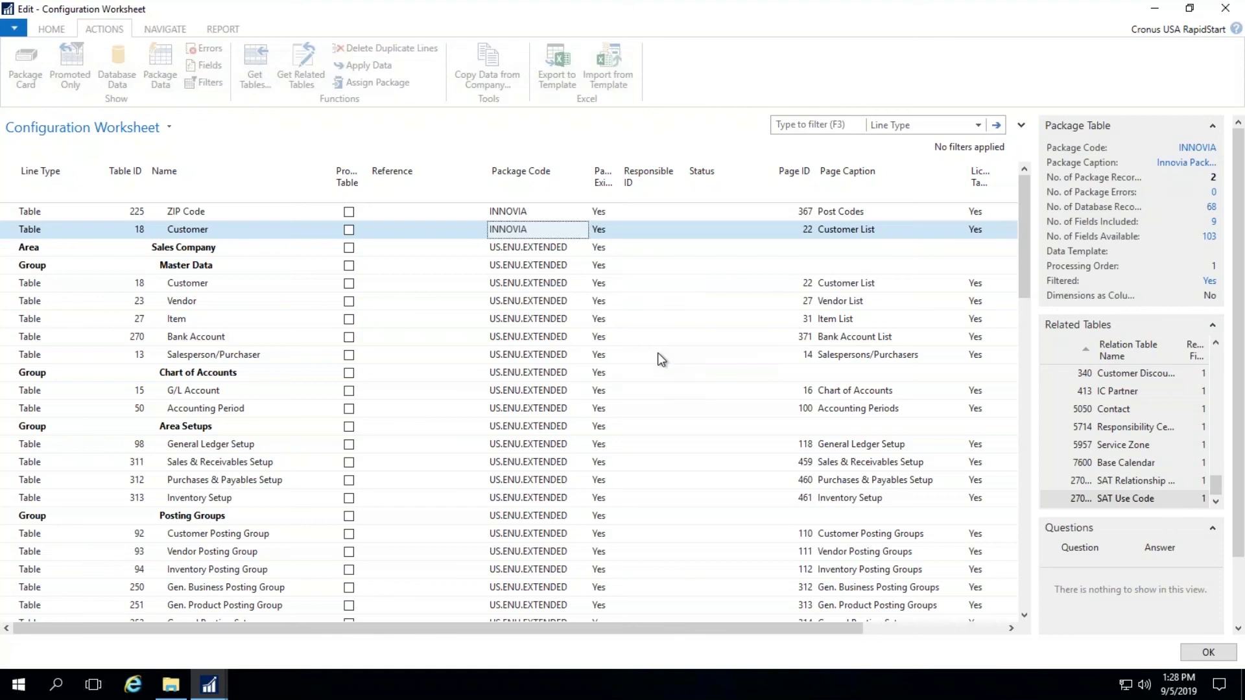
pyautogui.click(647, 372)
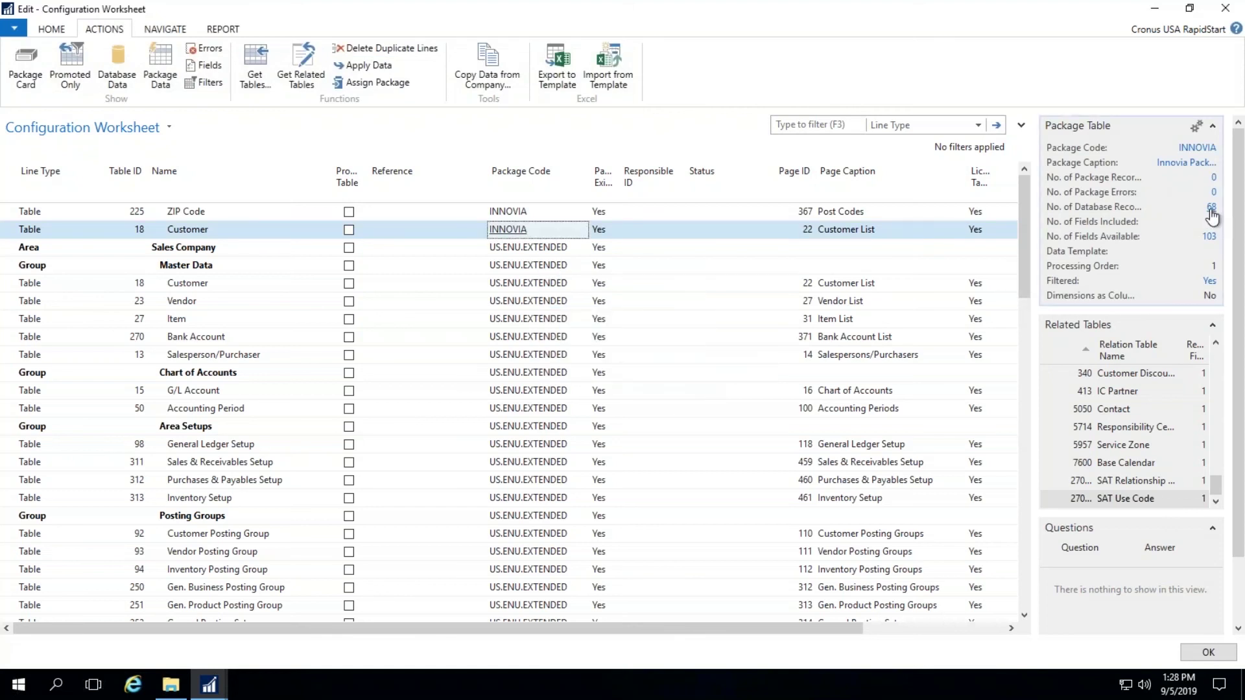
# - Check the phone number and other details on The Cannon Group PLC's customer card from the database records, and close the card and customer list
pyautogui.click(1211, 208)
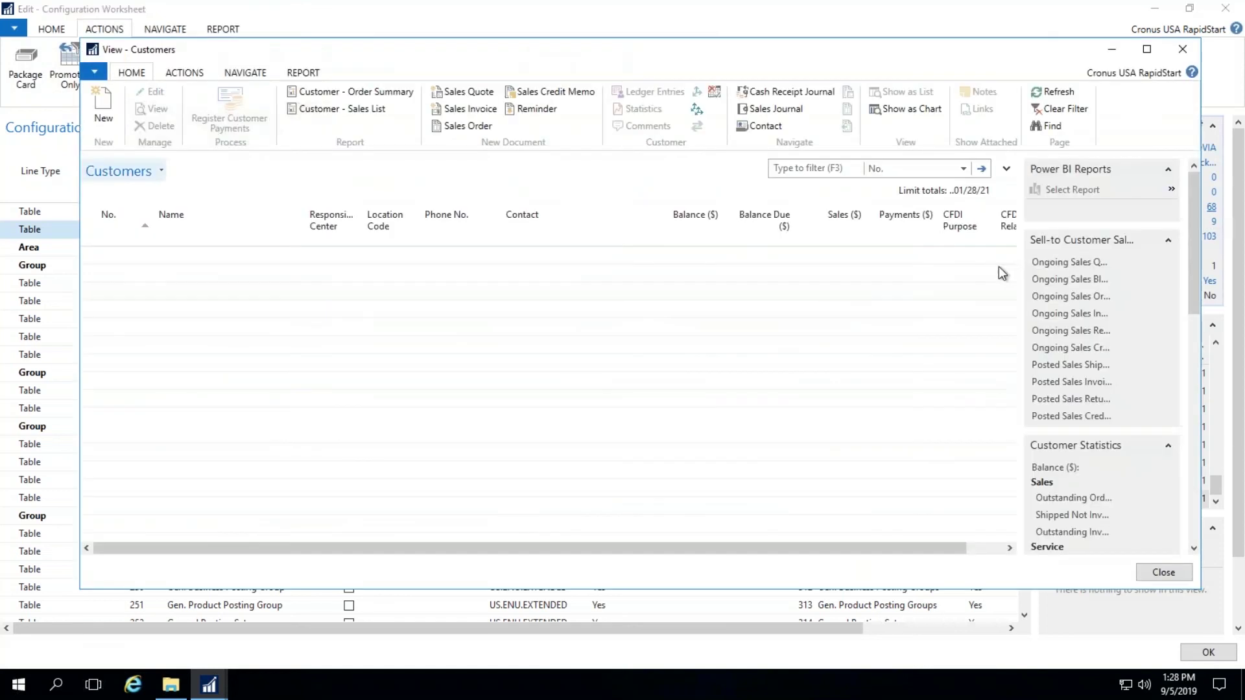
pyautogui.click(206, 371)
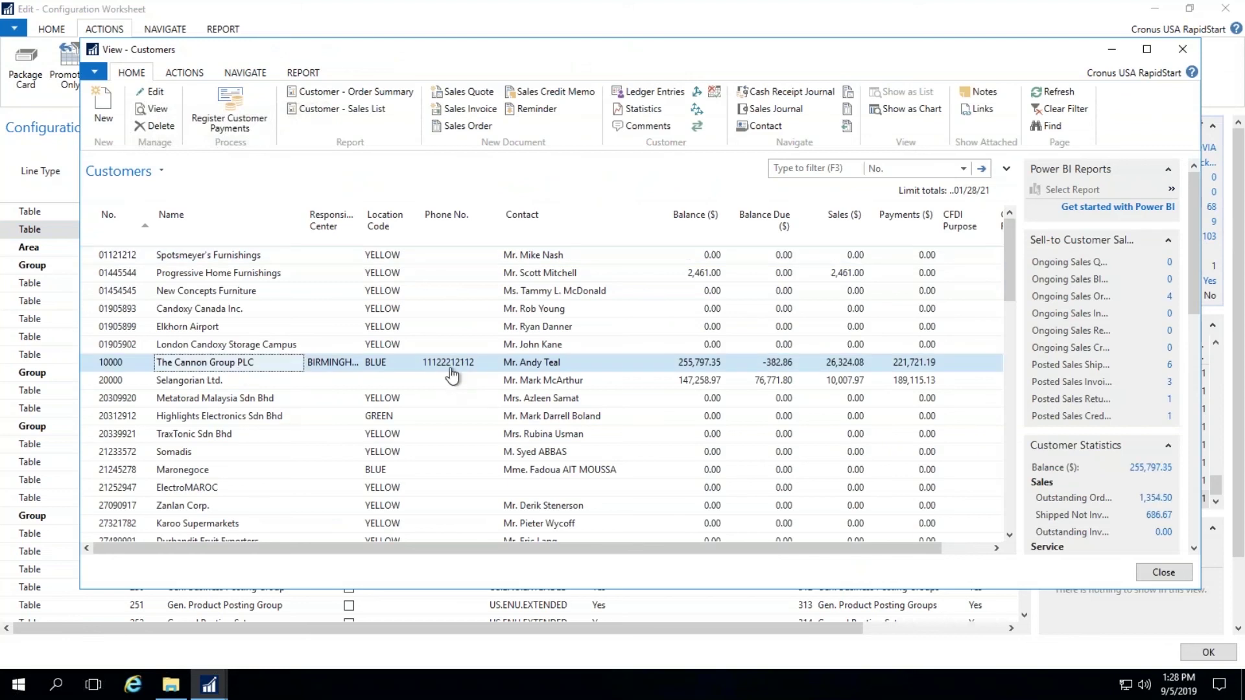
pyautogui.click(151, 92)
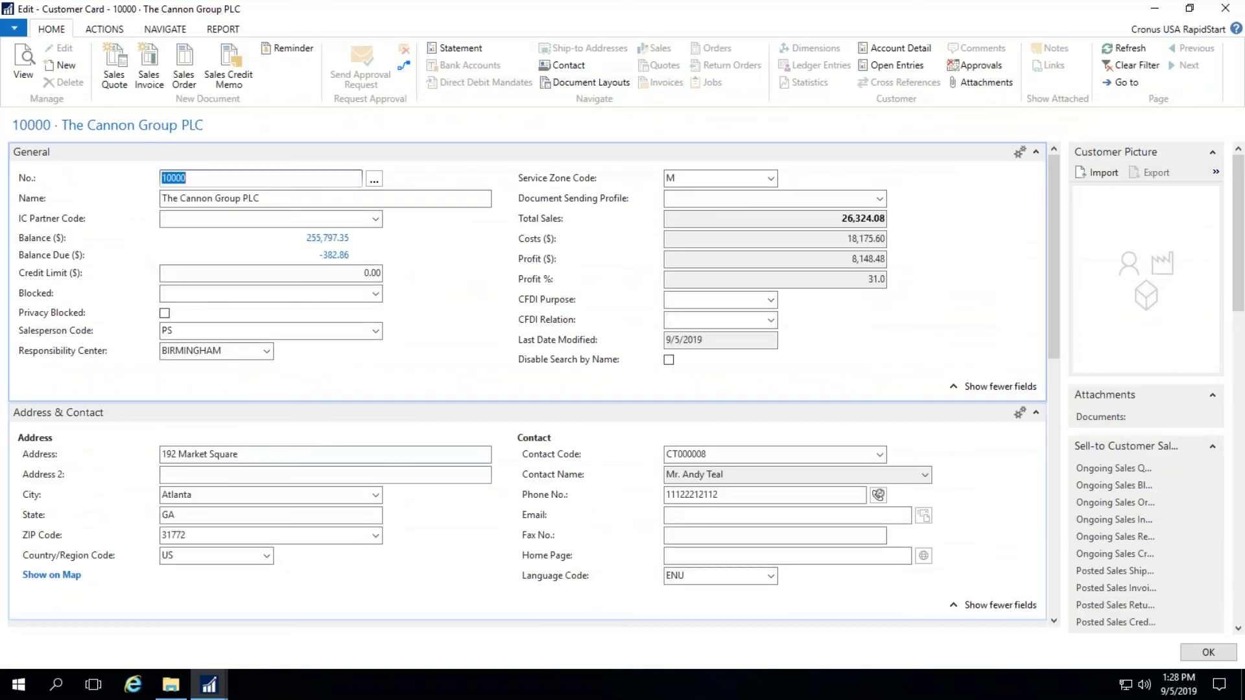
pyautogui.scroll(-3, 364, 433)
pyautogui.scroll(3, 363, 434)
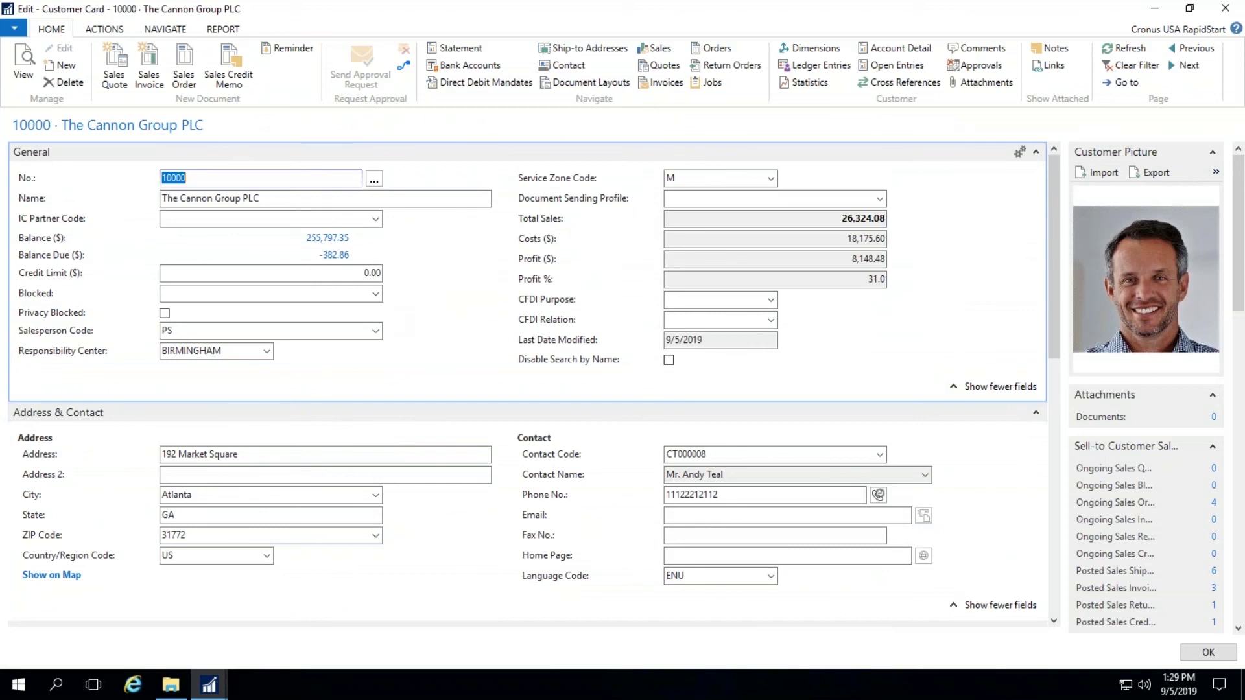
pyautogui.scroll(-2, 382, 317)
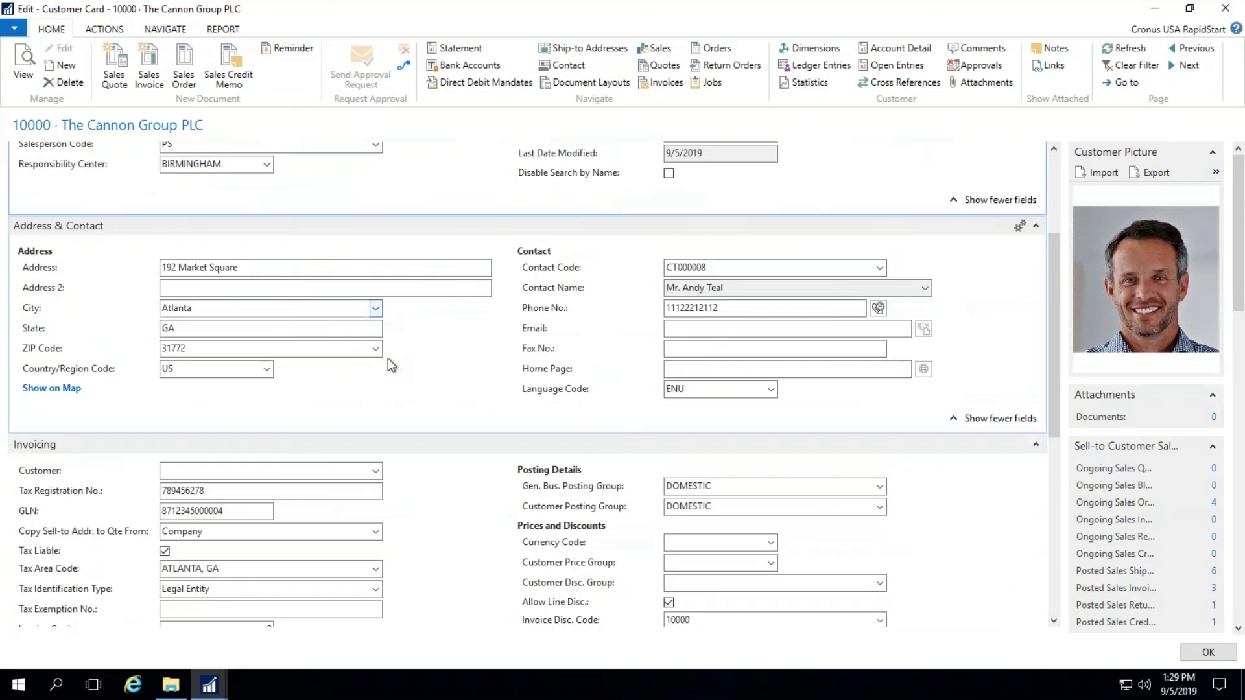
pyautogui.scroll(-1, 409, 367)
pyautogui.scroll(-1, 415, 365)
pyautogui.scroll(3, 425, 355)
pyautogui.scroll(2, 318, 358)
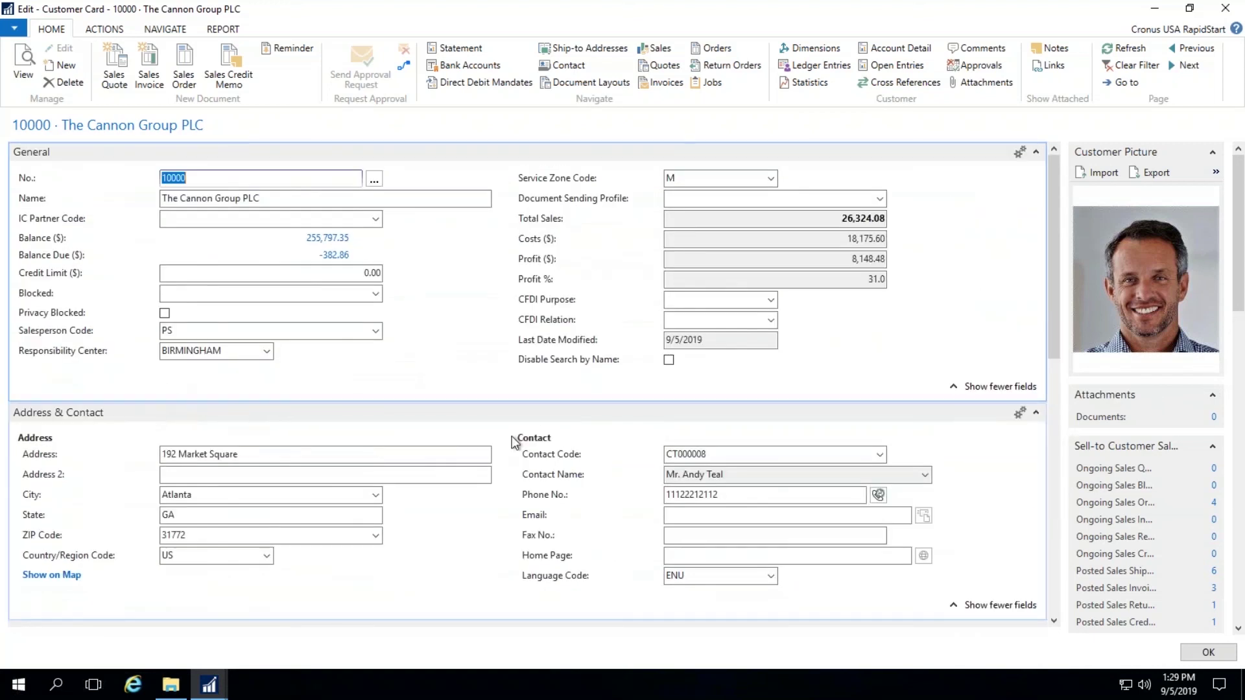
pyautogui.click(1189, 653)
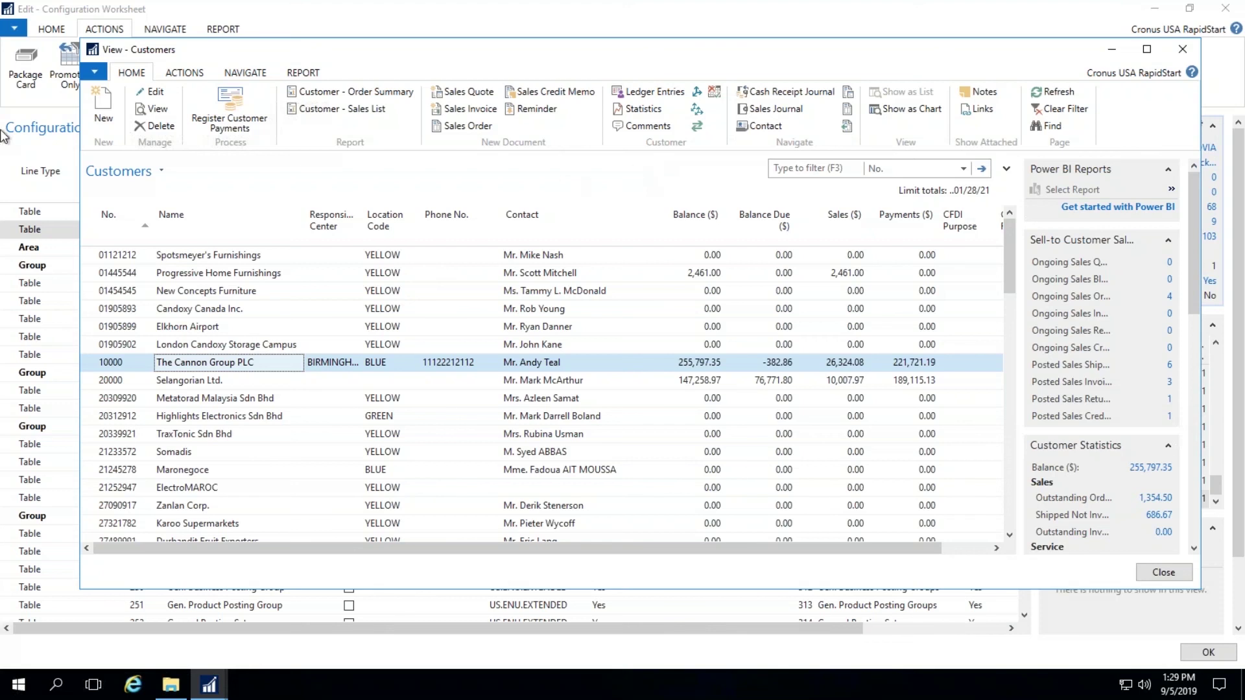
pyautogui.click(1184, 46)
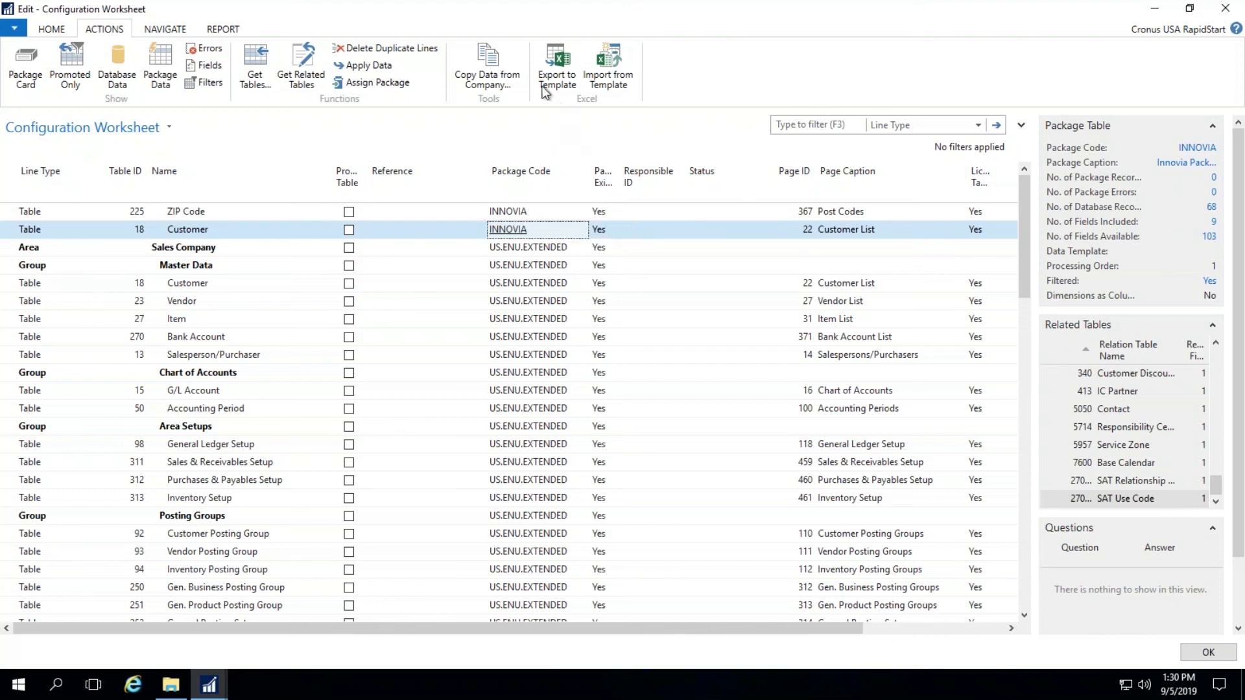
pyautogui.click(610, 75)
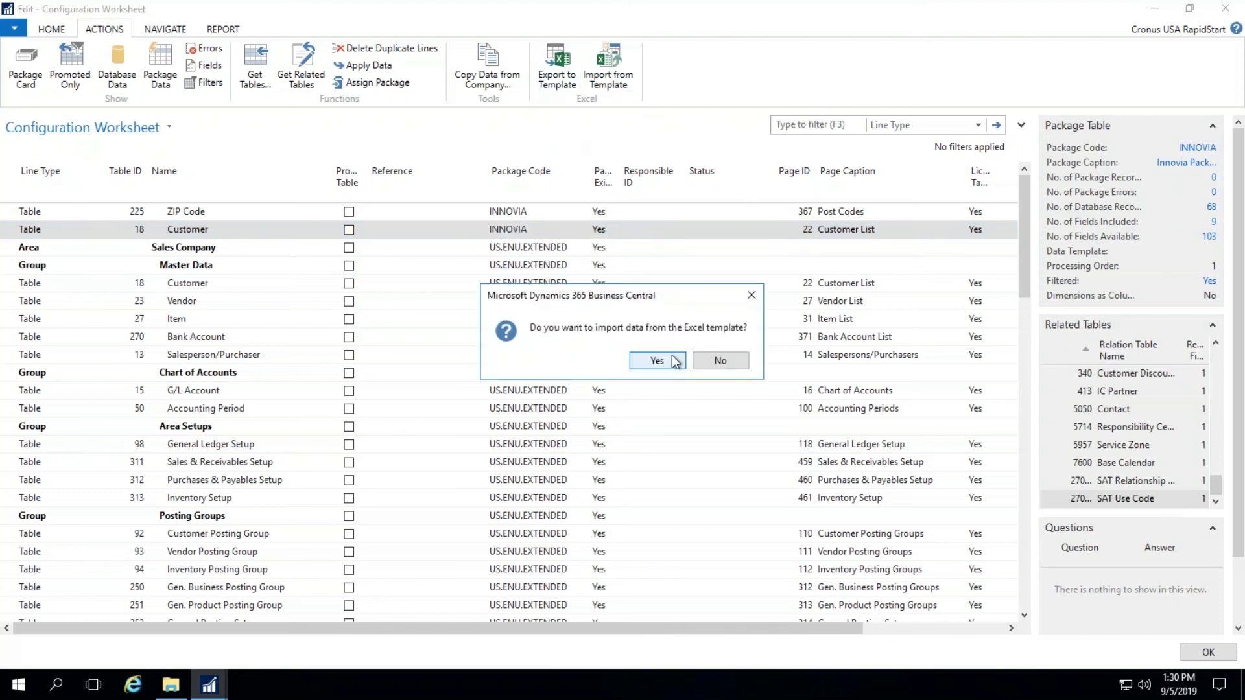
pyautogui.click(674, 359)
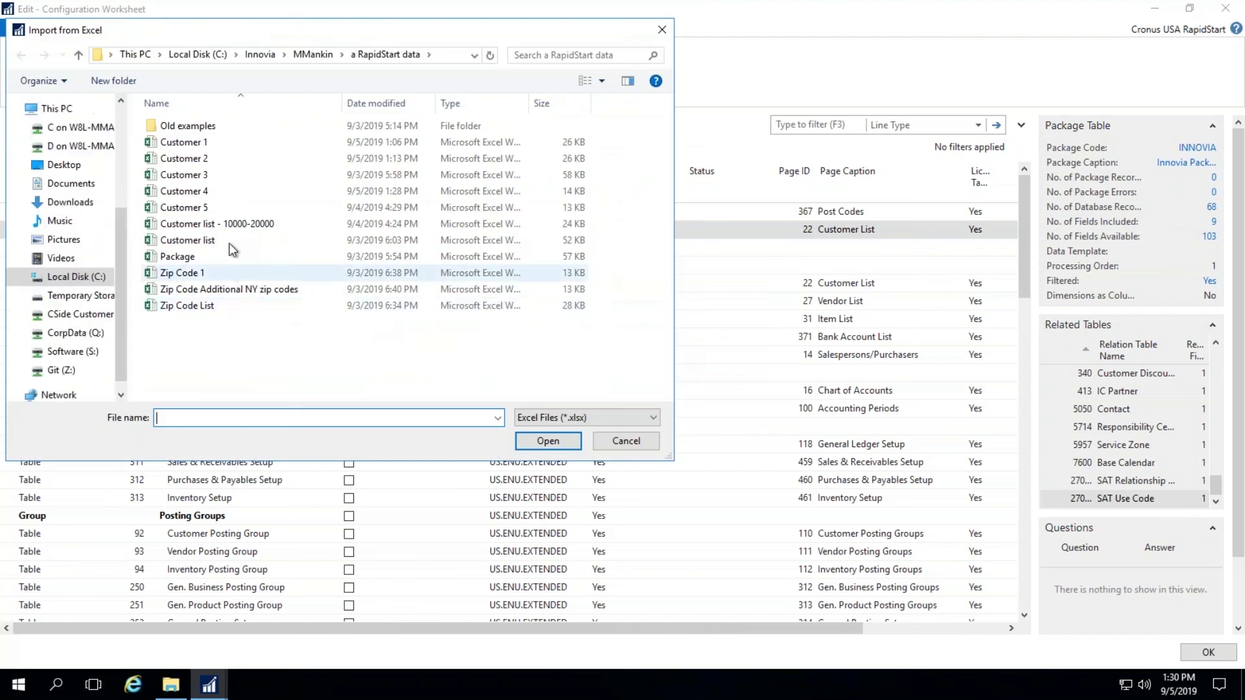
pyautogui.doubleClick(233, 226)
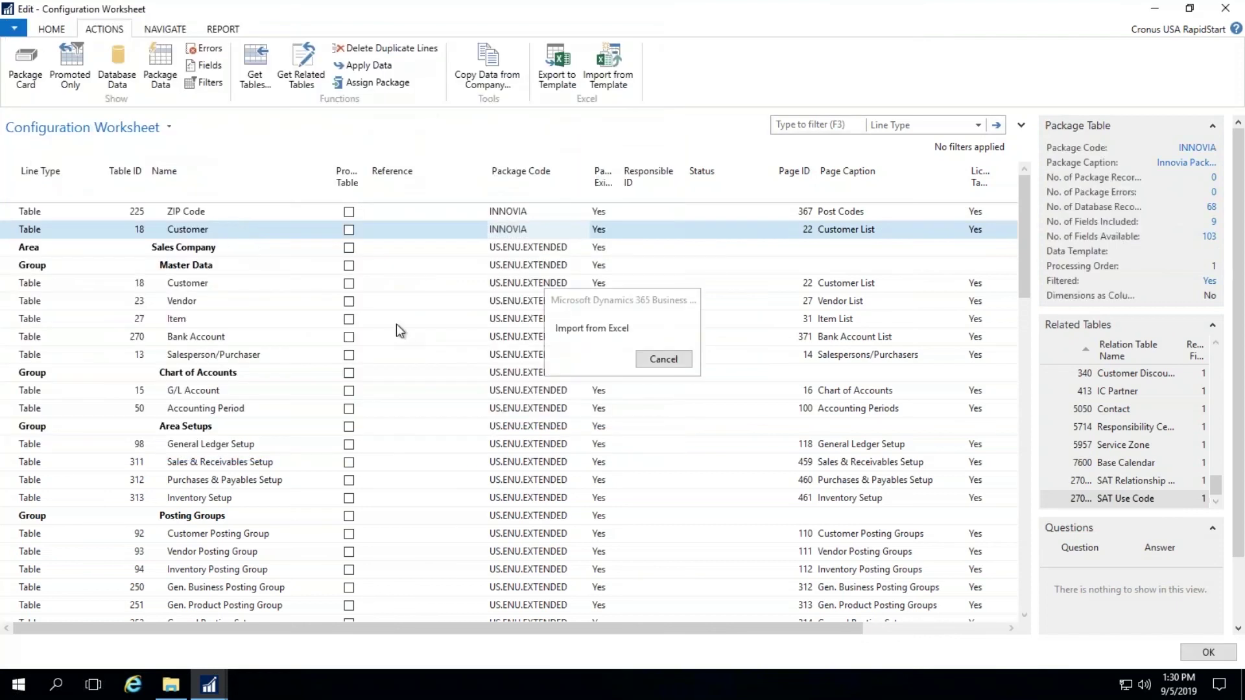
pyautogui.click(683, 70)
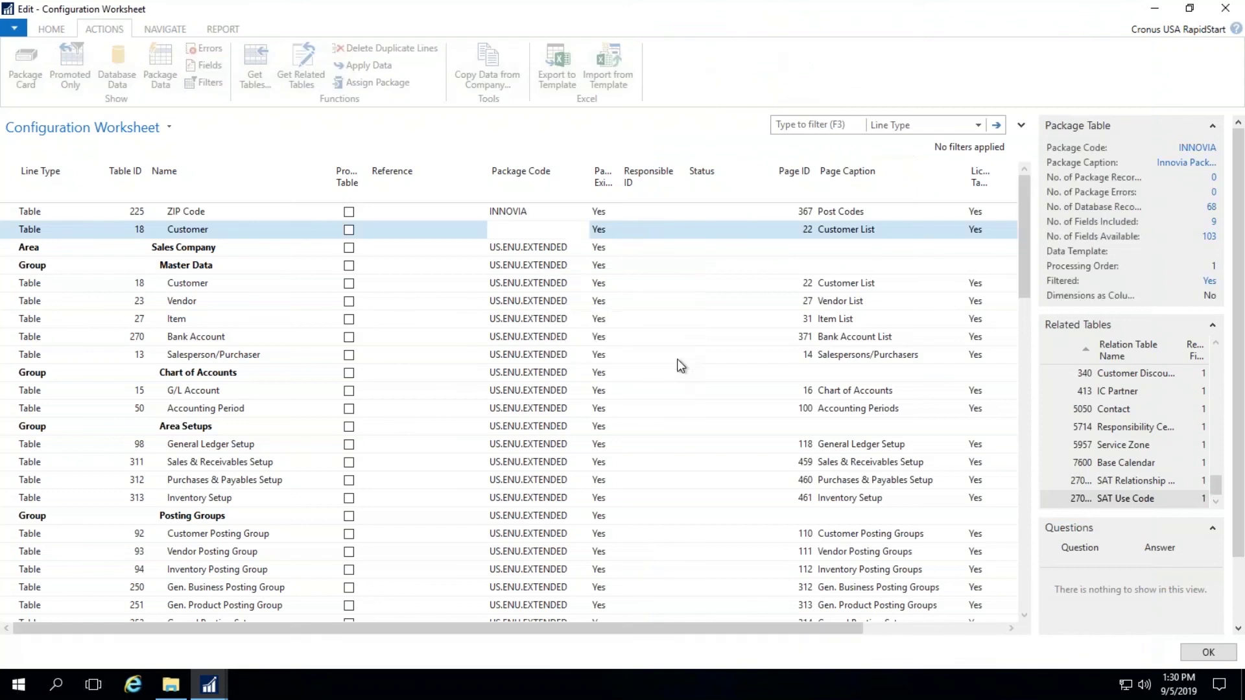
pyautogui.click(367, 65)
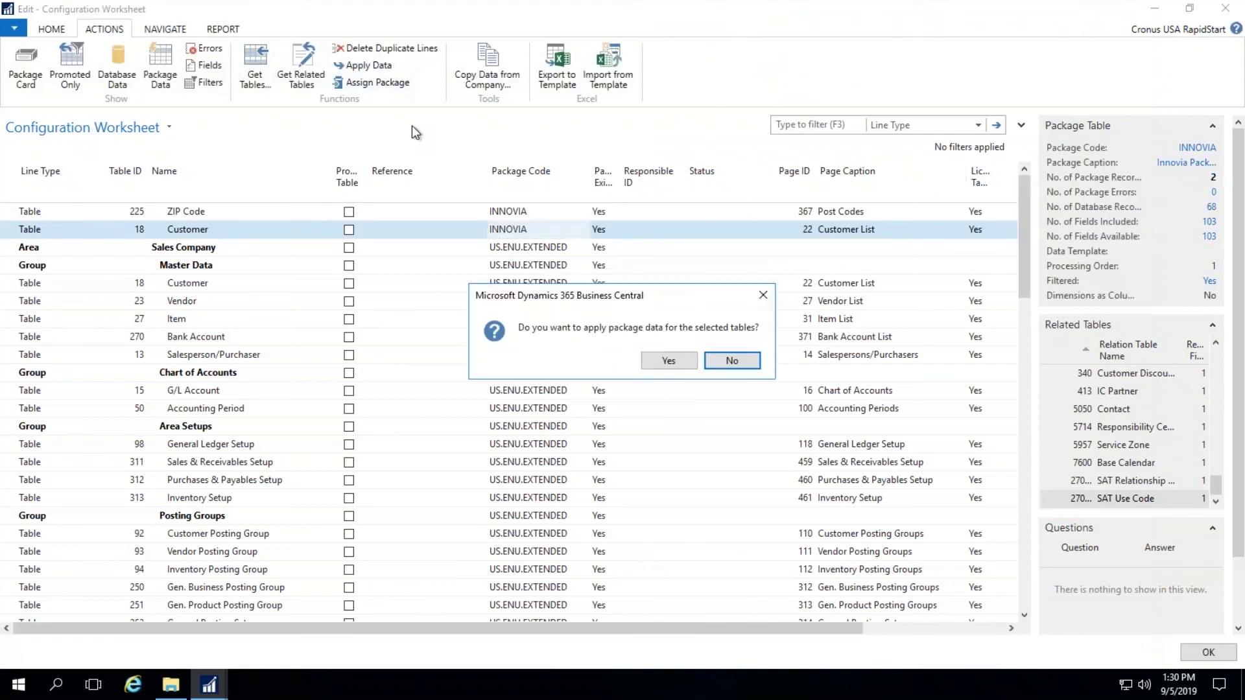
pyautogui.click(668, 360)
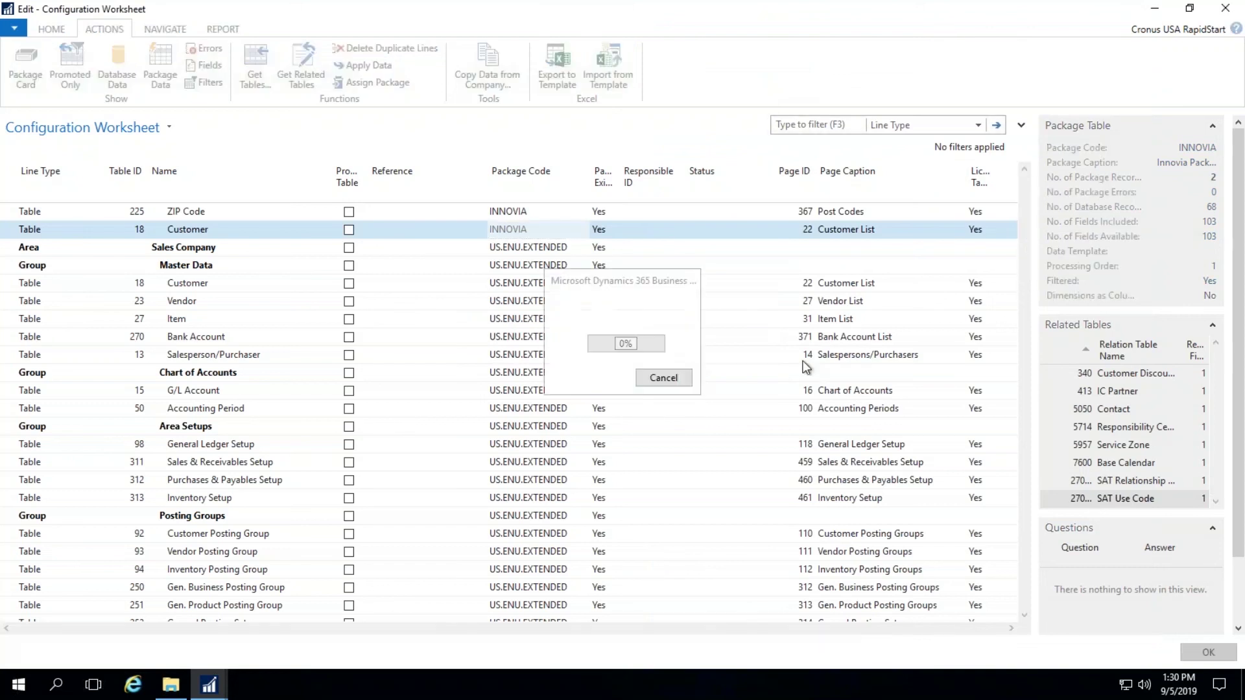
pyautogui.click(658, 373)
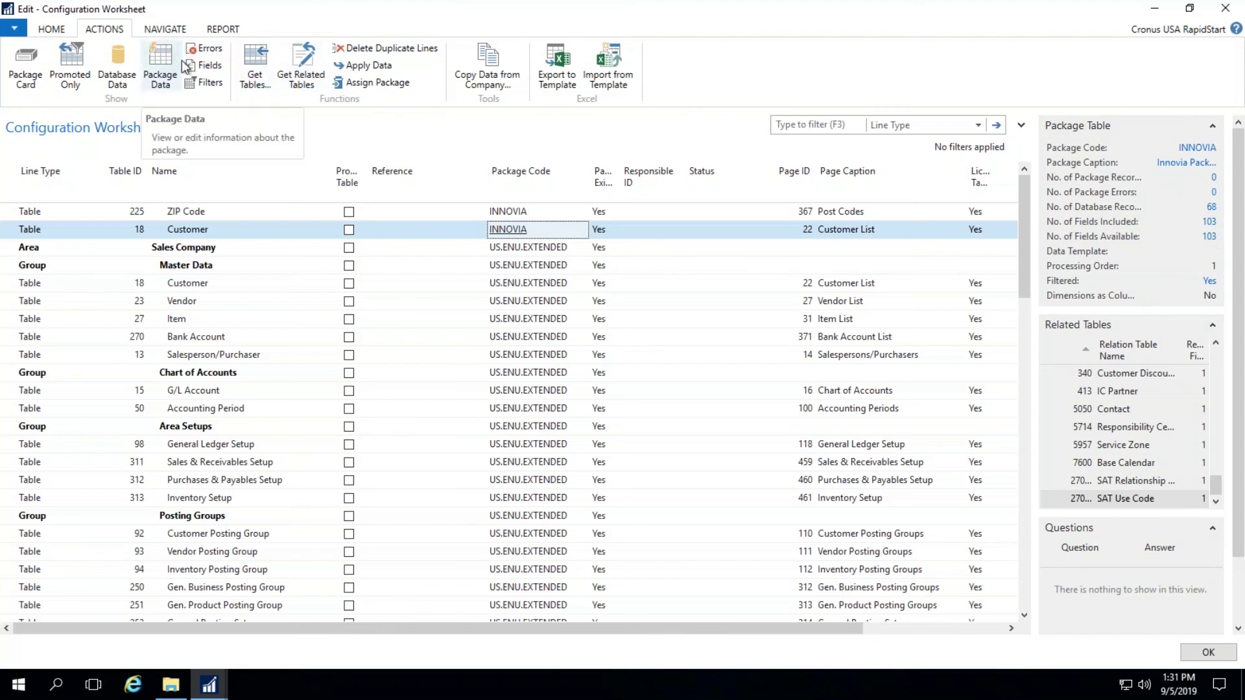
# - Review the Customer table's package filters and its available package fields, slightly widening the Validate Field column
pyautogui.click(209, 82)
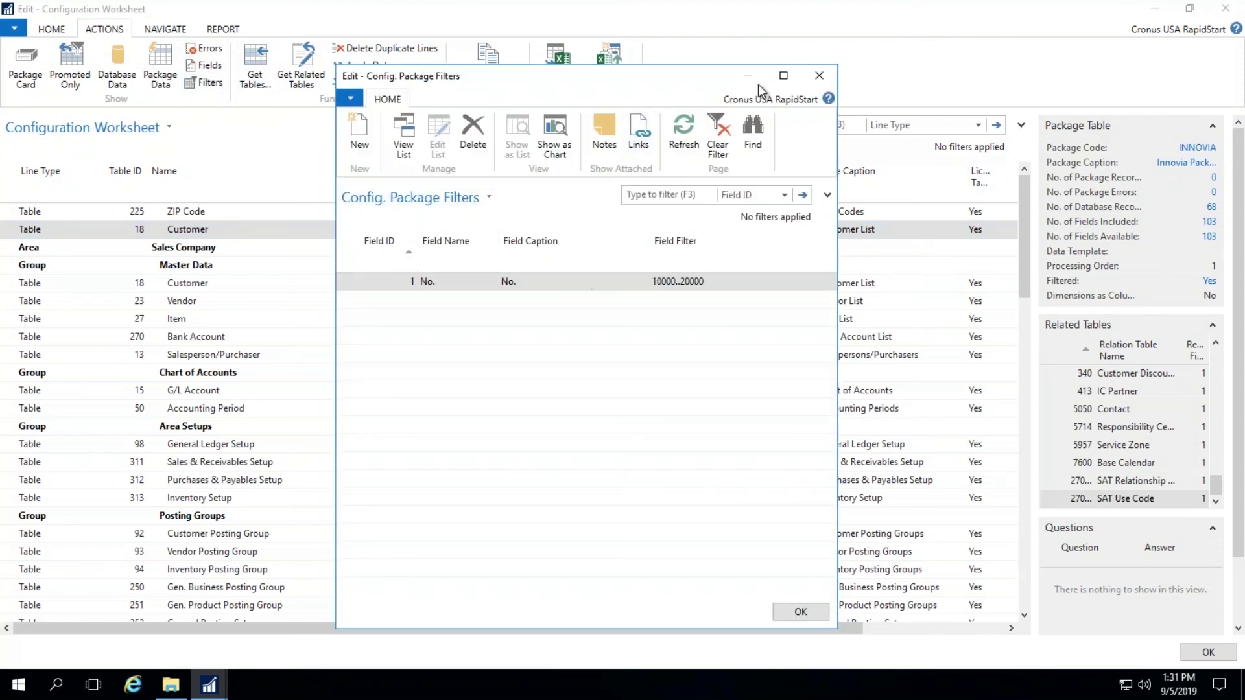
pyautogui.click(819, 75)
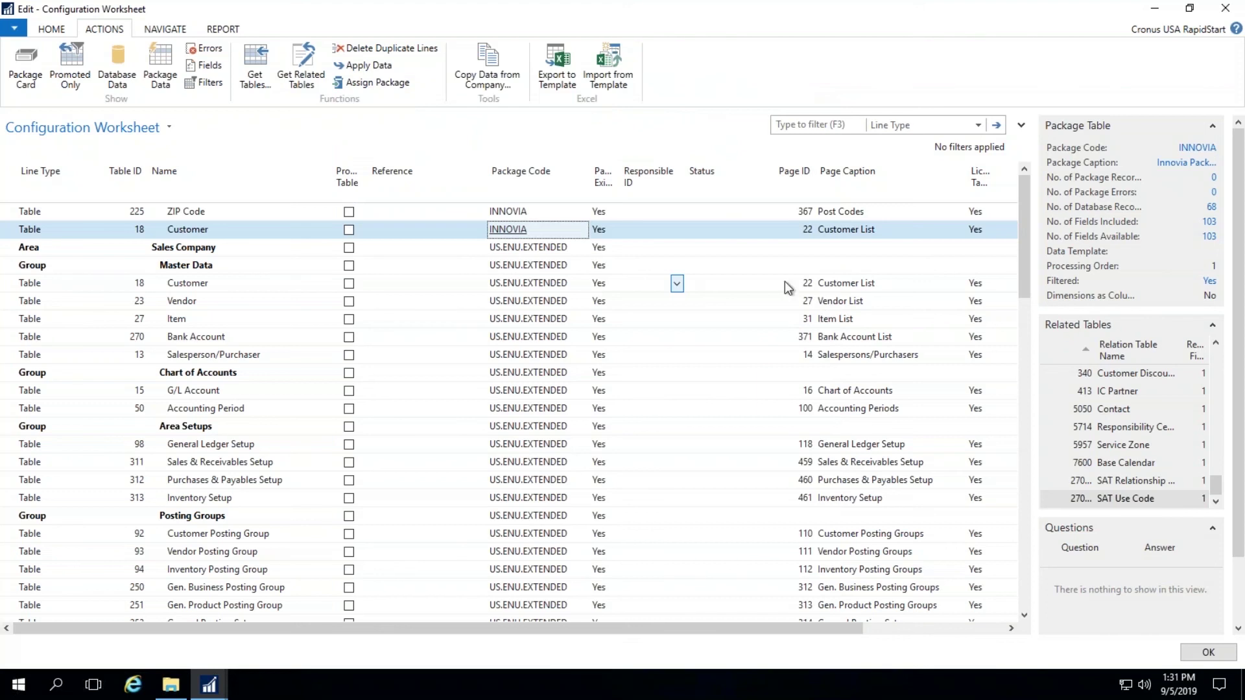
pyautogui.click(1208, 237)
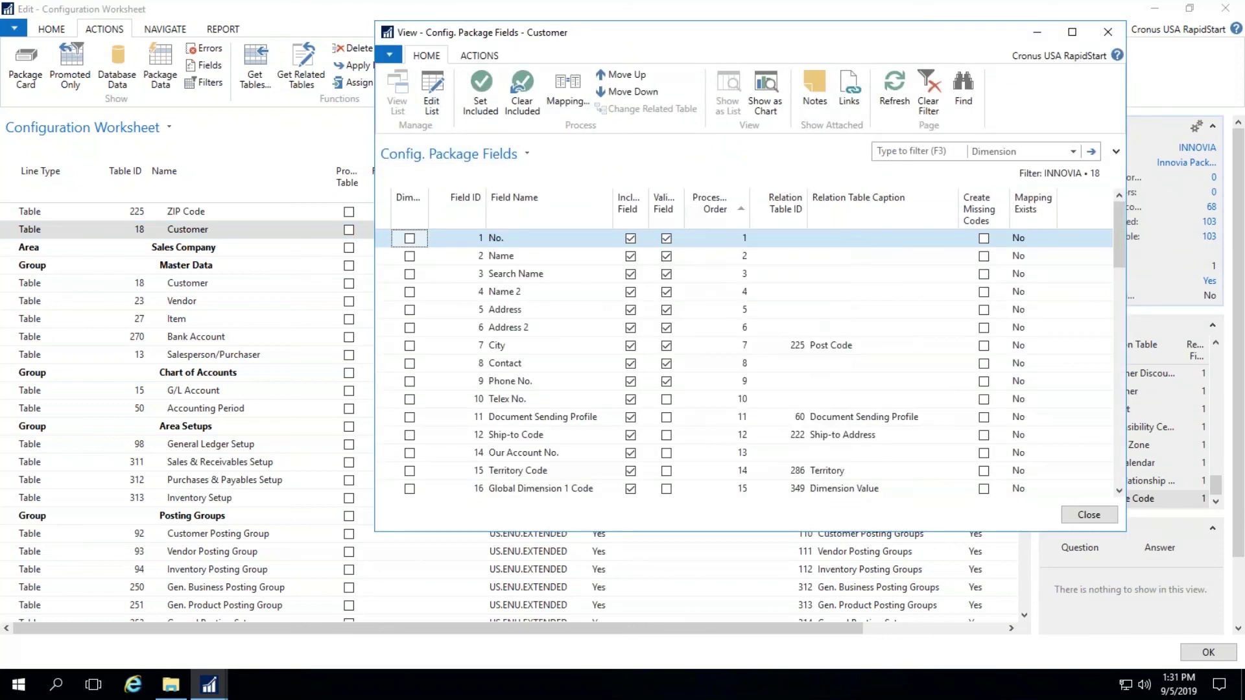
pyautogui.moveTo(688, 205); pyautogui.dragTo(693, 205)
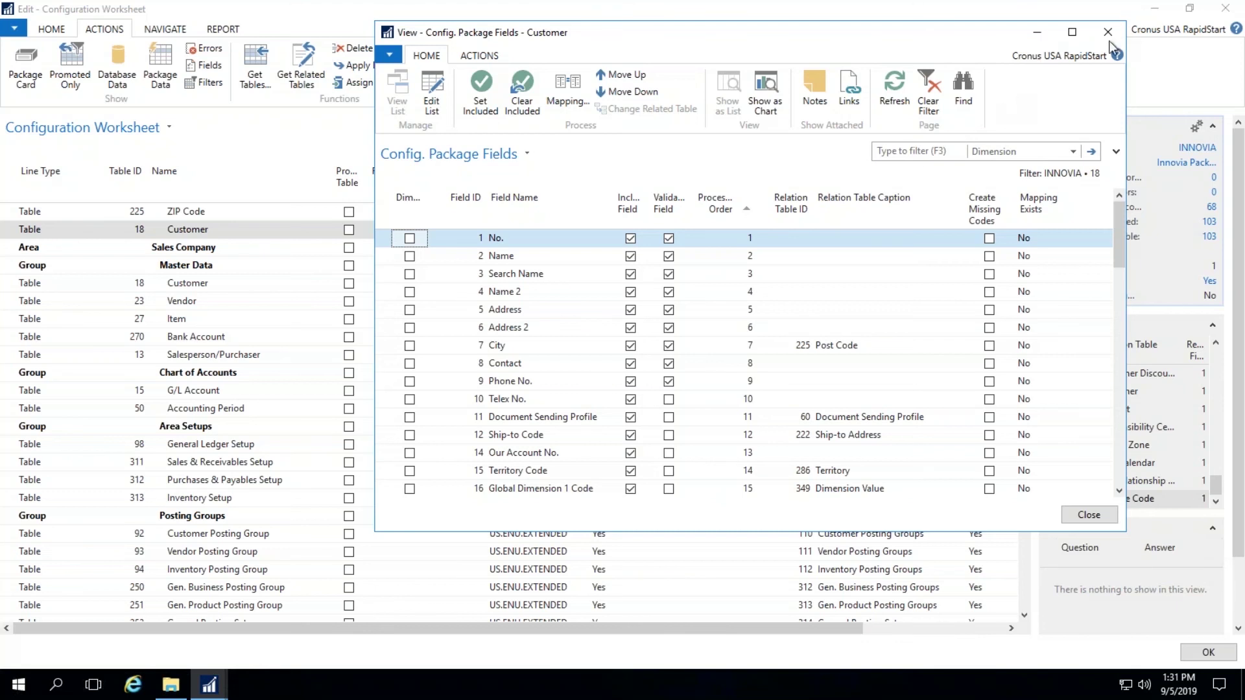
# - Return to the main RapidStart Services window, search for item, and open the Items list
pyautogui.click(1152, 25)
pyautogui.moveTo(209, 684)
pyautogui.click(85, 616)
pyautogui.click(1076, 34)
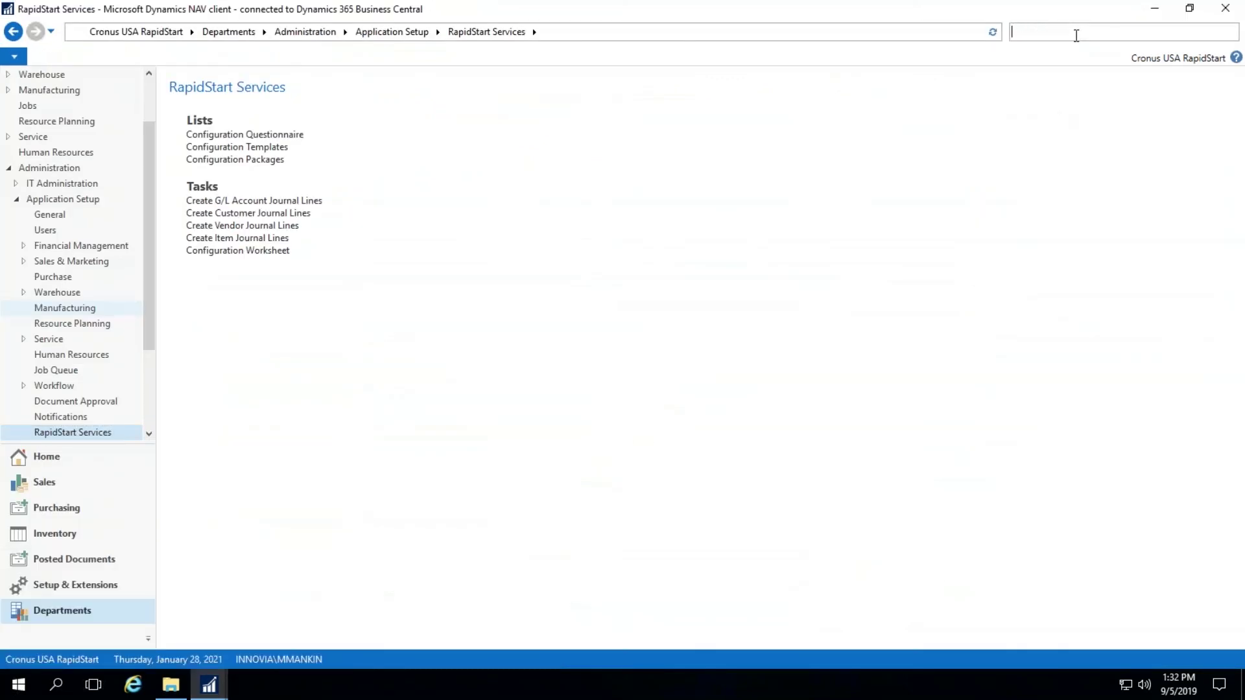
pyautogui.write('item')
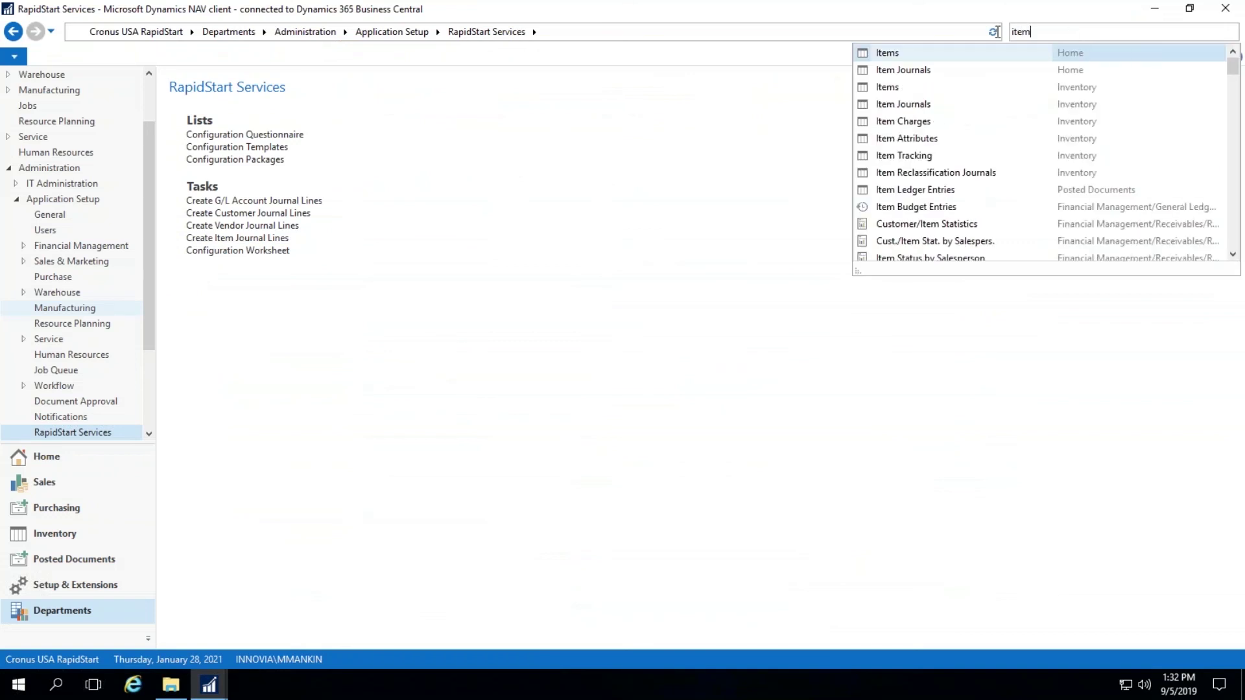
pyautogui.click(885, 53)
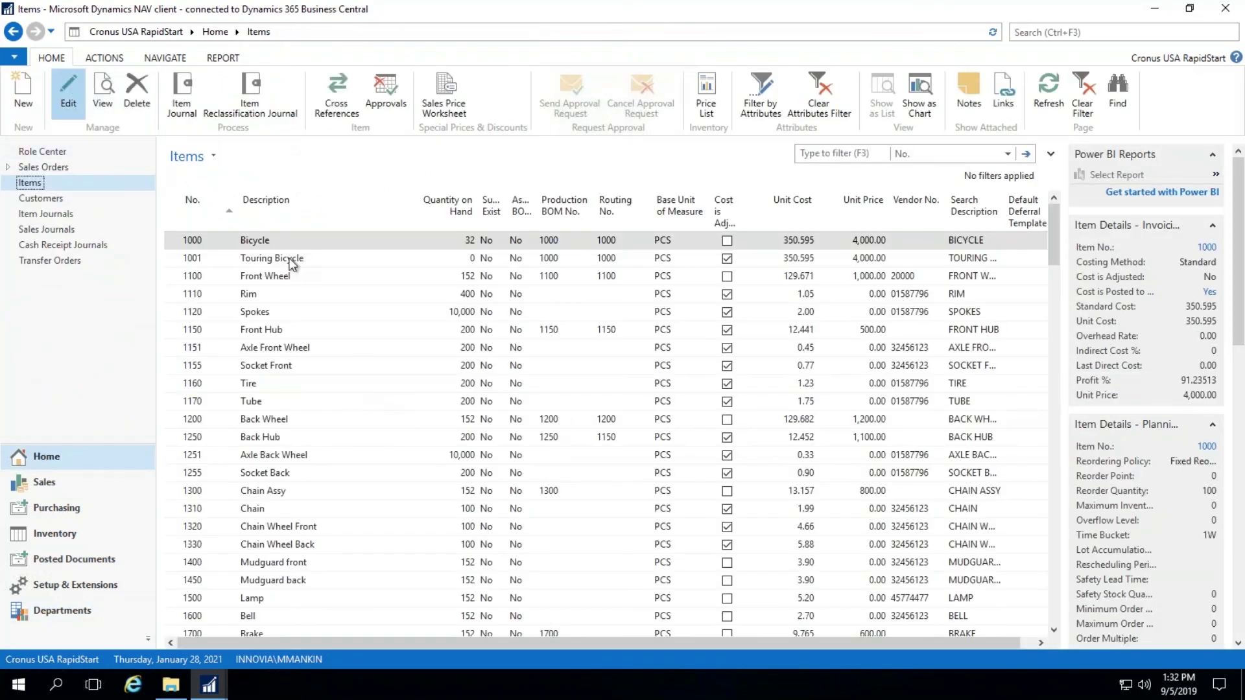
# - Open the item card for 1000 Bicycle and examine its Item, Inventory, Costs & Posting, and Prices & Sales fields
pyautogui.hotkey('ctrl', 'shift', 'e')
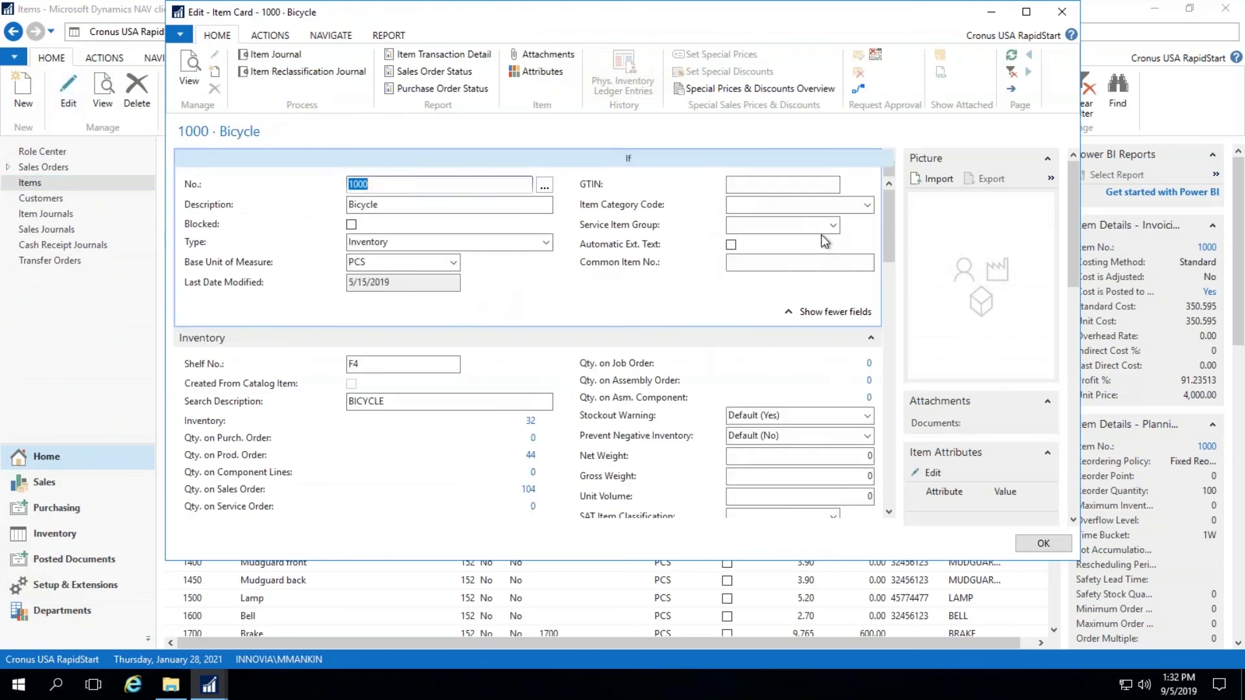
pyautogui.click(196, 158)
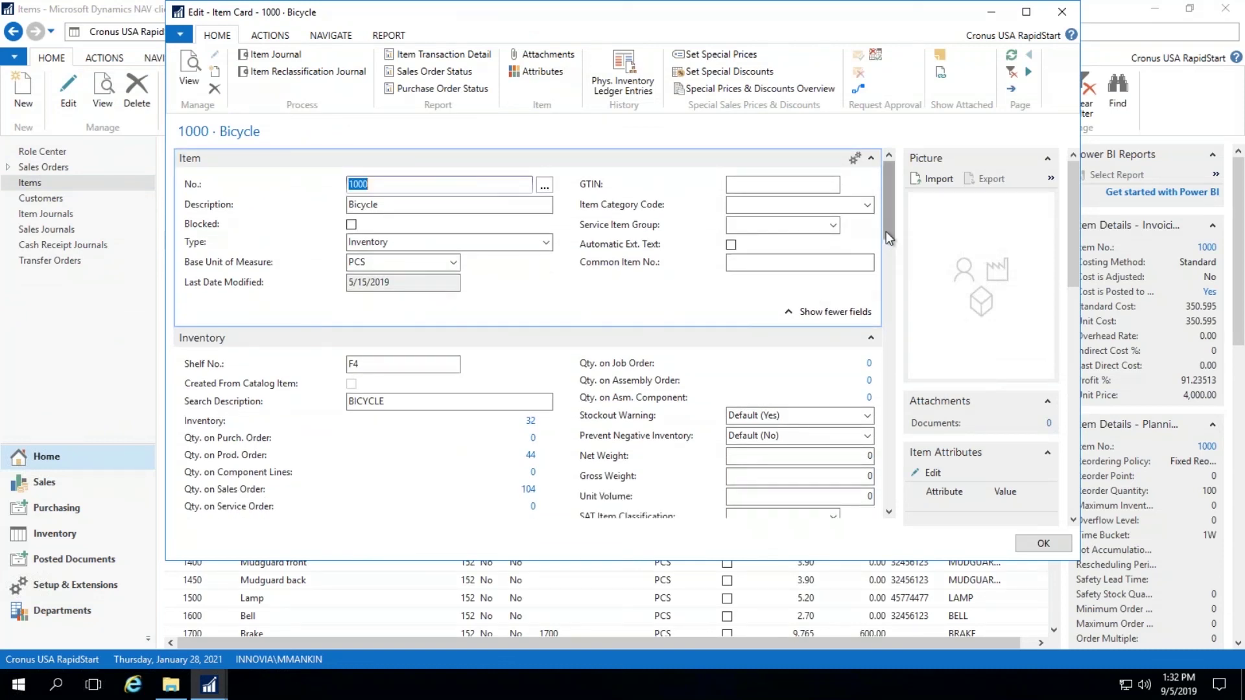
pyautogui.moveTo(886, 235); pyautogui.dragTo(886, 247)
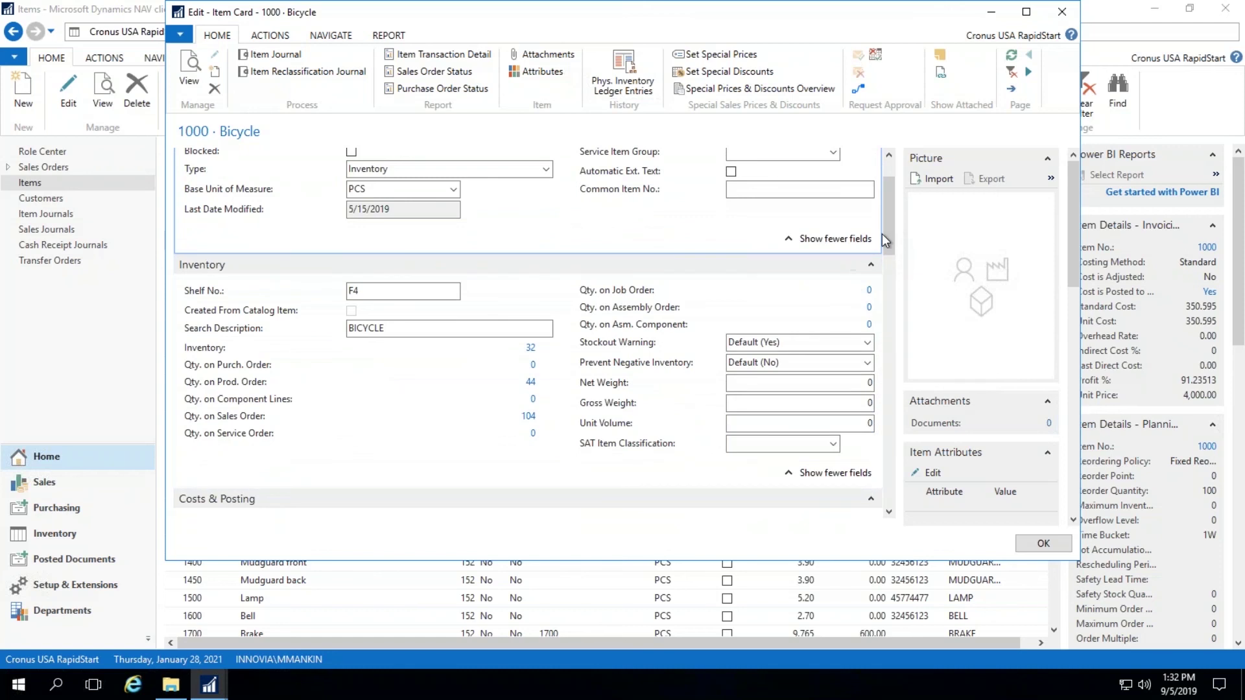
pyautogui.moveTo(891, 235); pyautogui.dragTo(895, 201)
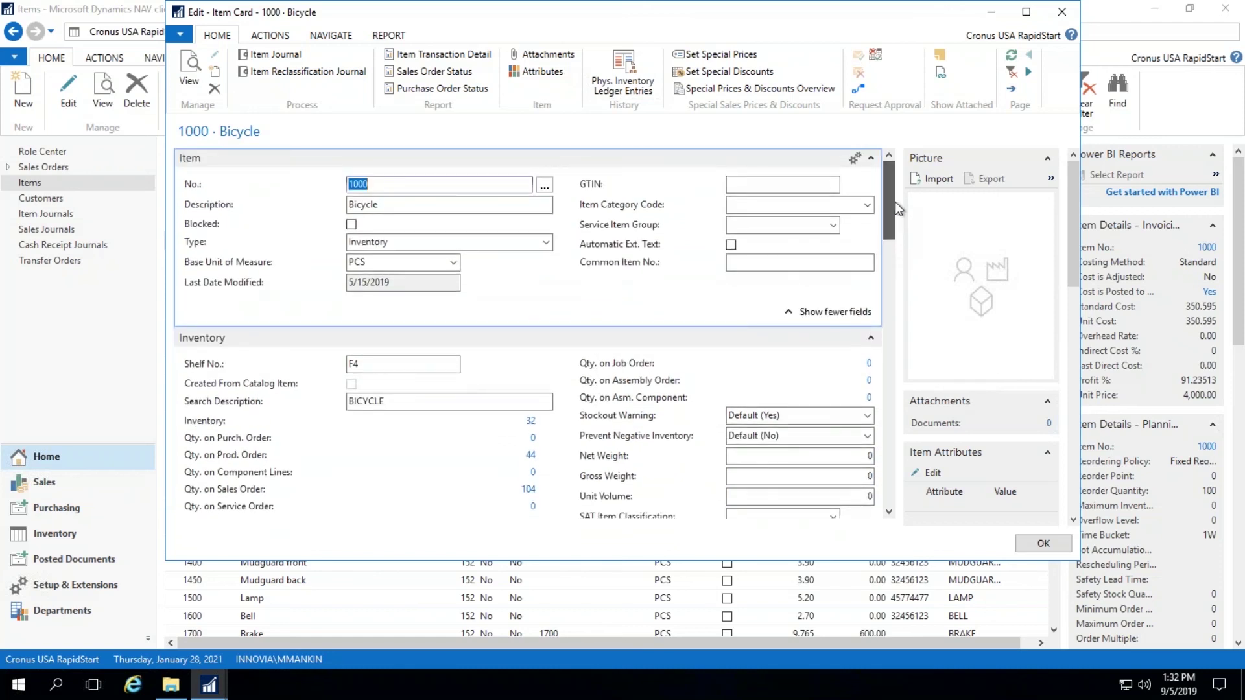
pyautogui.scroll(-2, 888, 264)
pyautogui.scroll(-5, 872, 314)
pyautogui.scroll(1, 871, 314)
pyautogui.scroll(1, 874, 316)
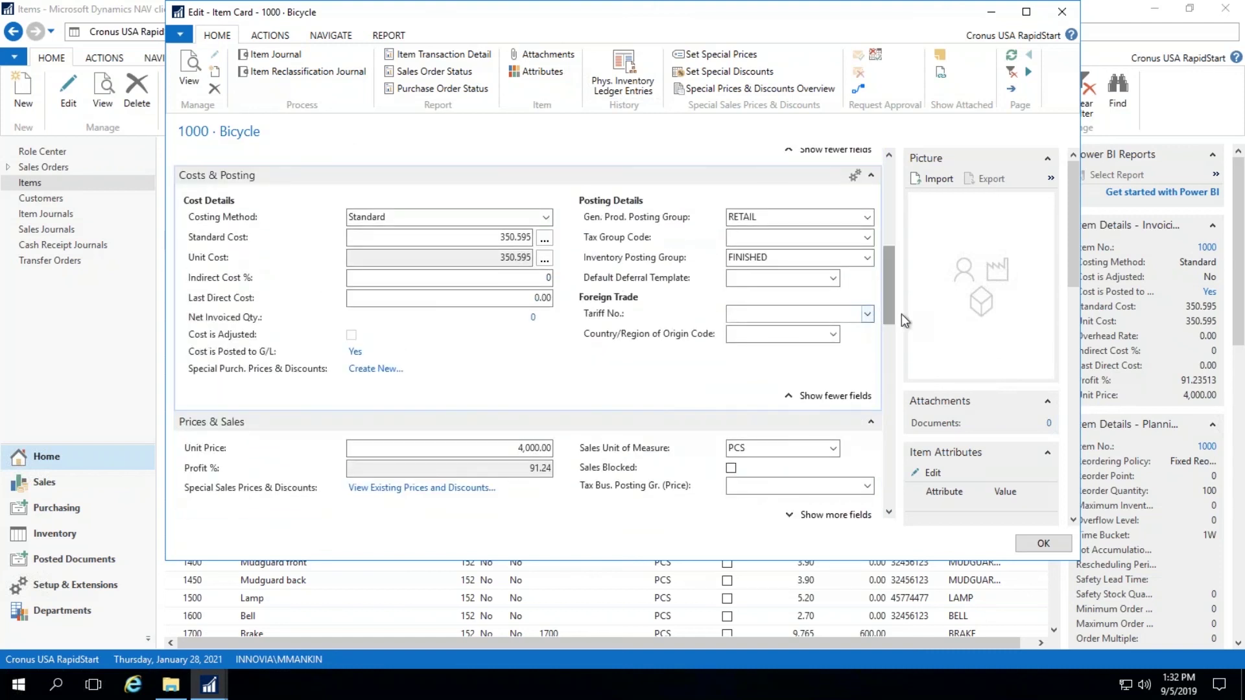
# - Examine the Replenishment, Planning, Item Tracking, and Warehouse fields on the Bicycle item card
pyautogui.scroll(-12, 883, 340)
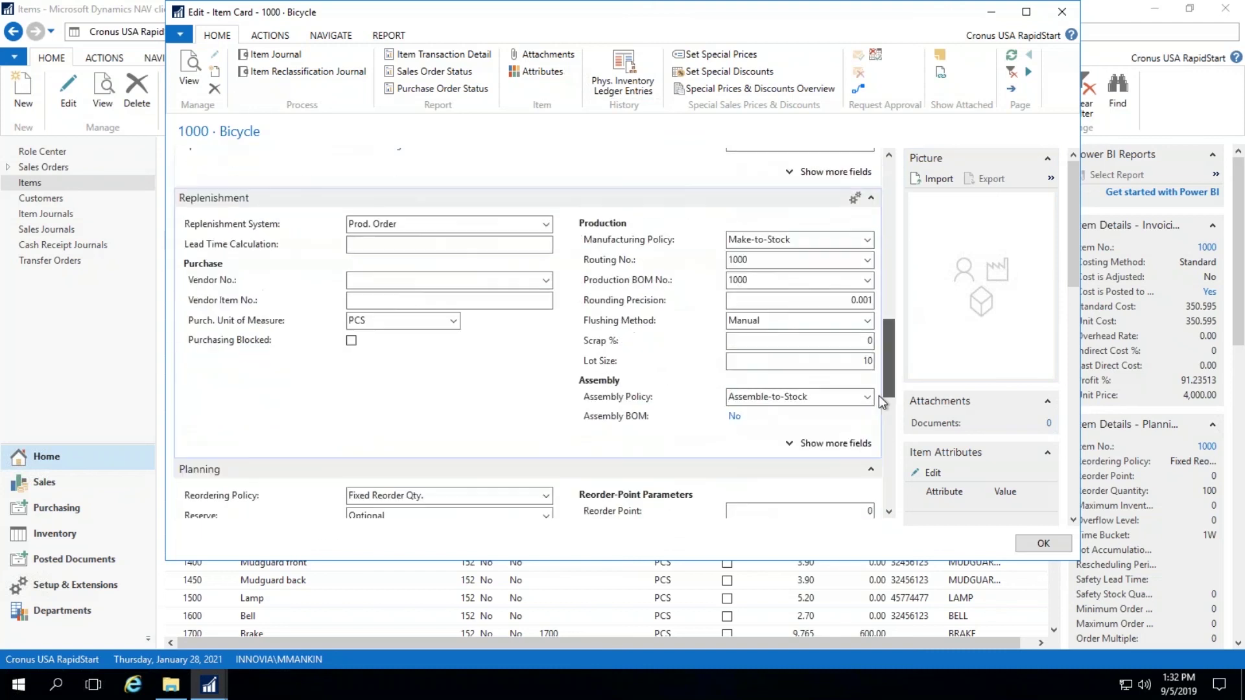
pyautogui.scroll(-10, 877, 412)
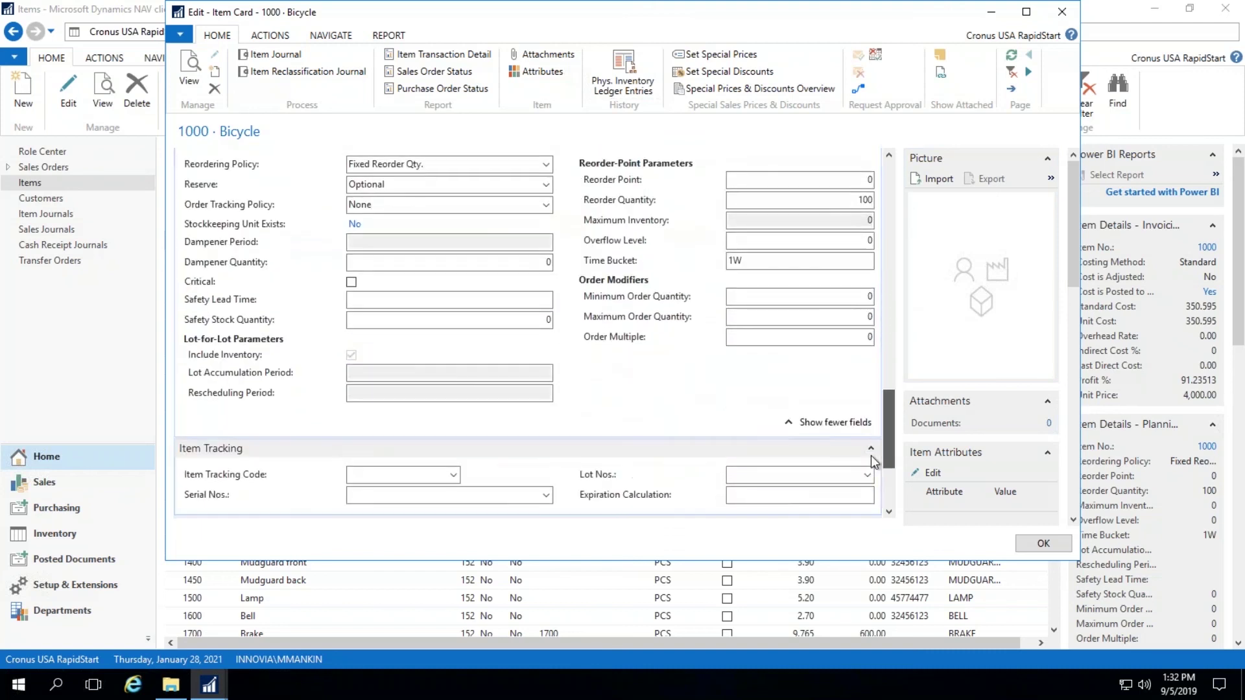
pyautogui.scroll(-10, 870, 460)
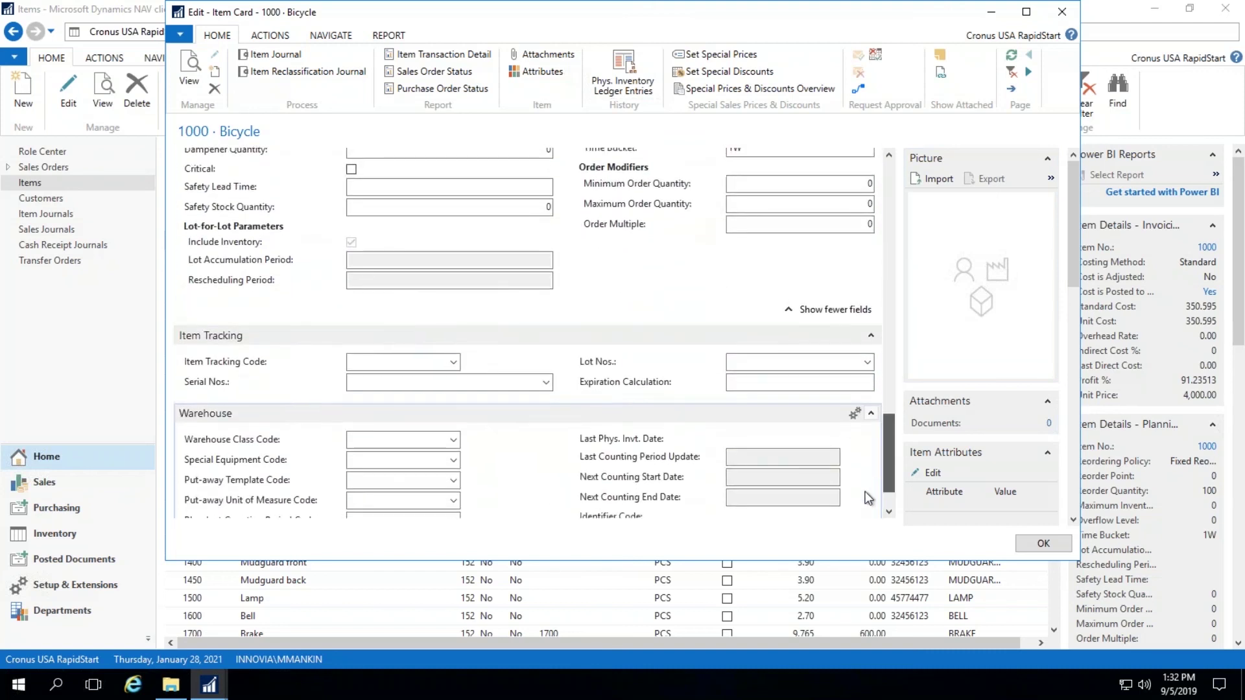
pyautogui.scroll(20, 867, 480)
# - Maximize the Bicycle item card and try to change its Base Unit of Measure to PALLET
pyautogui.click(1025, 11)
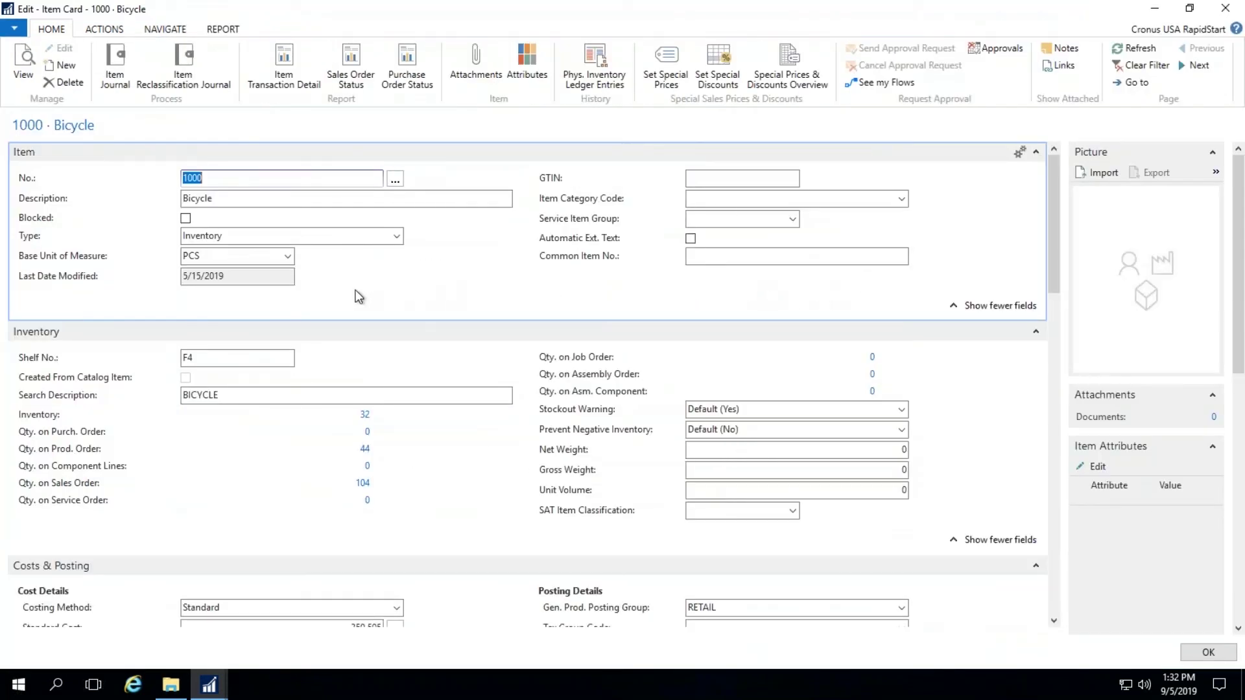
pyautogui.click(243, 256)
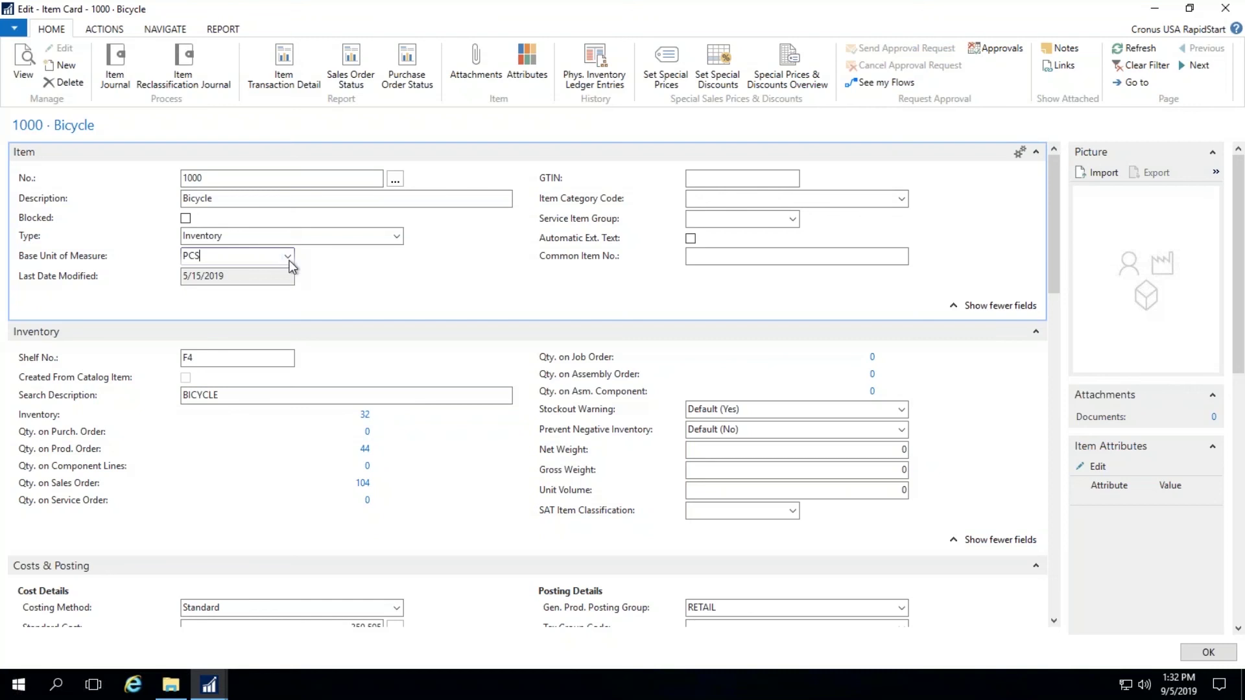
pyautogui.click(288, 256)
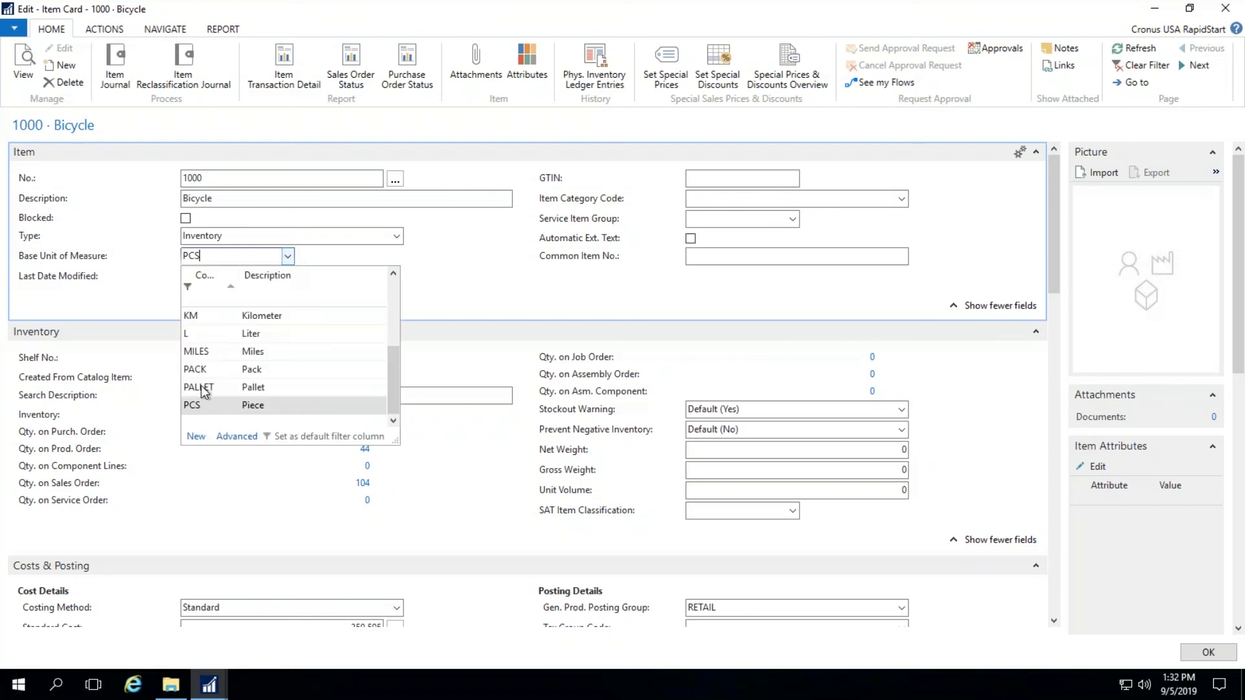
pyautogui.click(201, 388)
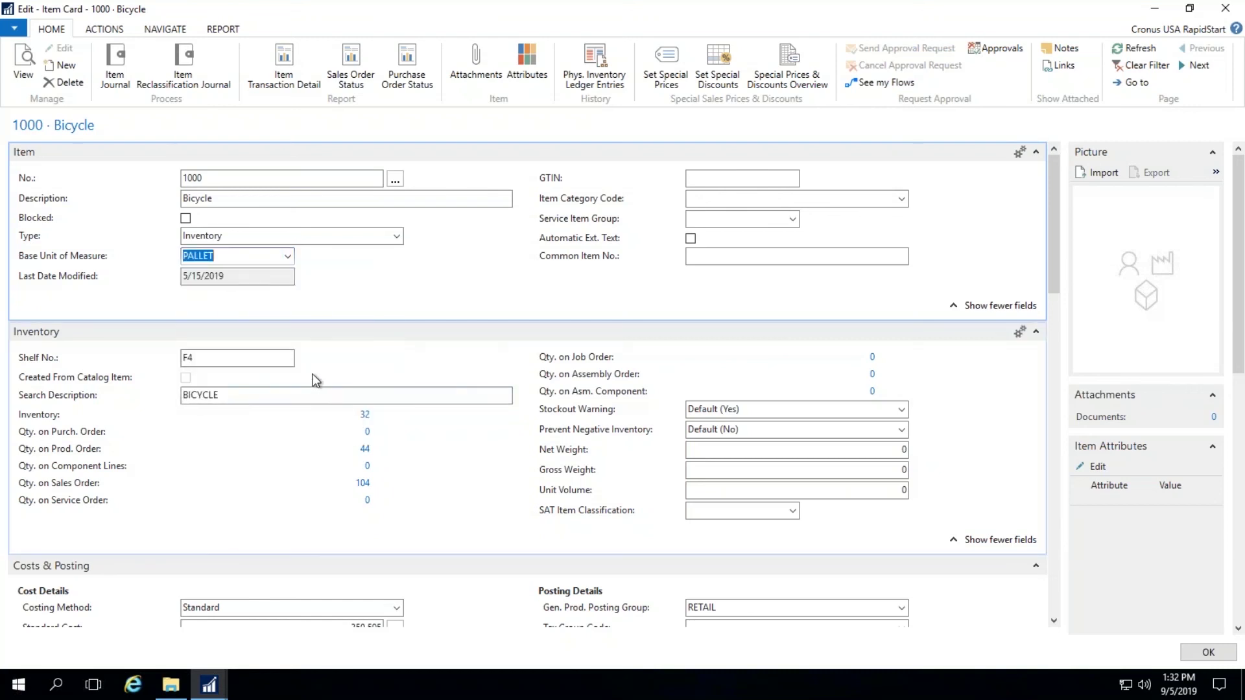
pyautogui.press('Tab')
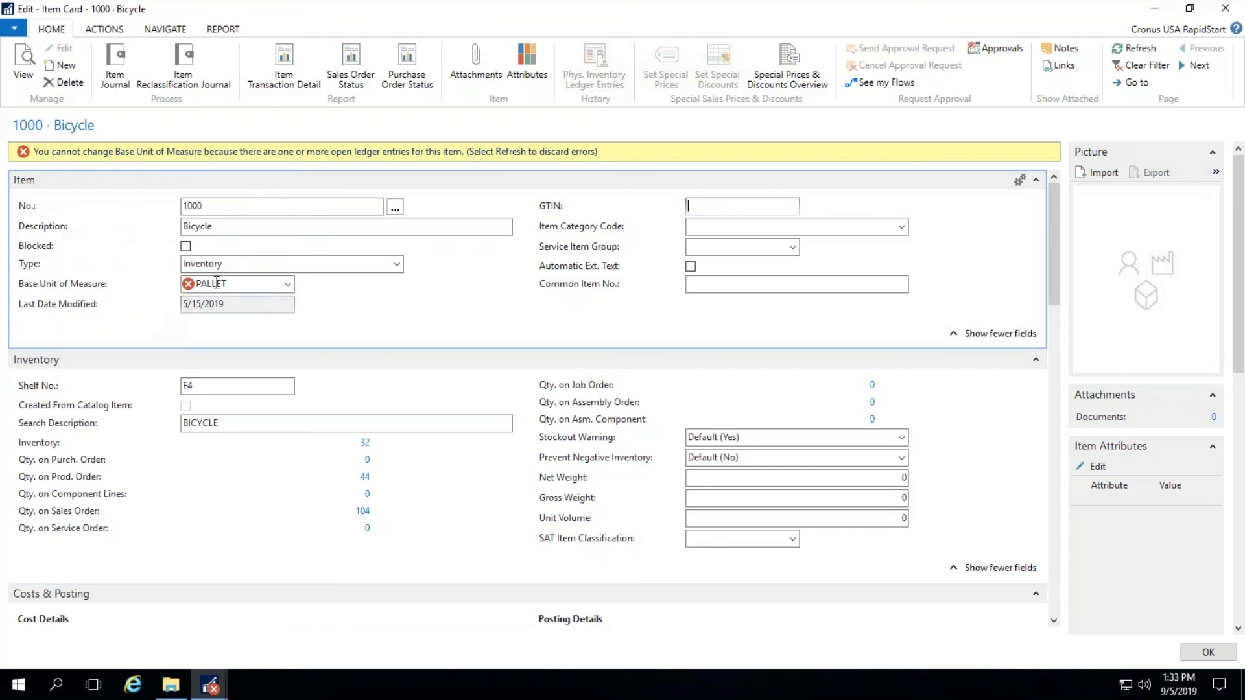
# - Discard the Base Unit of Measure change and close the Bicycle item card
pyautogui.click(287, 284)
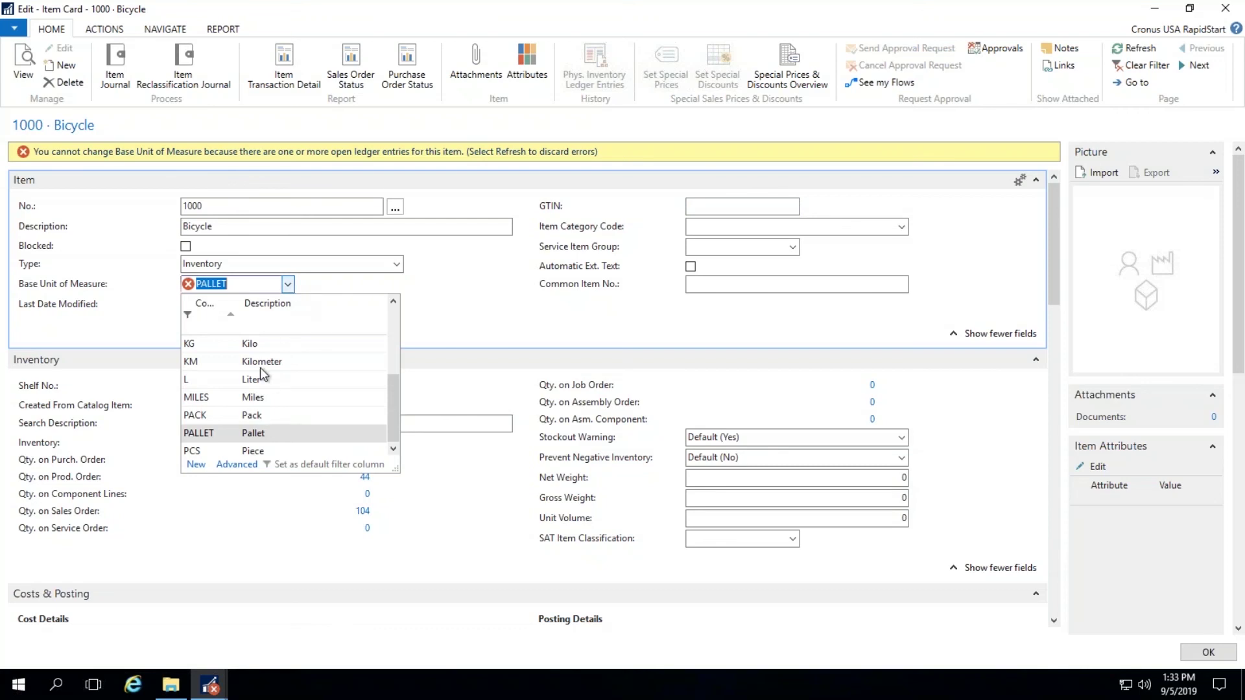
pyautogui.press('Escape')
pyautogui.press('Escape')
pyautogui.press('Escape')
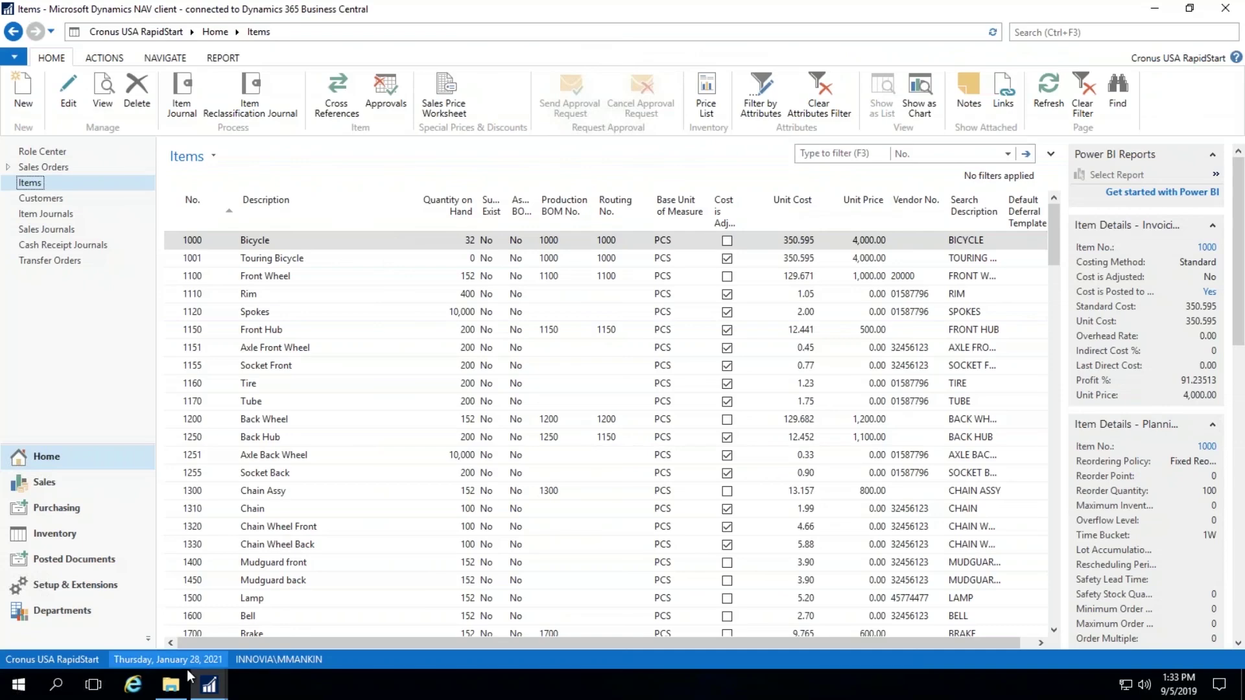
# - Bring the Customer table's Config. Package Fields window in front of the Configuration Worksheet, make its list editable, and enlarge the window vertically
pyautogui.click(209, 685)
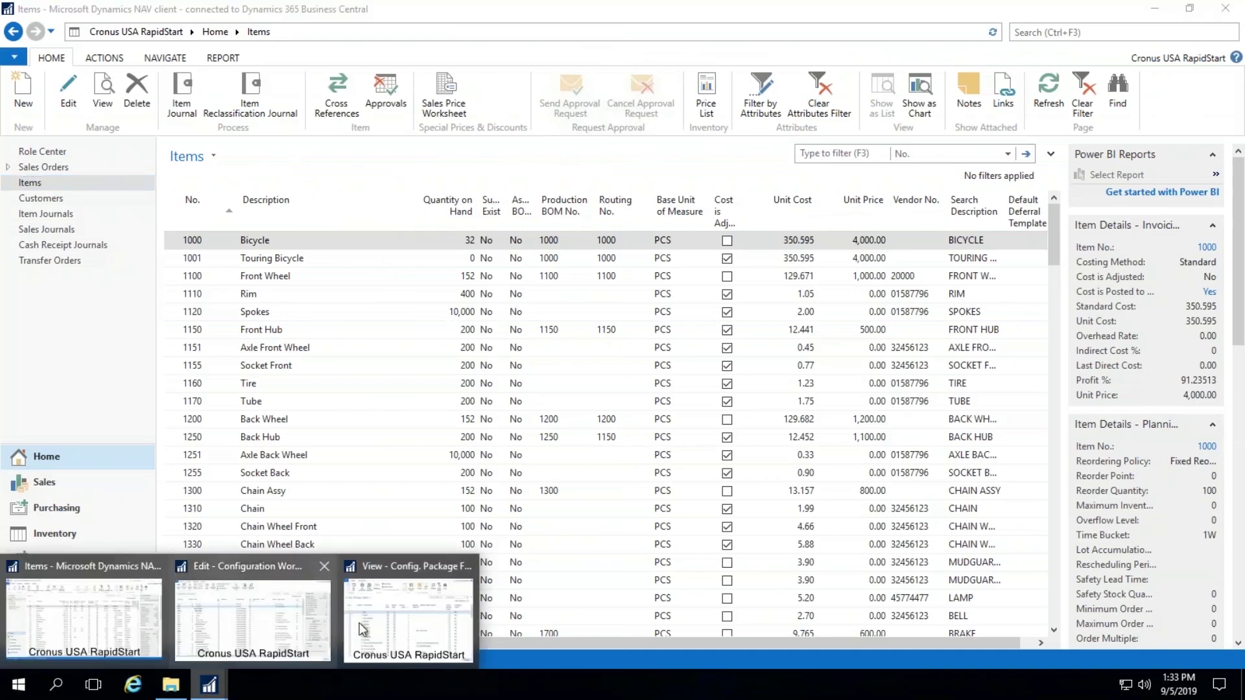
pyautogui.click(361, 627)
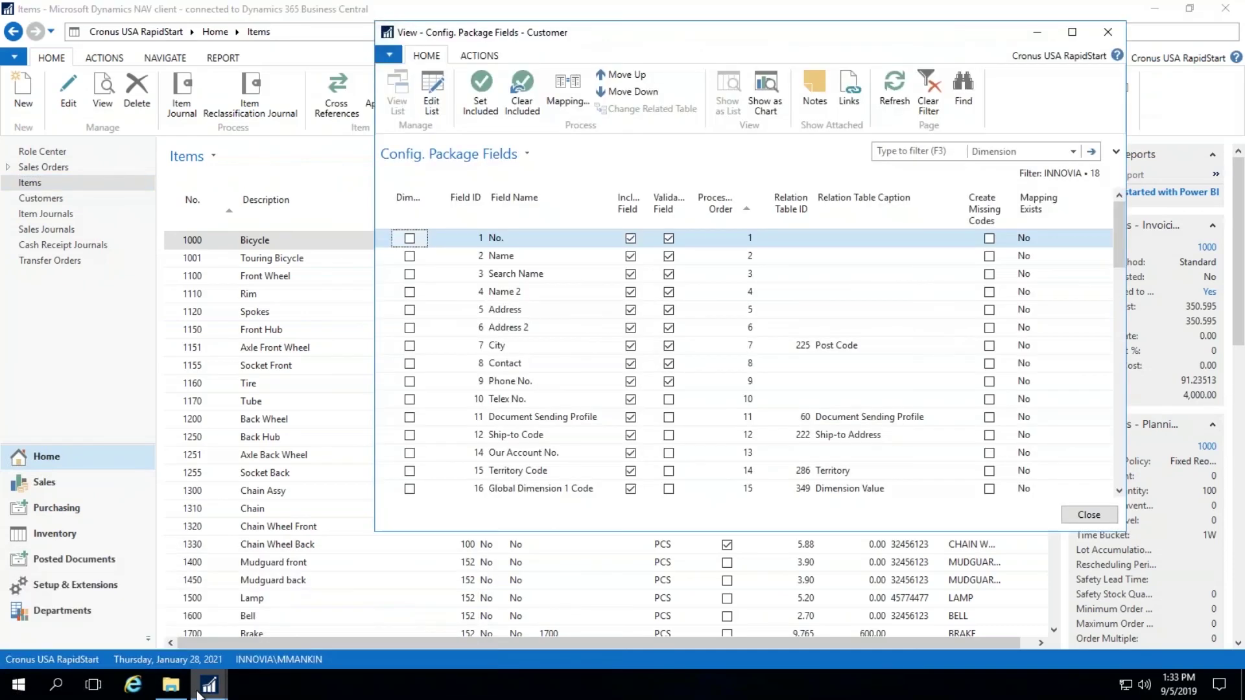
pyautogui.click(209, 685)
pyautogui.click(360, 656)
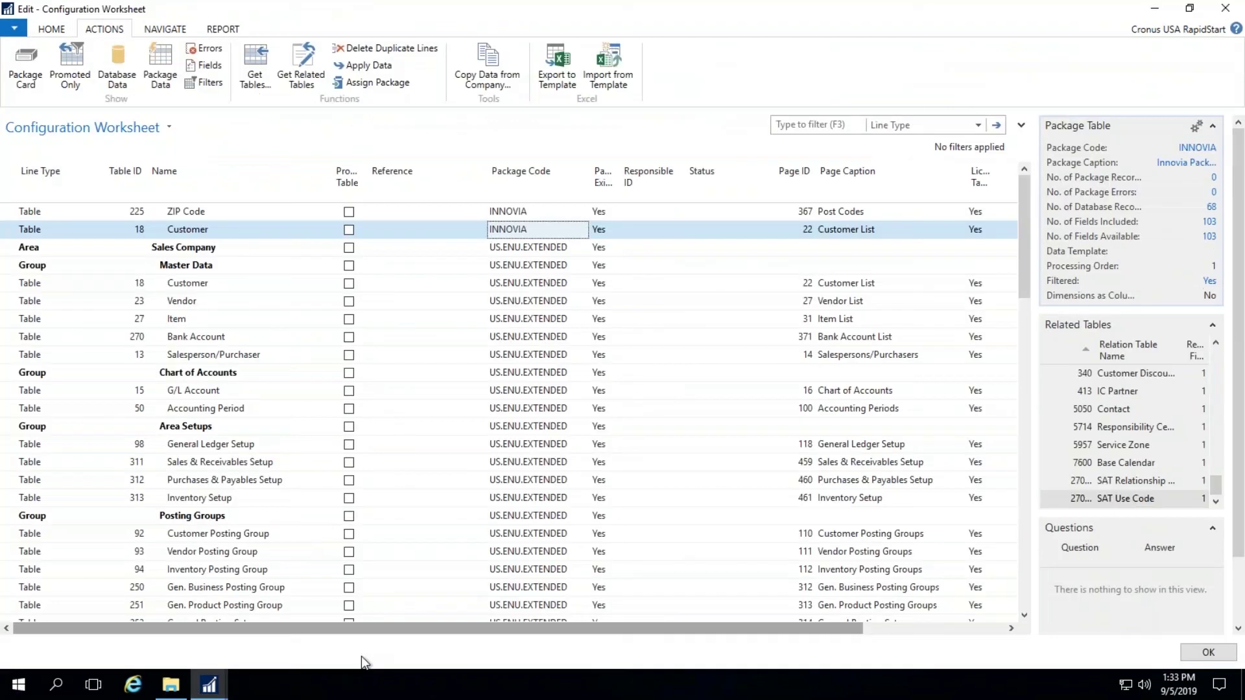
pyautogui.click(222, 693)
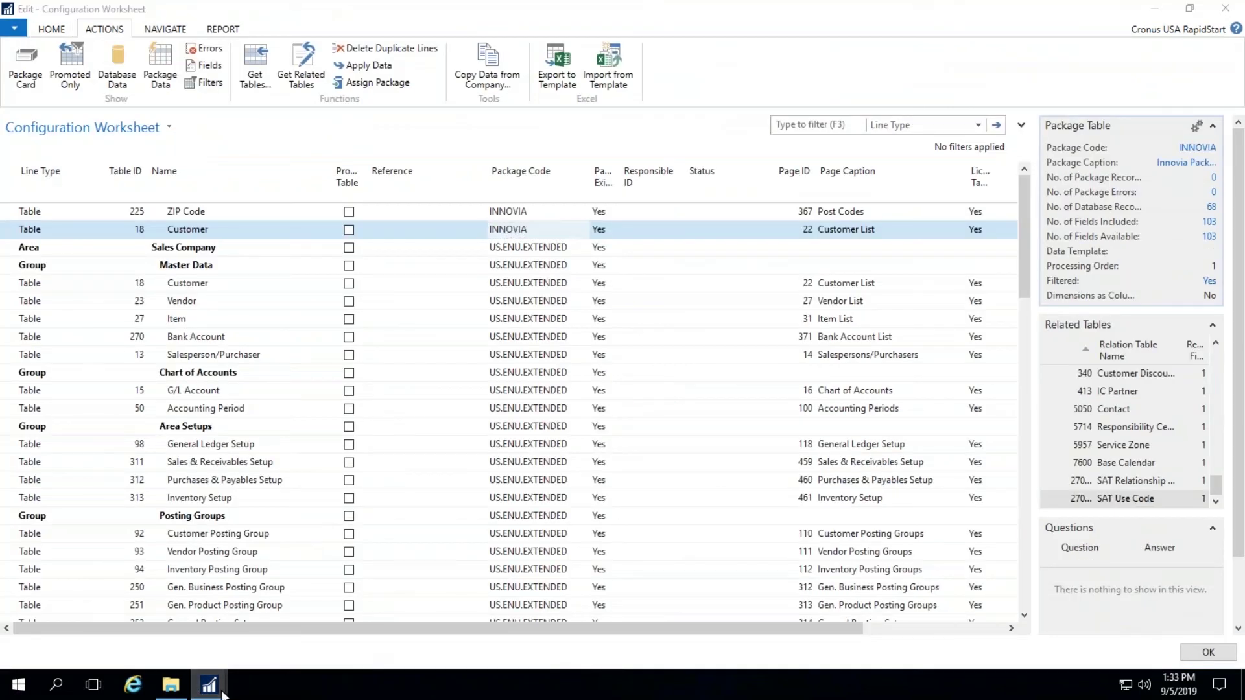
pyautogui.click(387, 621)
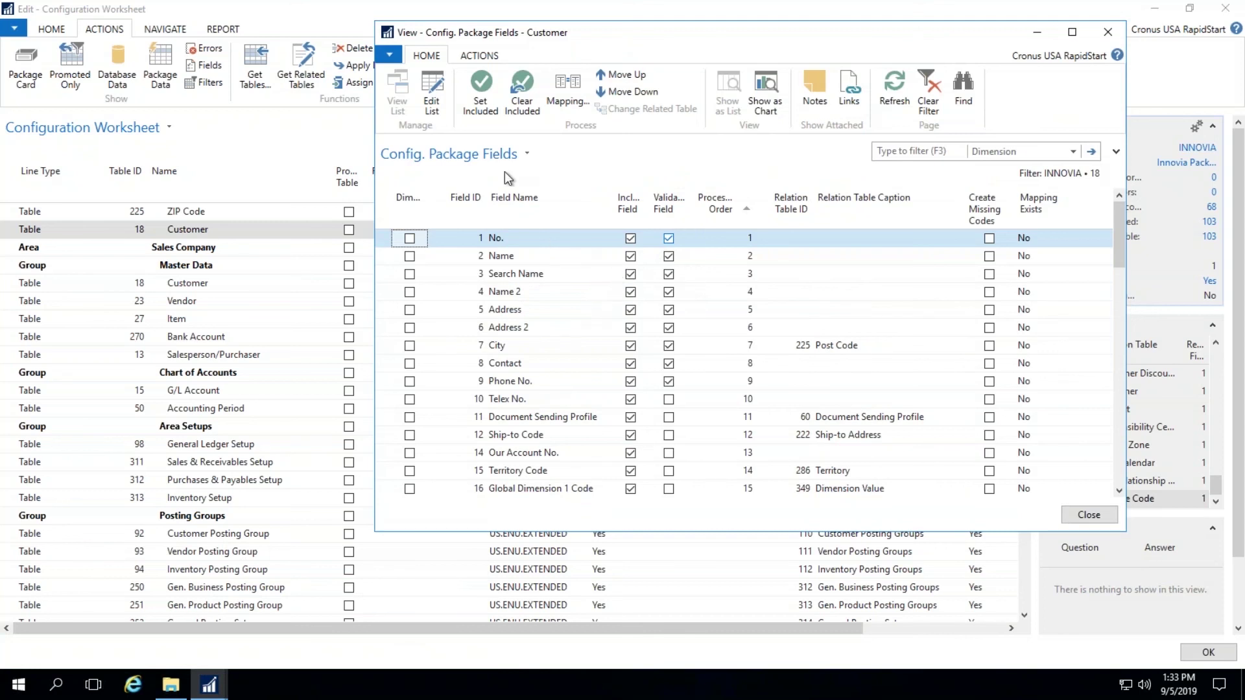
pyautogui.click(433, 105)
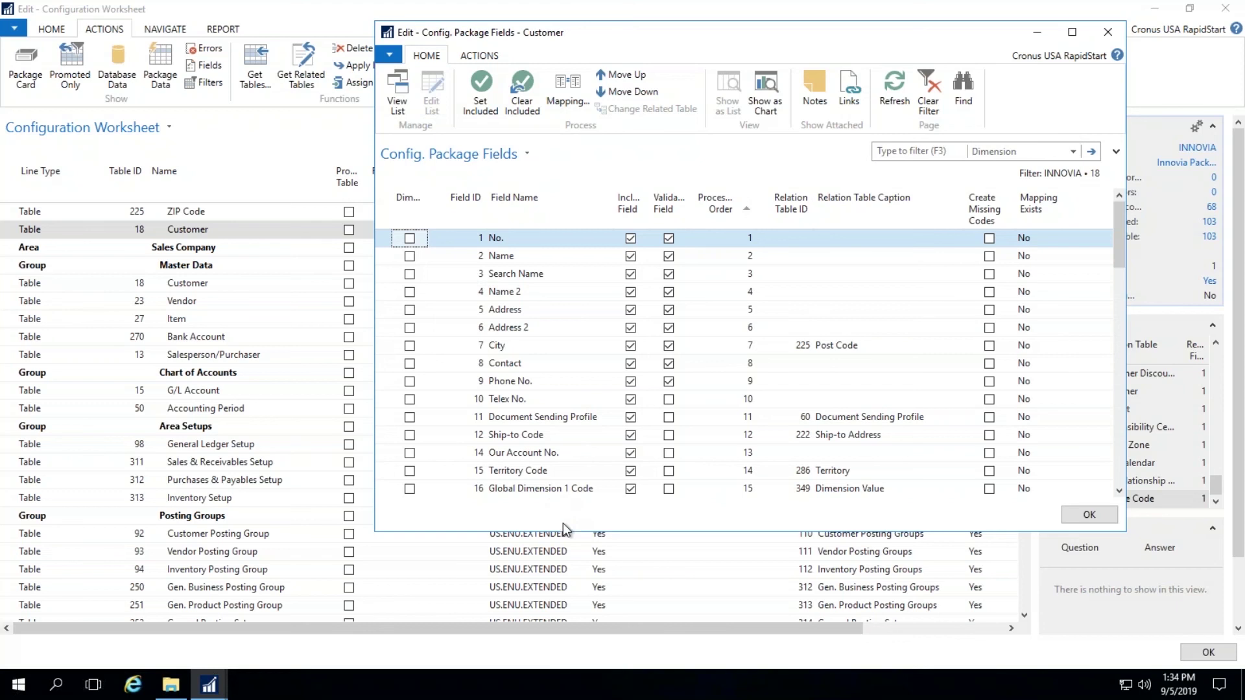
pyautogui.moveTo(564, 532); pyautogui.dragTo(564, 596)
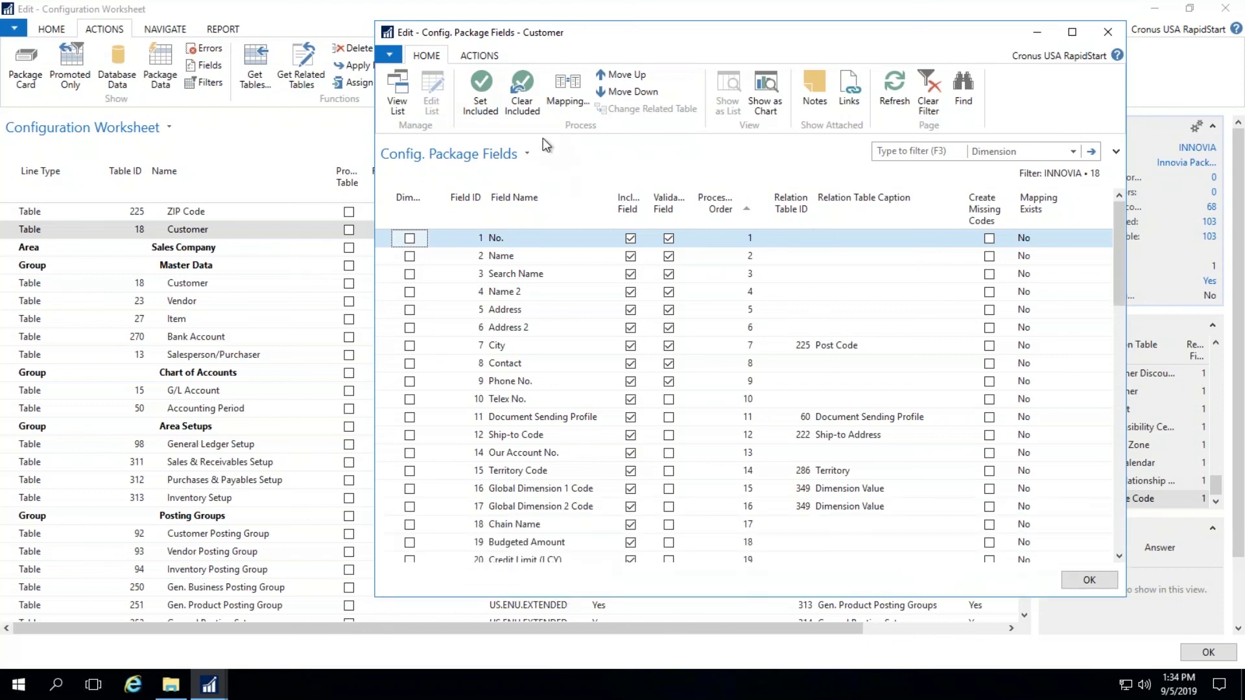
# - Clear the included Customer fields, then include only Name, Search Name, Name 2, Phone No., Territory Code, and Global Dimension 1 Code besides No
pyautogui.click(526, 95)
pyautogui.click(630, 257)
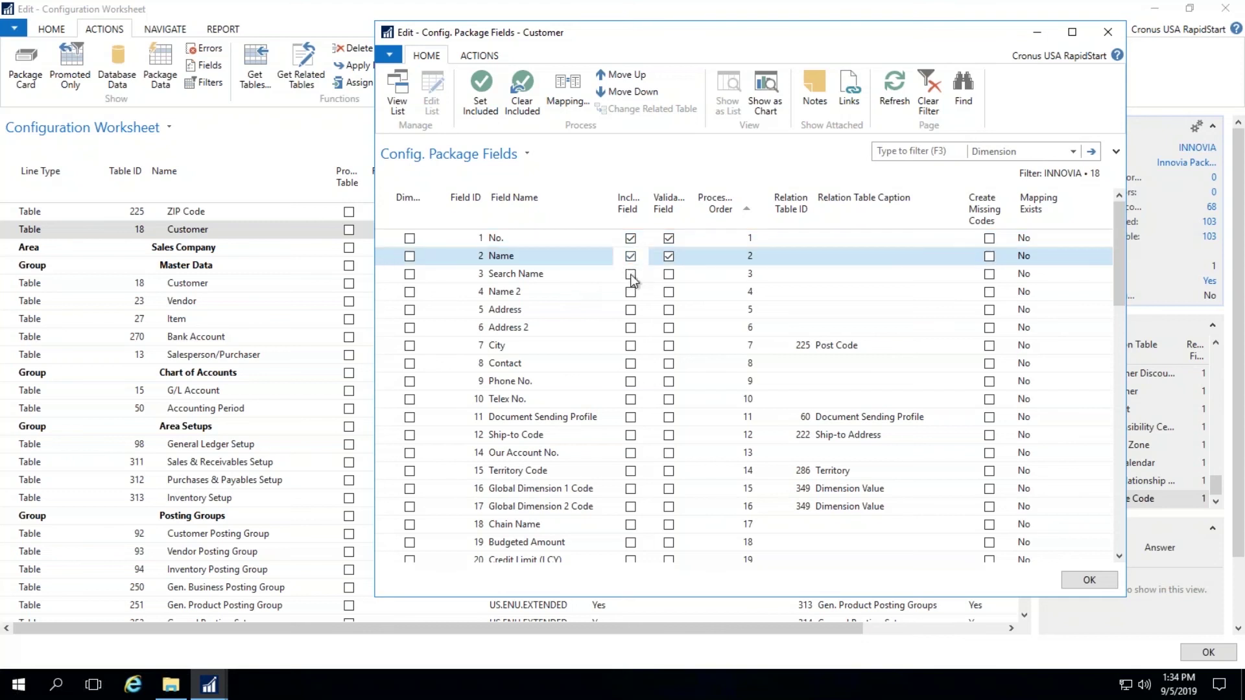
pyautogui.click(630, 275)
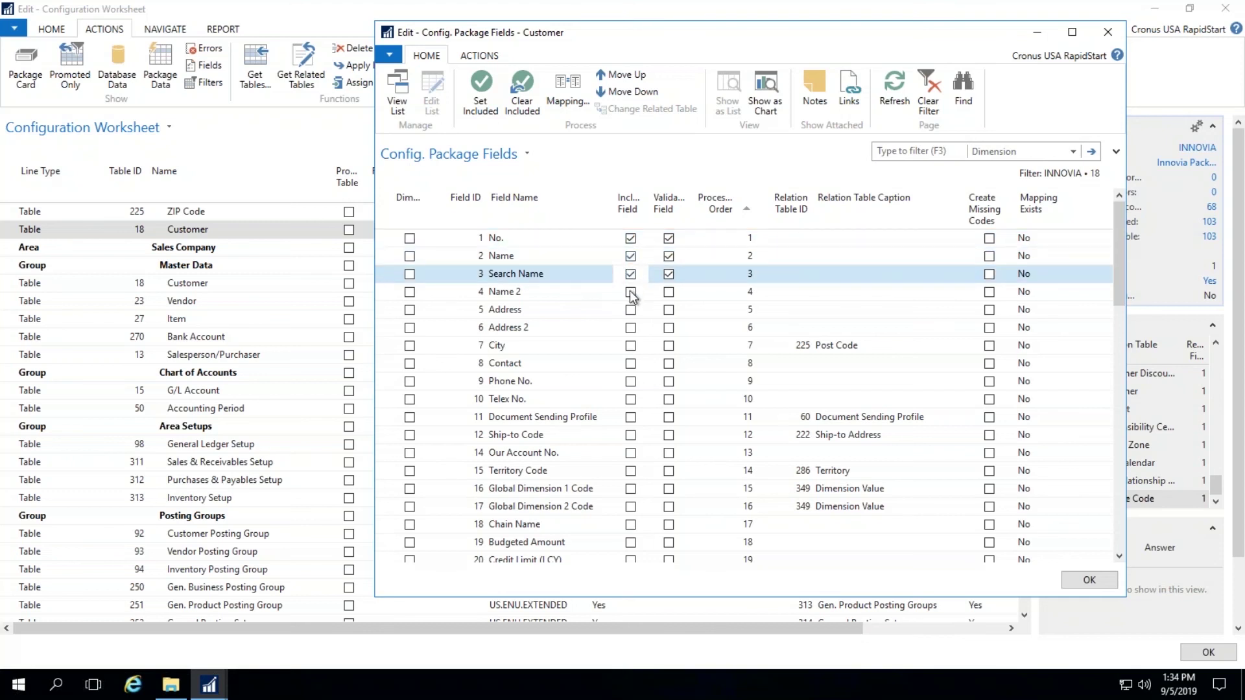
pyautogui.click(630, 292)
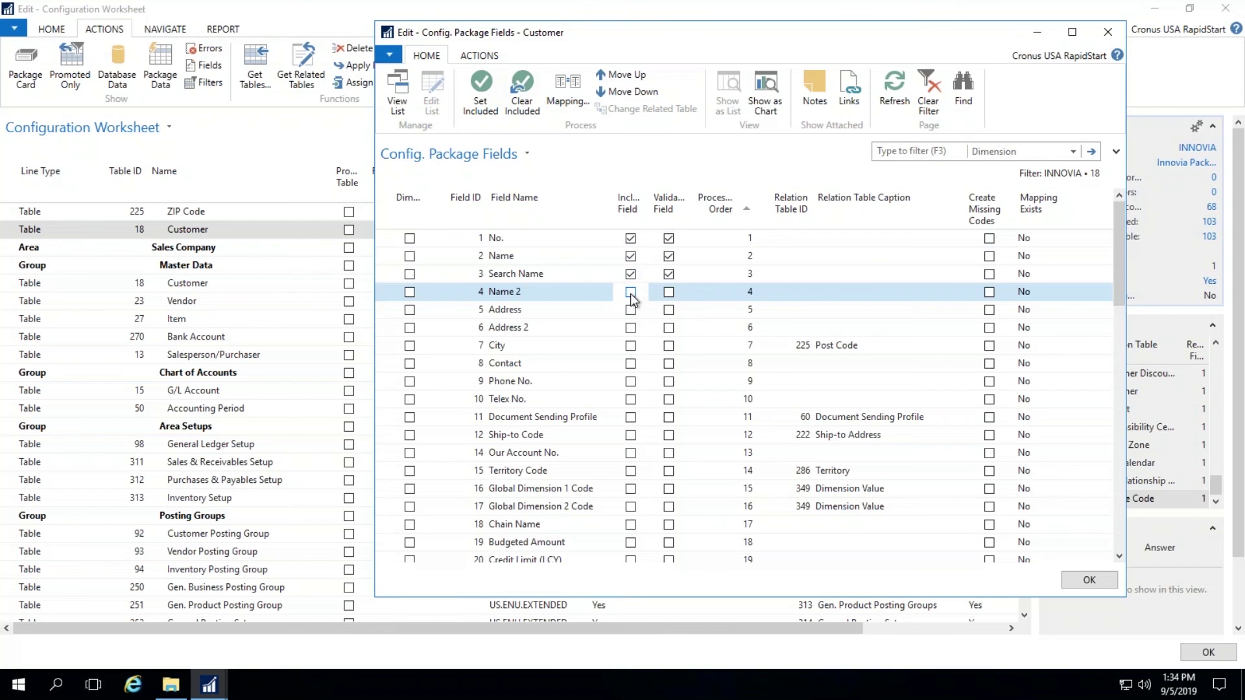
pyautogui.click(630, 311)
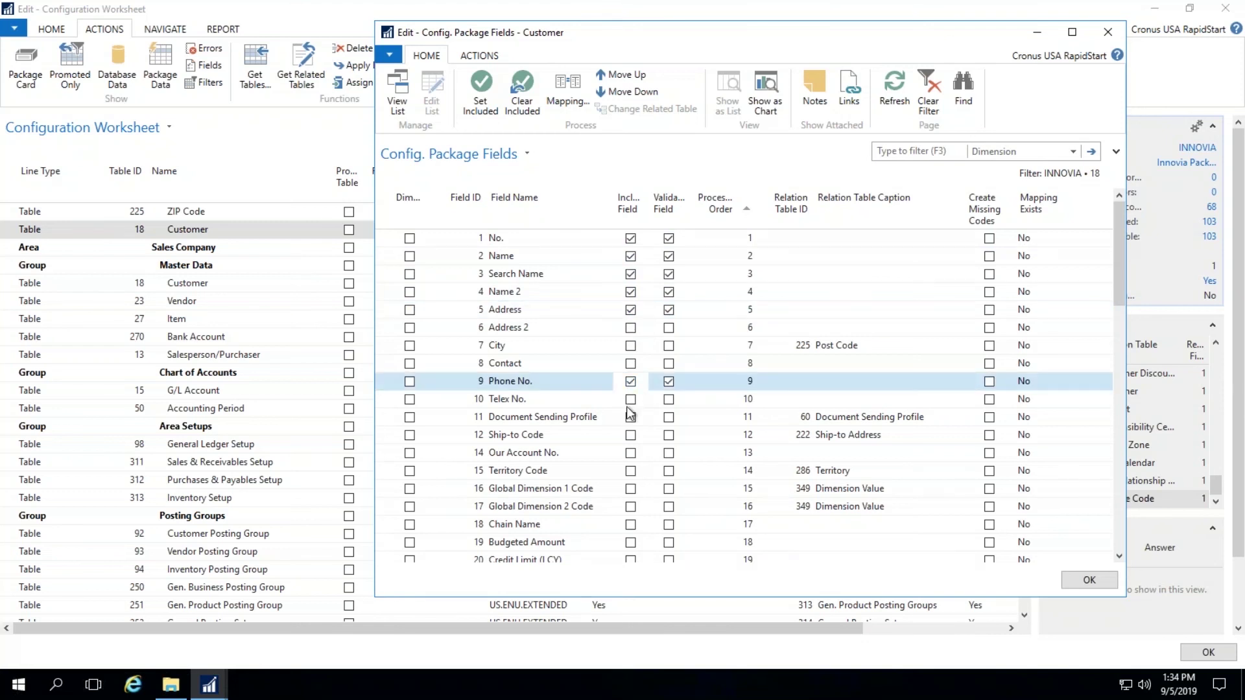
pyautogui.click(630, 471)
pyautogui.click(629, 488)
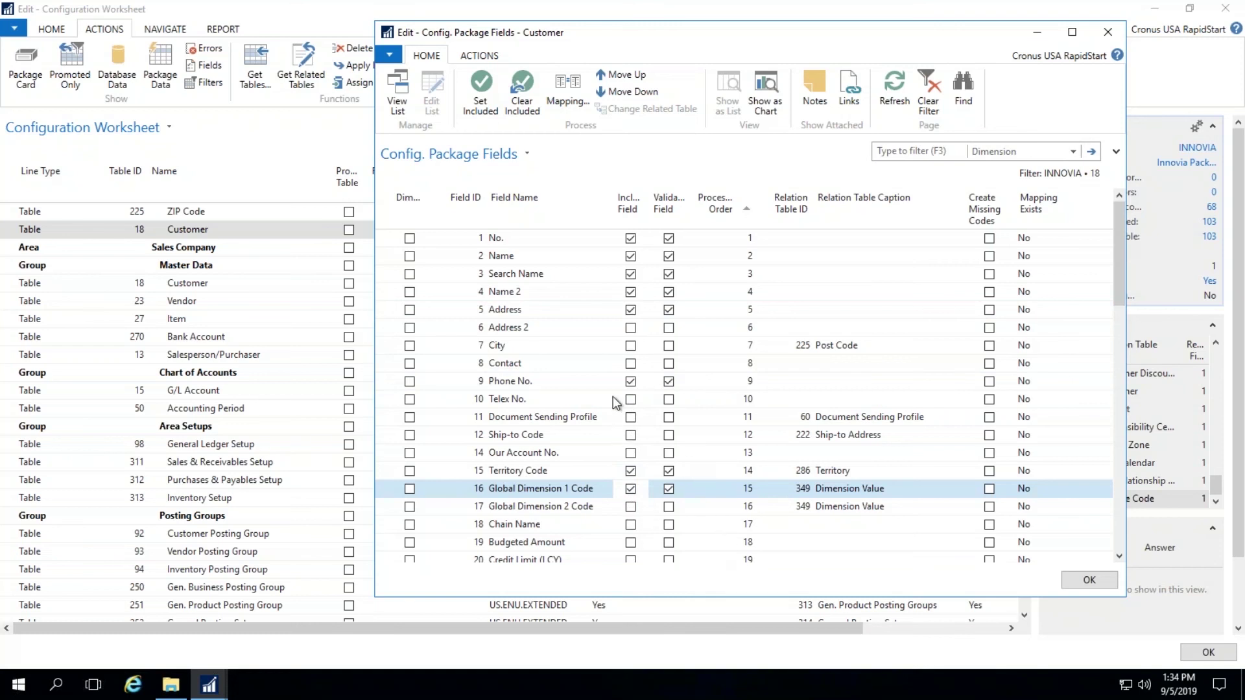
pyautogui.click(630, 309)
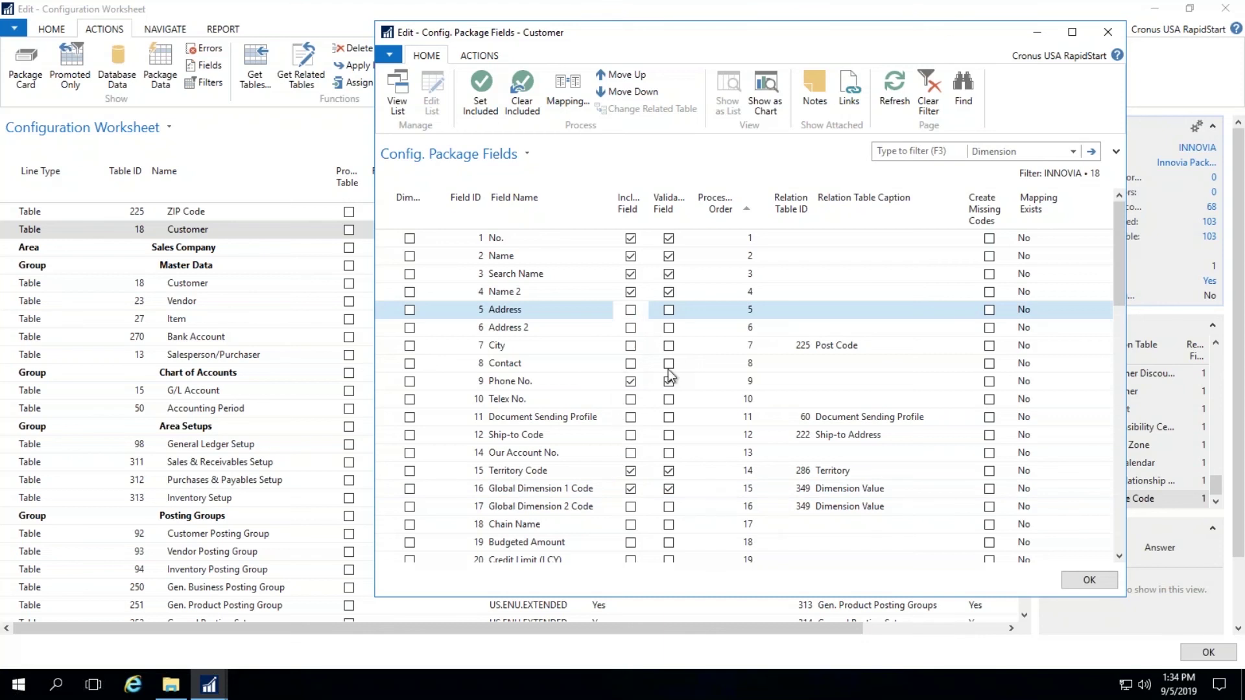
pyautogui.click(1094, 582)
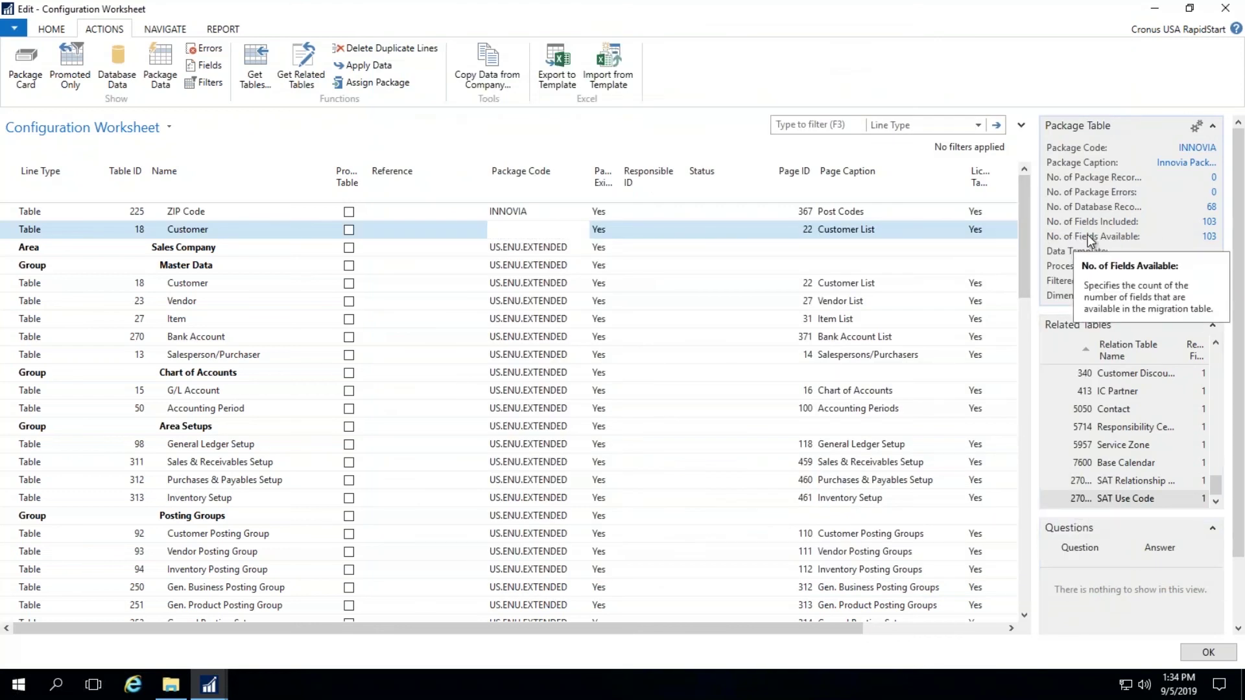
# - Turn off Validate Field for the included Name, Search Name, Name 2, Phone No., Territory Code, and Global Dimension 1 Code fields
pyautogui.click(1215, 223)
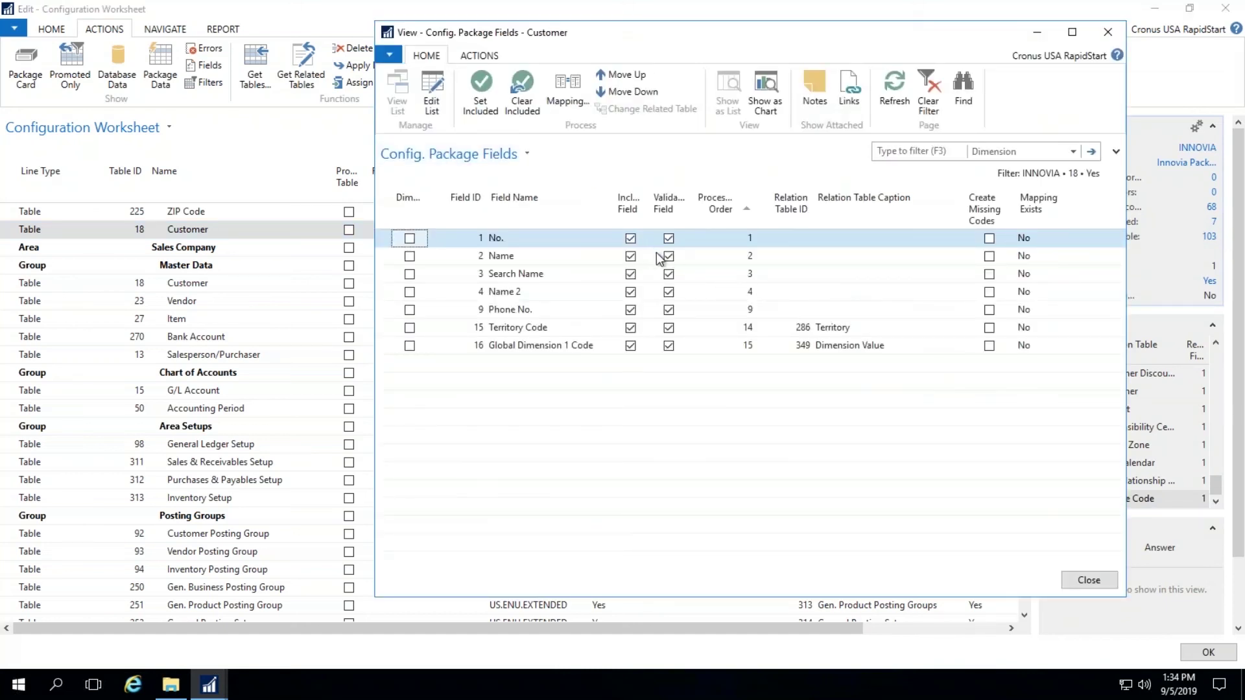
pyautogui.click(662, 258)
pyautogui.click(421, 99)
pyautogui.click(668, 256)
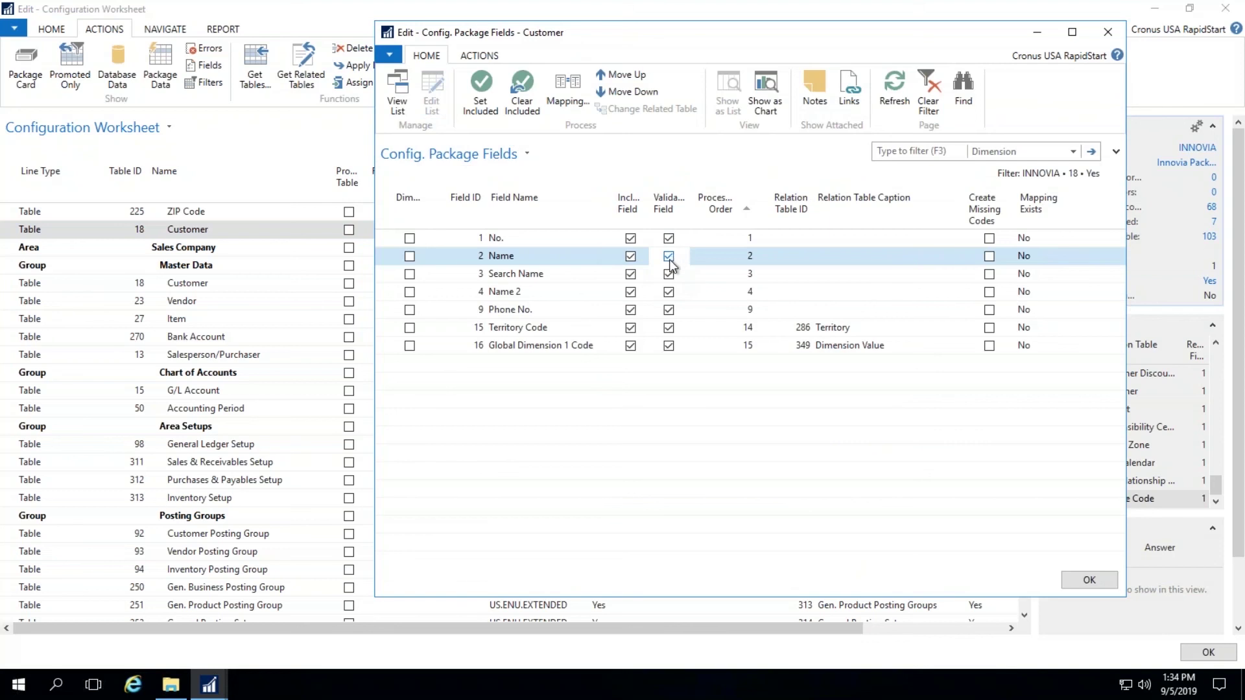
pyautogui.click(668, 274)
pyautogui.click(669, 291)
pyautogui.click(669, 310)
pyautogui.click(668, 328)
pyautogui.click(668, 346)
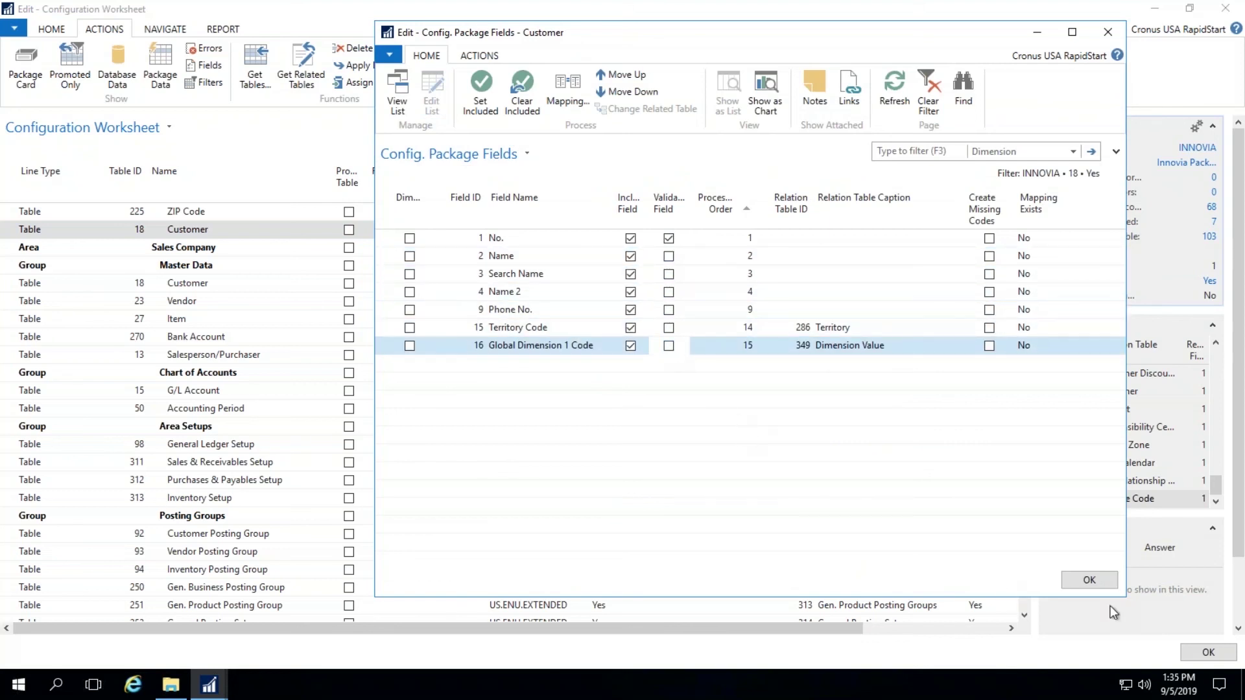
pyautogui.click(1089, 580)
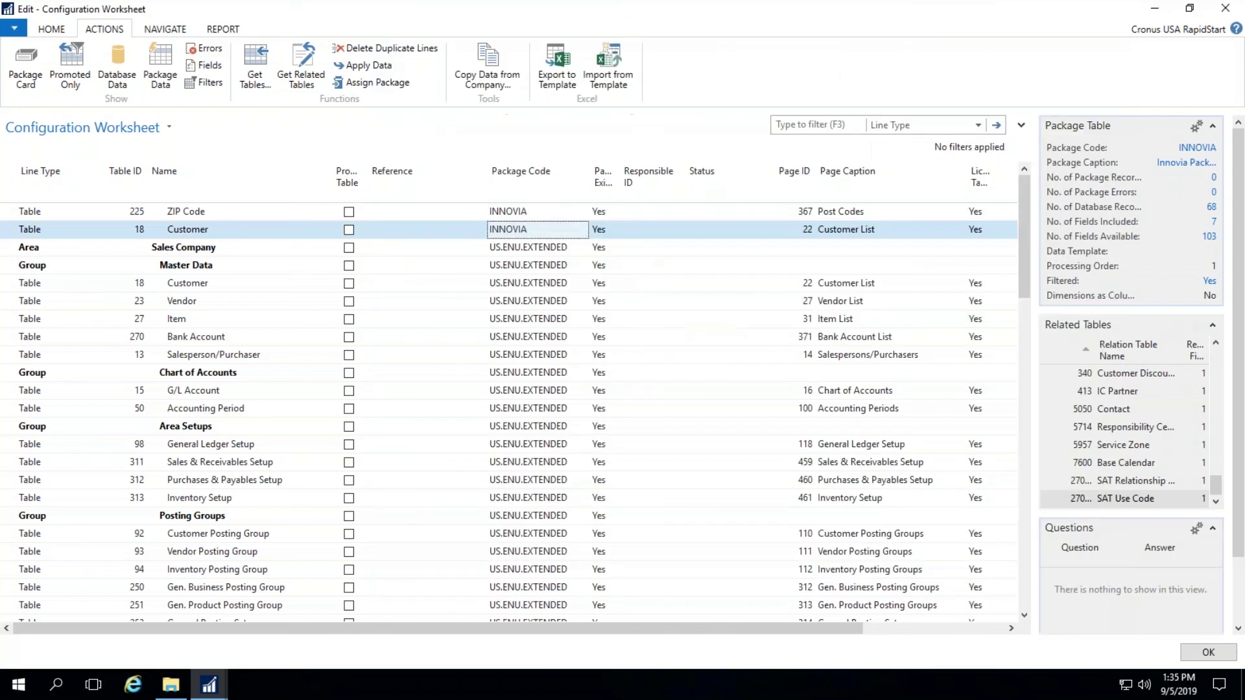
pyautogui.click(1214, 224)
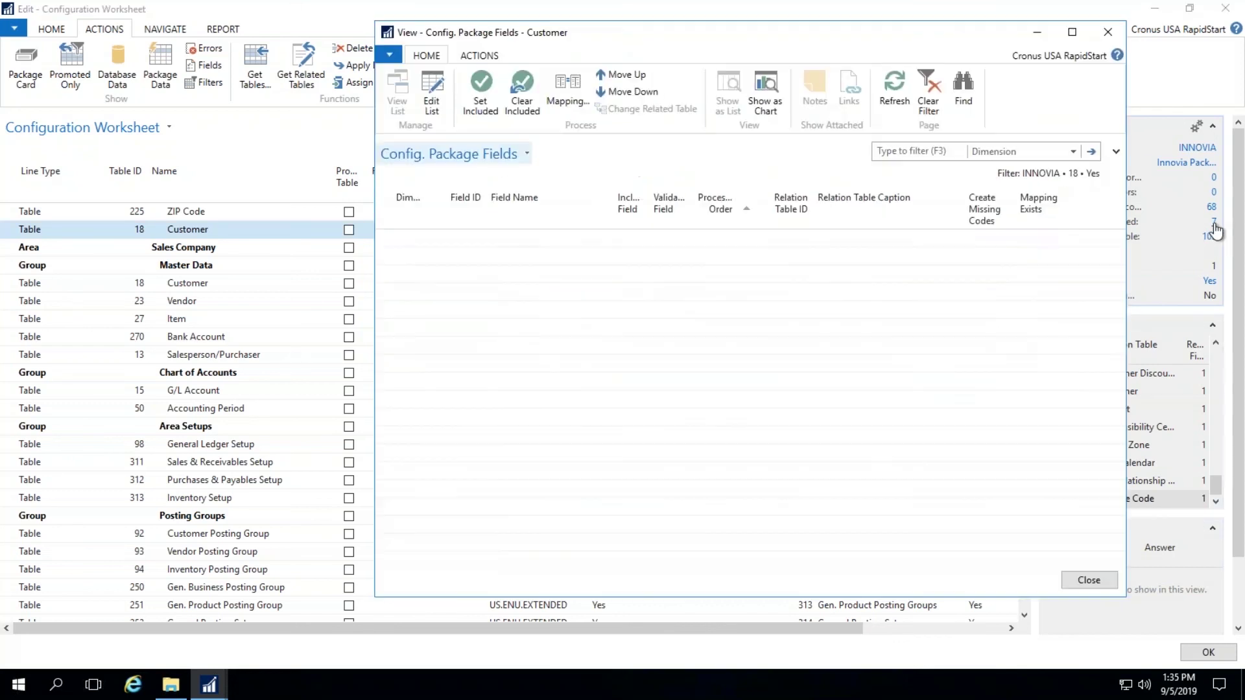
pyautogui.press('Escape')
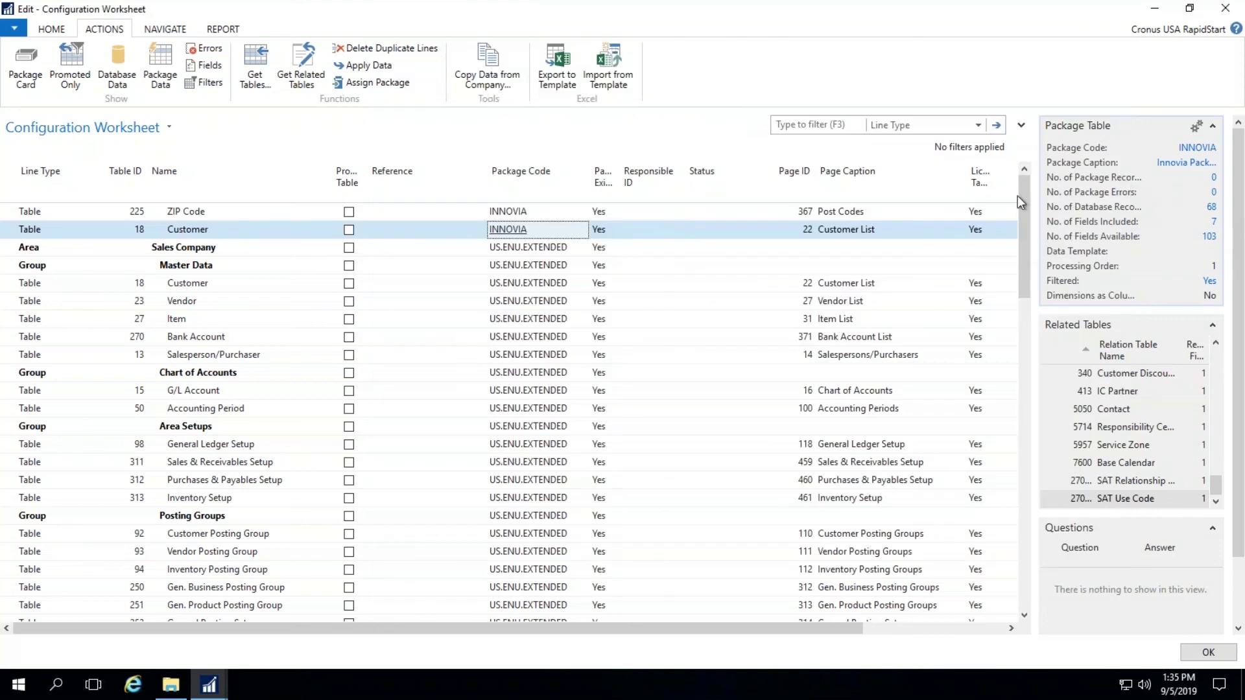
# - Export the INNOVIA Customer table to an Excel template and open the resulting workbook
pyautogui.click(545, 67)
pyautogui.click(681, 366)
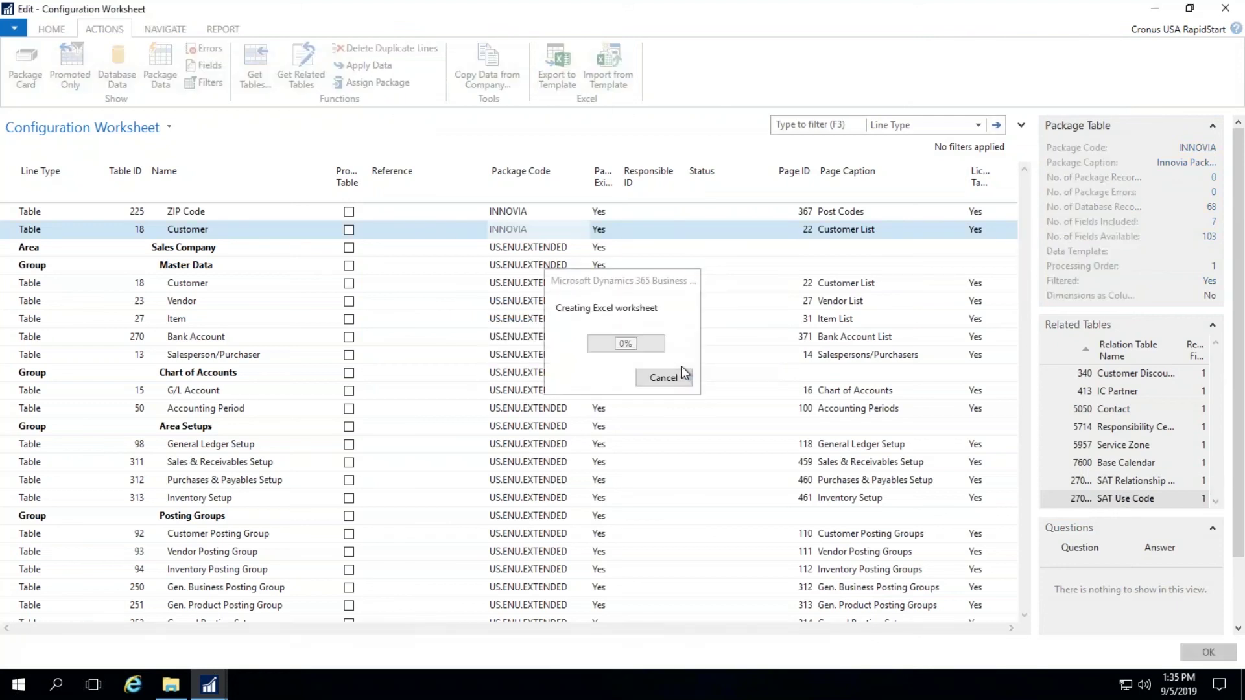
pyautogui.click(616, 368)
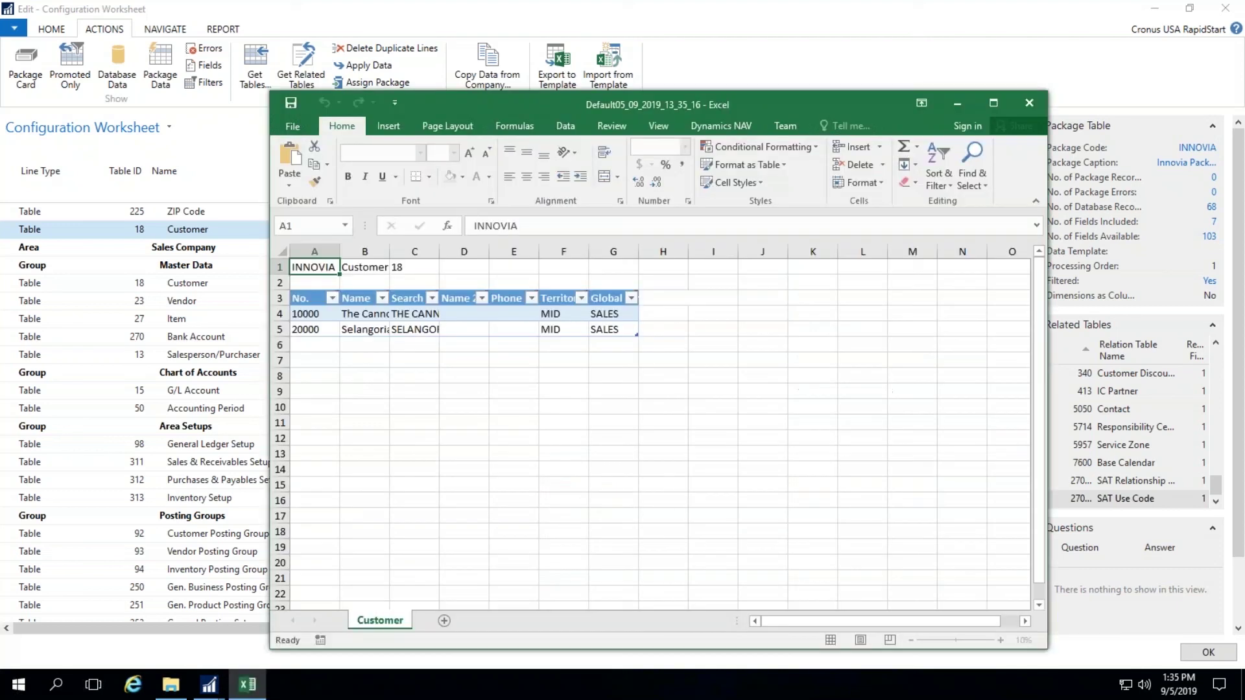
# - Auto-fit the width of all columns in the exported Customer worksheet
pyautogui.click(280, 250)
pyautogui.click(331, 248)
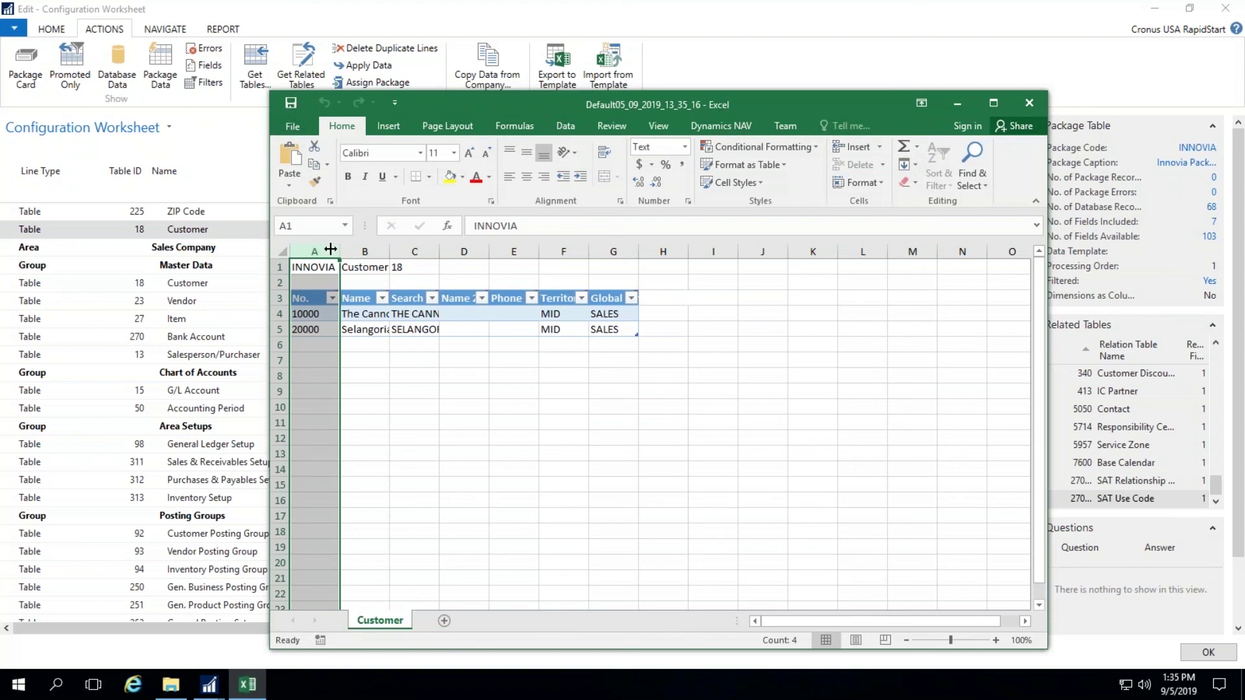
pyautogui.click(282, 252)
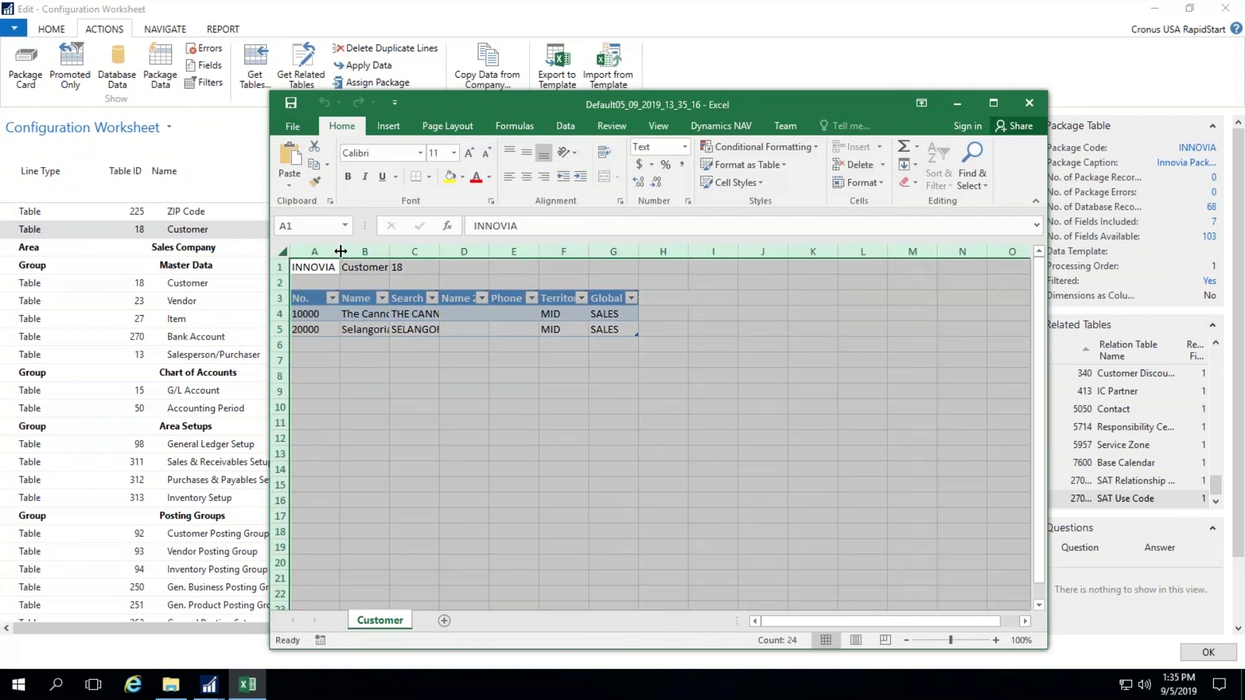
pyautogui.doubleClick(340, 251)
# - Save the exported Customer workbook as Customer 5 in the "a RapidStart data" folder, replacing the existing file
pyautogui.click(298, 127)
pyautogui.click(310, 280)
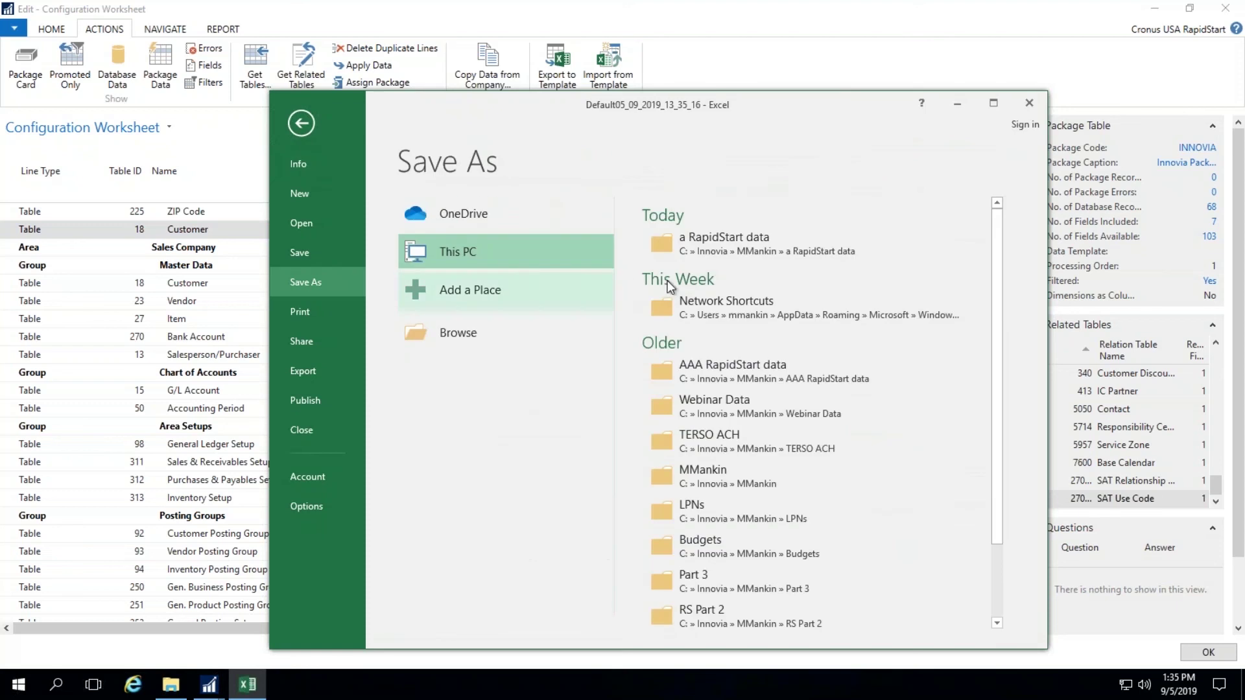
pyautogui.click(724, 244)
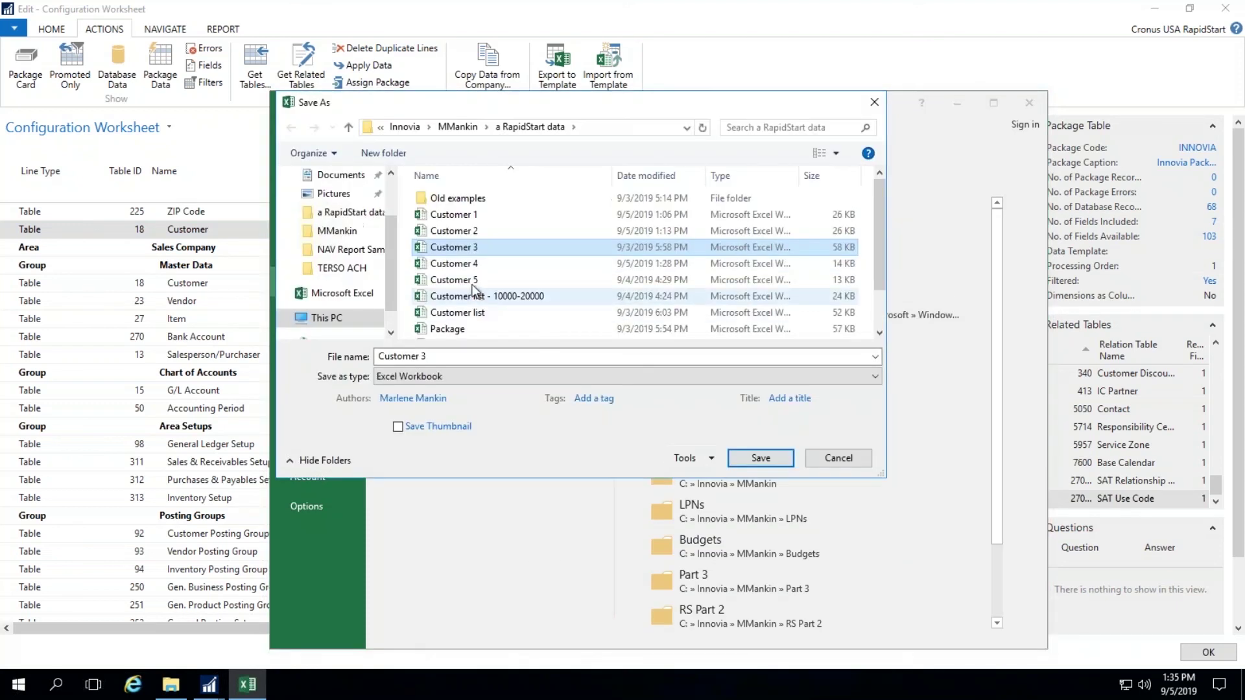
pyautogui.doubleClick(473, 285)
pyautogui.click(715, 345)
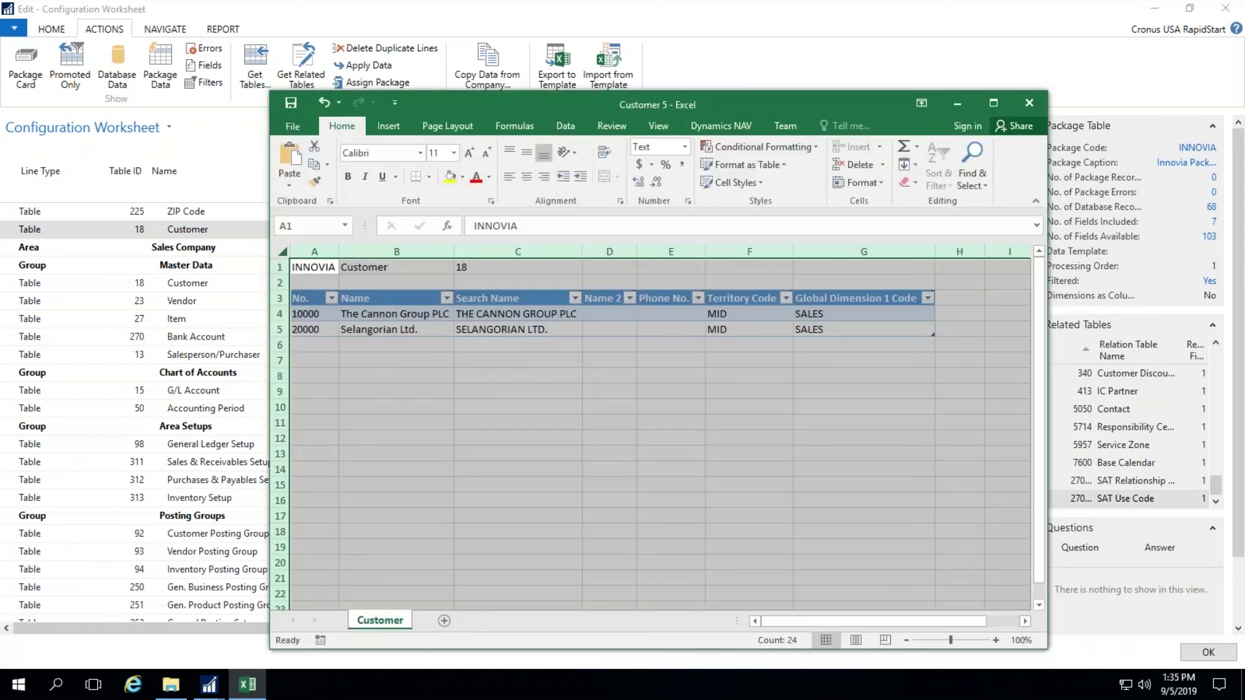
# - Delete the Name 2 and Phone No. columns from the Customer worksheet, and save and close the workbook
pyautogui.click(639, 334)
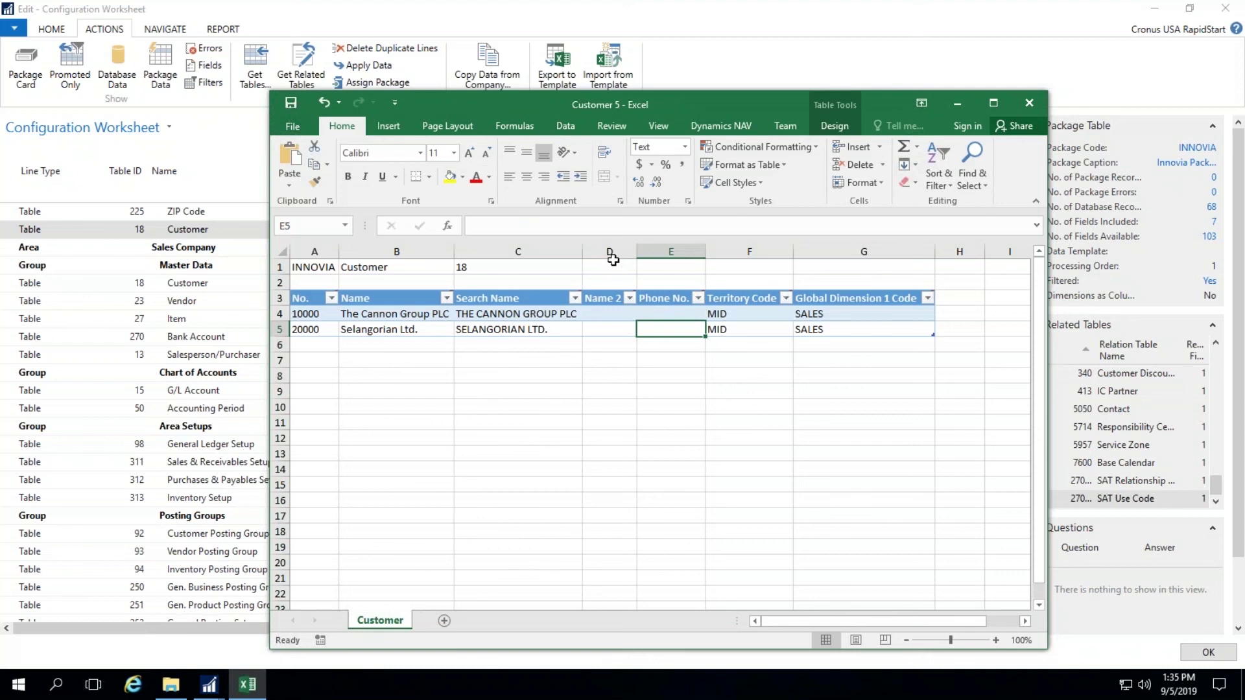
pyautogui.click(610, 297)
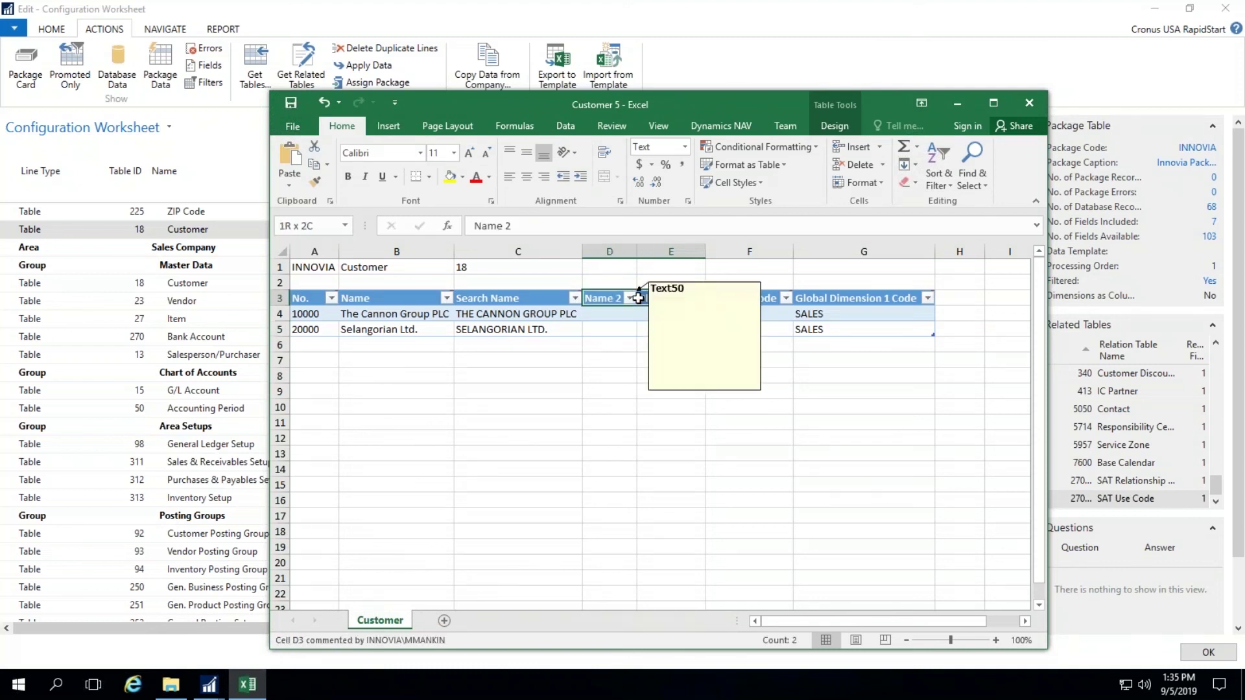
pyautogui.moveTo(609, 251); pyautogui.dragTo(671, 251)
pyautogui.rightClick(652, 297)
pyautogui.click(690, 421)
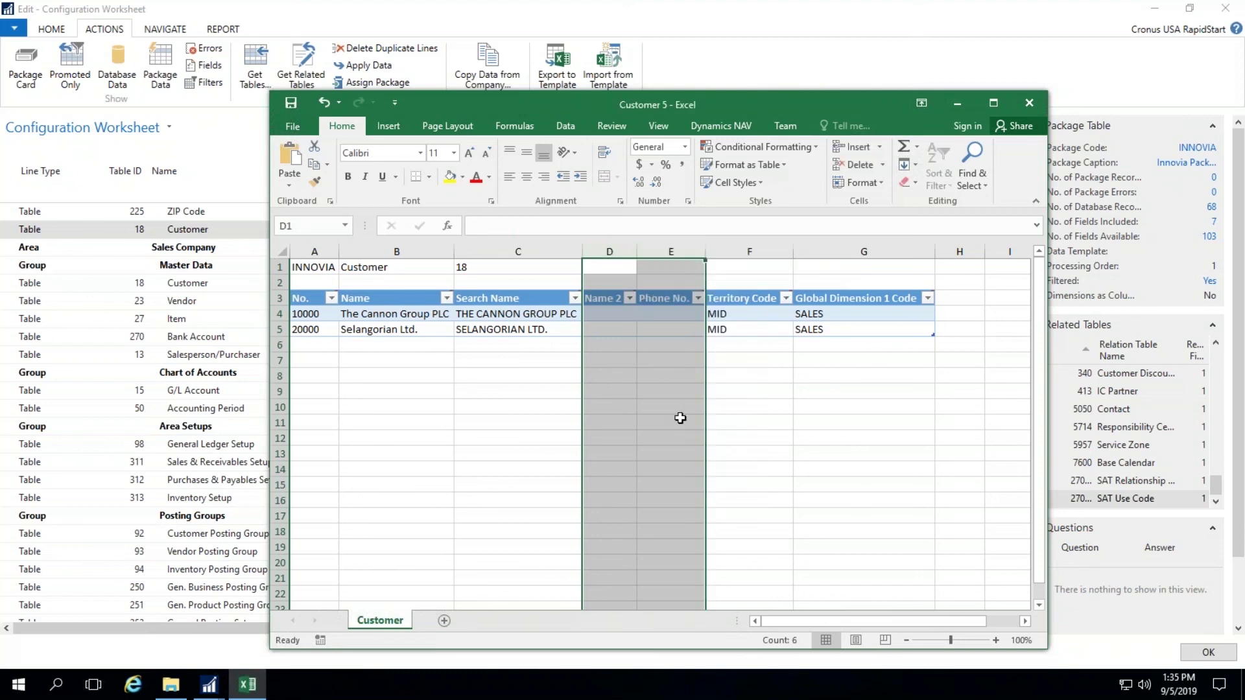
pyautogui.click(661, 318)
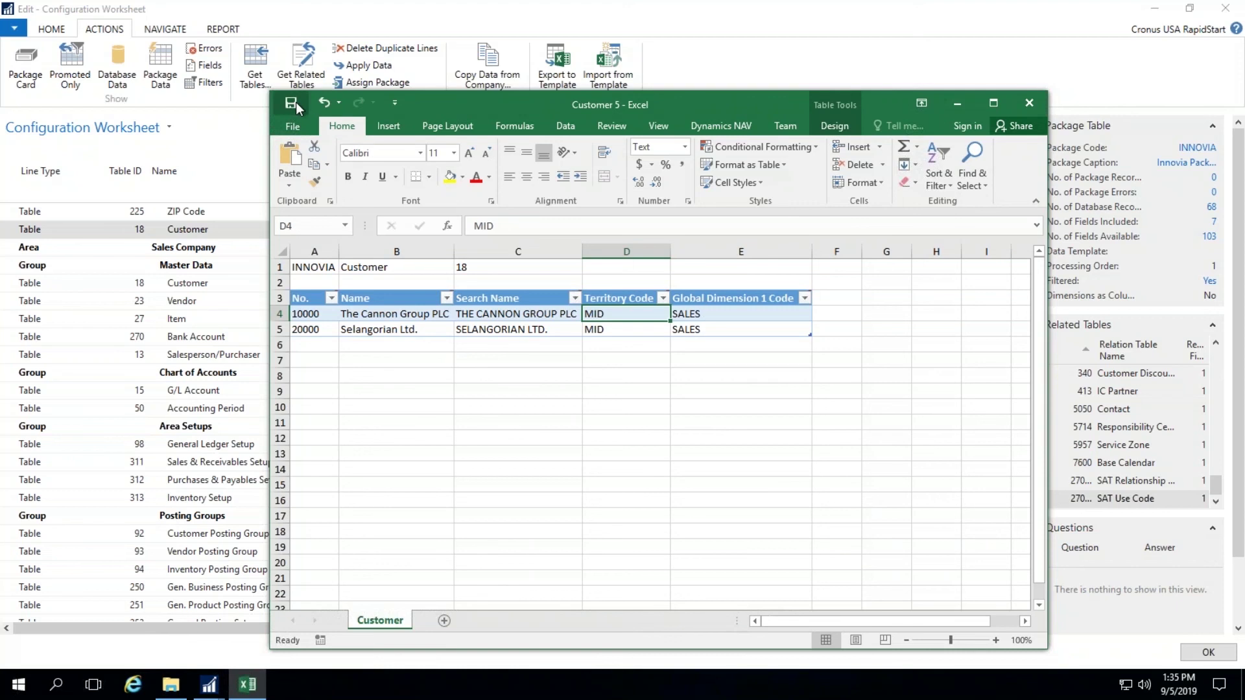
pyautogui.click(1037, 105)
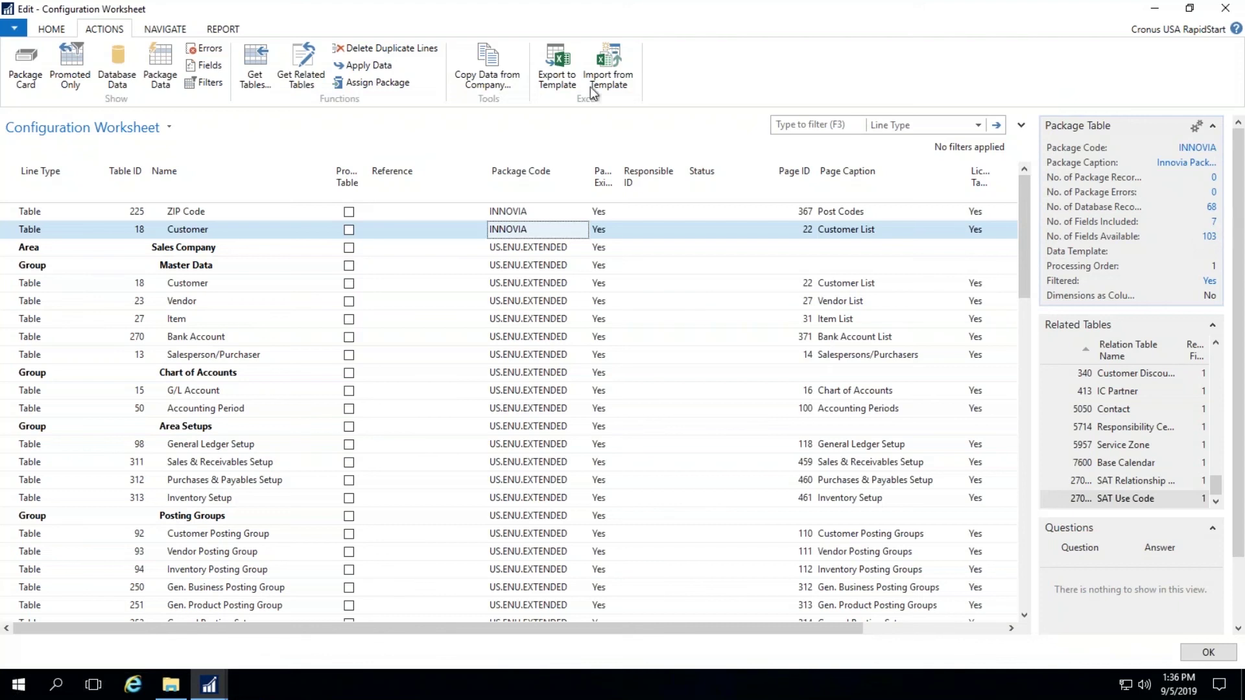
# - Import the Customer 5 workbook into the INNOVIA Customer table from the Excel template
pyautogui.click(619, 52)
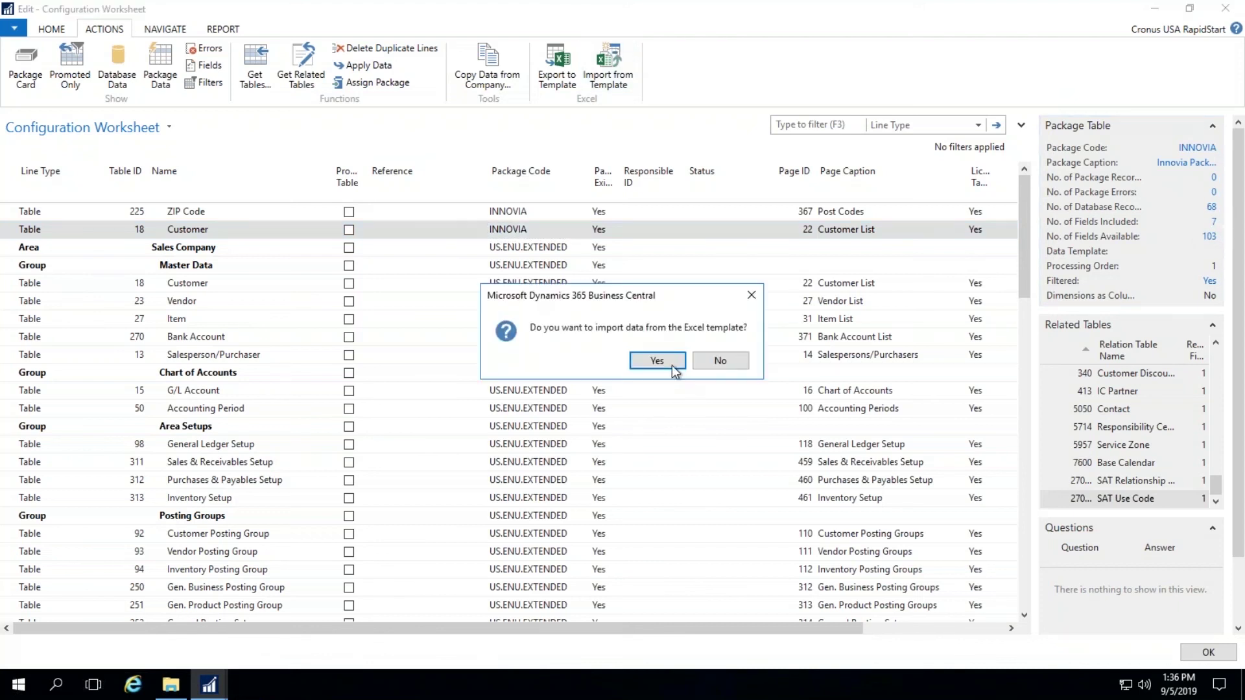
pyautogui.click(671, 364)
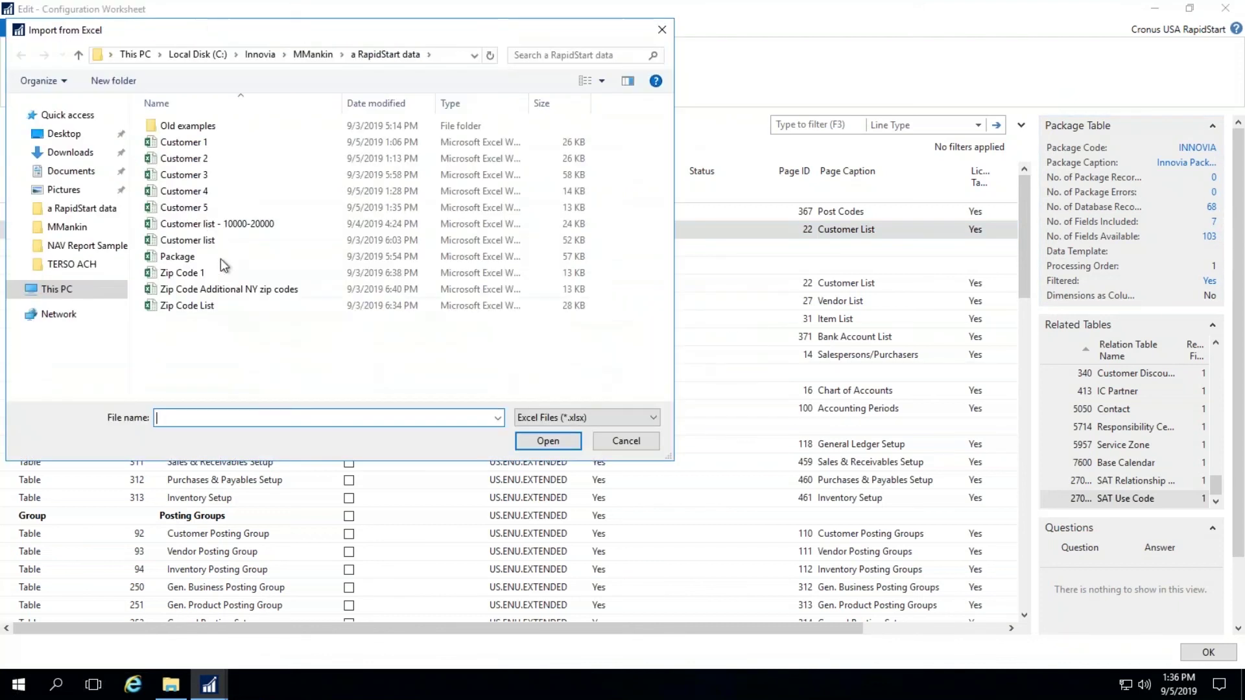
pyautogui.doubleClick(219, 207)
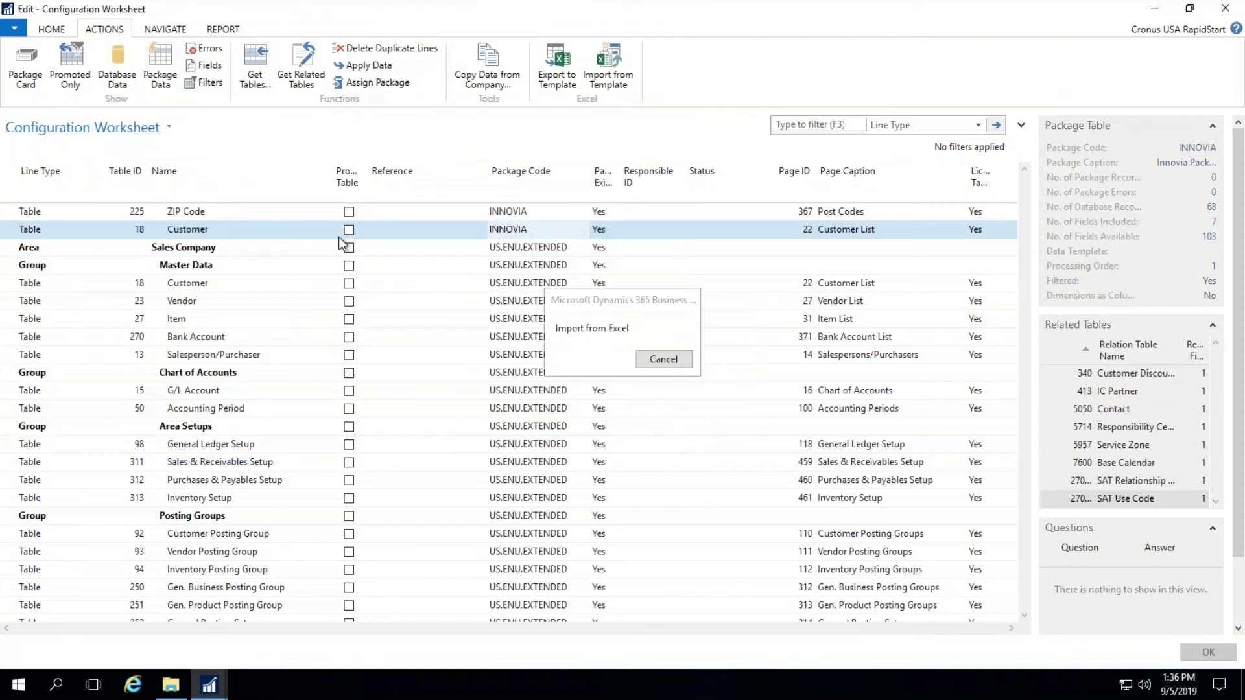
pyautogui.click(680, 81)
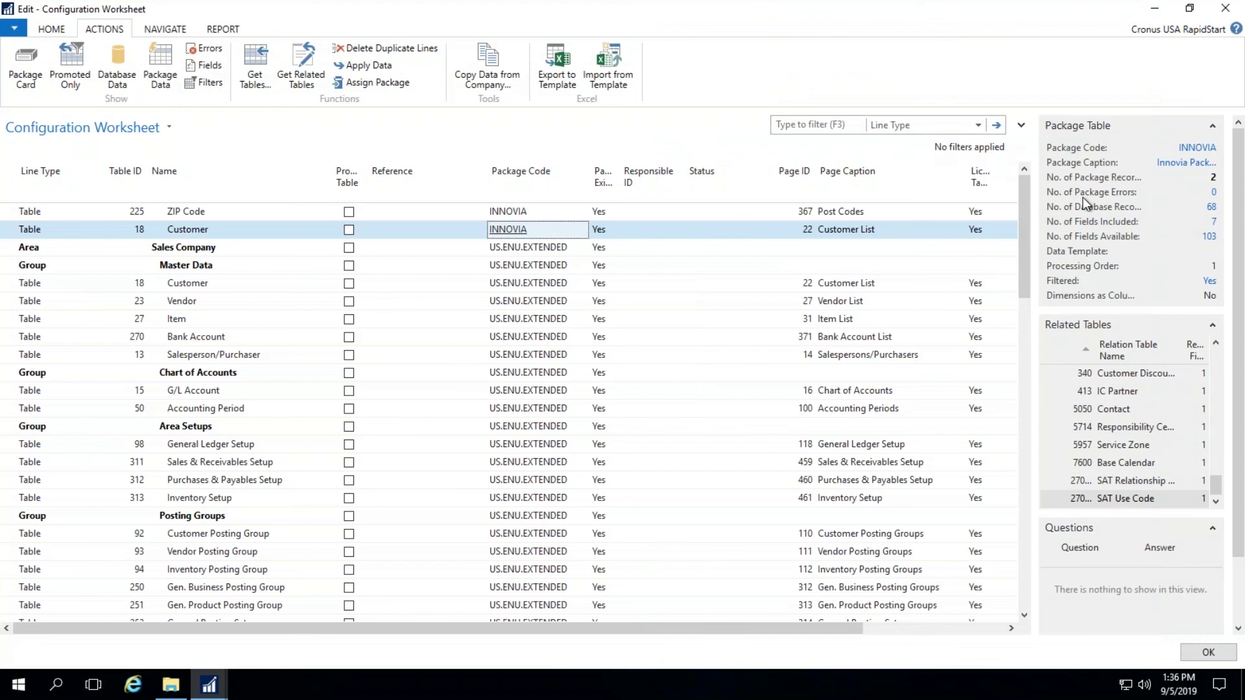
# - Review how the imported Customer package records line up with the field columns, and close the records without changes
pyautogui.click(1214, 179)
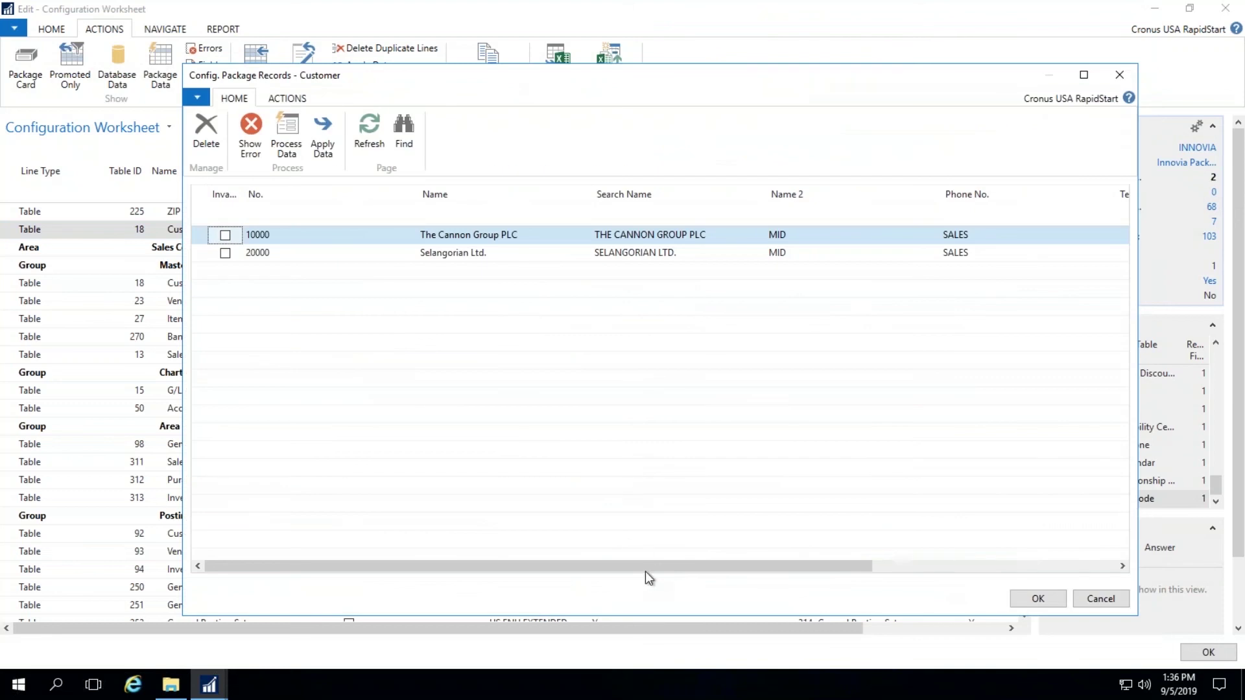
pyautogui.moveTo(650, 564); pyautogui.dragTo(498, 531)
pyautogui.click(1093, 601)
# - Apply the imported package data to the INNOVIA Customer table
pyautogui.click(365, 66)
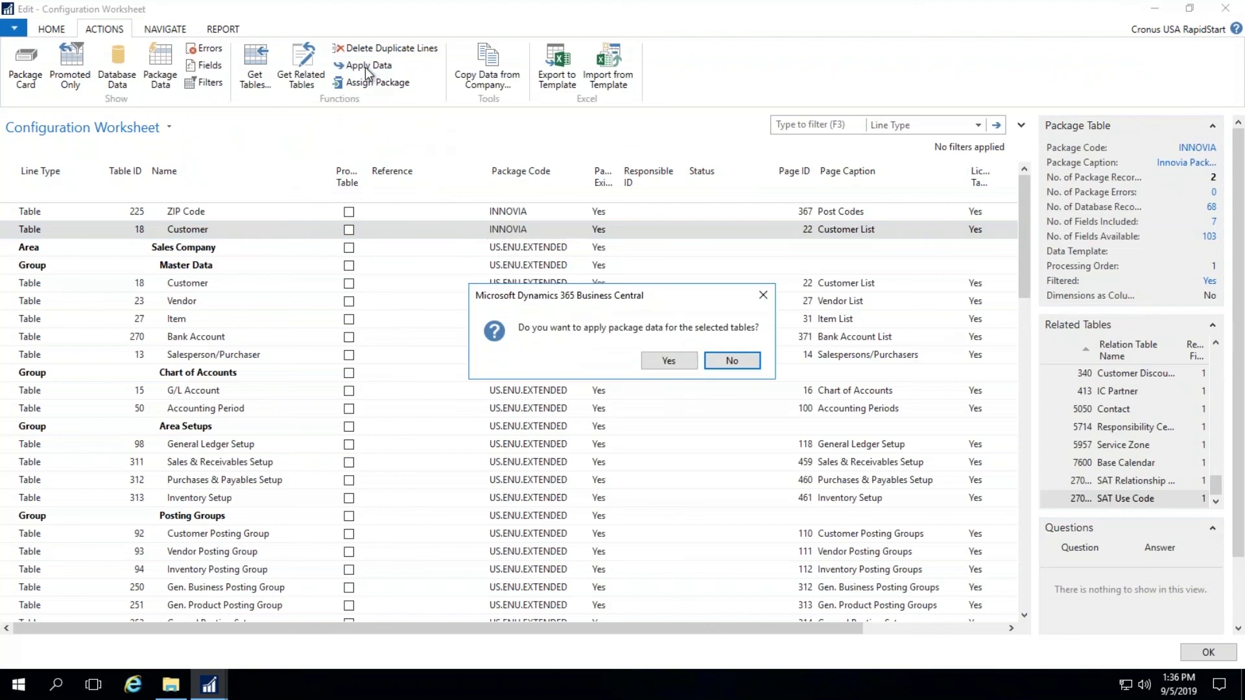
pyautogui.click(694, 364)
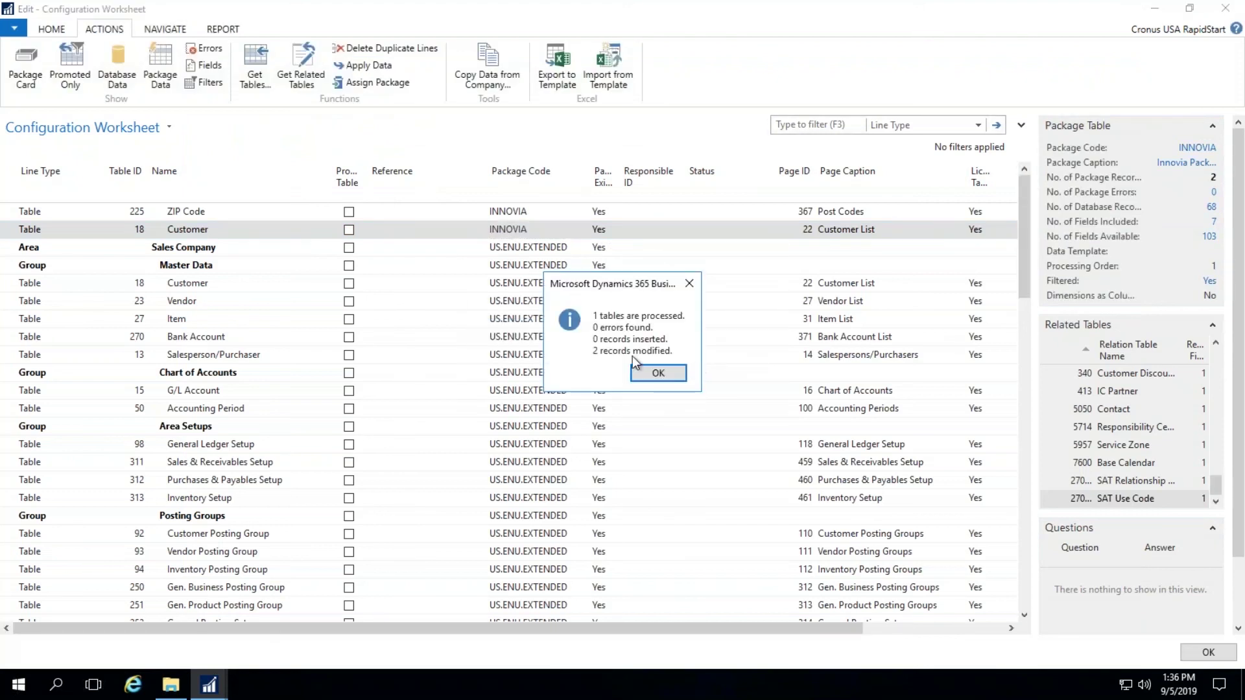
pyautogui.click(658, 375)
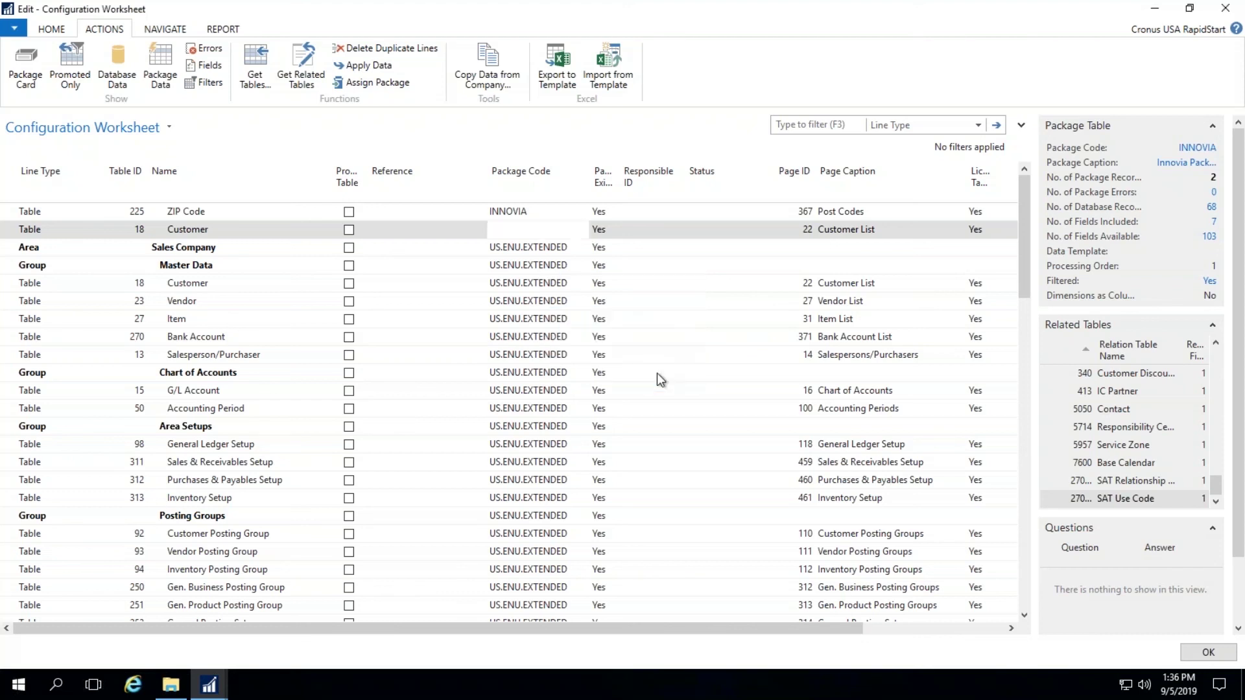
# - Examine the Phone No. and other details on The Cannon Group PLC customer card, and return to the Configuration Worksheet
pyautogui.click(1210, 207)
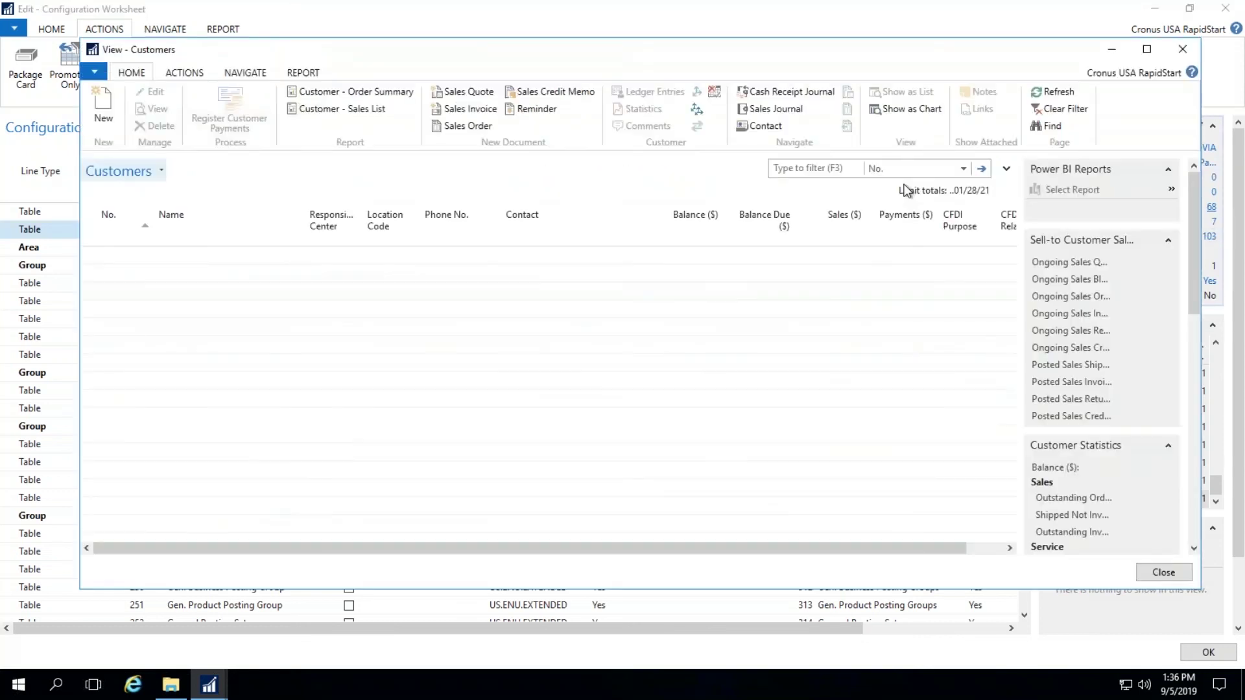
pyautogui.click(124, 367)
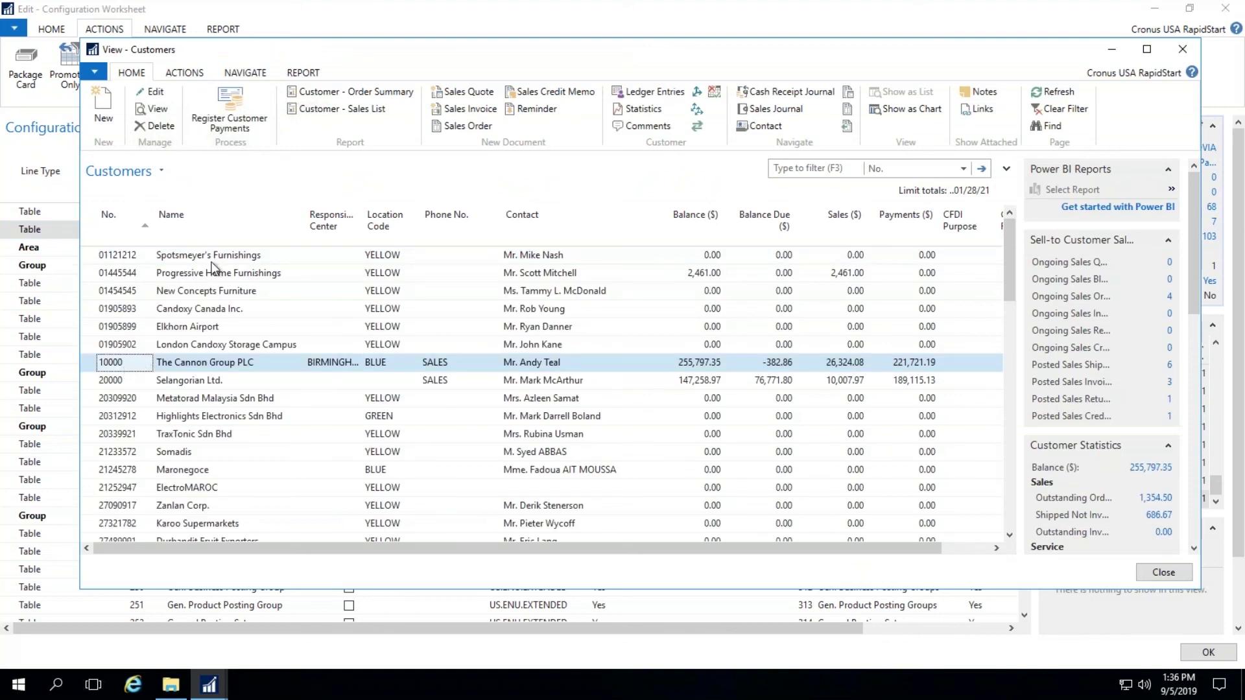
pyautogui.click(154, 94)
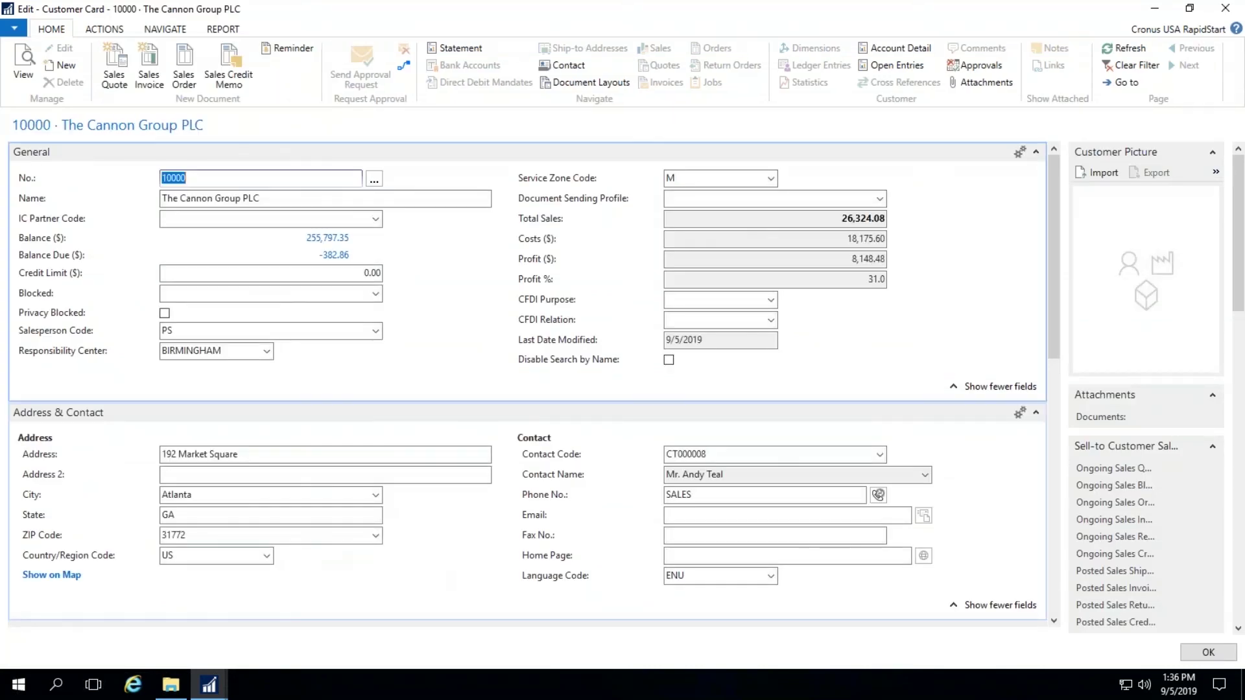
pyautogui.click(720, 496)
pyautogui.scroll(-3, 727, 548)
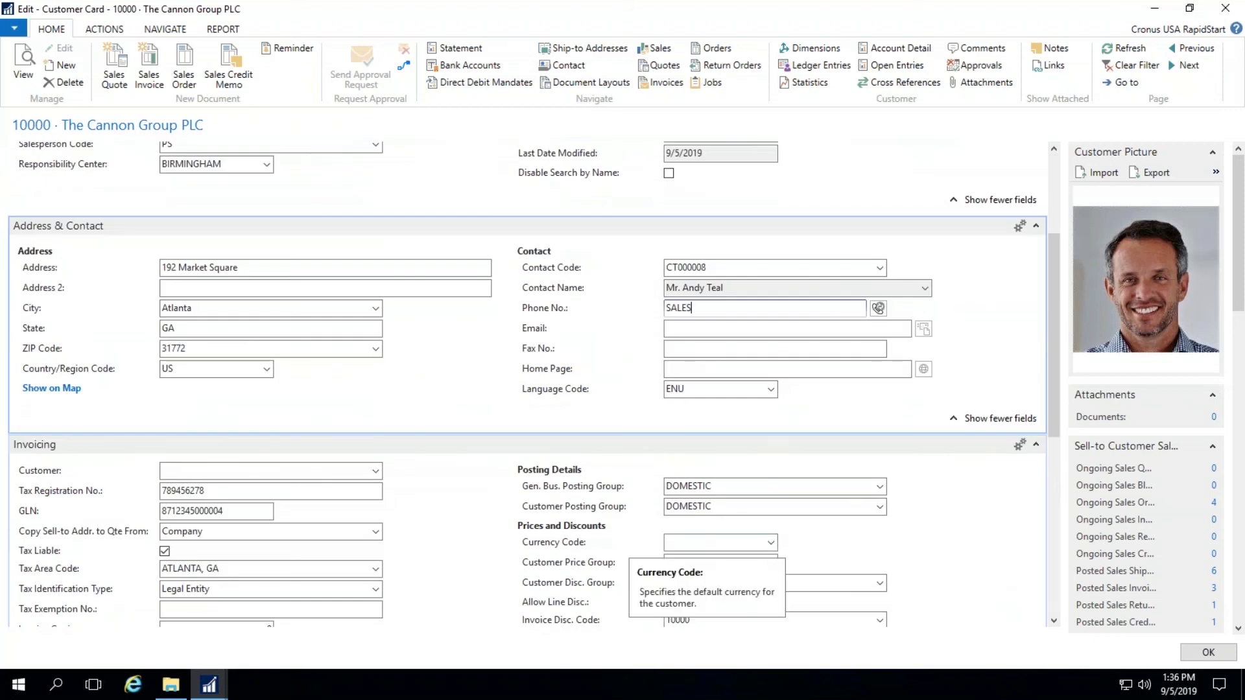
pyautogui.scroll(3, 628, 542)
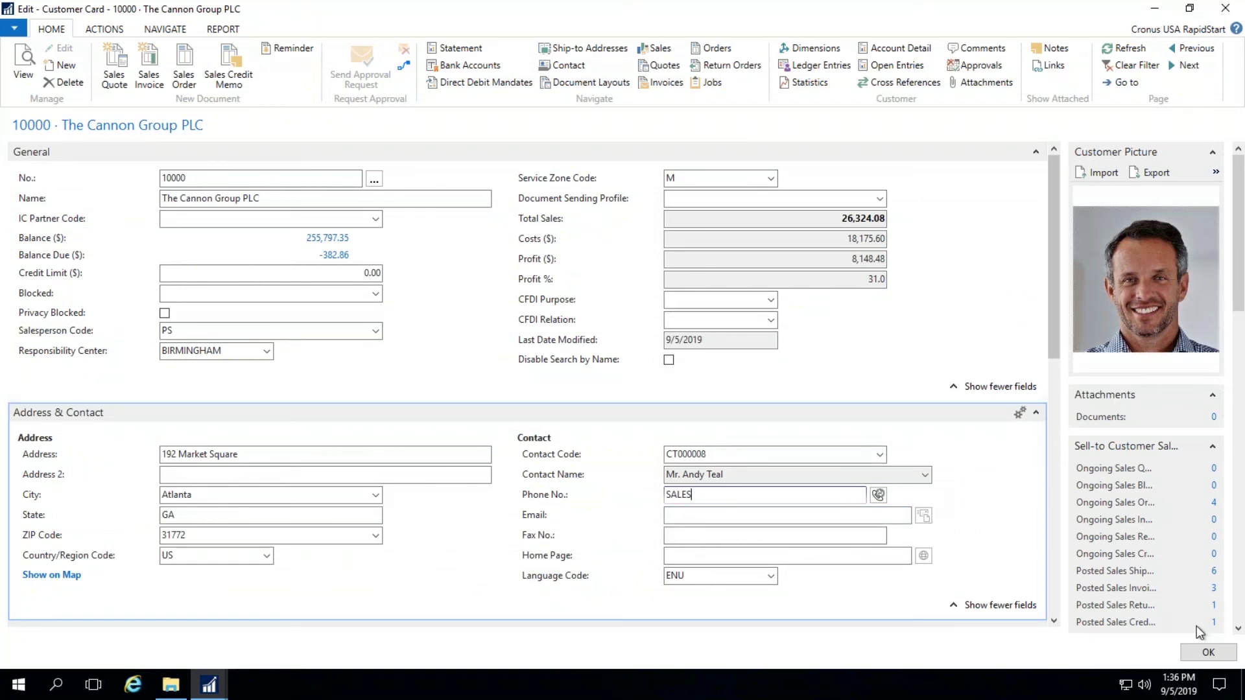
pyautogui.press('Escape')
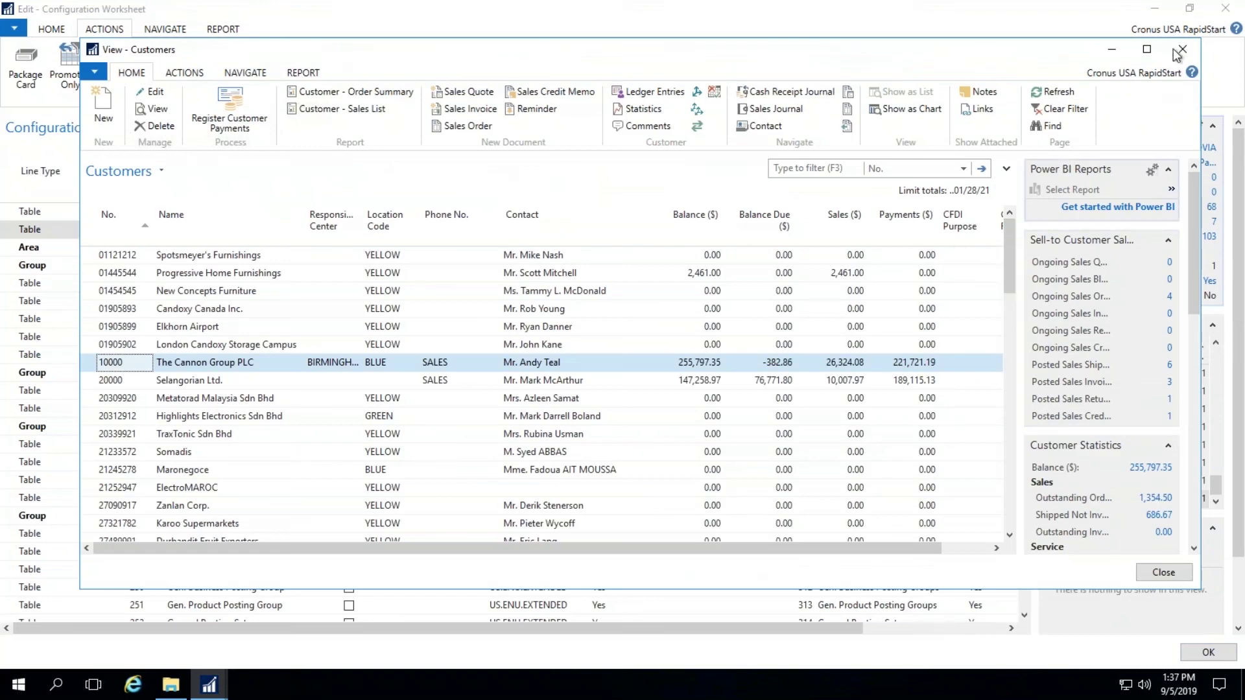
pyautogui.press('Escape')
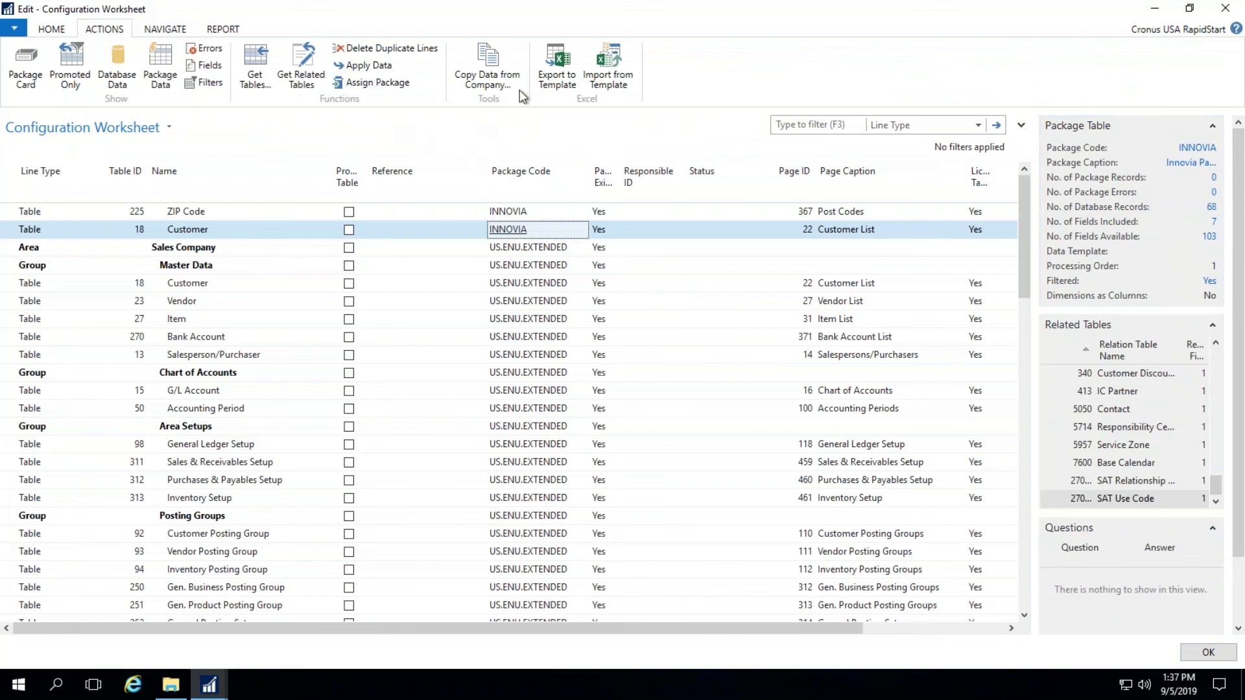
pyautogui.click(614, 54)
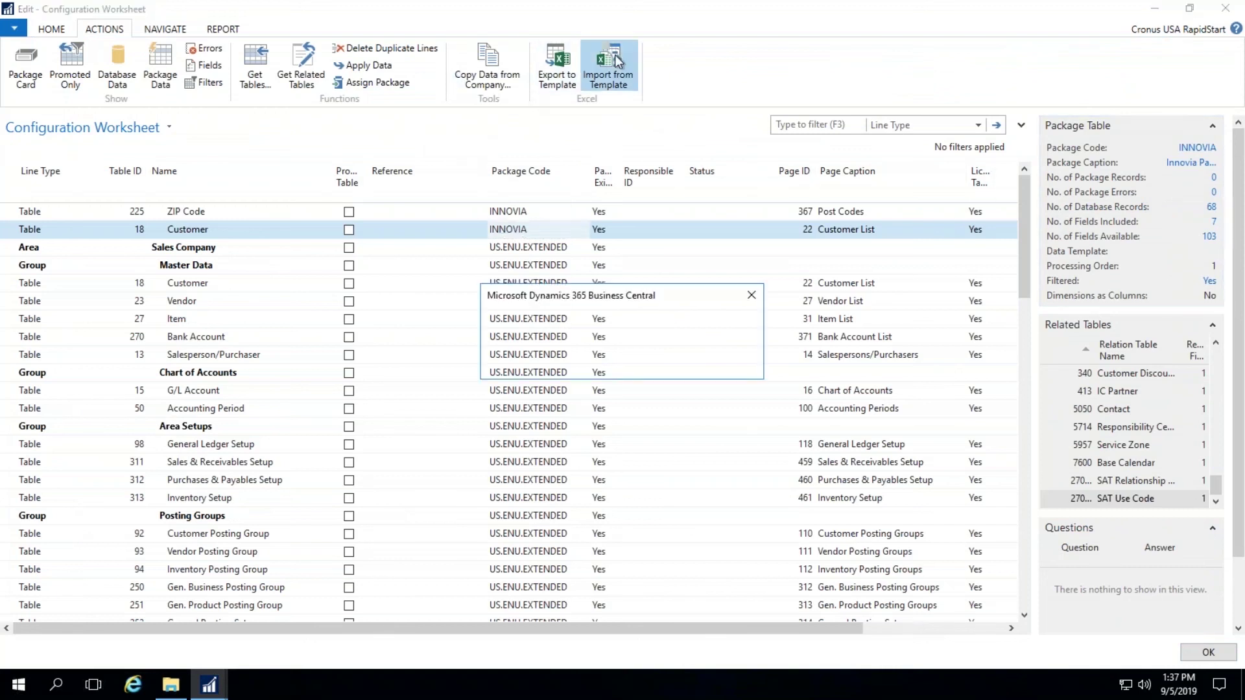
pyautogui.click(656, 360)
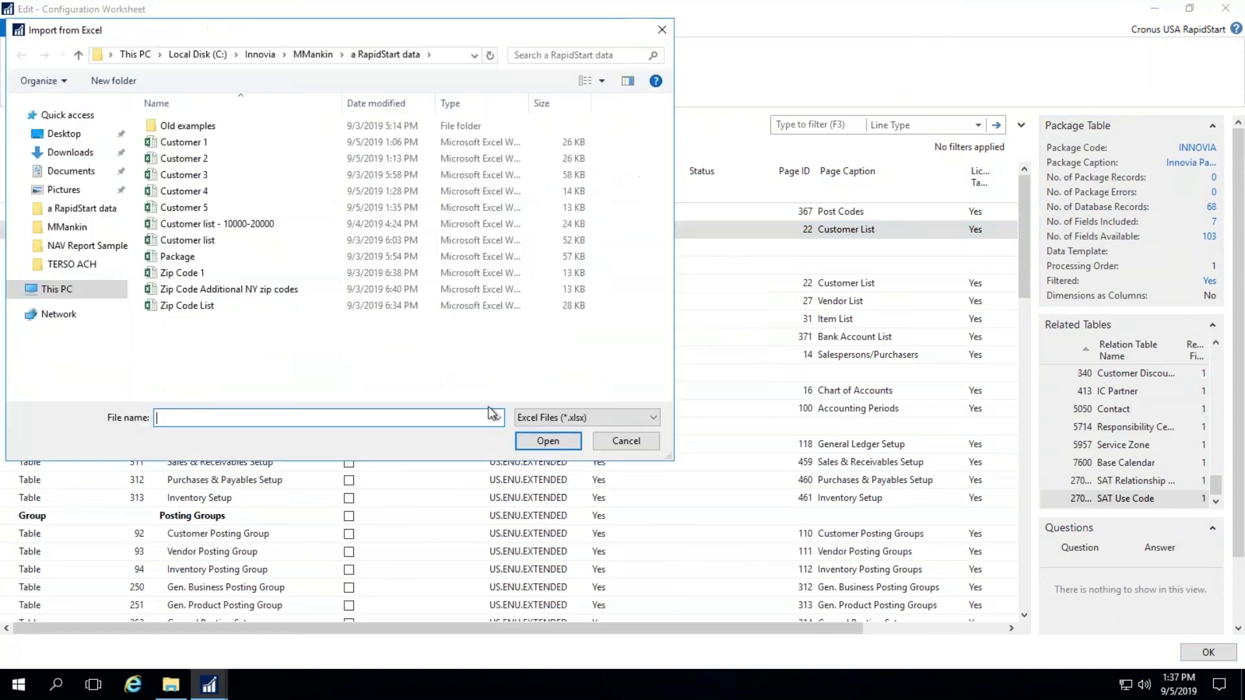
pyautogui.doubleClick(182, 224)
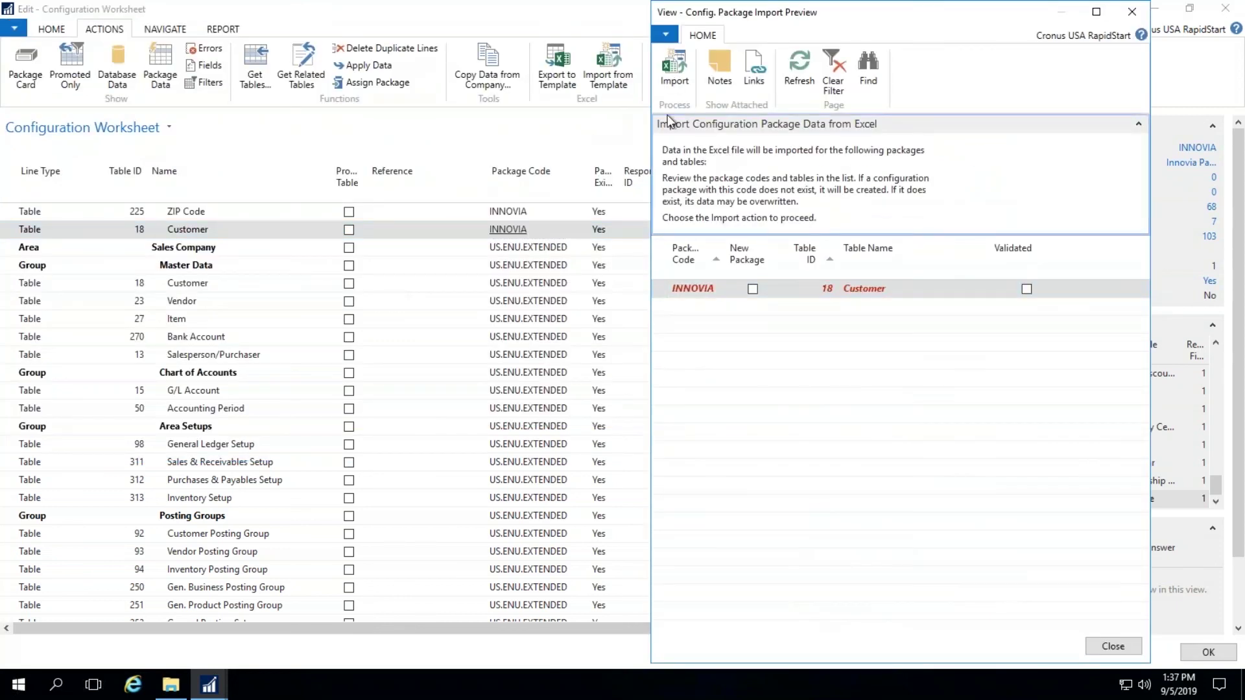
pyautogui.click(668, 75)
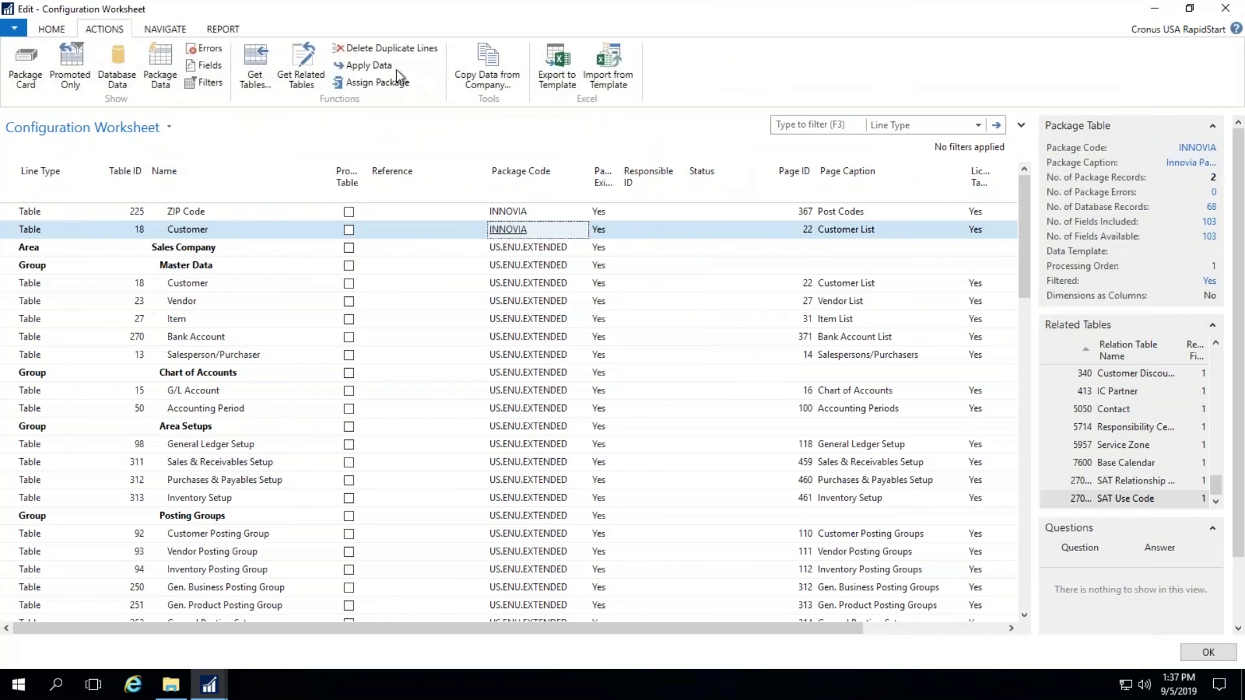
pyautogui.click(388, 67)
pyautogui.click(668, 361)
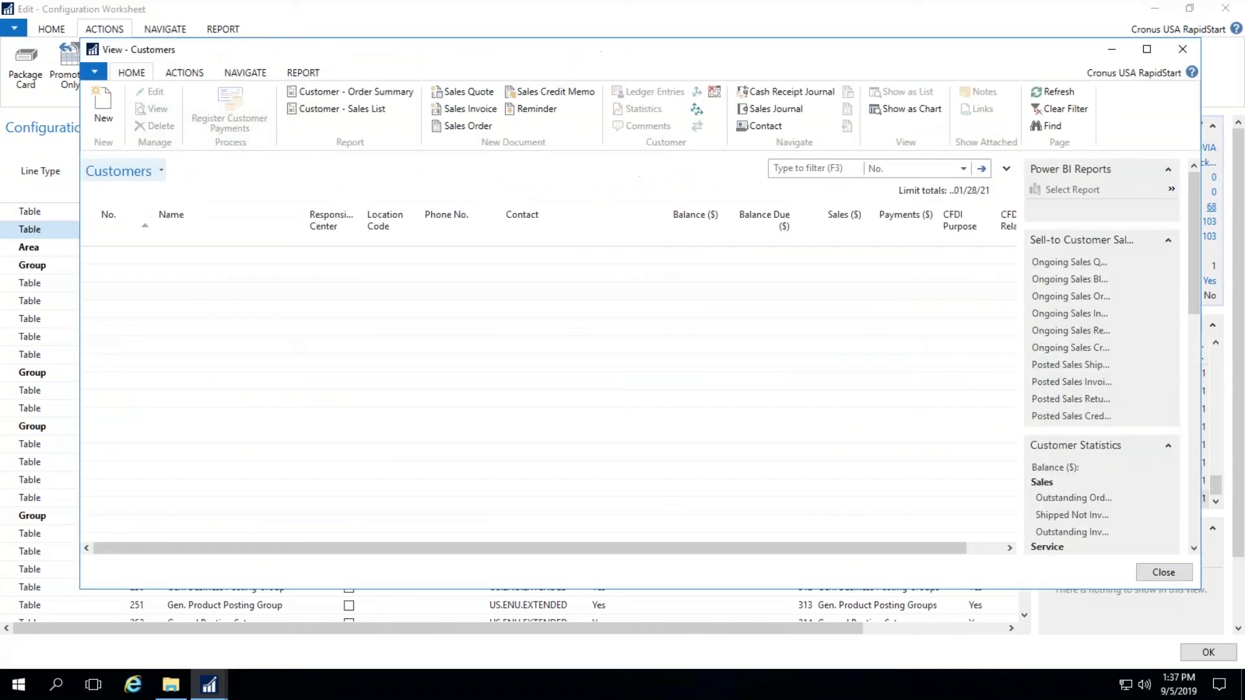
# - Check The Cannon Group PLC's restored details through the customer list, and close the list
pyautogui.click(173, 361)
pyautogui.click(155, 91)
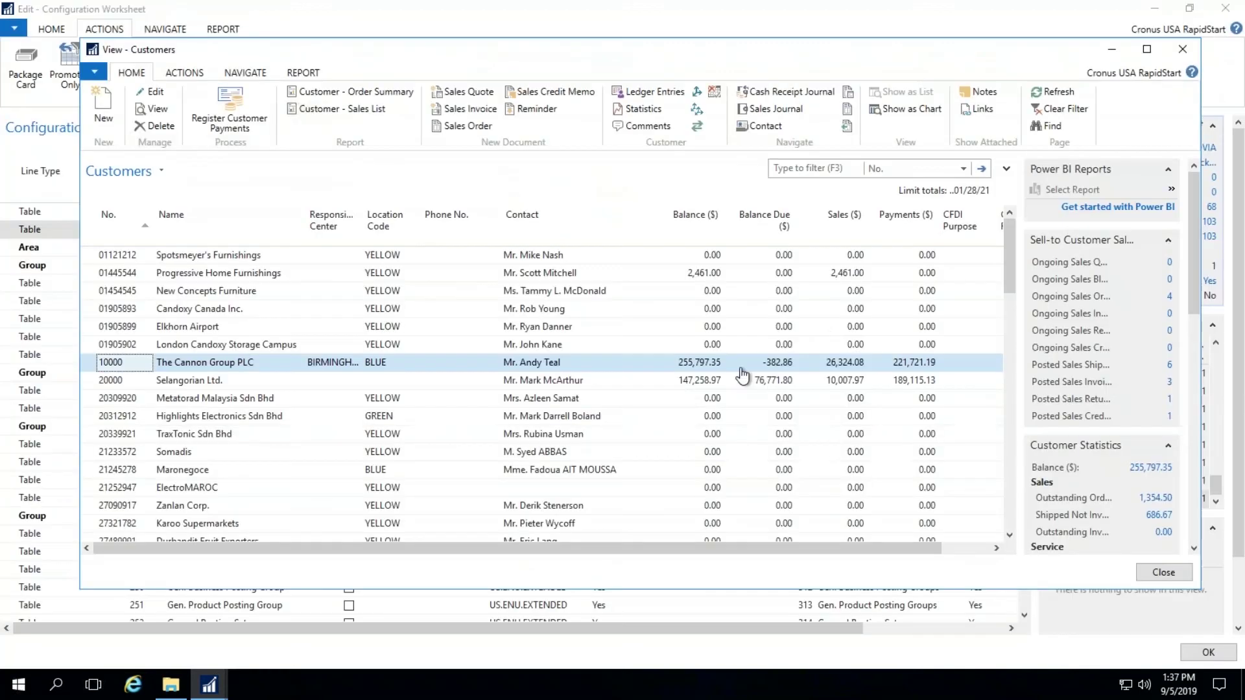
pyautogui.press('Escape')
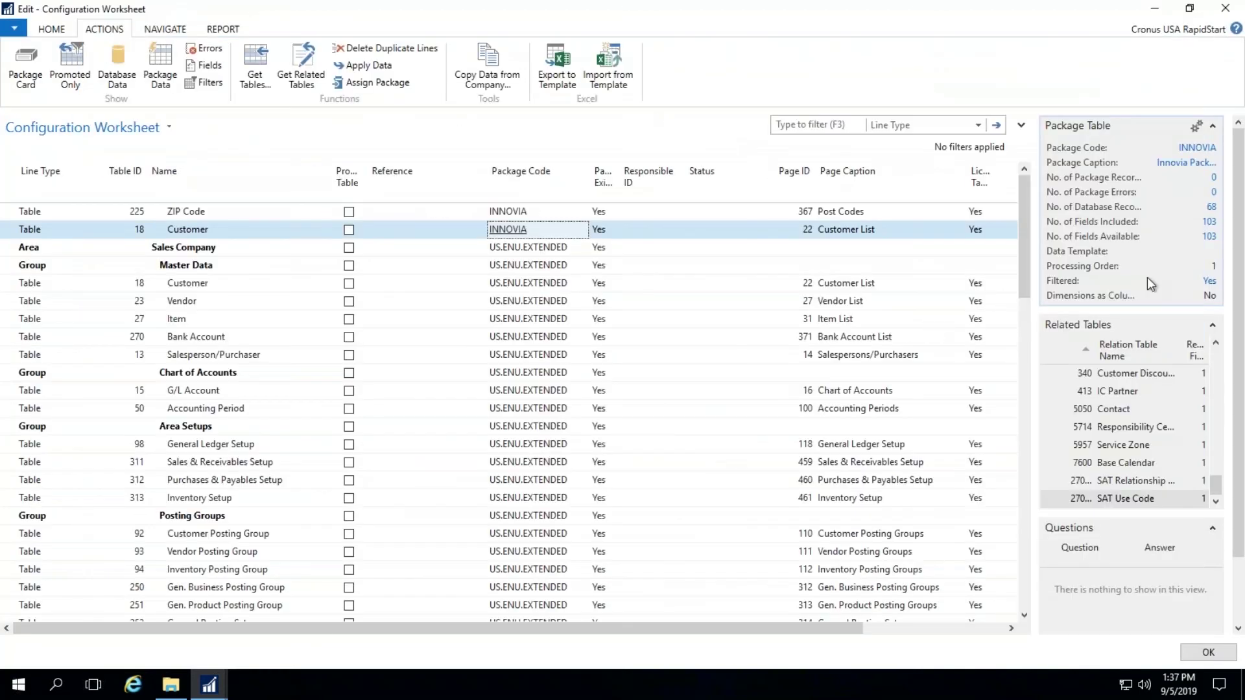
# - Clear the included fields of the INNOVIA Customer table, and open the list of all available Customer fields
pyautogui.click(1208, 223)
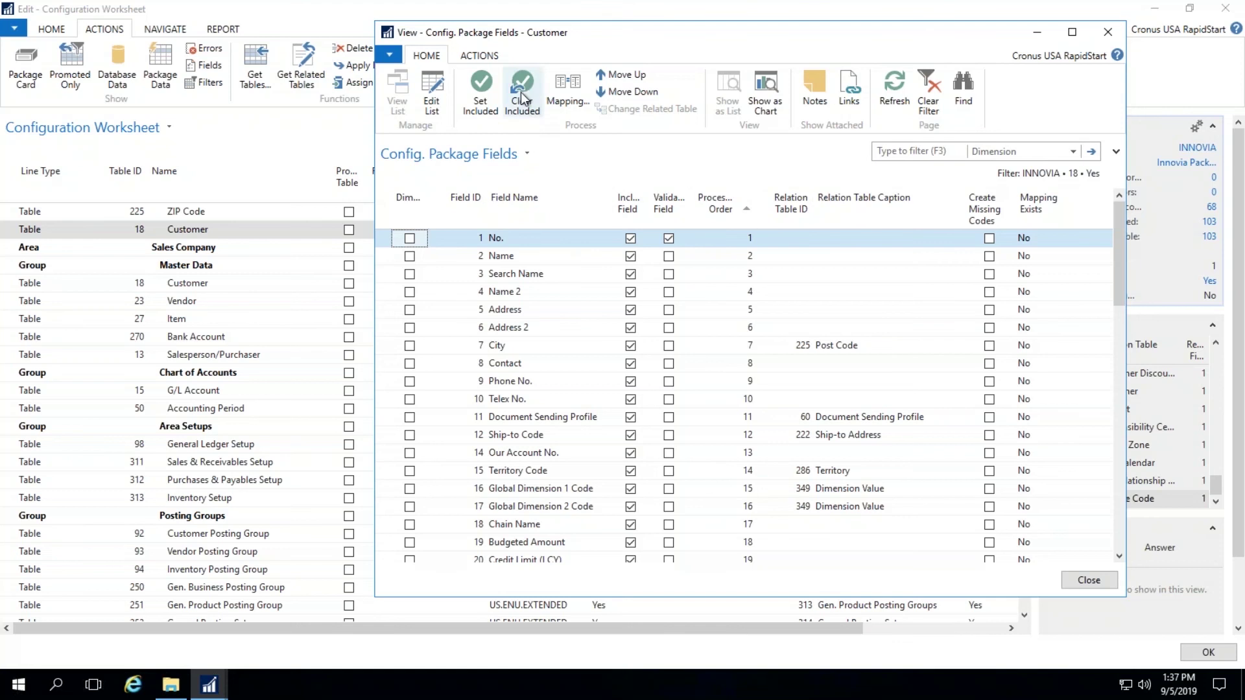
pyautogui.click(421, 88)
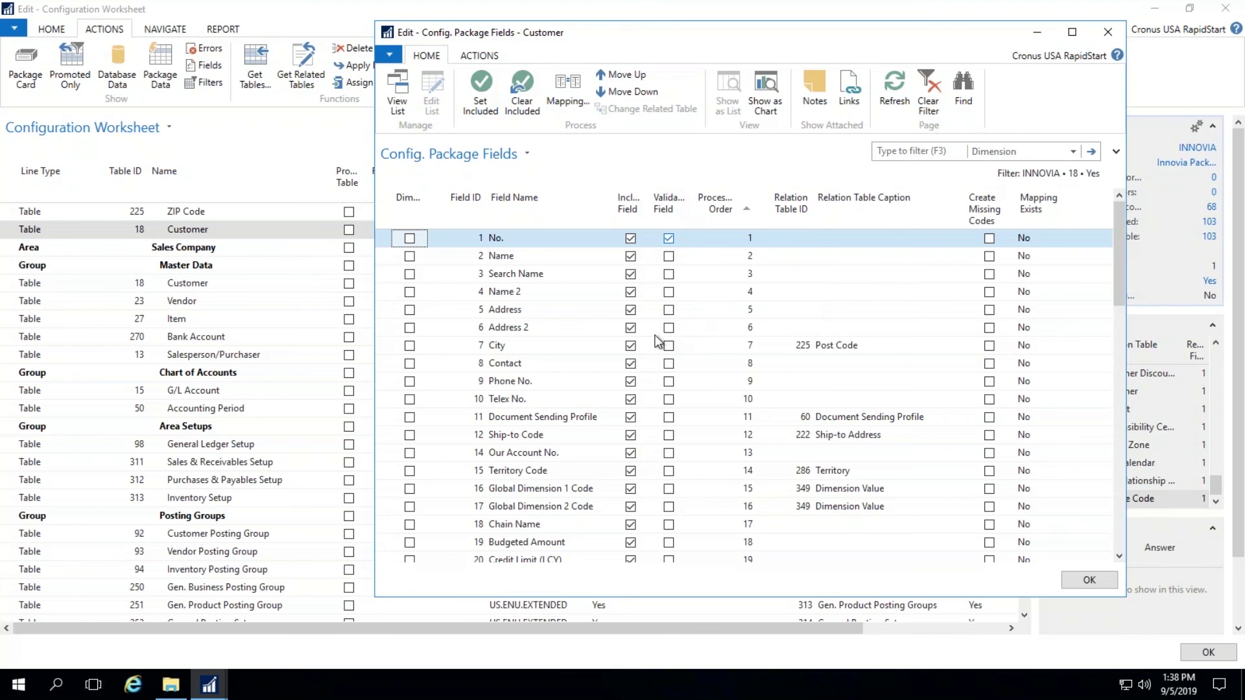
pyautogui.click(517, 102)
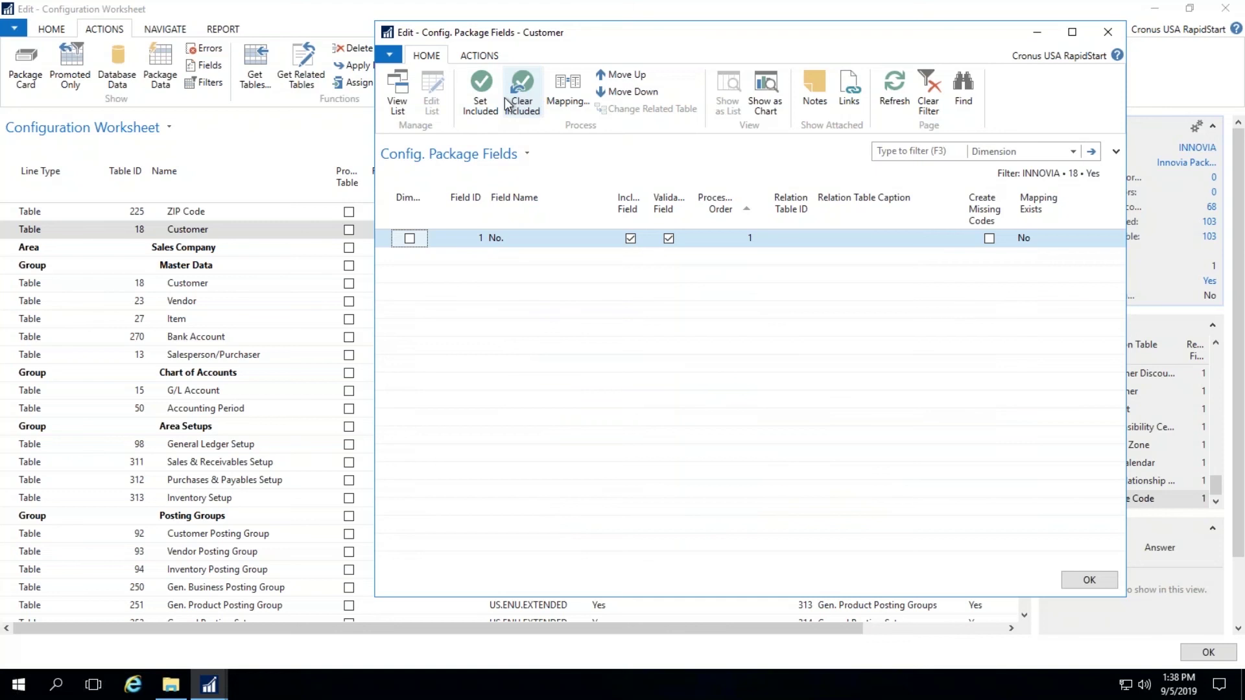
pyautogui.click(1107, 33)
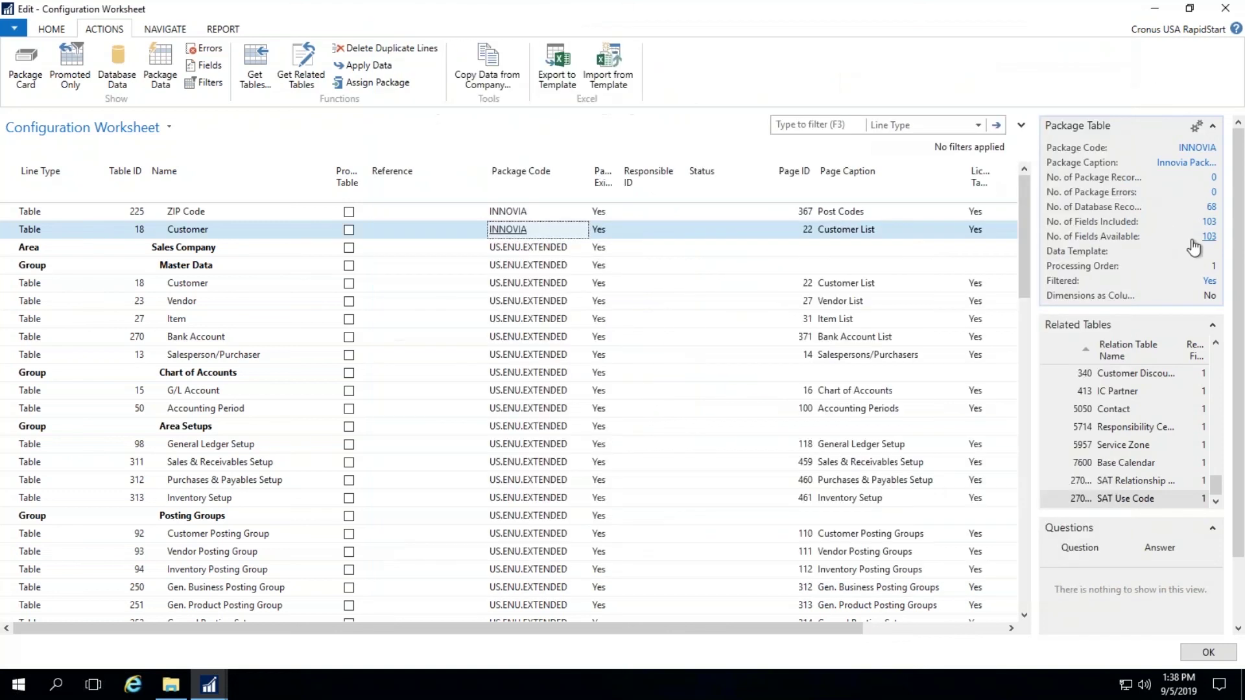
pyautogui.click(1198, 239)
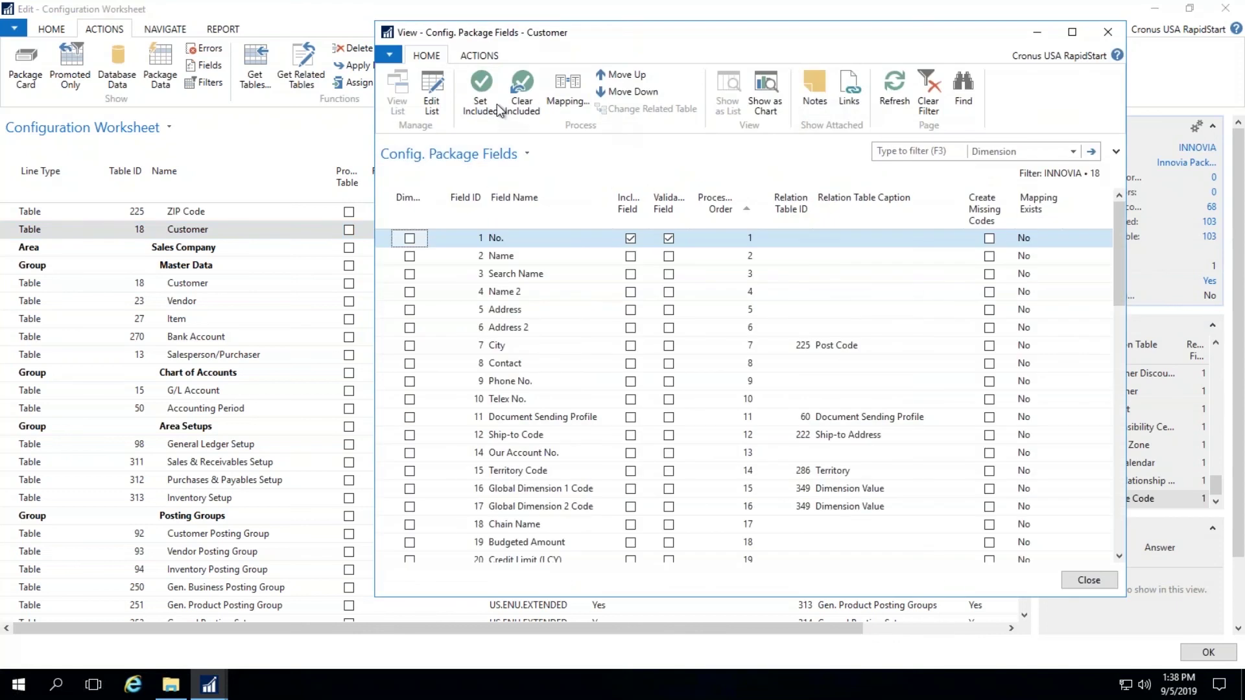
# - Make the Customer package field list editable, and include all fields and clear the inclusions again
pyautogui.click(432, 90)
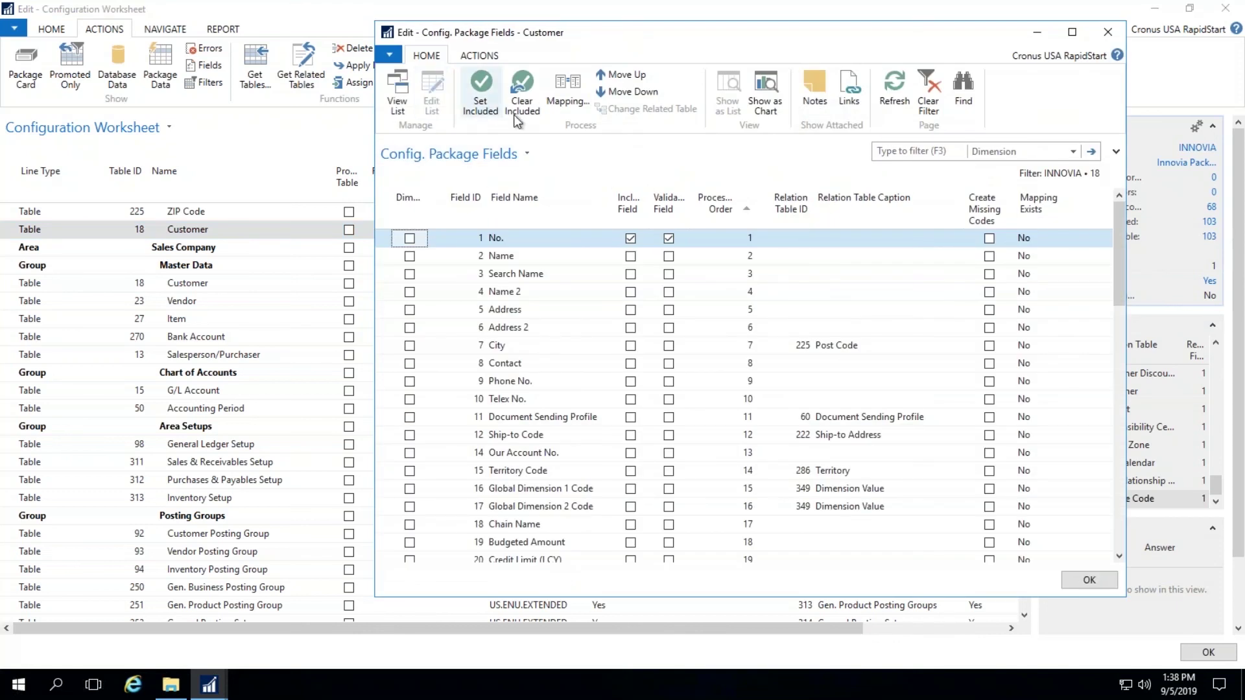
pyautogui.click(485, 90)
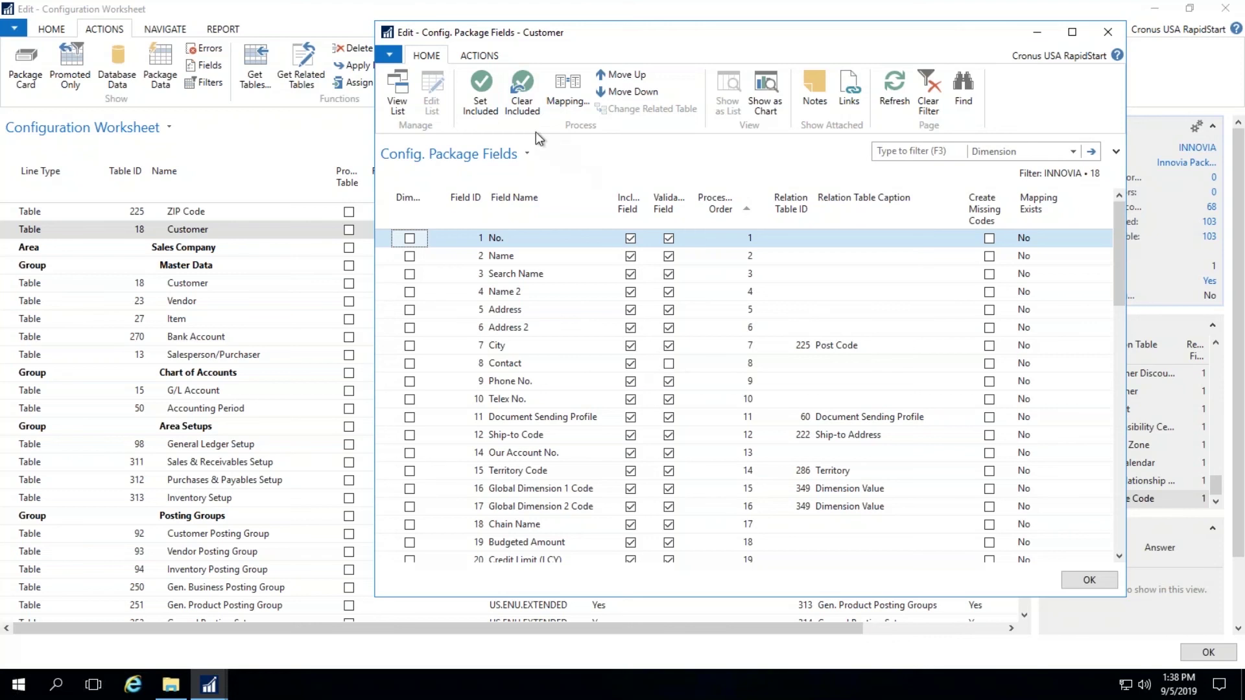
pyautogui.click(520, 95)
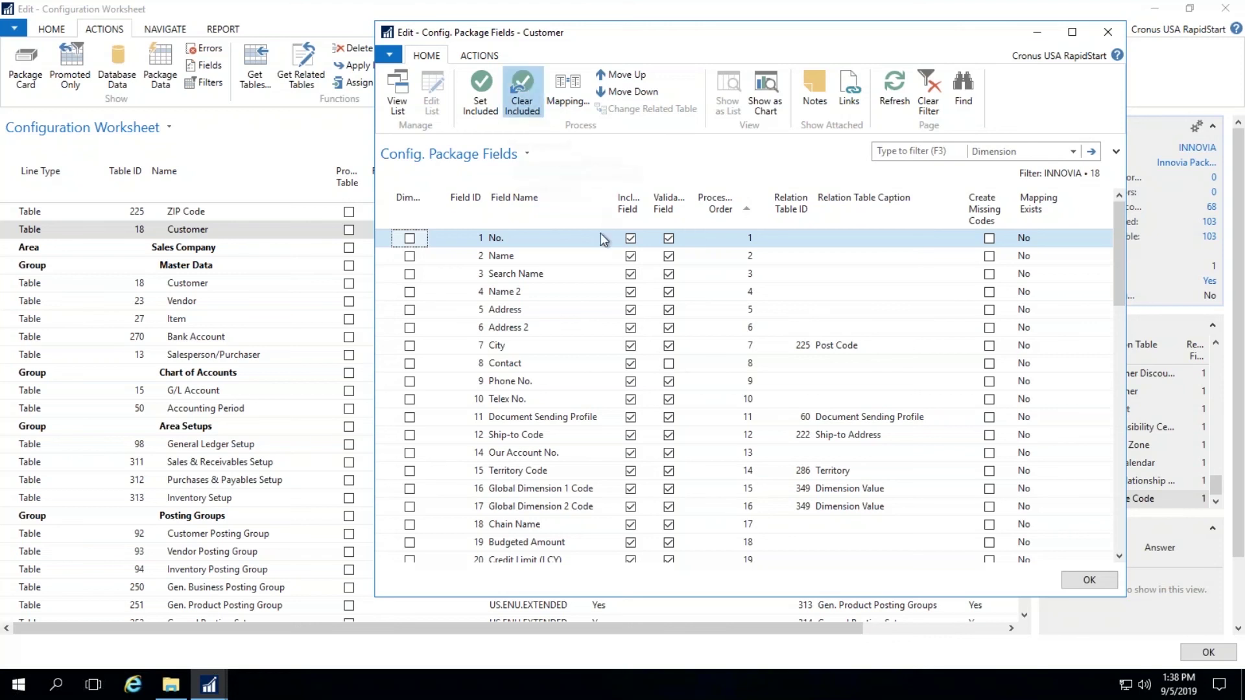
# - Include Name, Search Name, Name 2, Phone No., Territory Code and Global Dimension 1 Code in the Customer package, and review the included fields
pyautogui.click(633, 258)
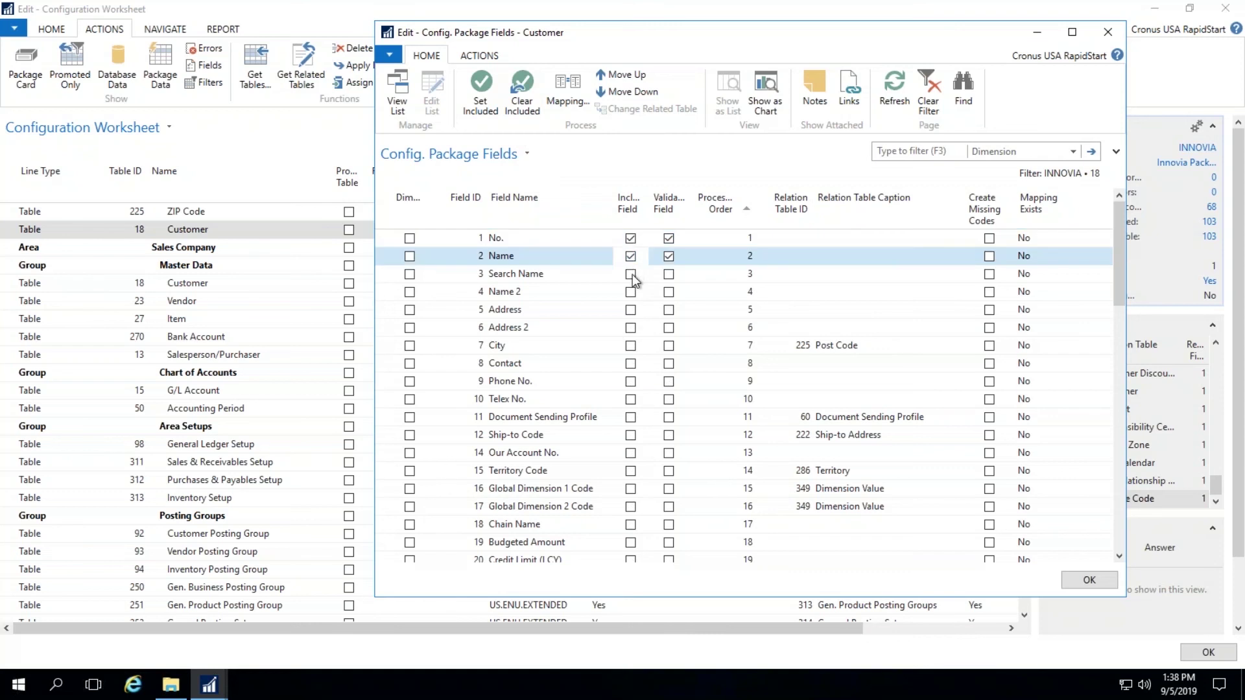
pyautogui.click(633, 274)
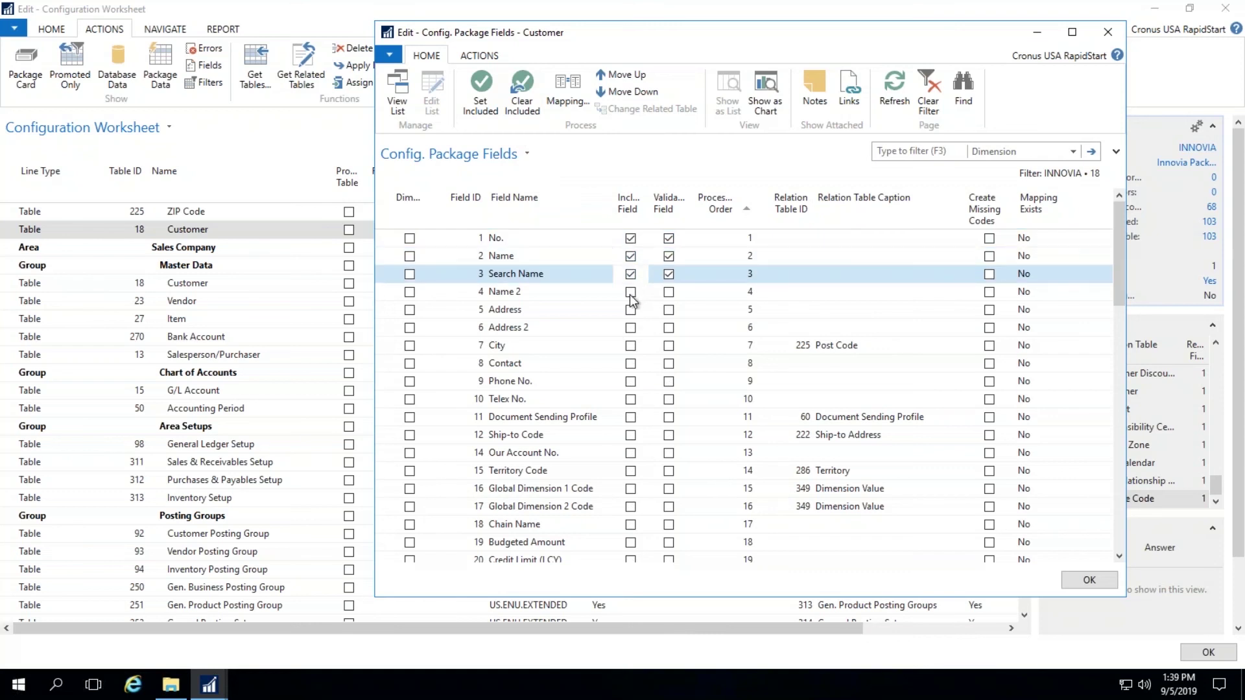
pyautogui.click(631, 296)
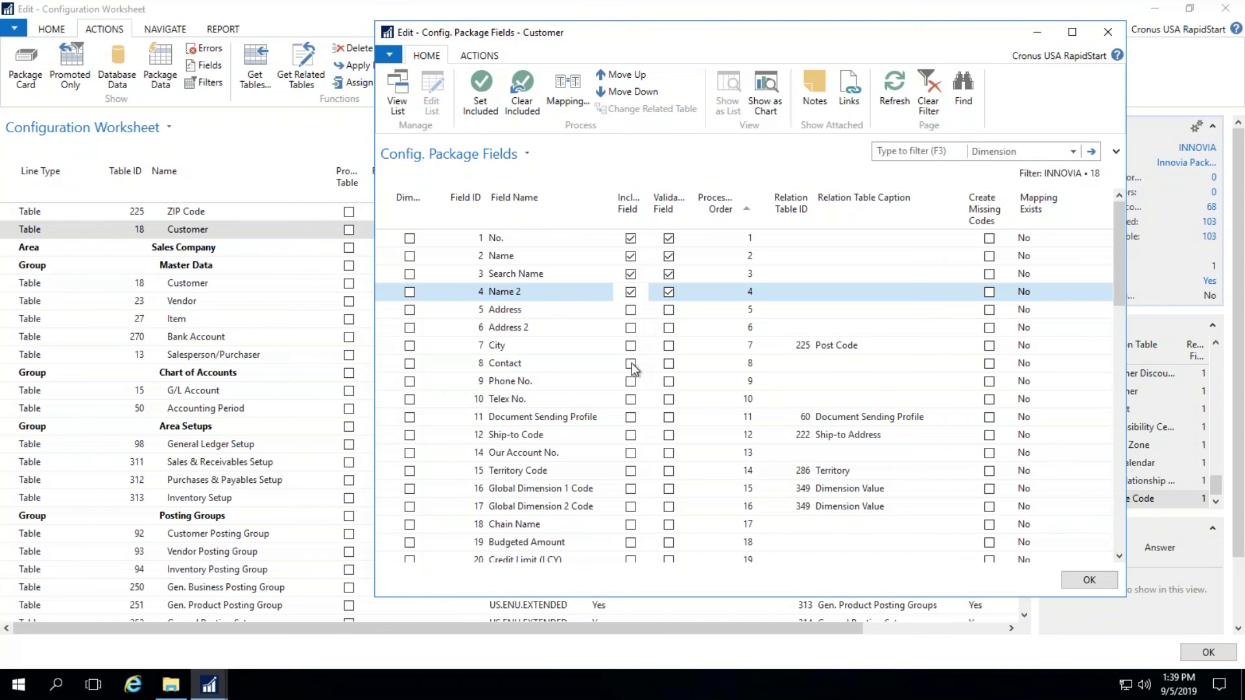
pyautogui.click(633, 383)
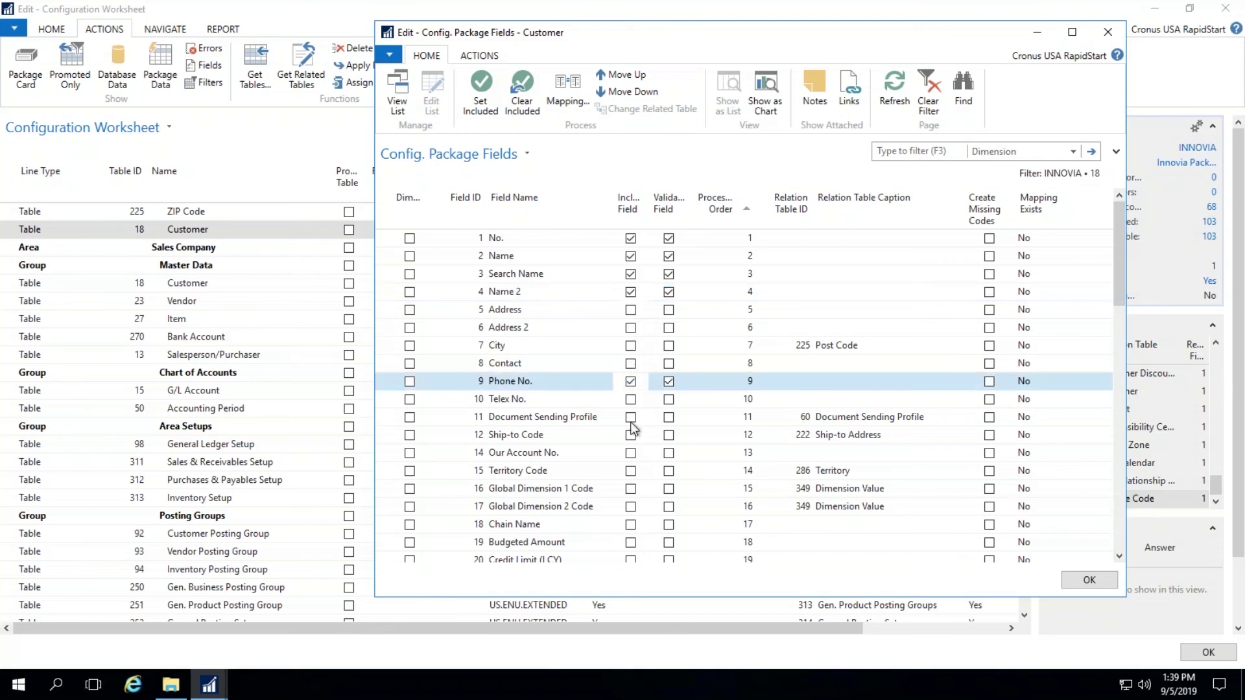
pyautogui.click(631, 472)
pyautogui.click(631, 489)
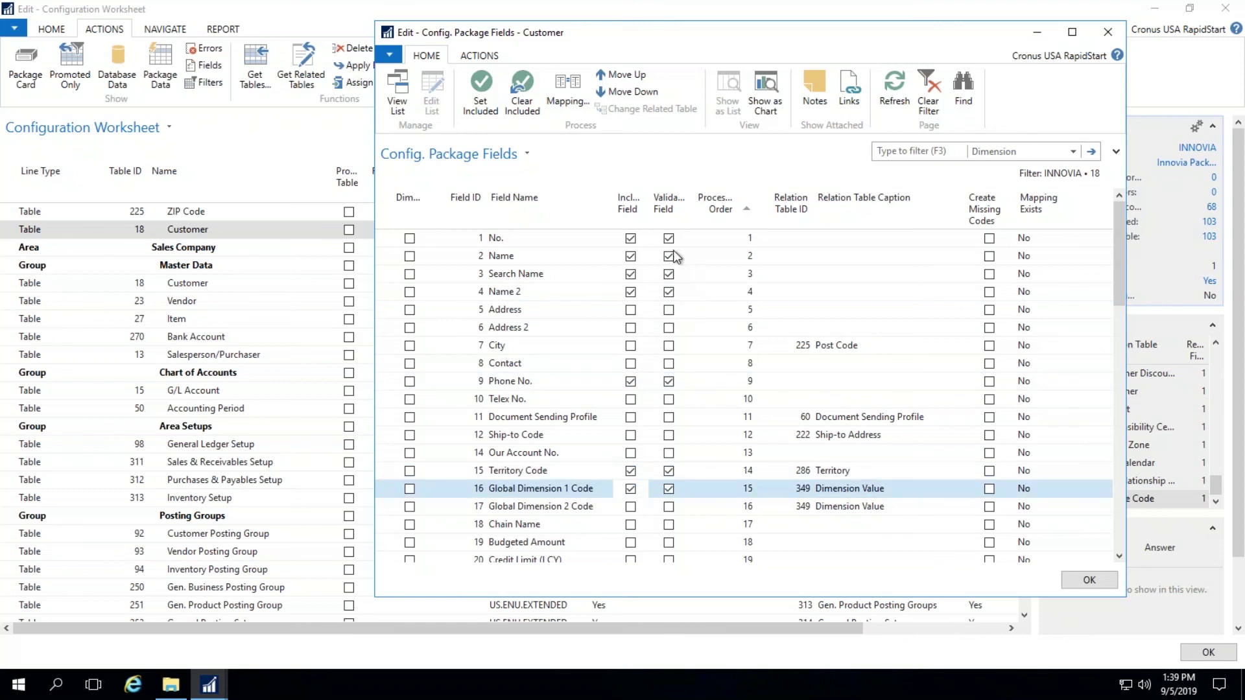
pyautogui.click(1089, 580)
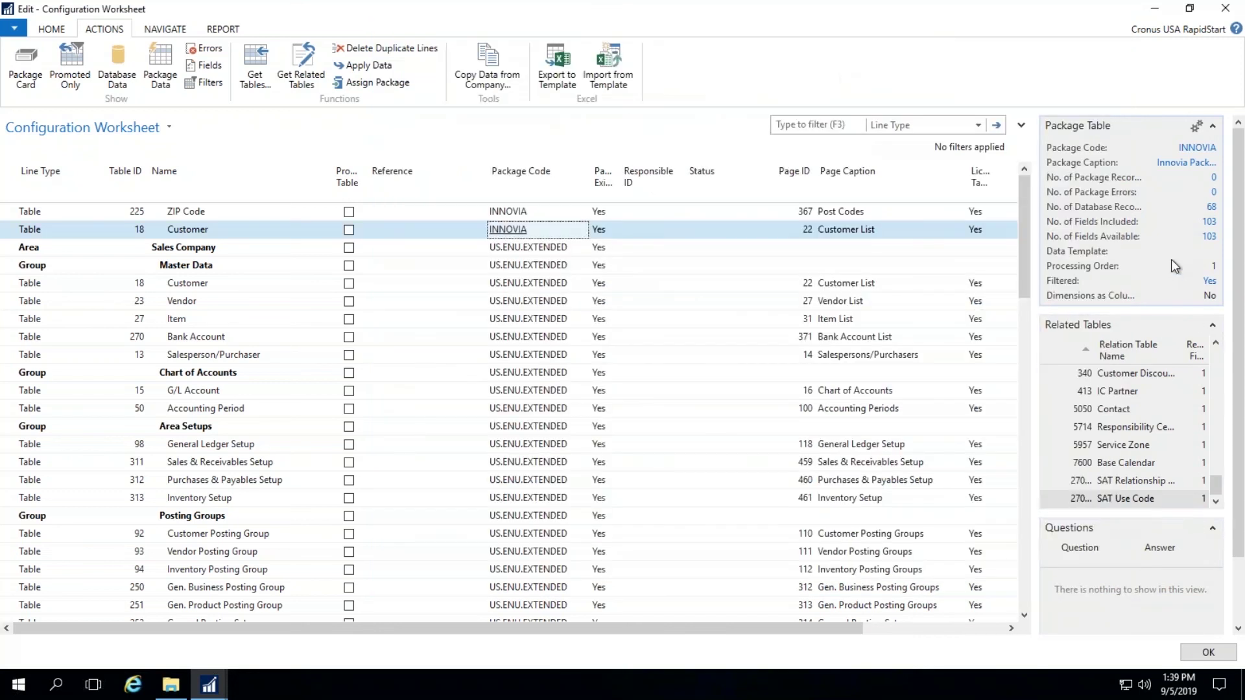
pyautogui.click(1214, 222)
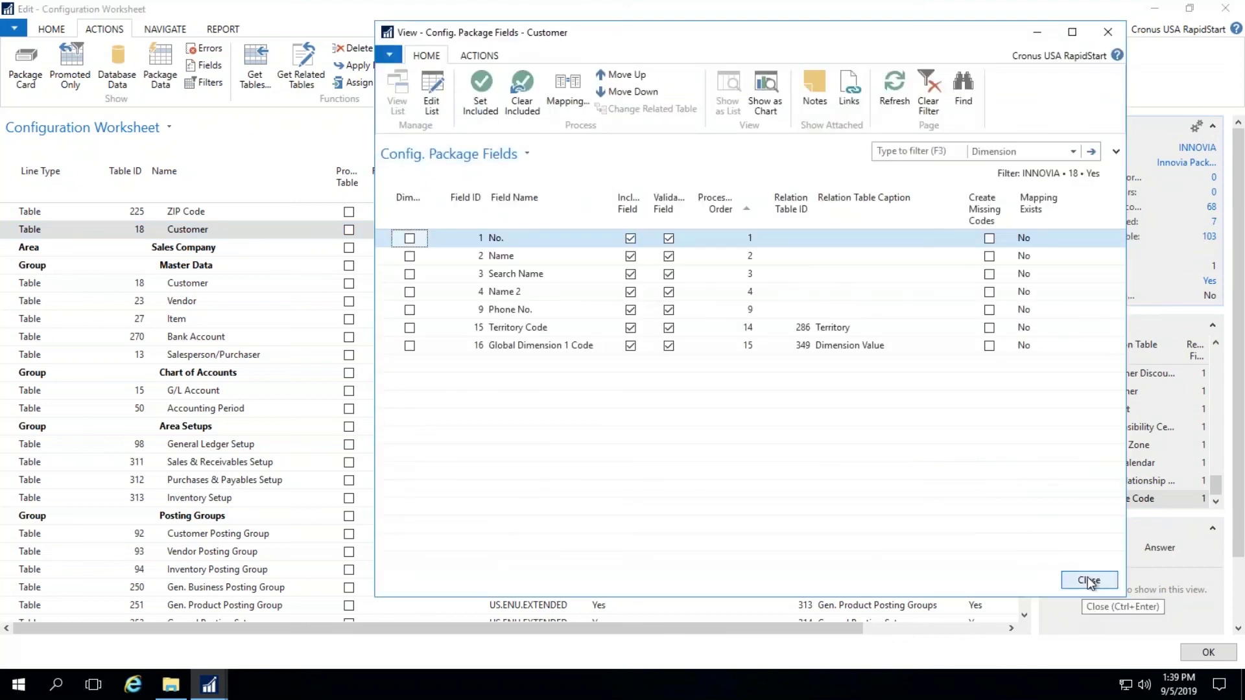
pyautogui.click(1090, 580)
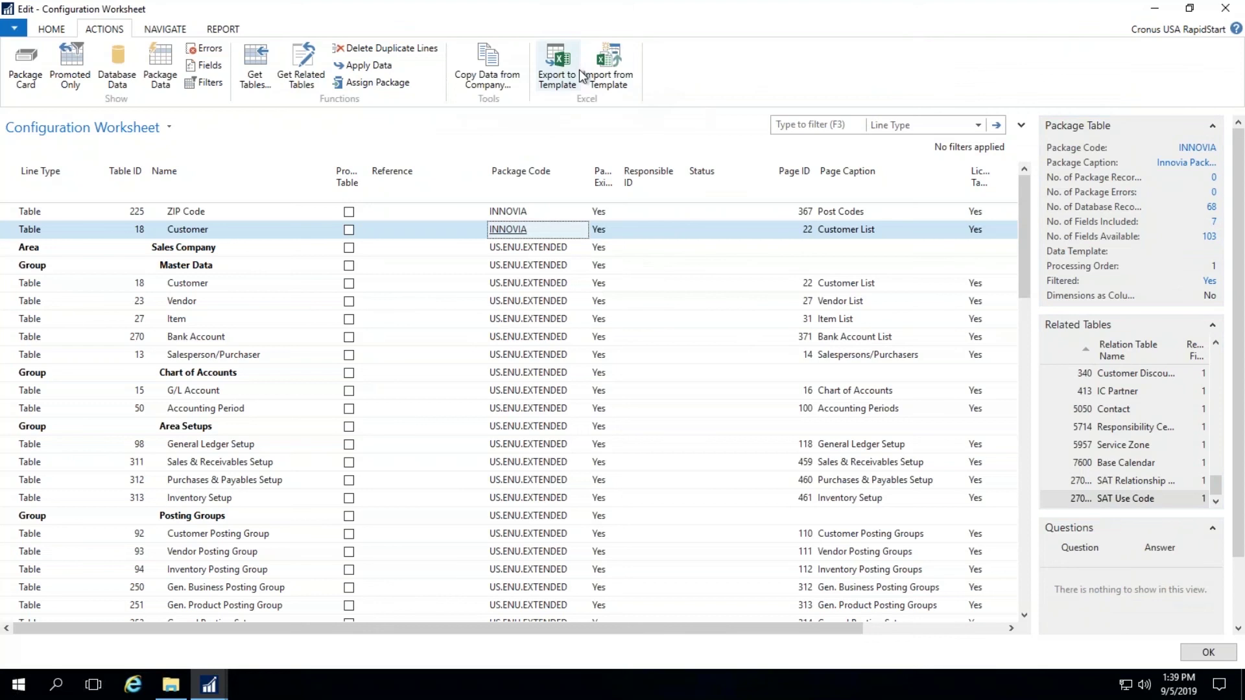
# - Export the INNOVIA Customer table to an Excel template, open it, and fit all columns to their contents
pyautogui.click(561, 64)
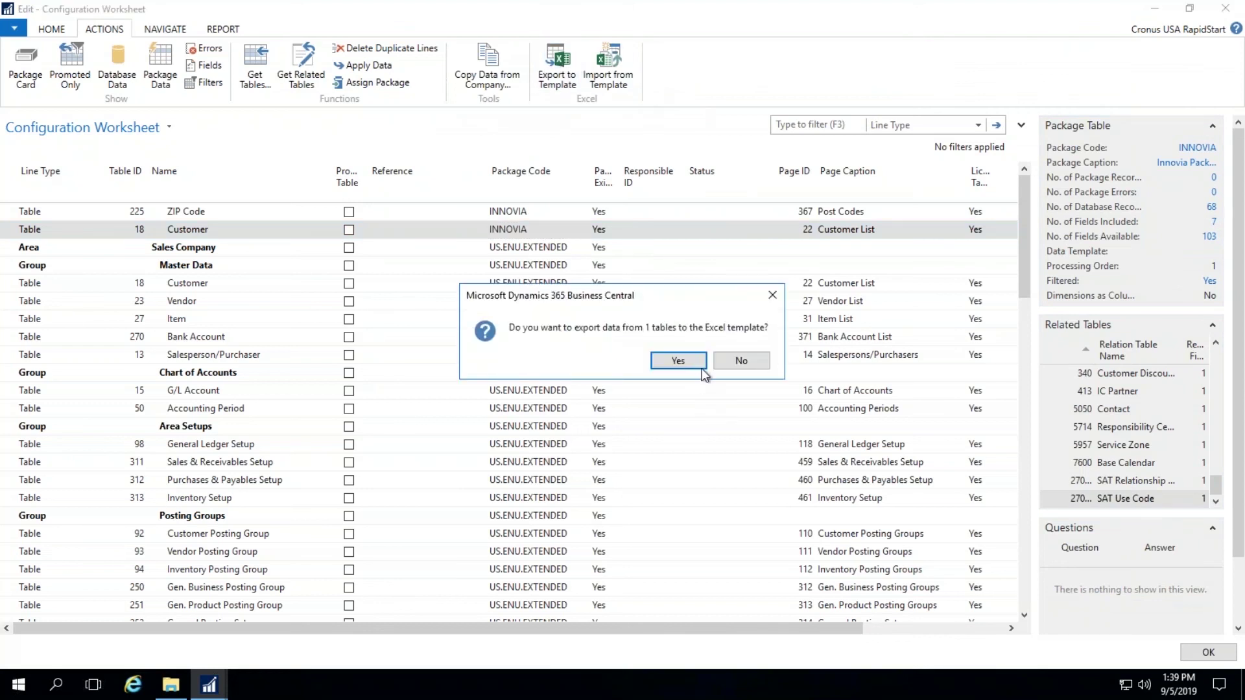
pyautogui.click(699, 365)
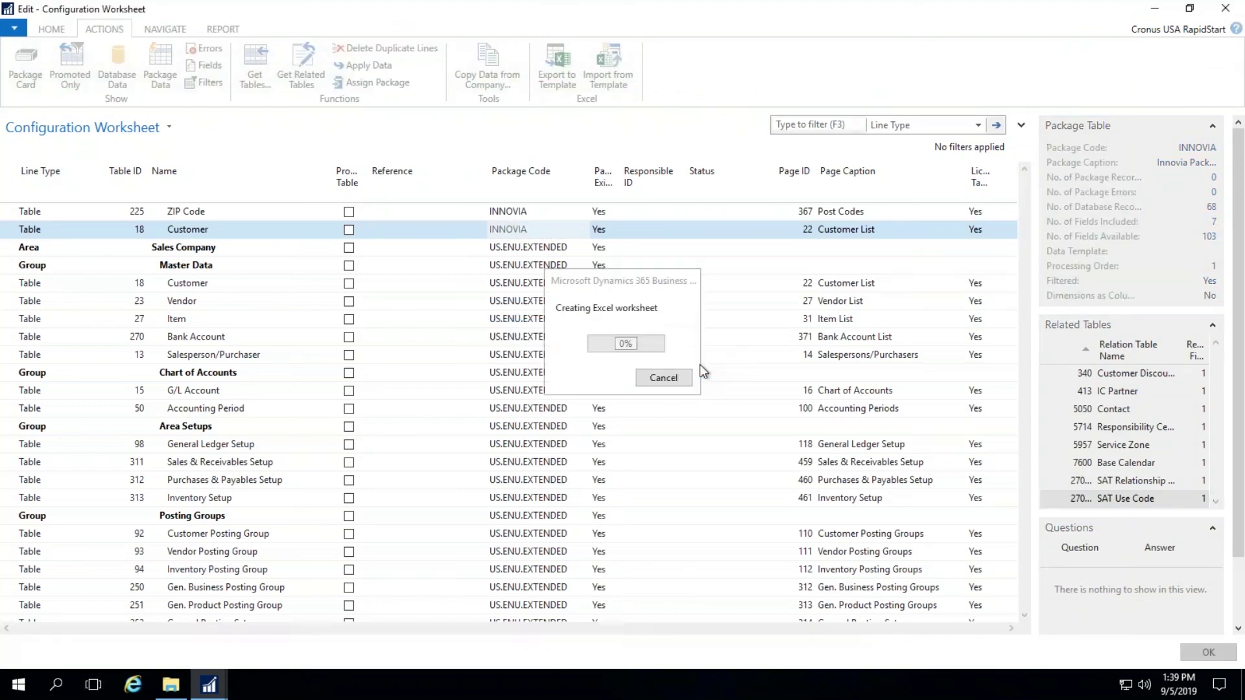
pyautogui.click(610, 365)
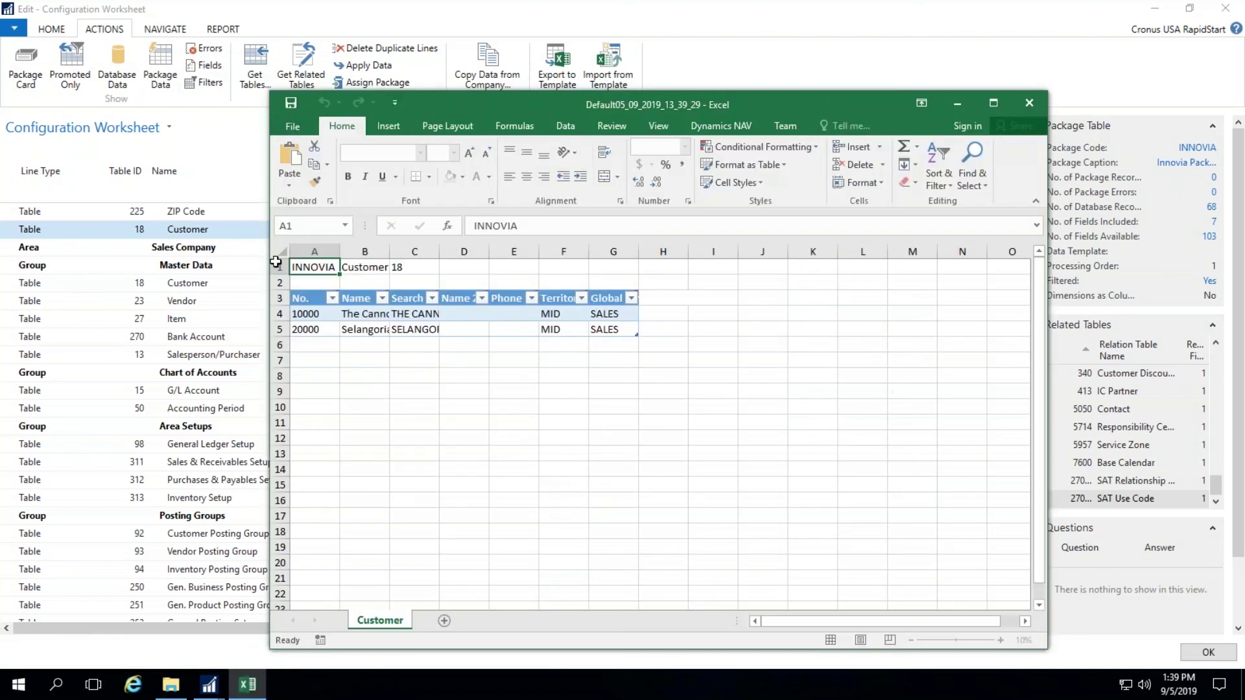
pyautogui.click(282, 252)
pyautogui.doubleClick(343, 251)
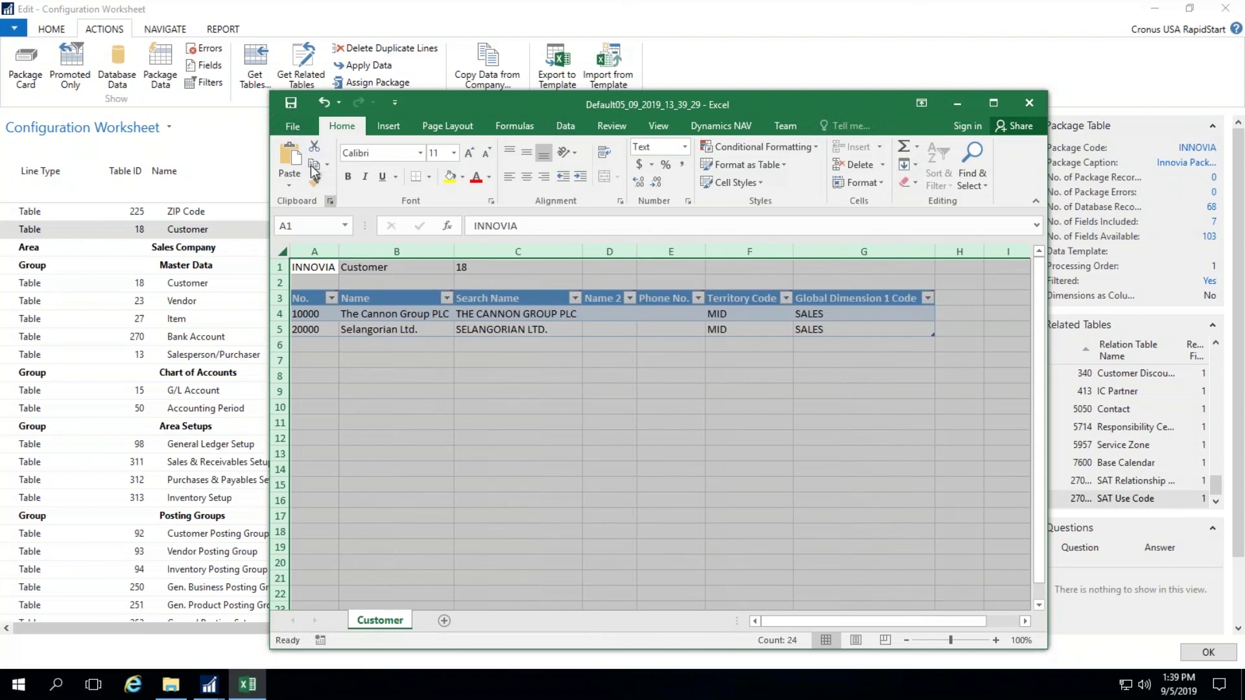
# - Save the exported workbook as "Customer 5" in the "a RapidStart data" folder, replacing the existing file
pyautogui.click(299, 130)
pyautogui.click(317, 281)
pyautogui.click(694, 240)
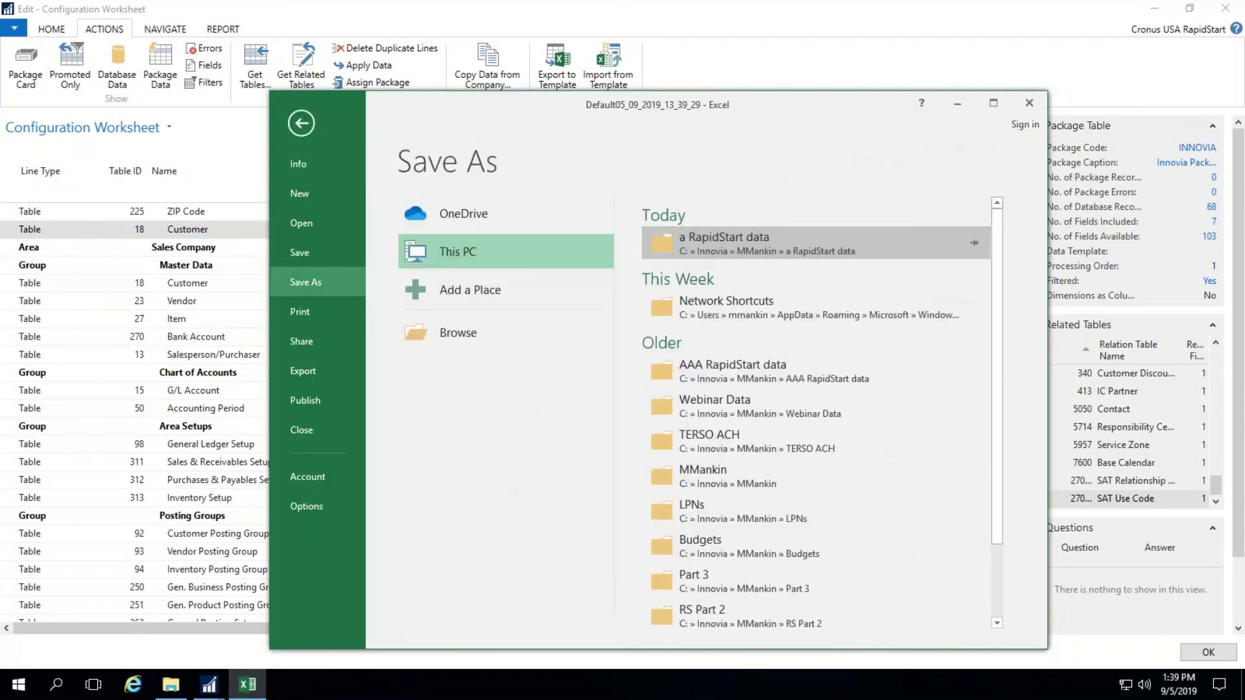
pyautogui.click(469, 283)
pyautogui.doubleClick(469, 282)
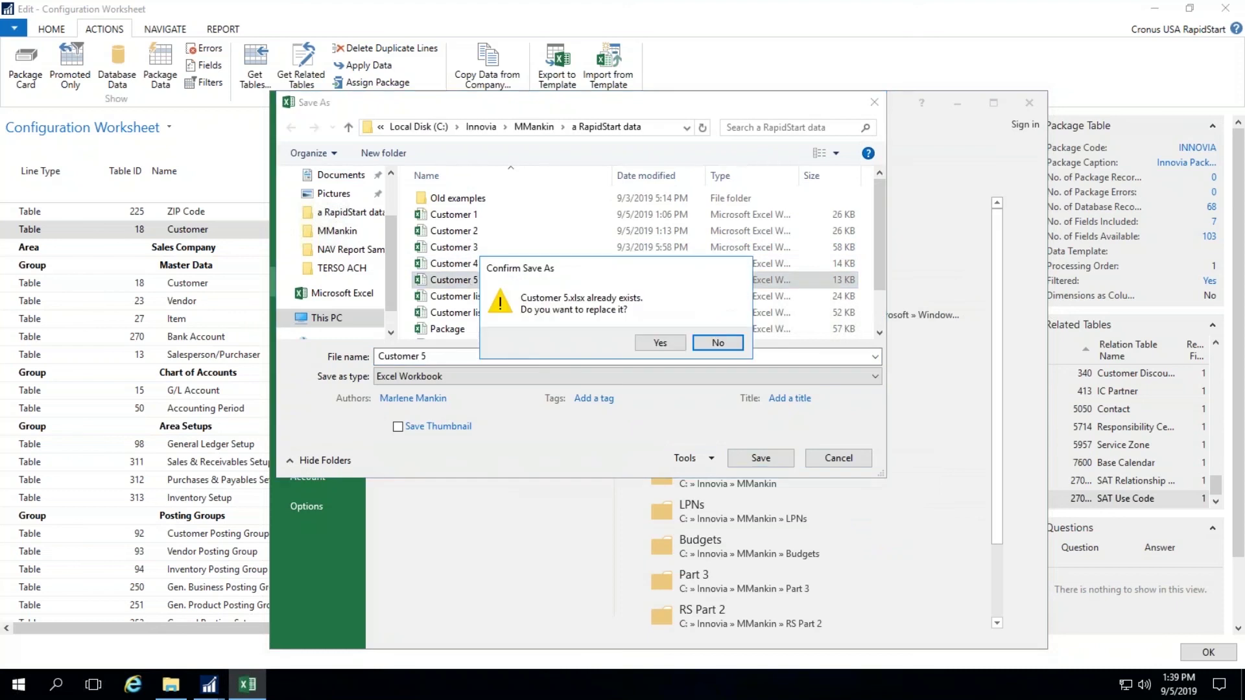
pyautogui.click(644, 340)
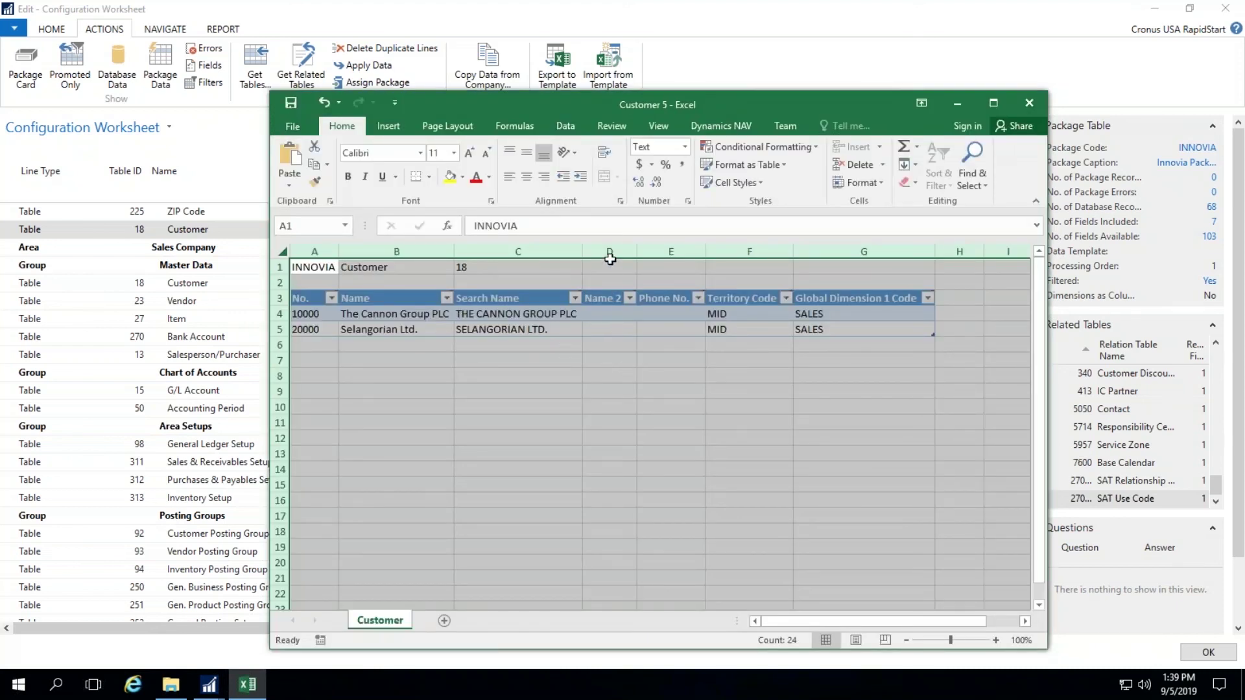
# - Delete the Name 2 and Phone No. columns from the Customer 5 workbook, then save and close it
pyautogui.click(607, 249)
pyautogui.moveTo(607, 250); pyautogui.dragTo(650, 255)
pyautogui.rightClick(651, 291)
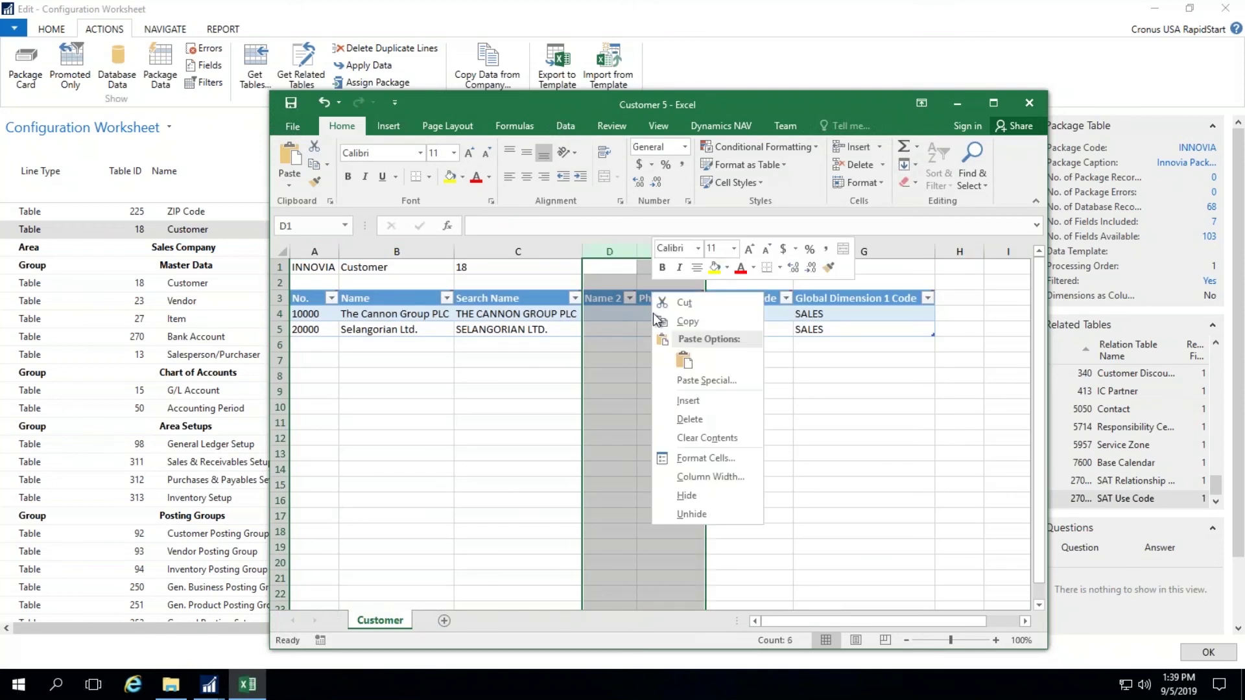
pyautogui.click(688, 419)
pyautogui.click(468, 396)
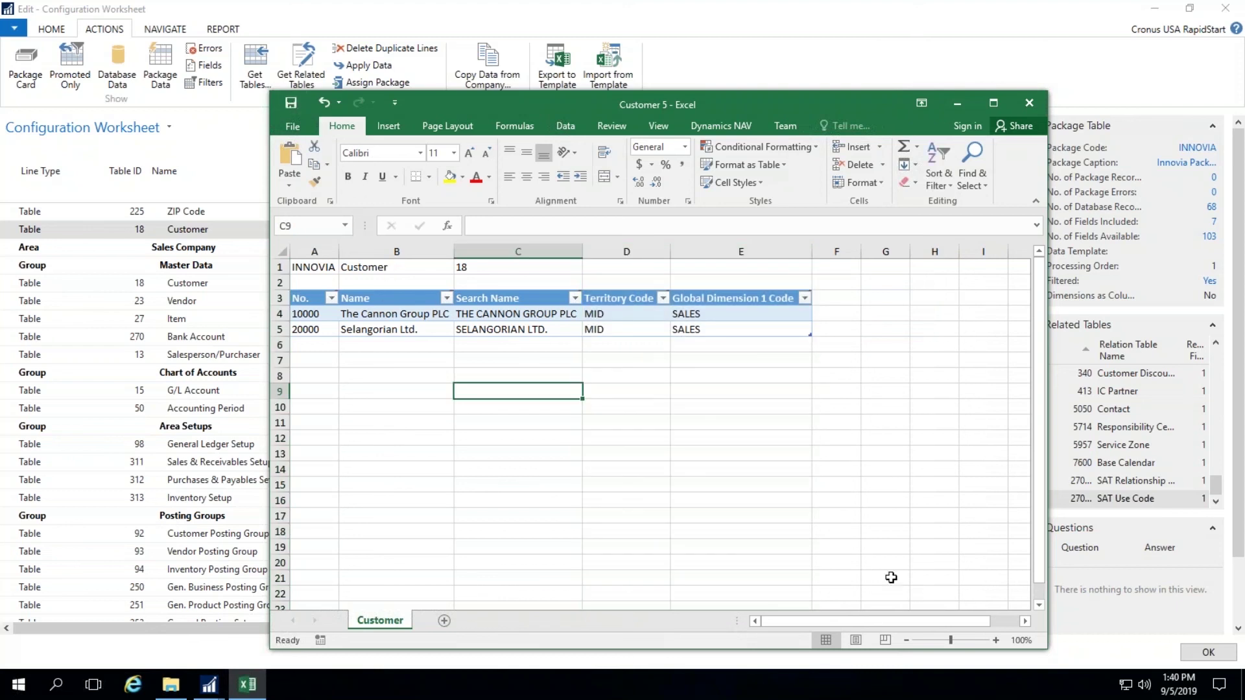
pyautogui.click(1036, 106)
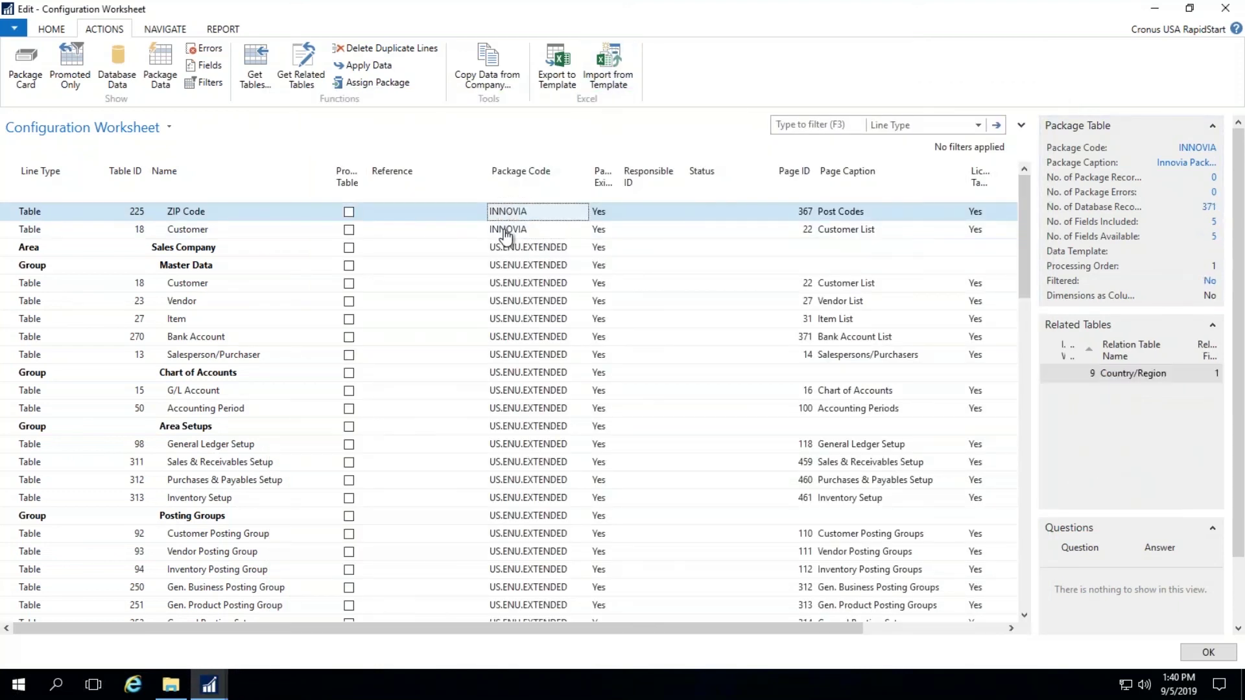
# - Import the "Customer 5" workbook into the INNOVIA Customer table
pyautogui.click(609, 77)
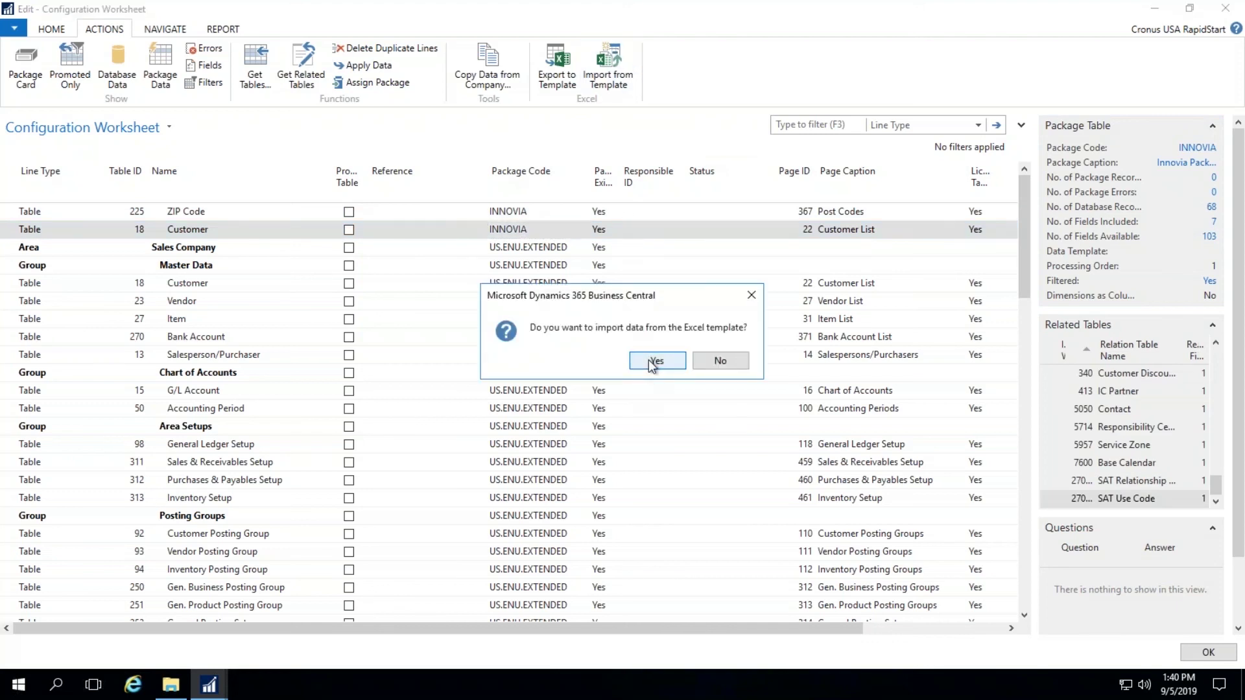
pyautogui.click(648, 363)
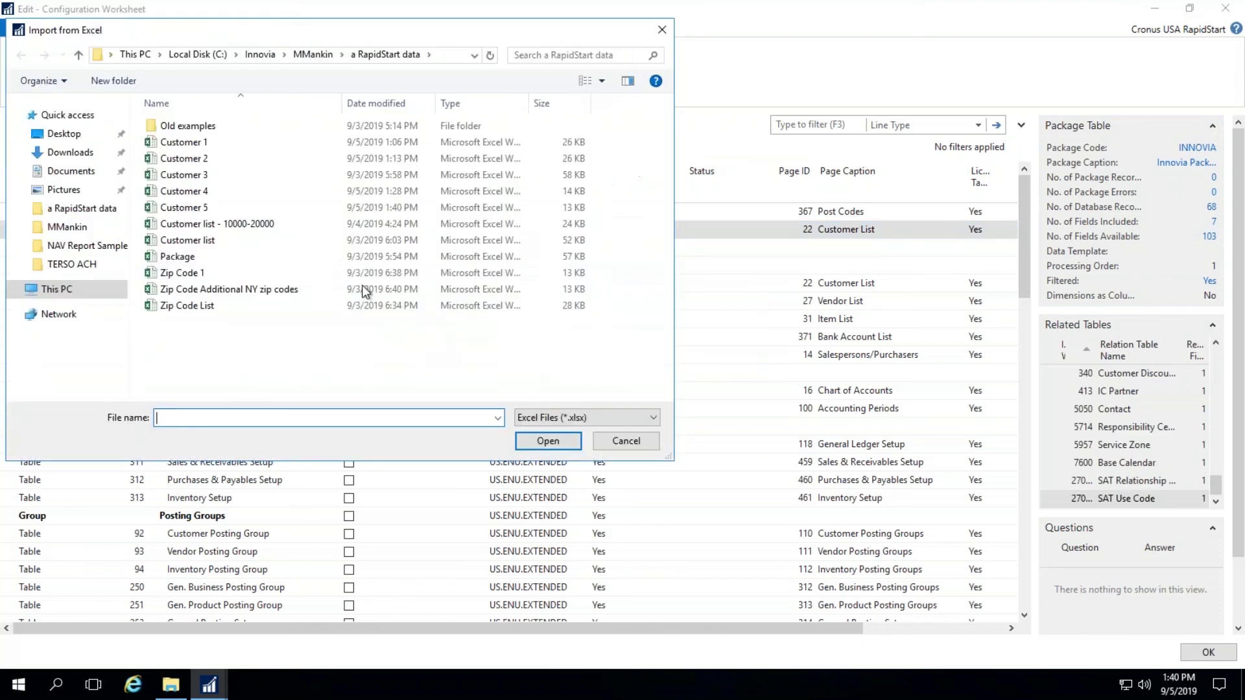
pyautogui.click(185, 206)
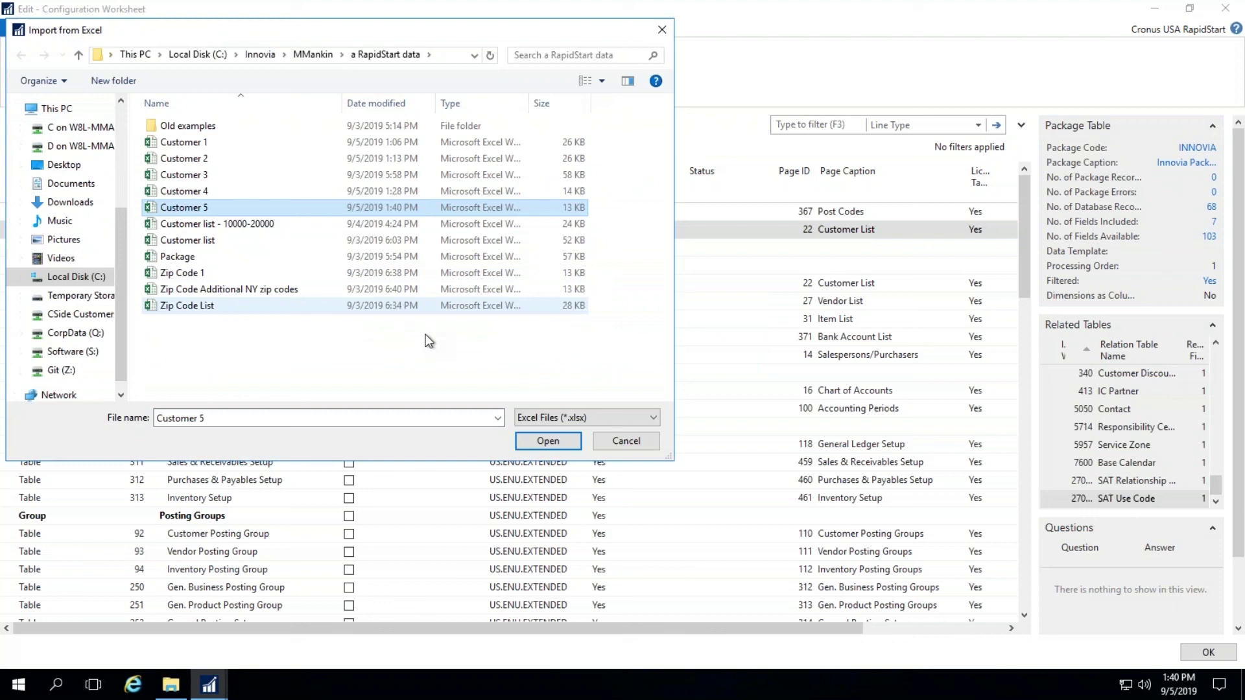
pyautogui.click(555, 443)
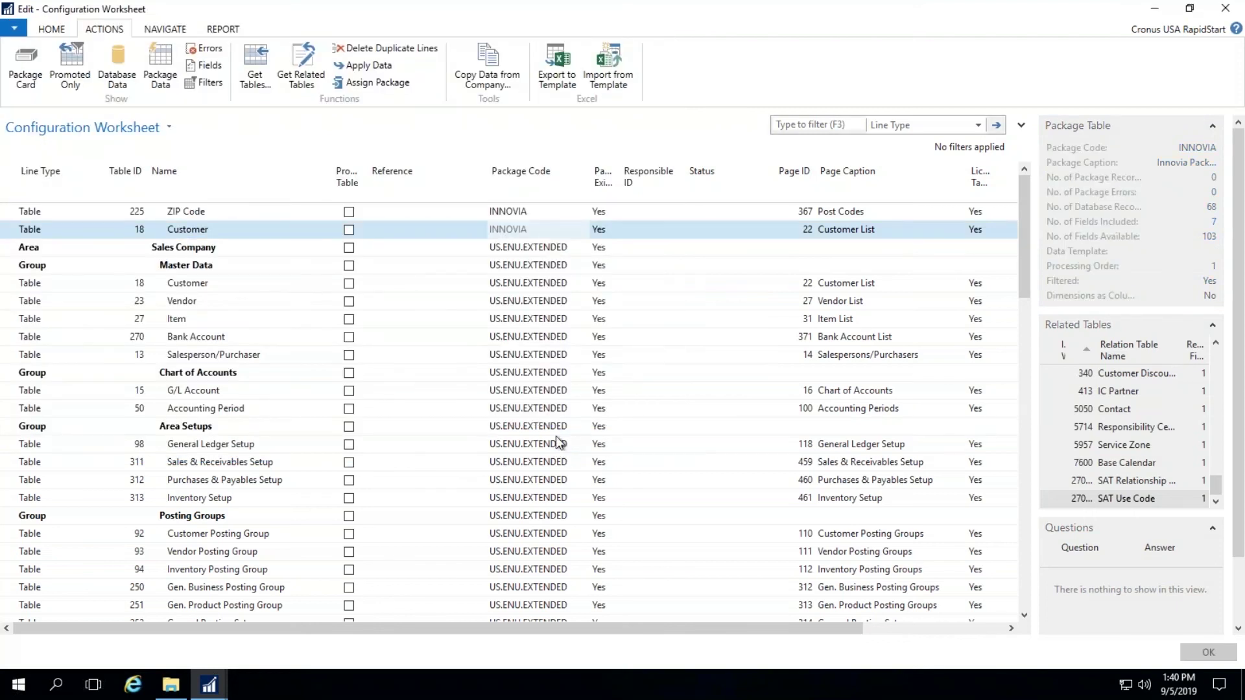
pyautogui.click(676, 72)
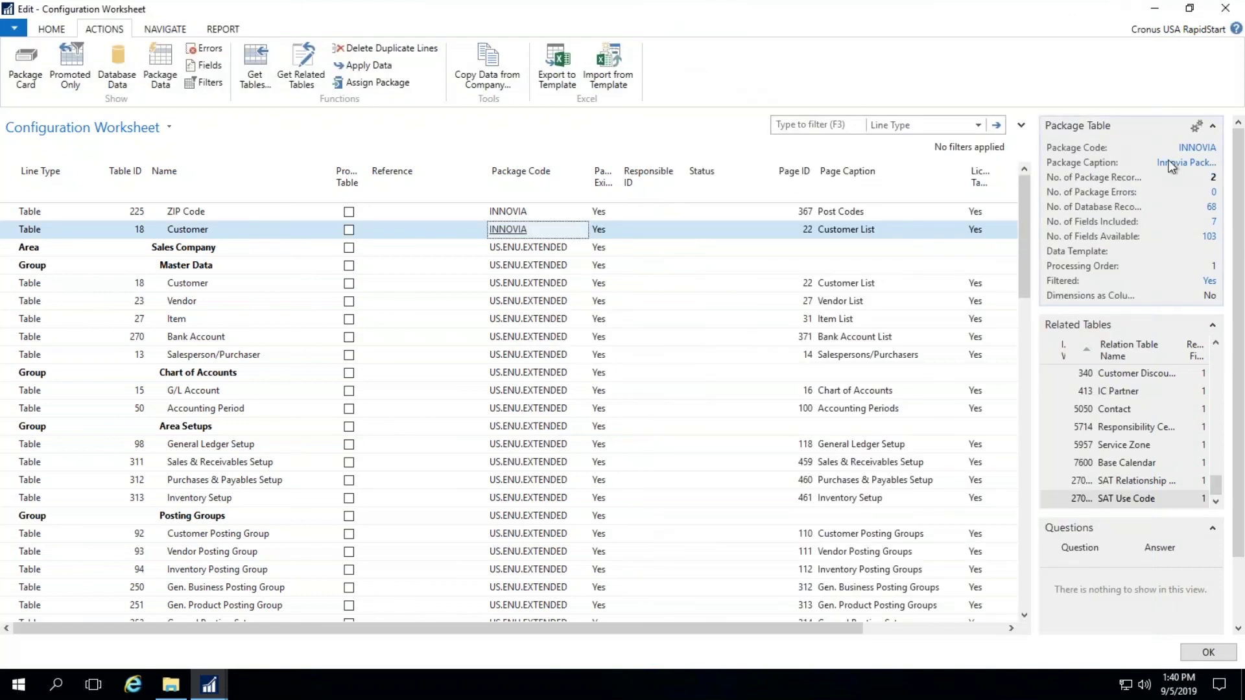
# - Examine how the imported Customer package records fill the Name 2, Phone No. and following columns, and close the records
pyautogui.click(1213, 179)
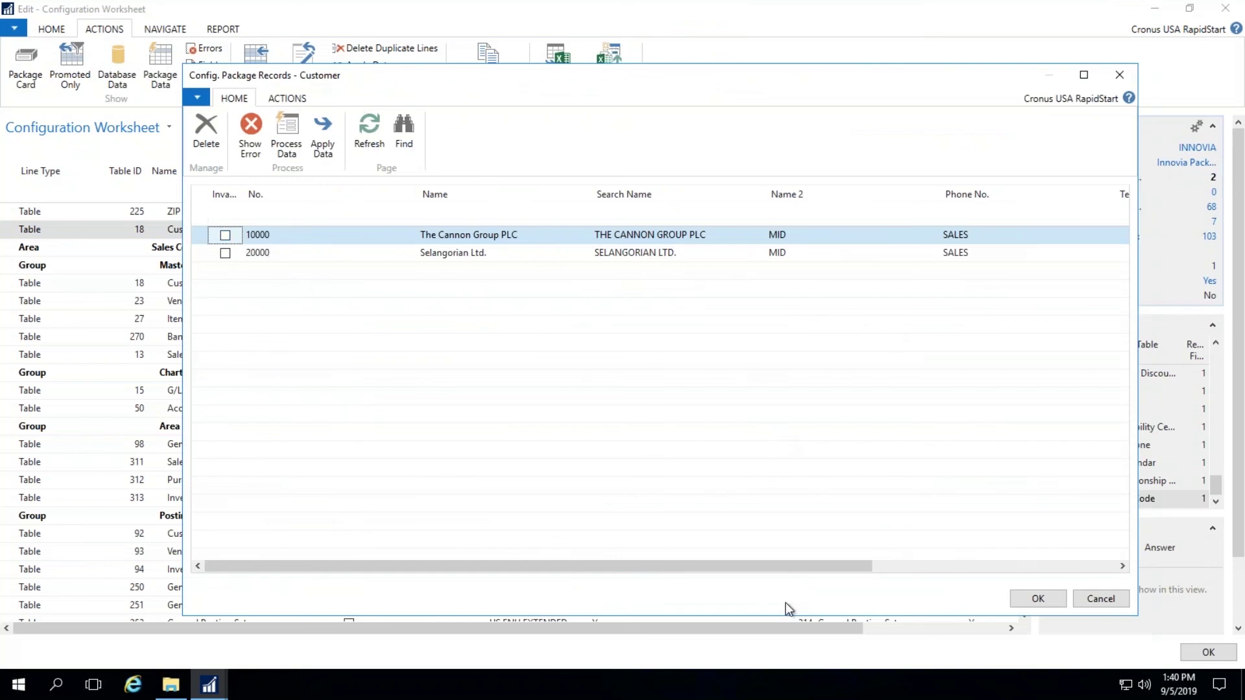
pyautogui.moveTo(796, 568); pyautogui.dragTo(986, 566)
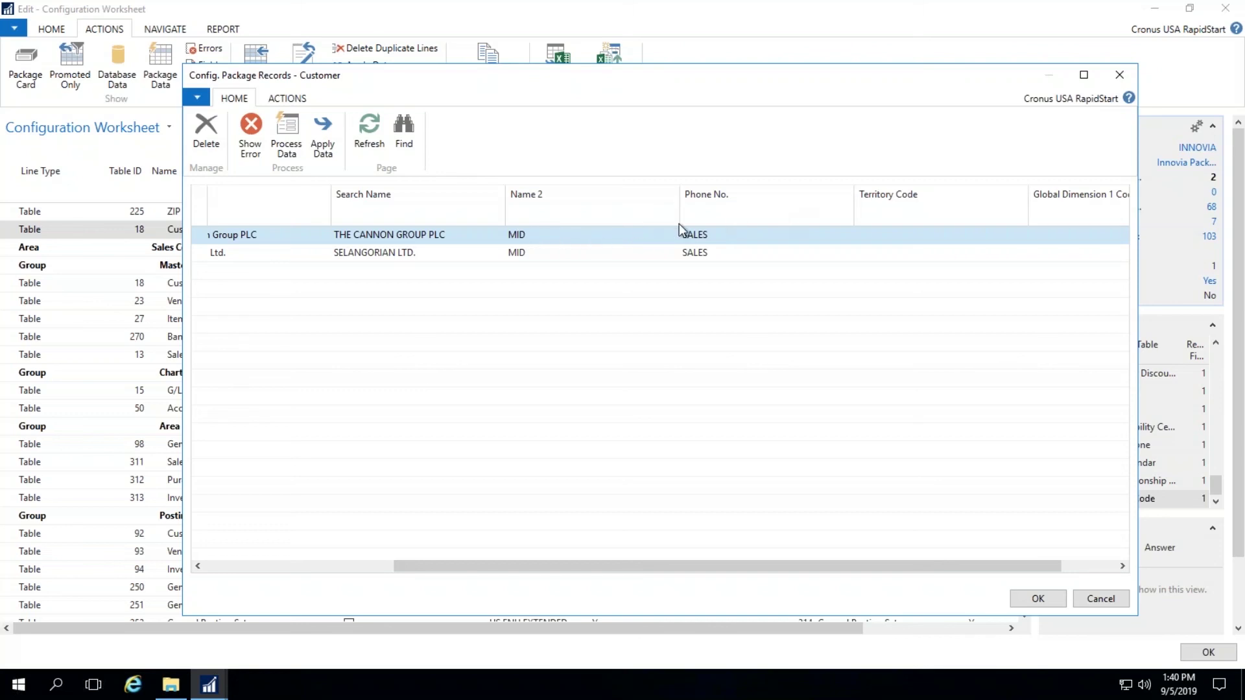
pyautogui.click(1038, 599)
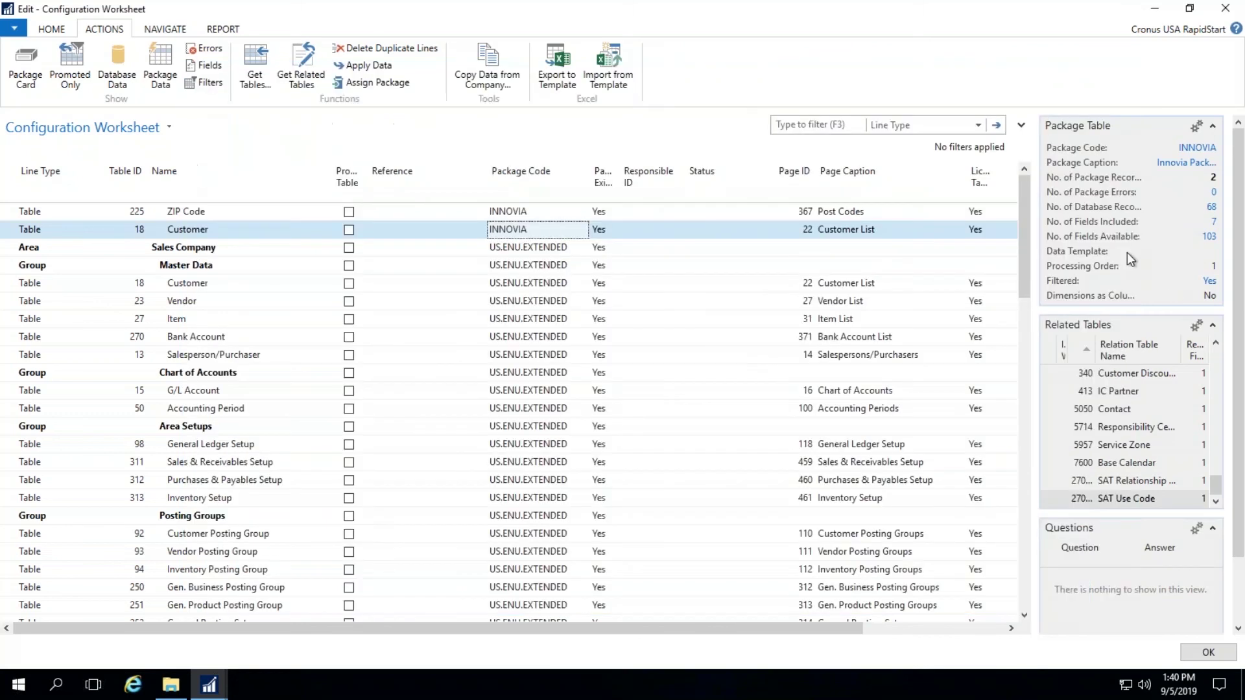
# - Try to apply the package data for the INNOVIA Customer table
pyautogui.click(386, 68)
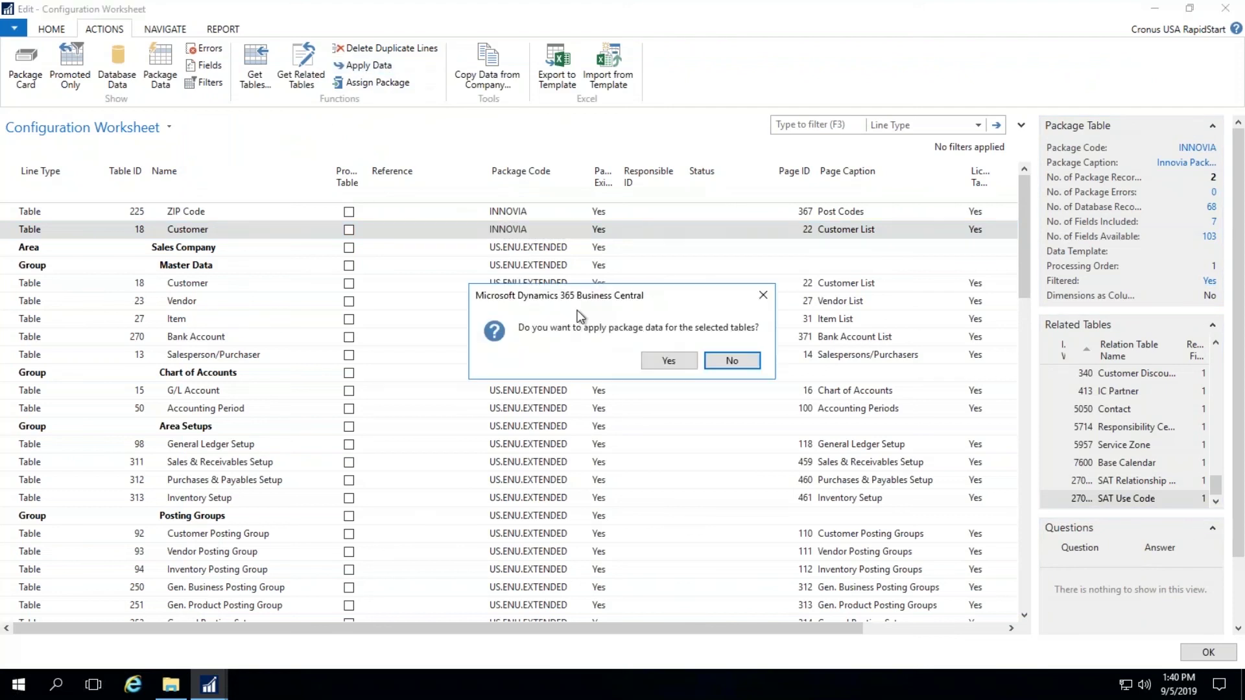
pyautogui.click(674, 363)
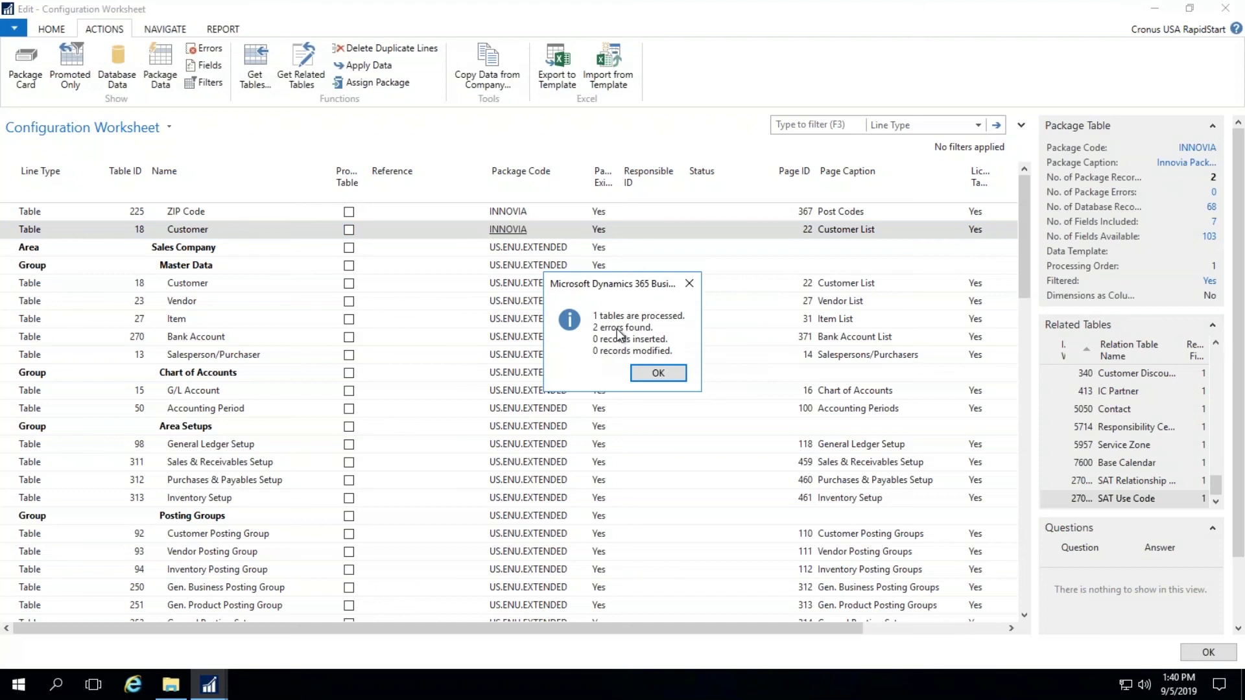
pyautogui.click(662, 373)
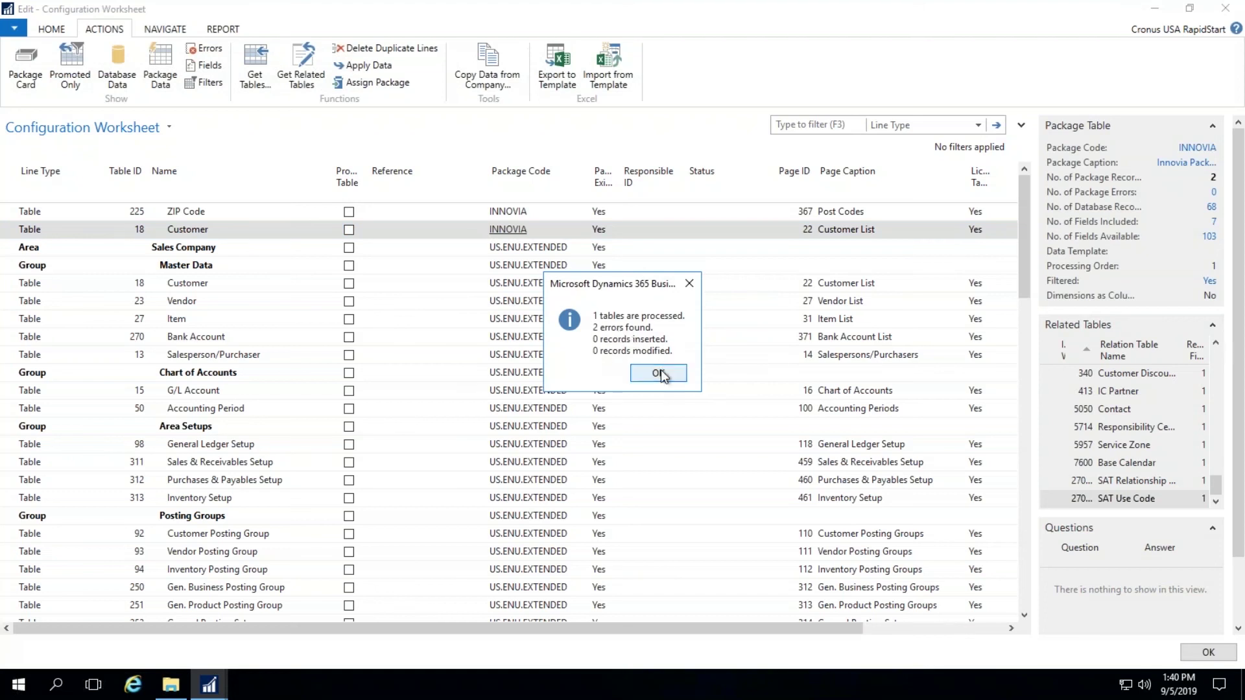
# - Open the Customer package error records and examine the error details for customer 10000
pyautogui.click(1212, 192)
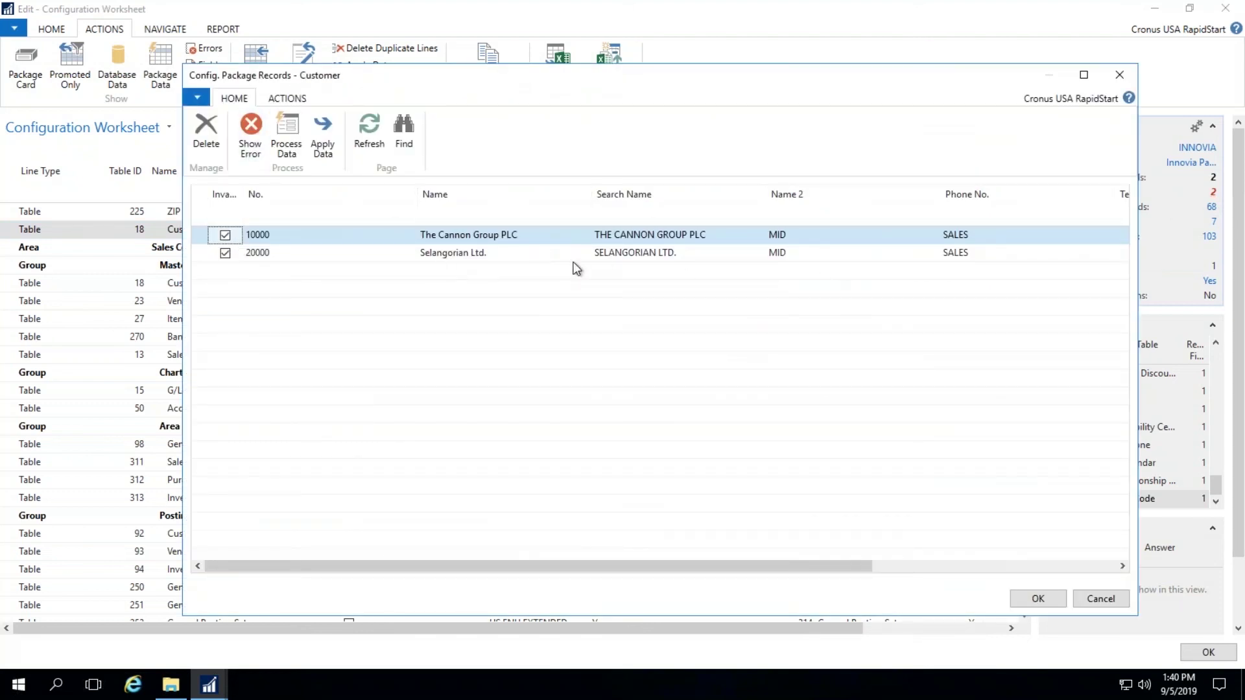
pyautogui.click(250, 136)
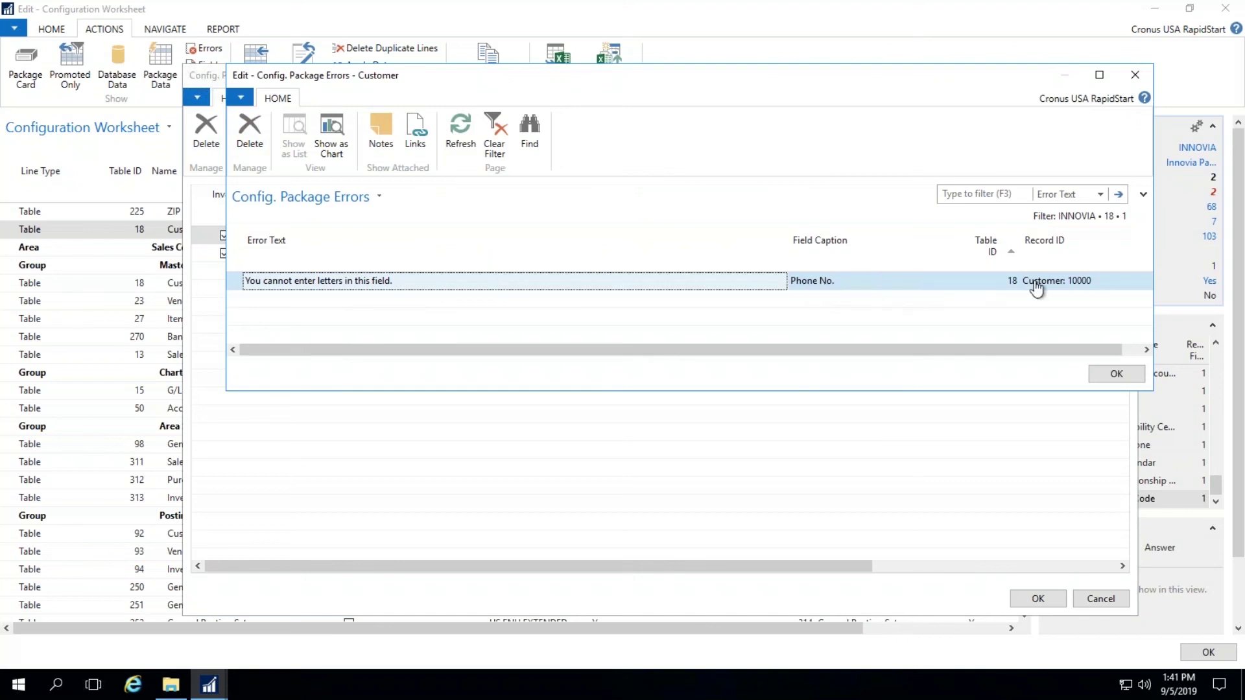
pyautogui.moveTo(1053, 344); pyautogui.dragTo(1064, 341)
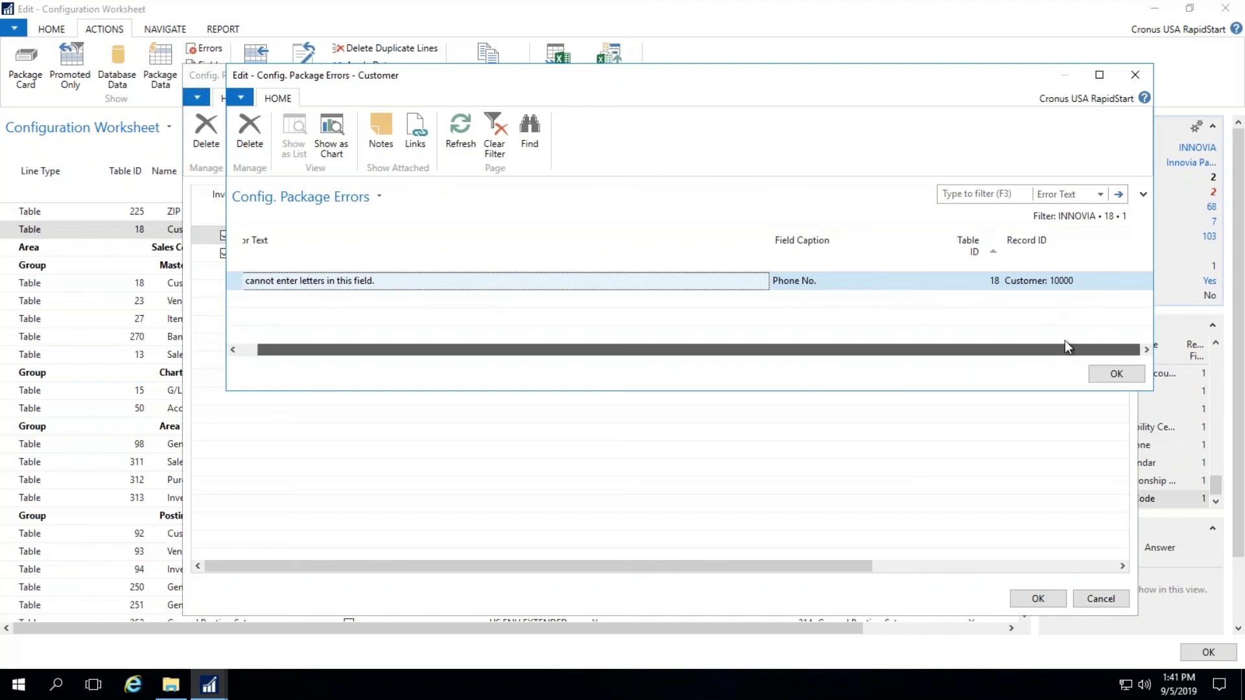
# - Close the Customer package errors and examine the Name 2, Phone No. and Territory Code values in the package records
pyautogui.click(1117, 374)
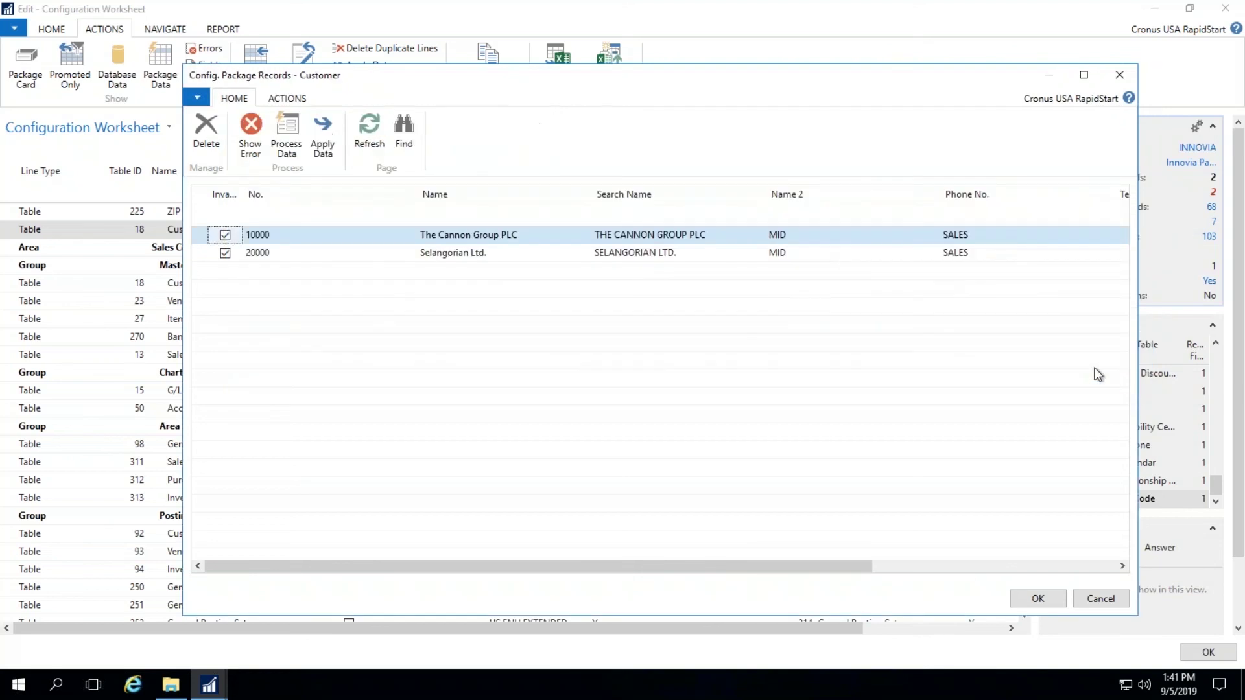
pyautogui.moveTo(712, 569); pyautogui.dragTo(865, 569)
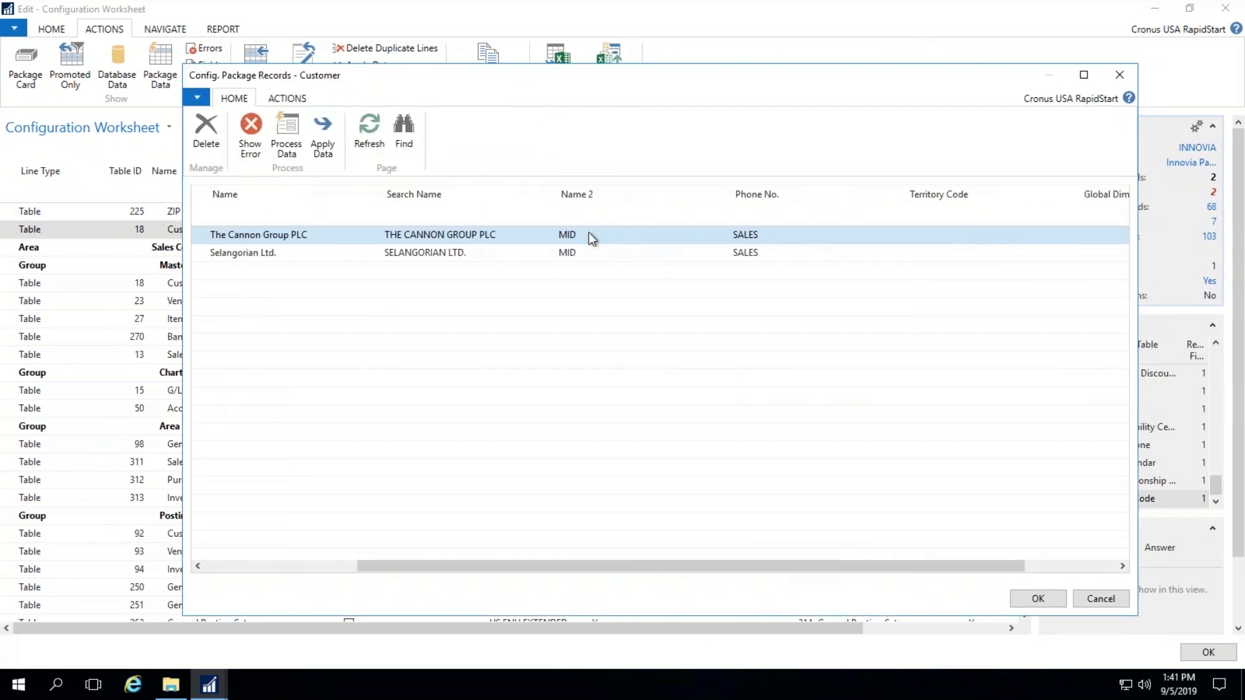
pyautogui.click(752, 238)
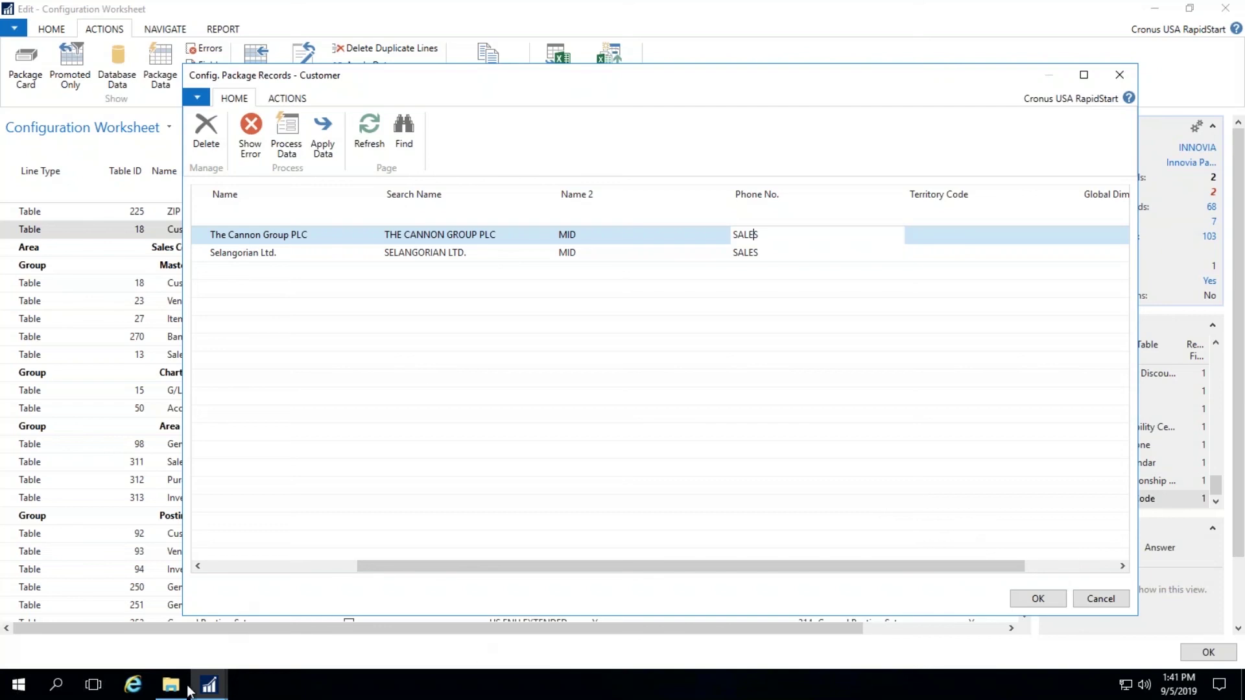
# - Open the "Customer 5" workbook and try inserting a table column before Territory Code
pyautogui.click(183, 690)
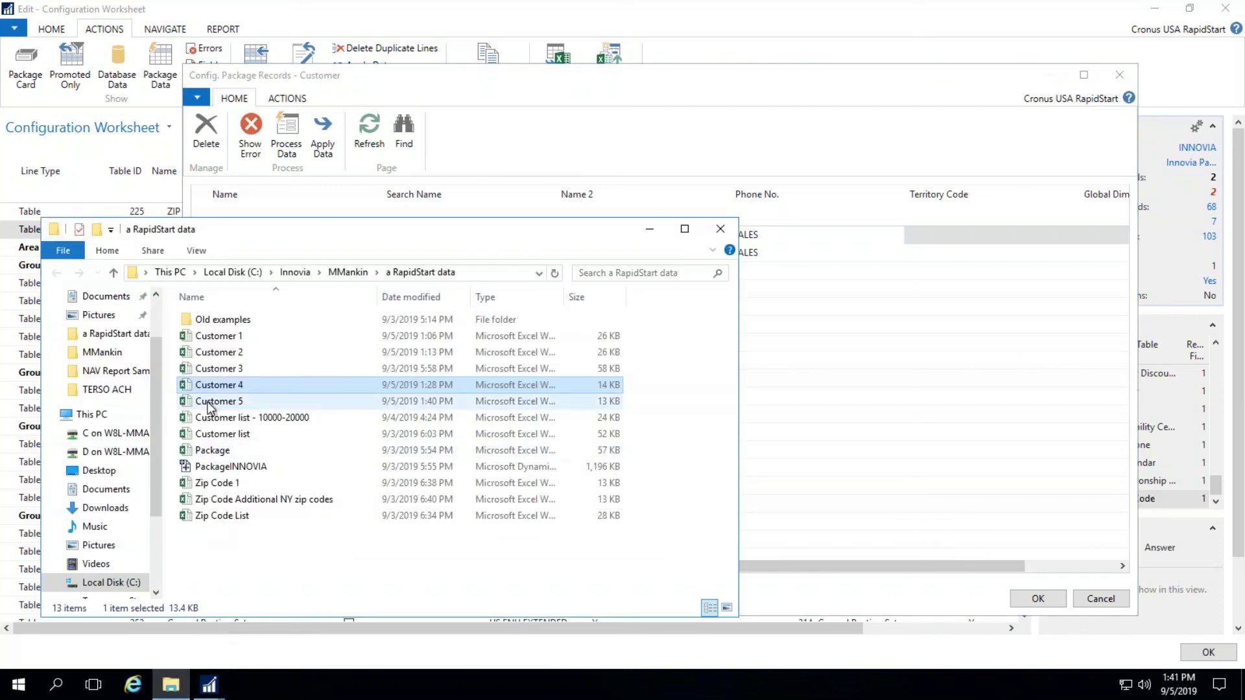
pyautogui.doubleClick(210, 404)
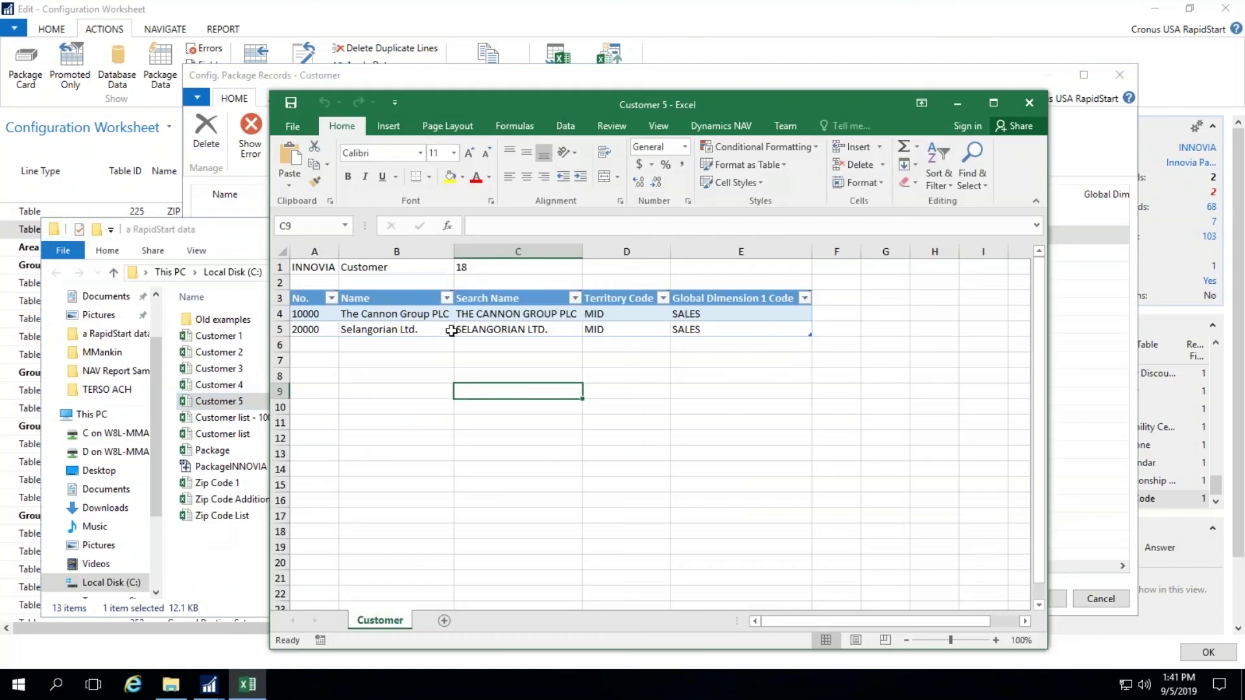
pyautogui.click(606, 300)
pyautogui.rightClick(606, 300)
pyautogui.moveTo(723, 392)
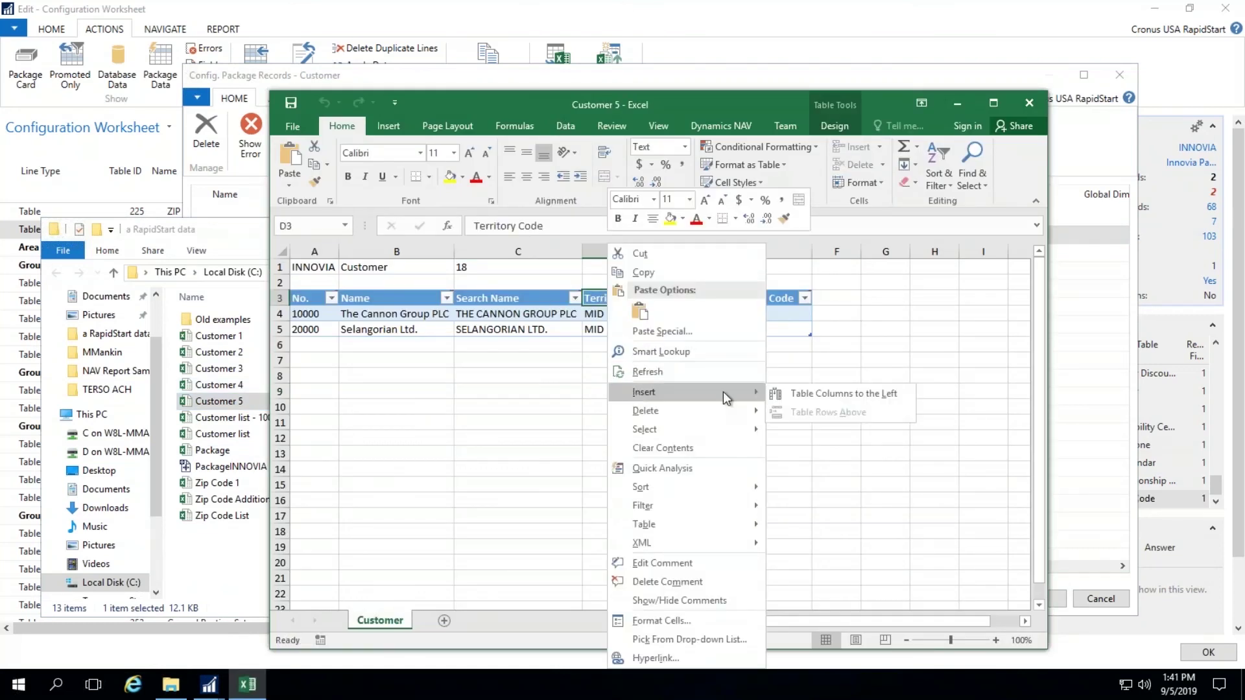
pyautogui.click(843, 394)
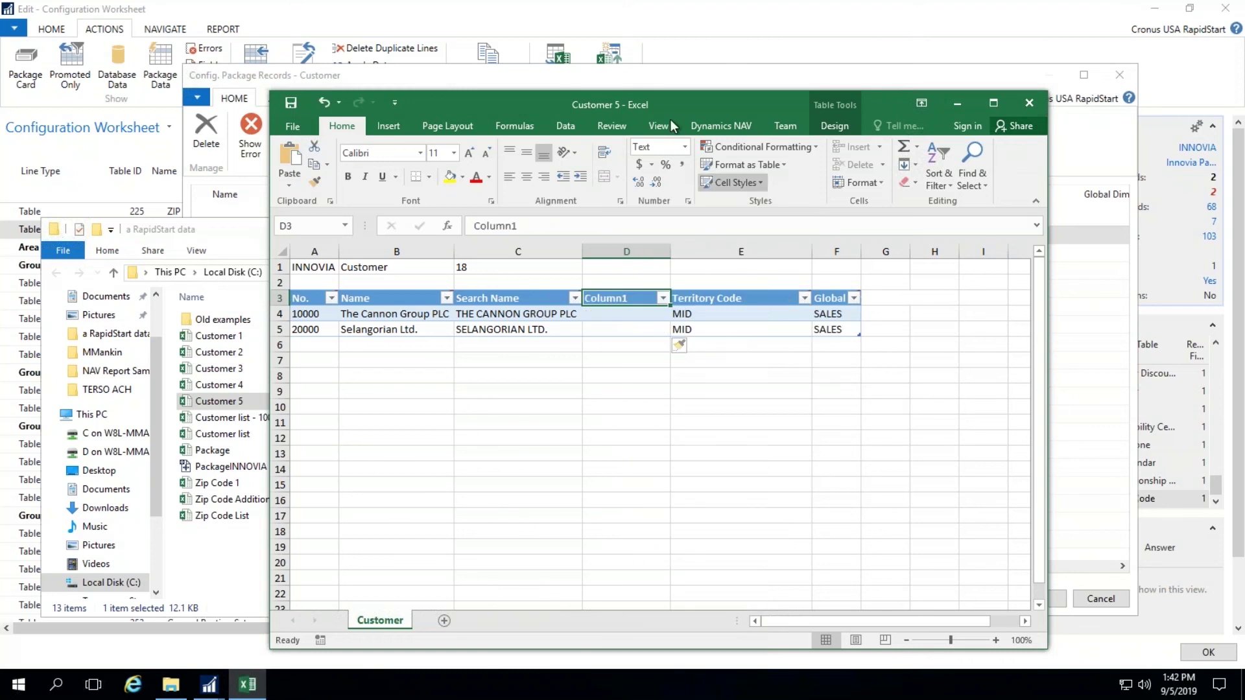
# - Close the "Customer 5" workbook without saving the inserted column
pyautogui.moveTo(670, 110); pyautogui.dragTo(650, 398)
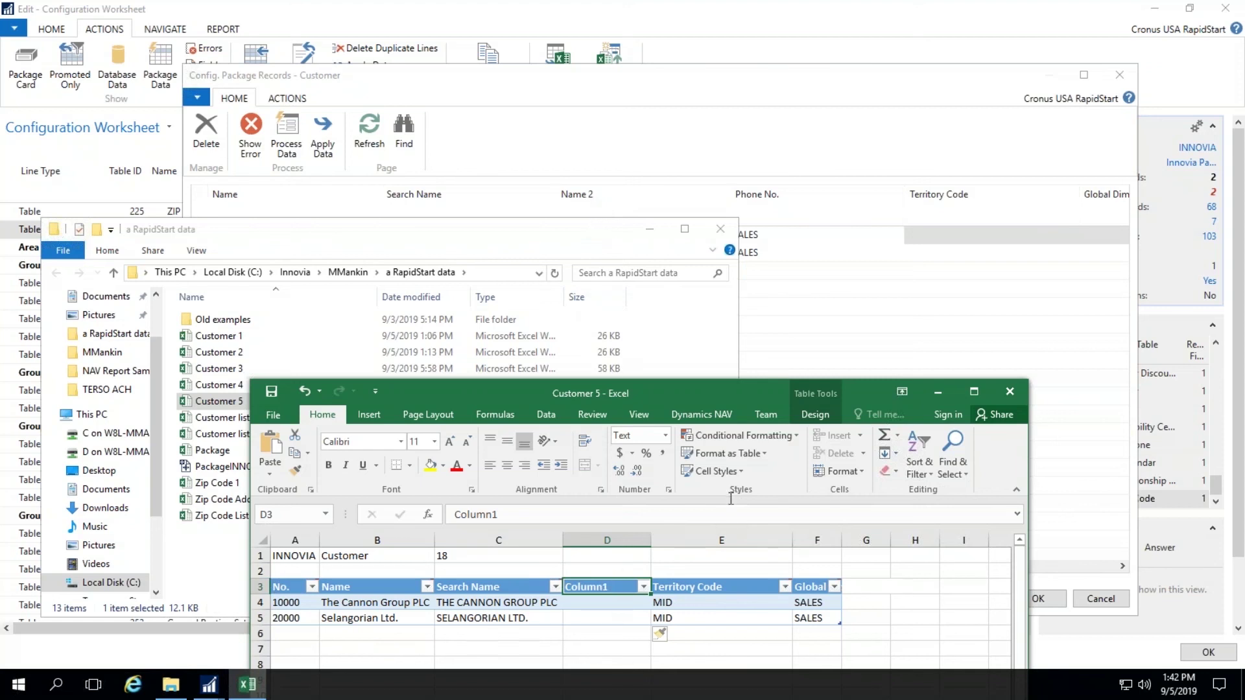
pyautogui.moveTo(703, 392); pyautogui.dragTo(681, 104)
pyautogui.rightClick(585, 298)
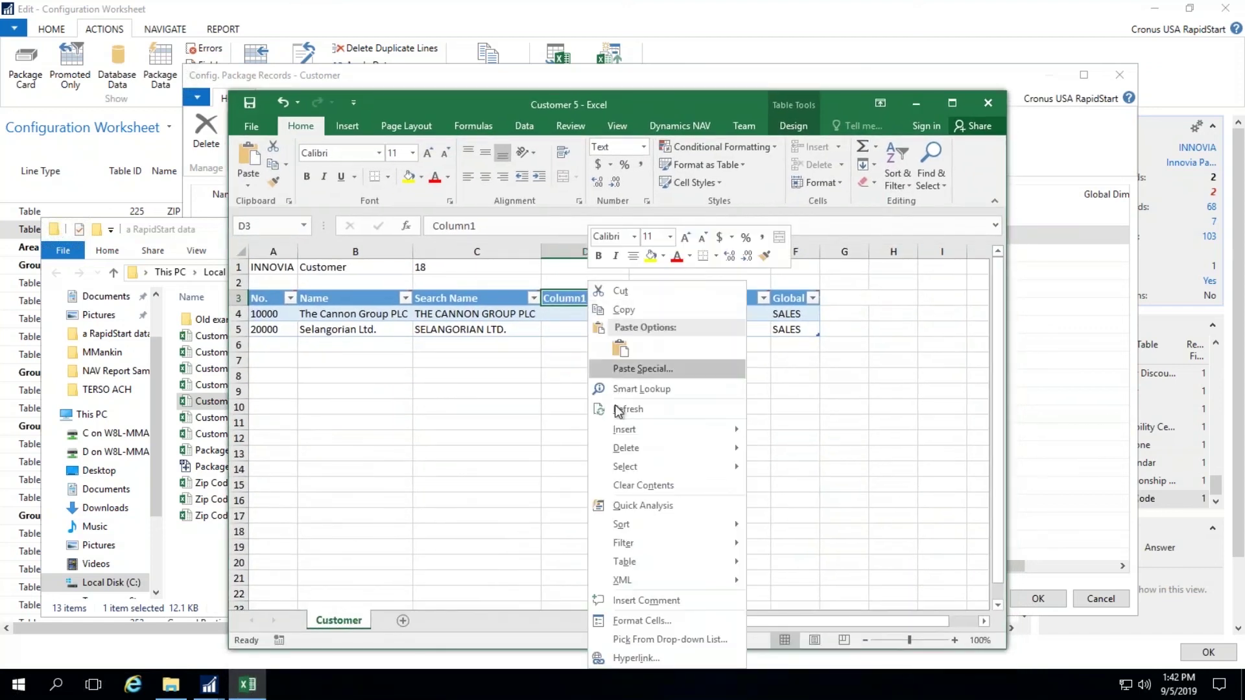
pyautogui.moveTo(619, 450)
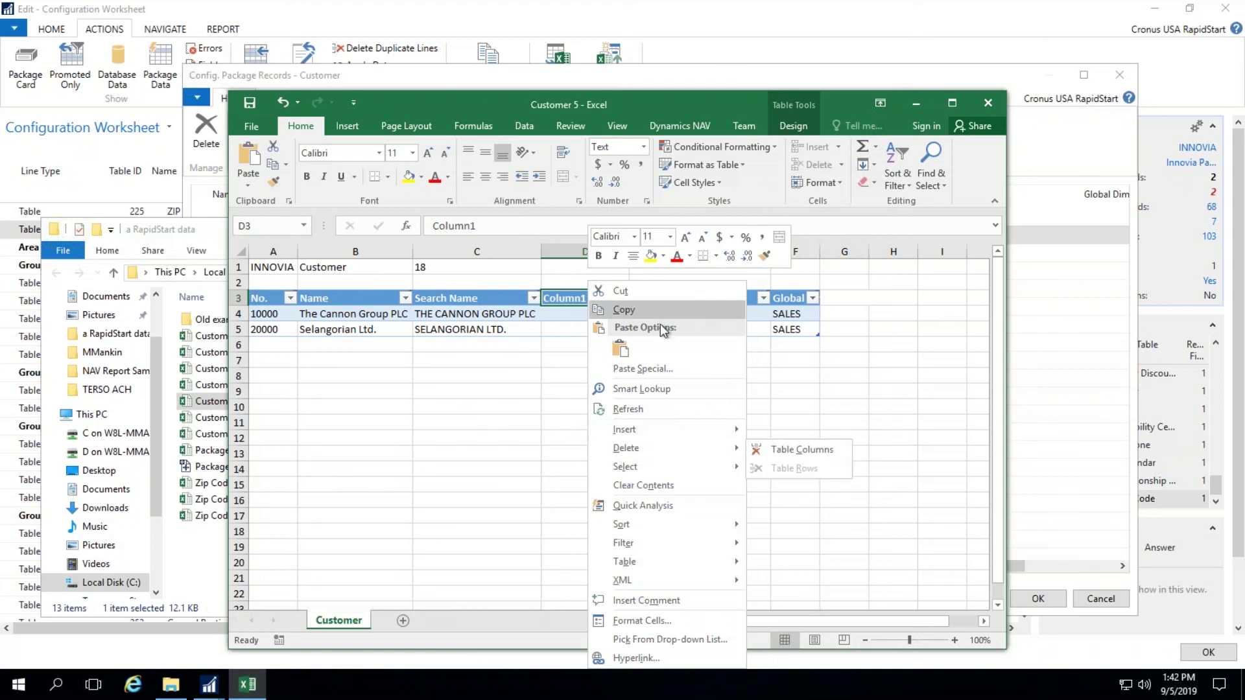
pyautogui.click(988, 102)
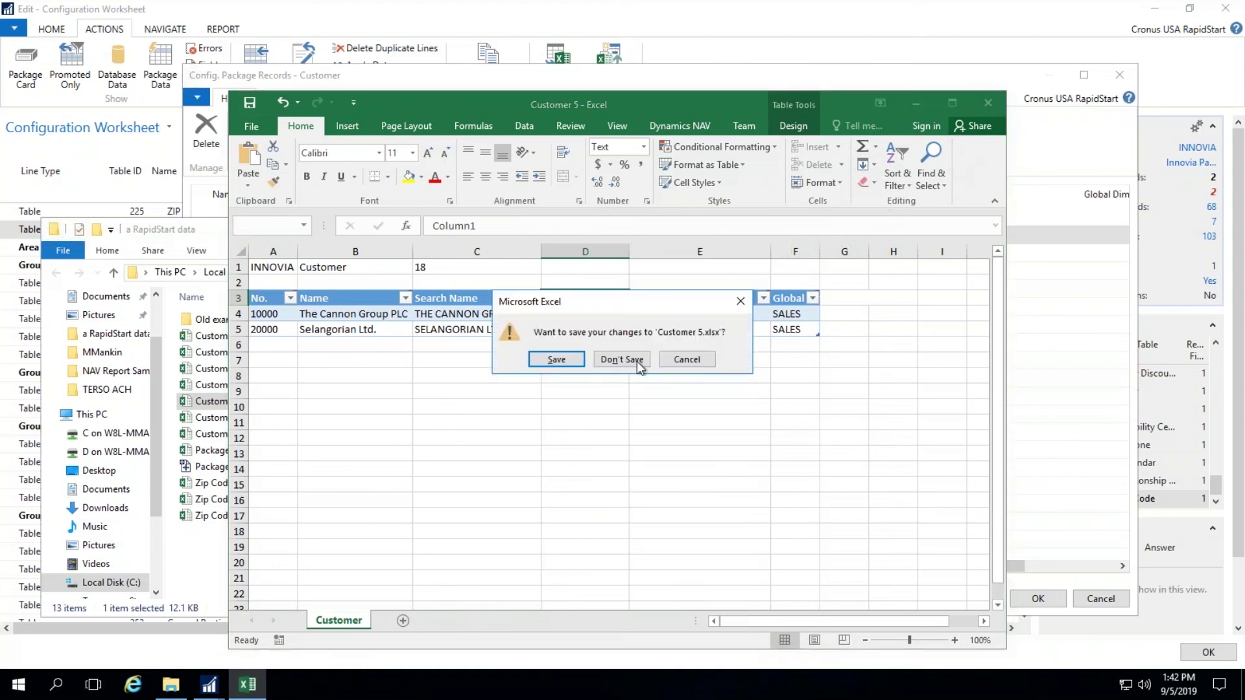
pyautogui.click(612, 359)
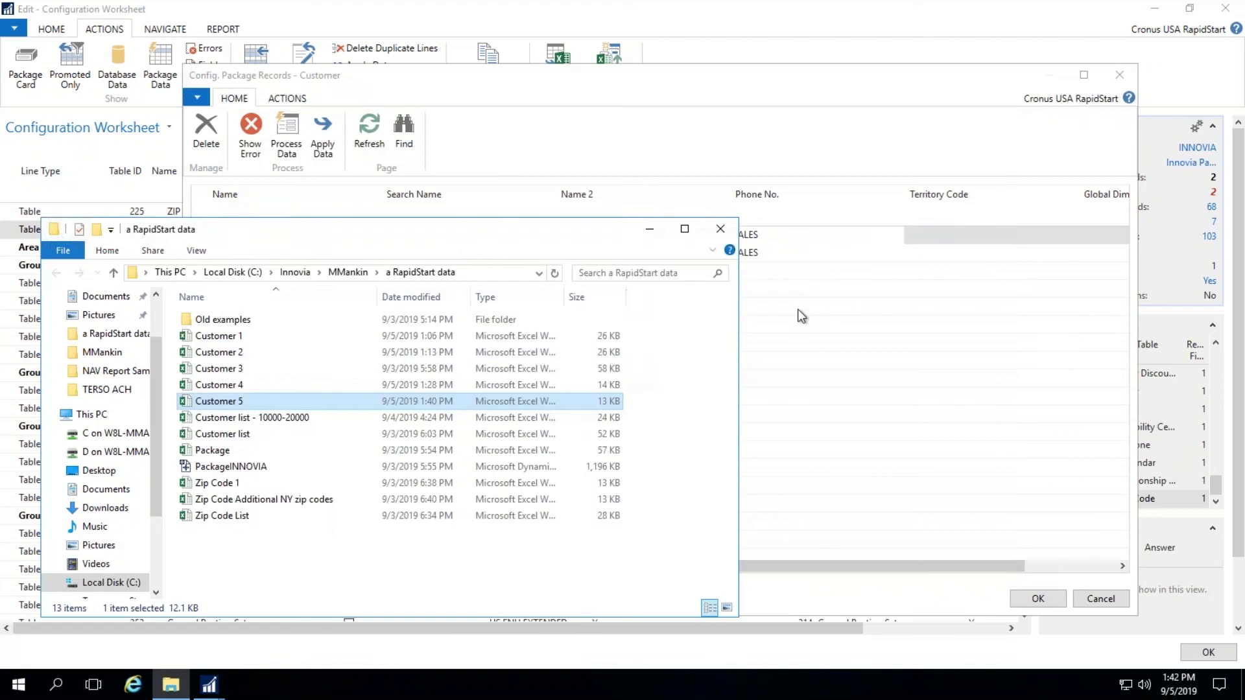
# - Return to the Customer package records, check the Territory Code column, and cancel out of them
pyautogui.click(838, 325)
pyautogui.click(952, 235)
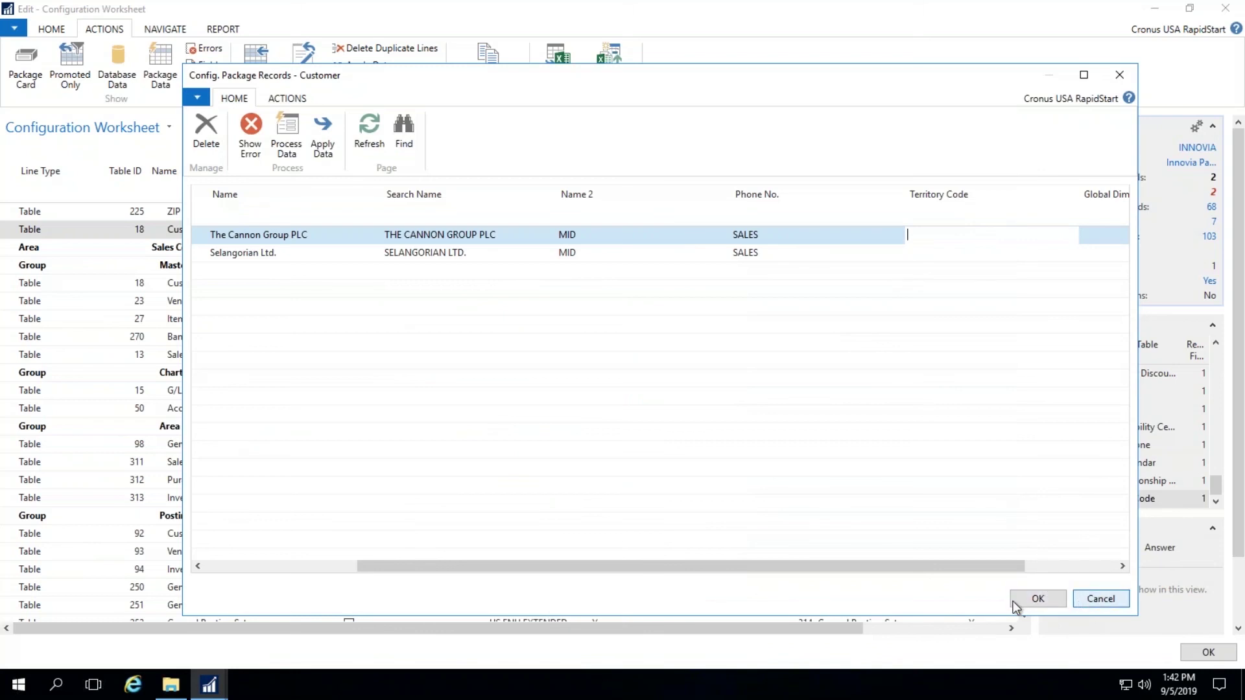
pyautogui.click(1100, 598)
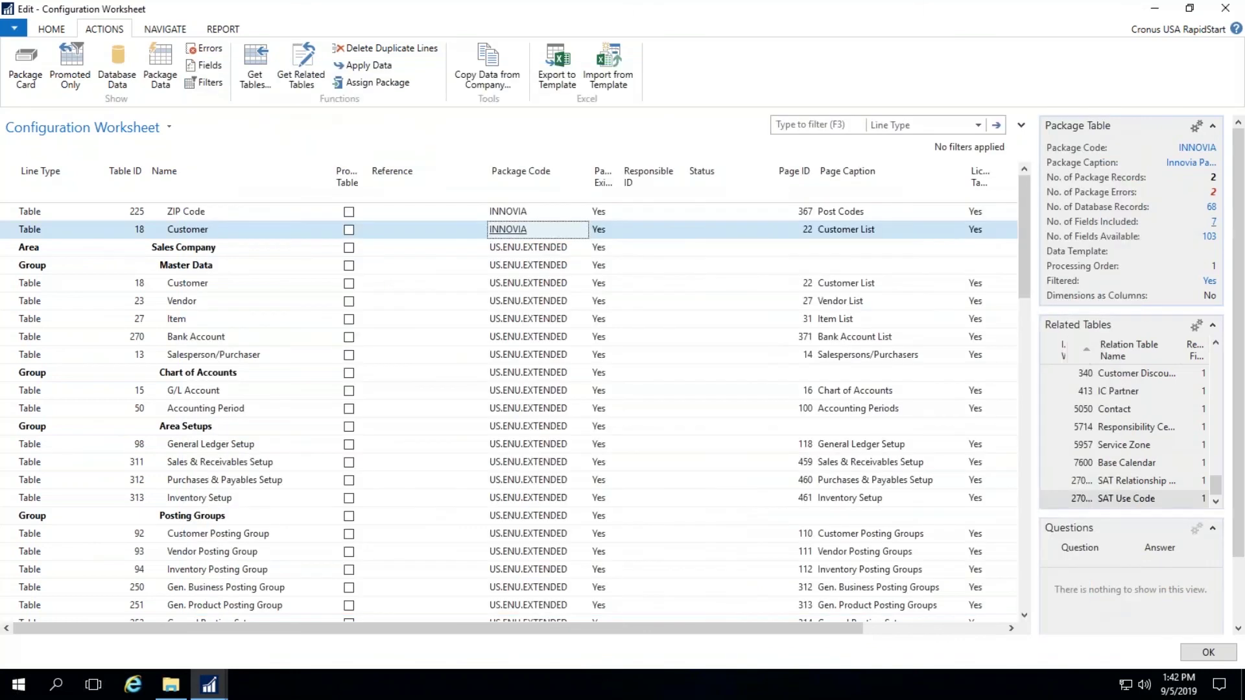
# - Exclude the Name 2 and Phone No. fields from the INNOVIA Customer package fields
pyautogui.click(1211, 224)
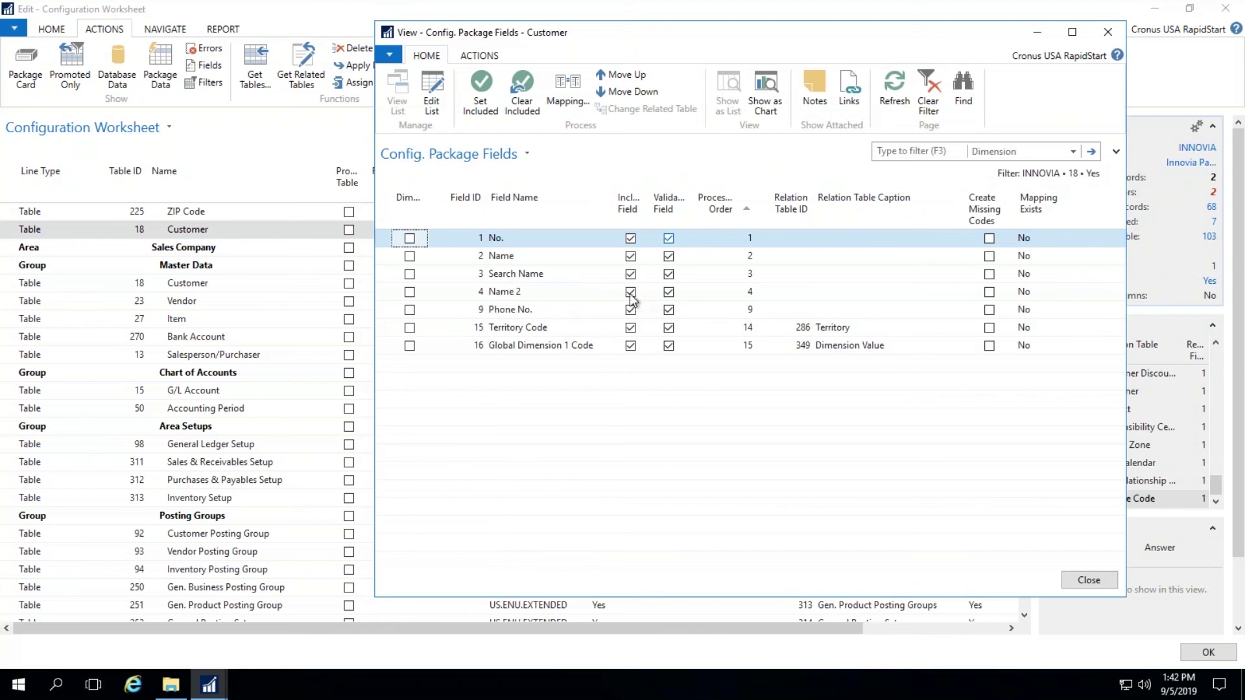
pyautogui.click(442, 107)
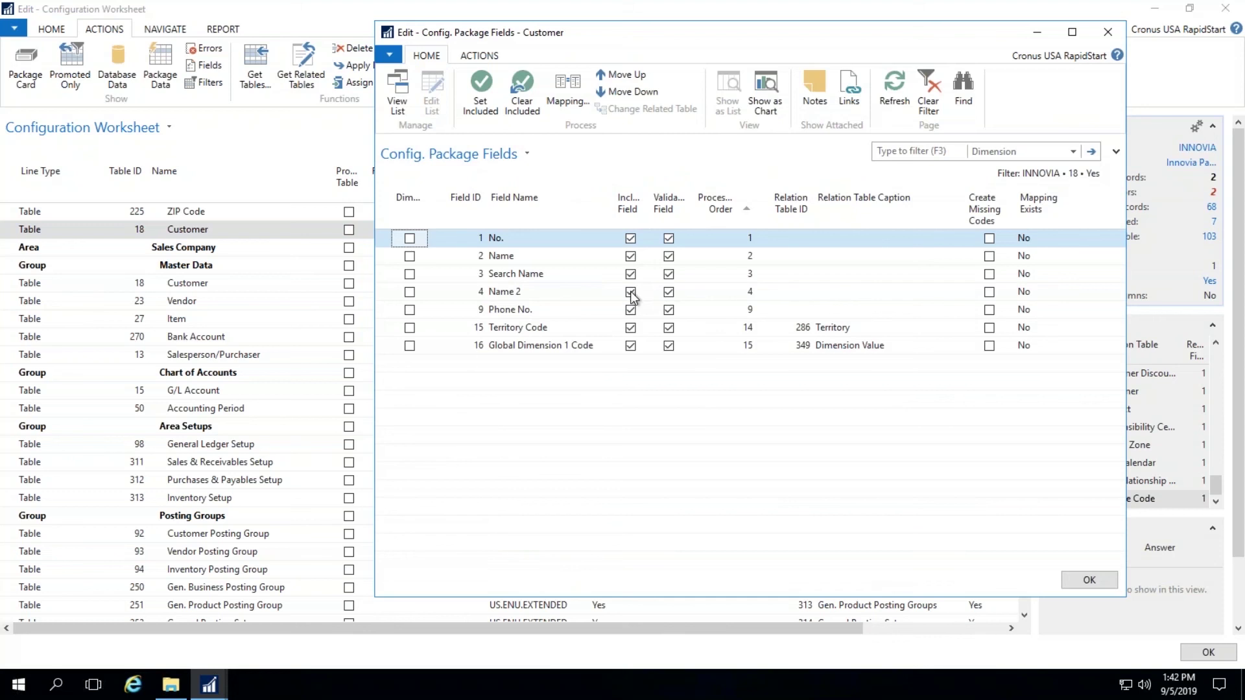
pyautogui.click(630, 292)
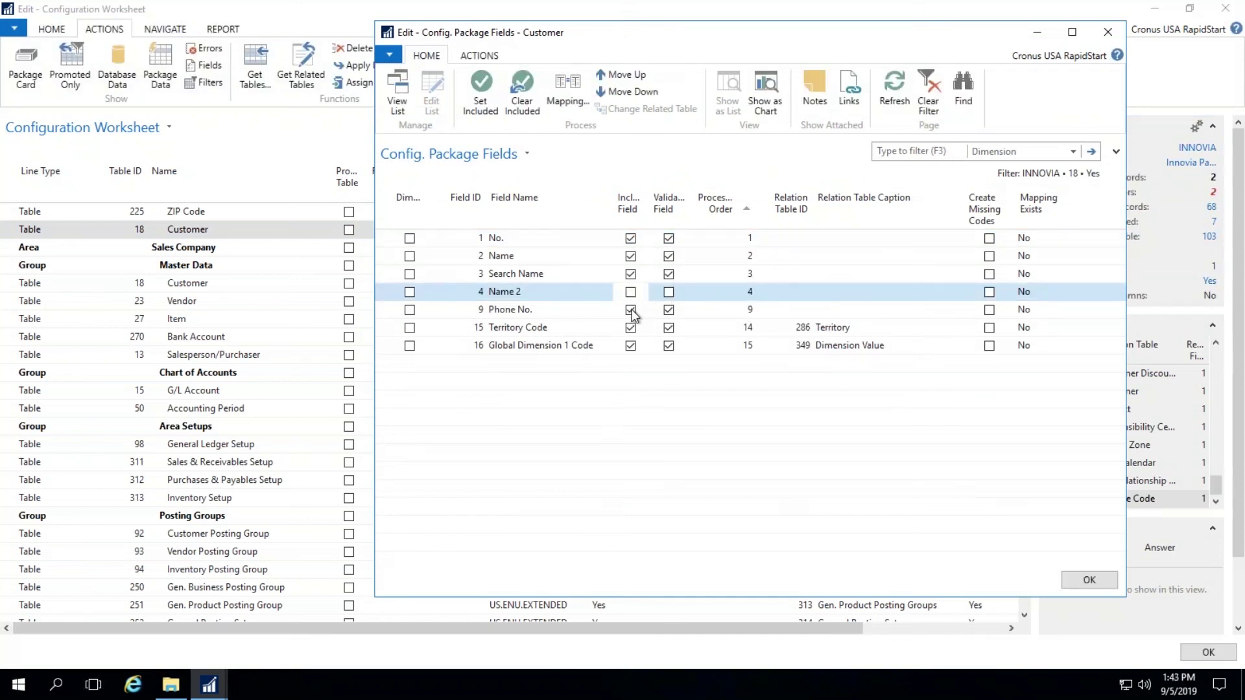
pyautogui.click(631, 309)
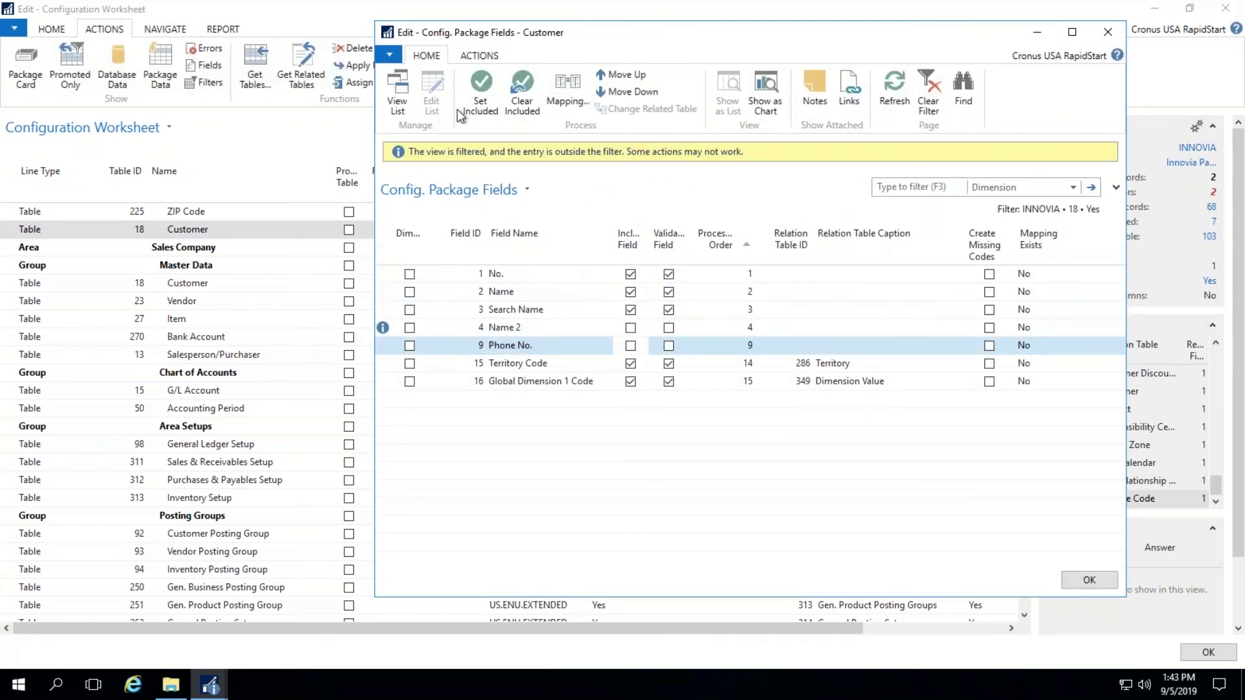
pyautogui.click(1095, 578)
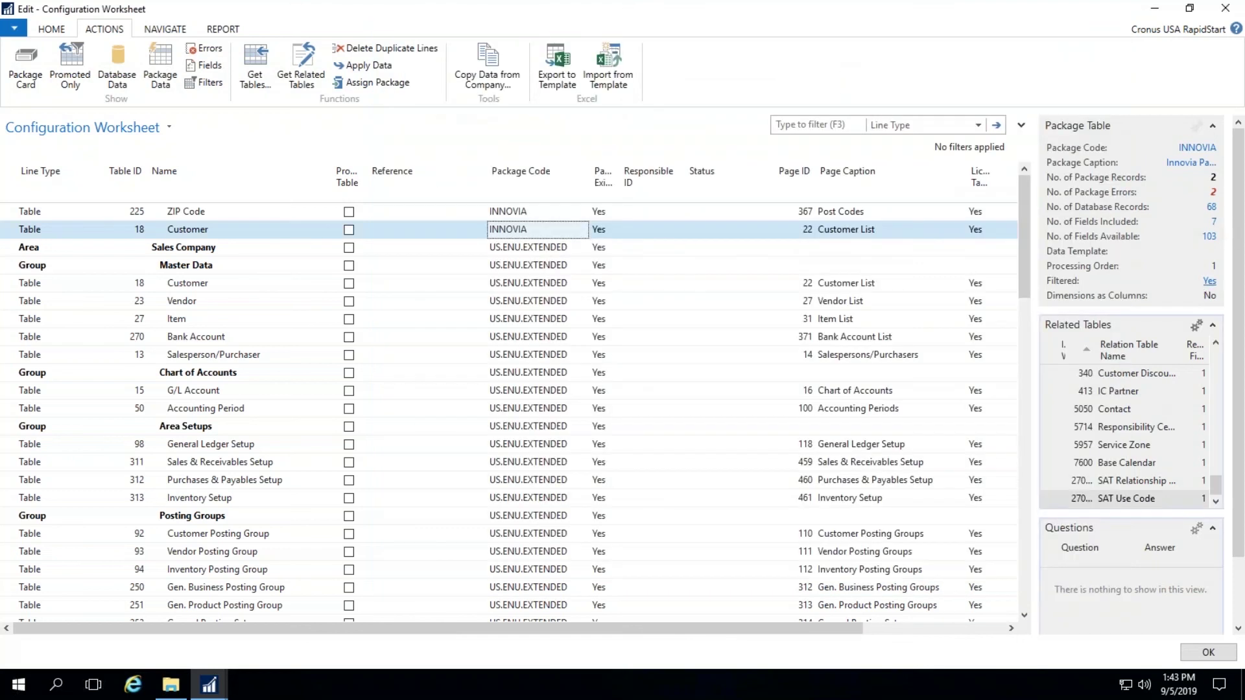
# - Review the list of included fields for the INNOVIA Customer table and close it
pyautogui.click(1214, 221)
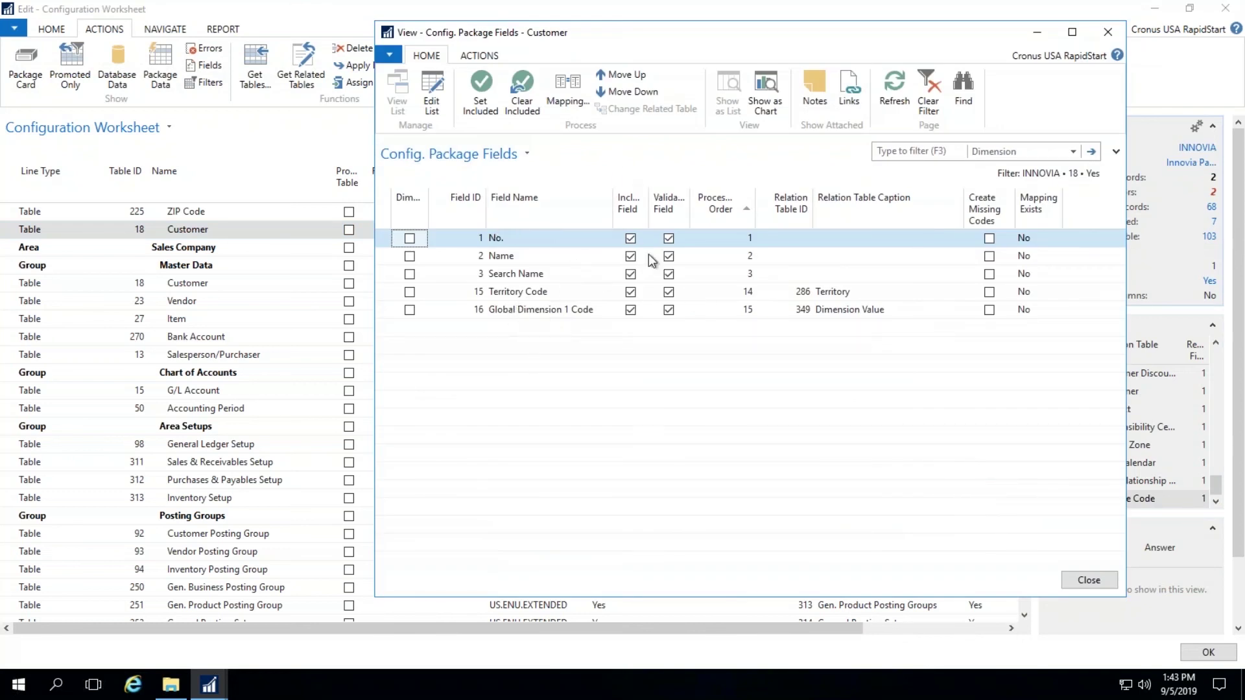
pyautogui.moveTo(776, 33); pyautogui.dragTo(619, 20)
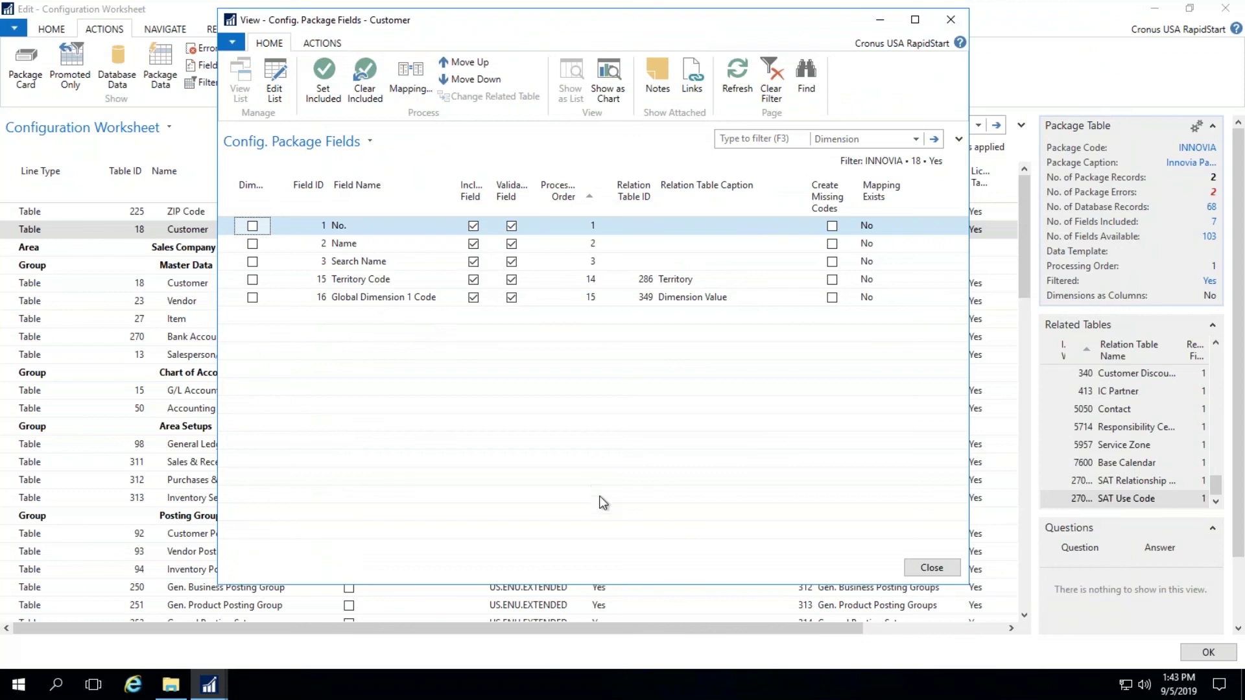
pyautogui.click(931, 568)
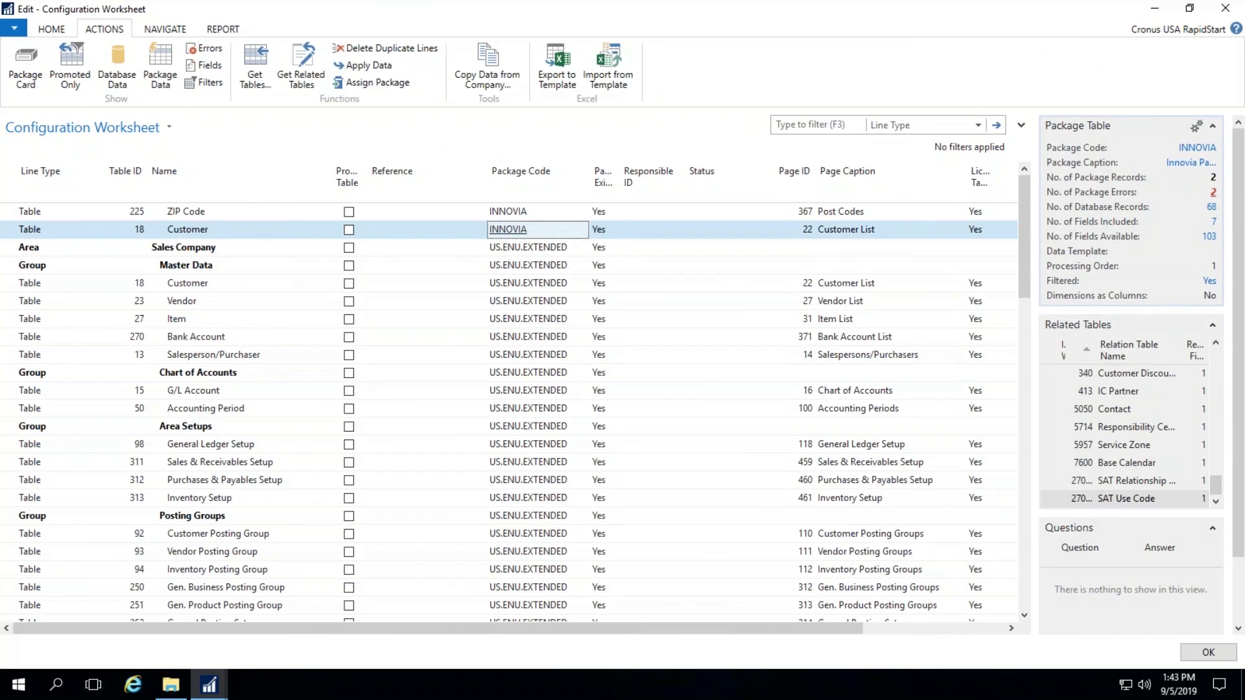
# - Check the INNOVIA Customer table's package error records against the reduced column layout and close them
pyautogui.click(1211, 192)
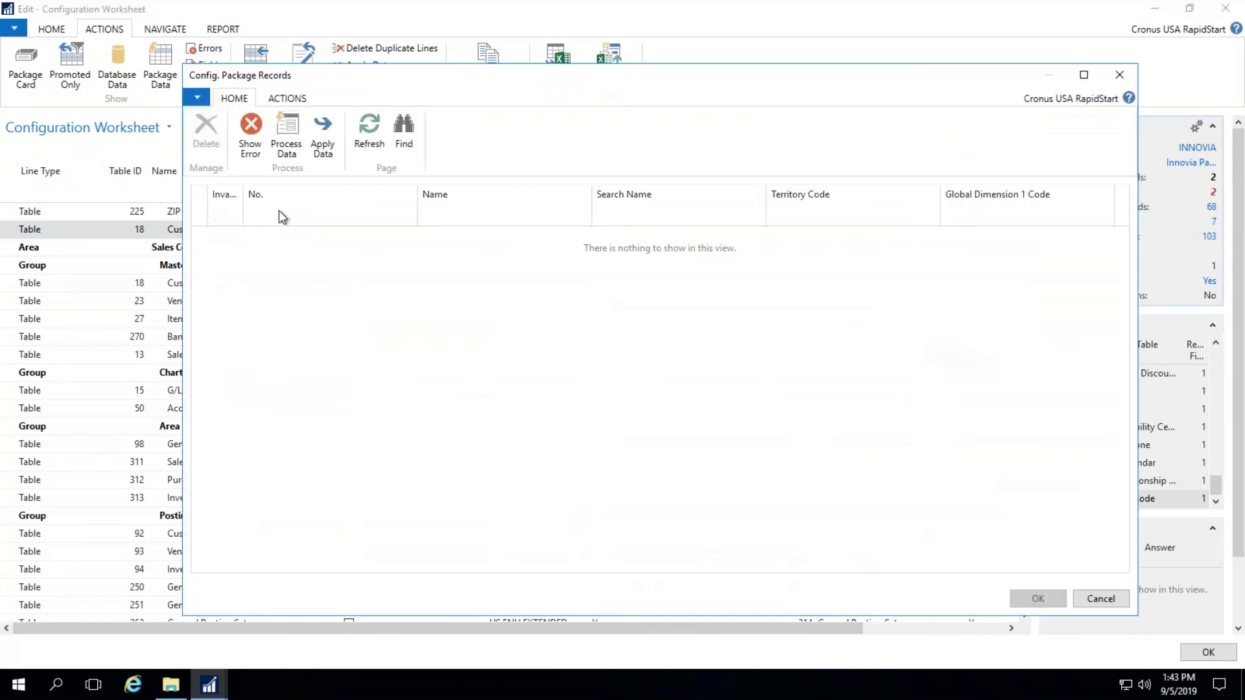
pyautogui.click(1119, 74)
pyautogui.click(1211, 193)
pyautogui.click(1127, 78)
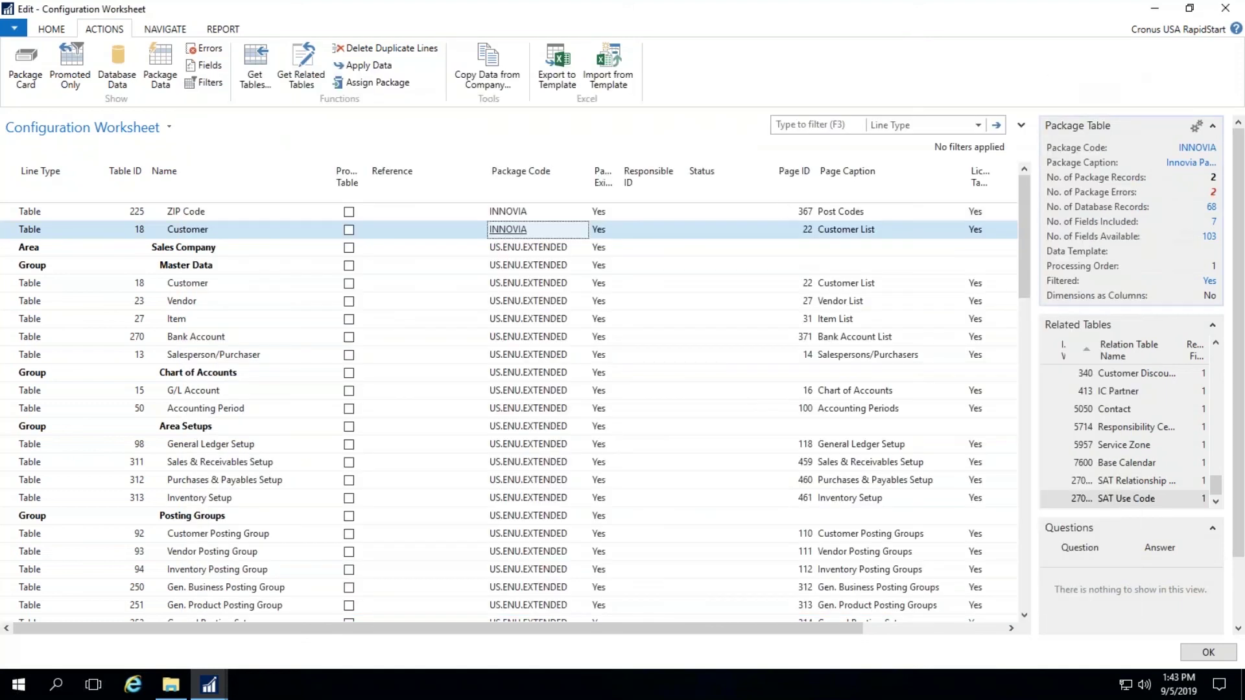
# - Apply the package data for the INNOVIA Customer table
pyautogui.click(367, 66)
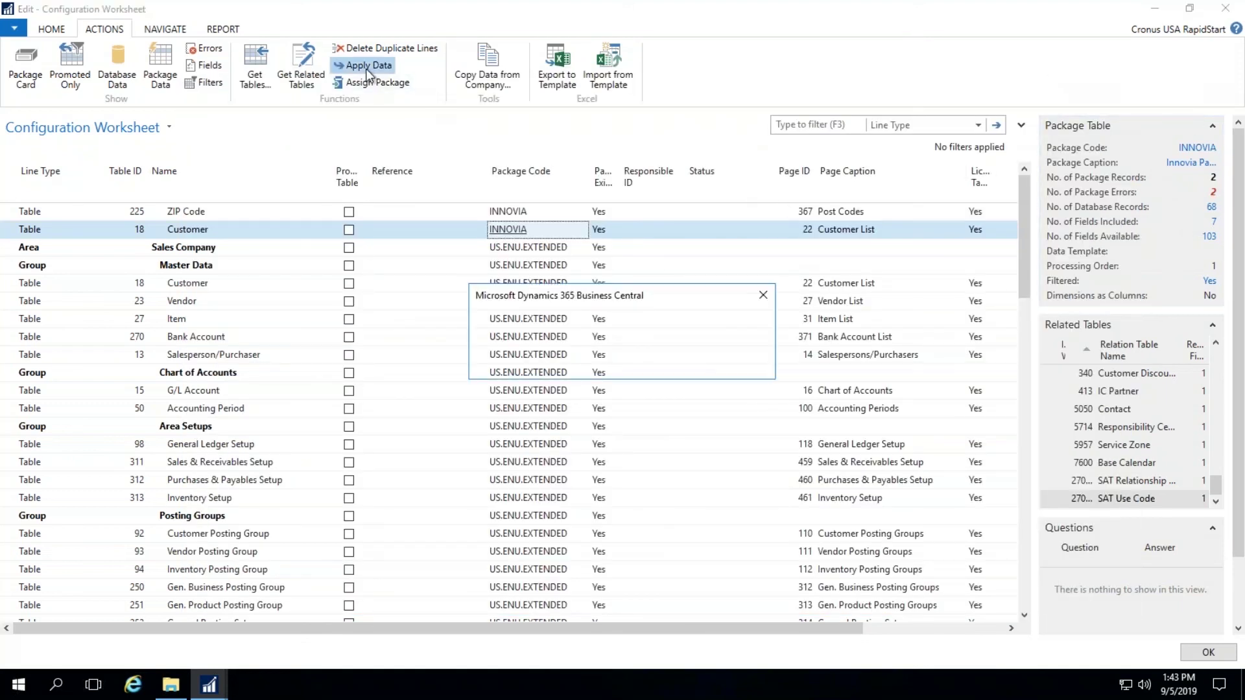
pyautogui.click(652, 362)
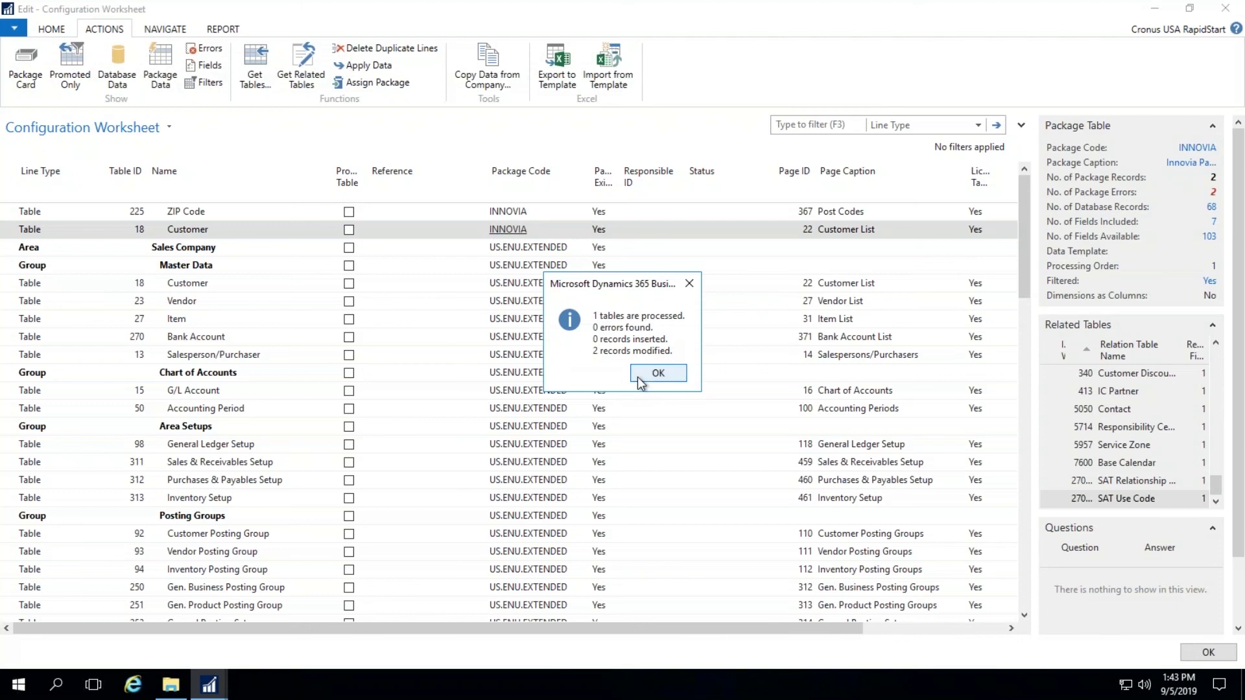
pyautogui.click(644, 373)
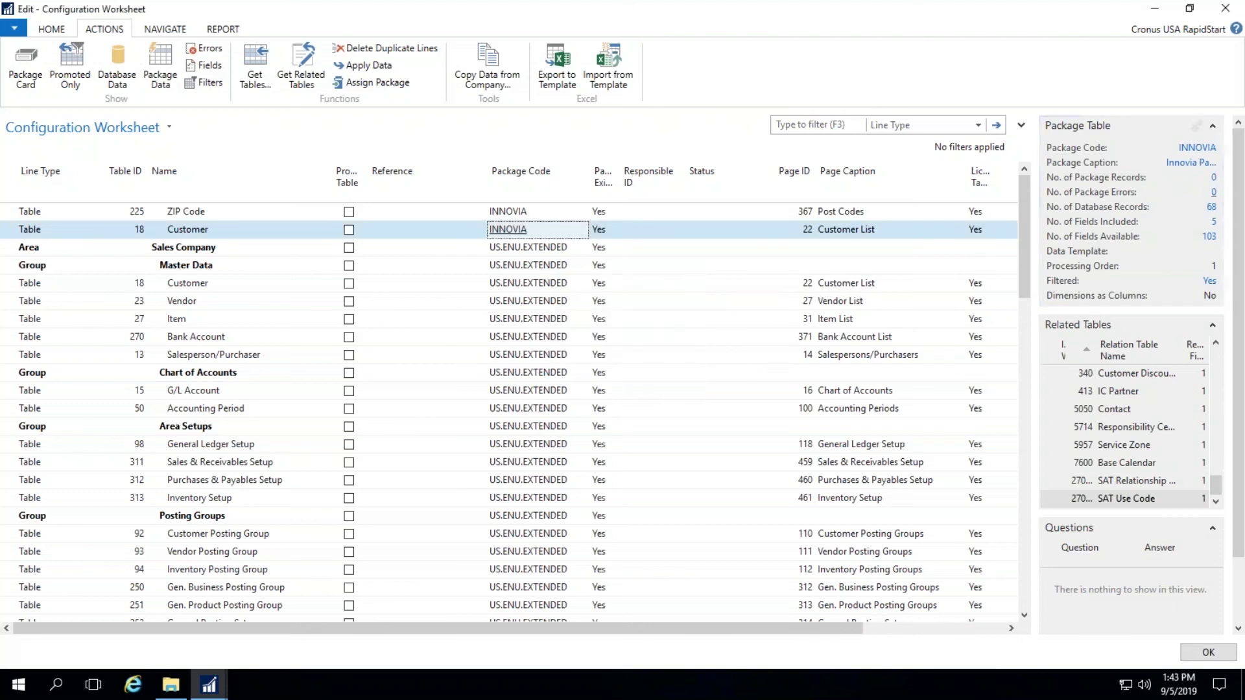